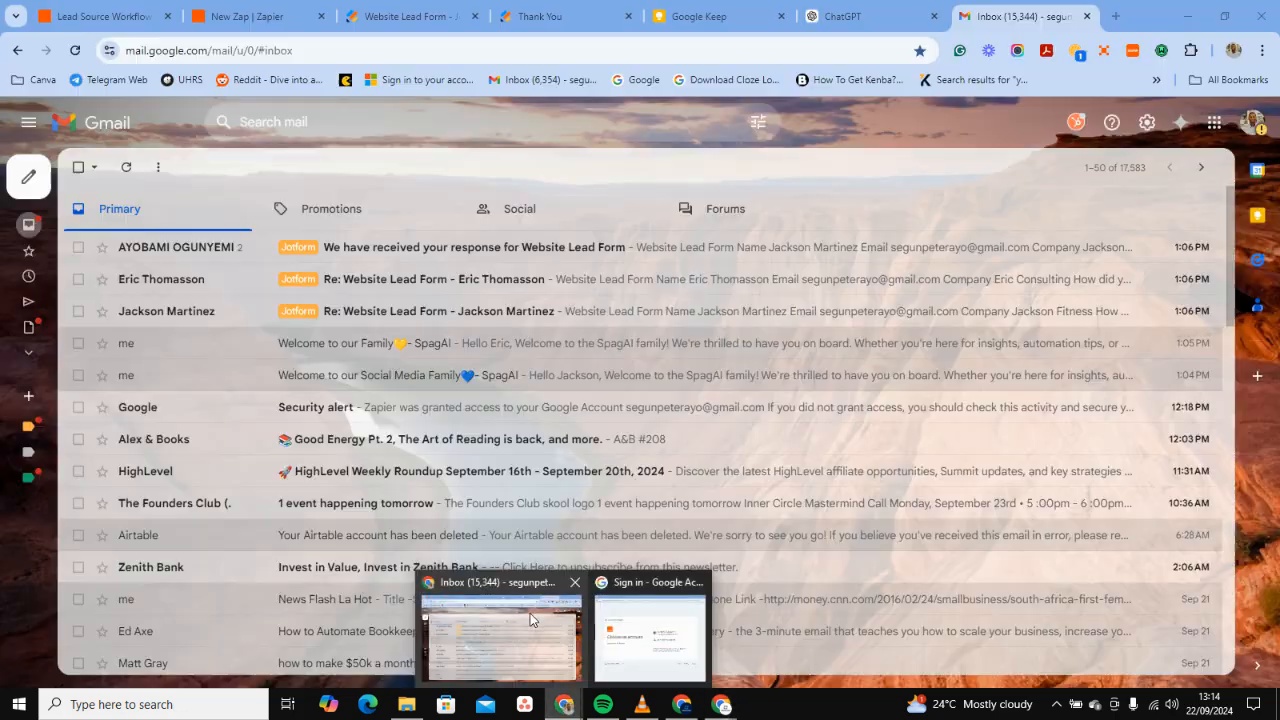
Bring the browser showing the Lead Source Workflow zap to the front.
click(530, 613)
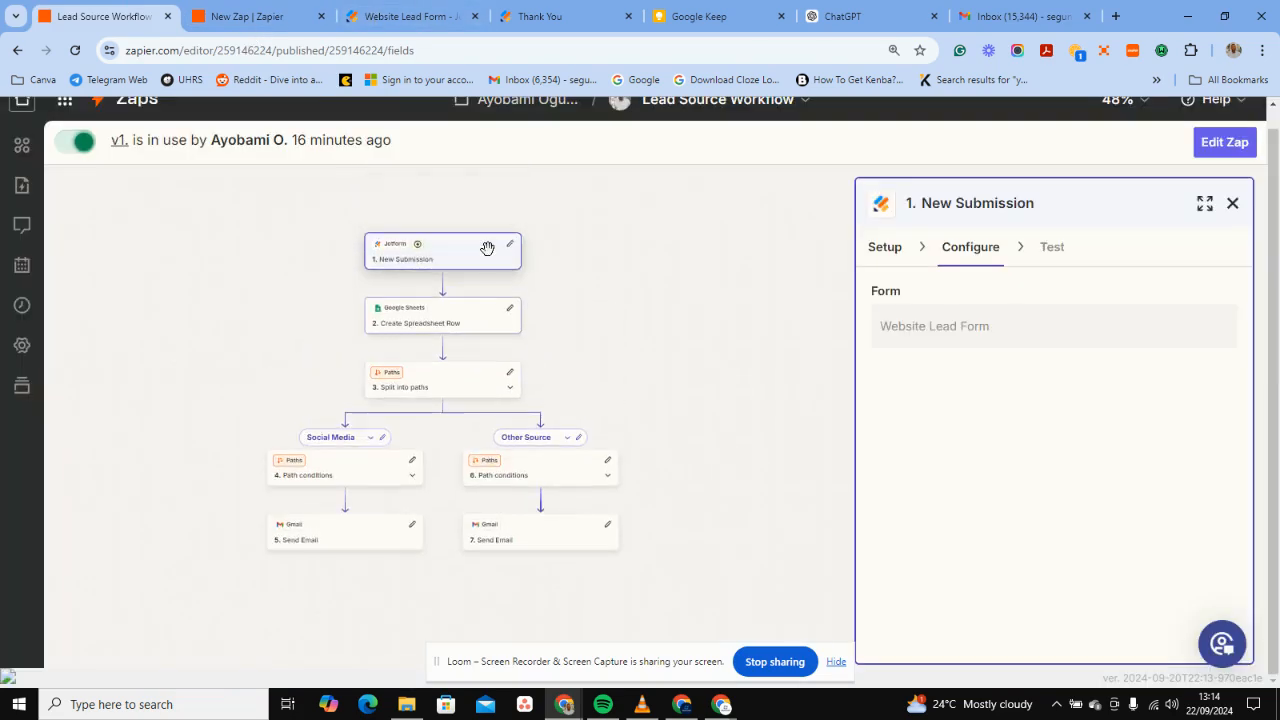
Revisit the submitted Website Lead Form's answers in Jotform, then return to the Lead Source Workflow zap.
click(447, 18)
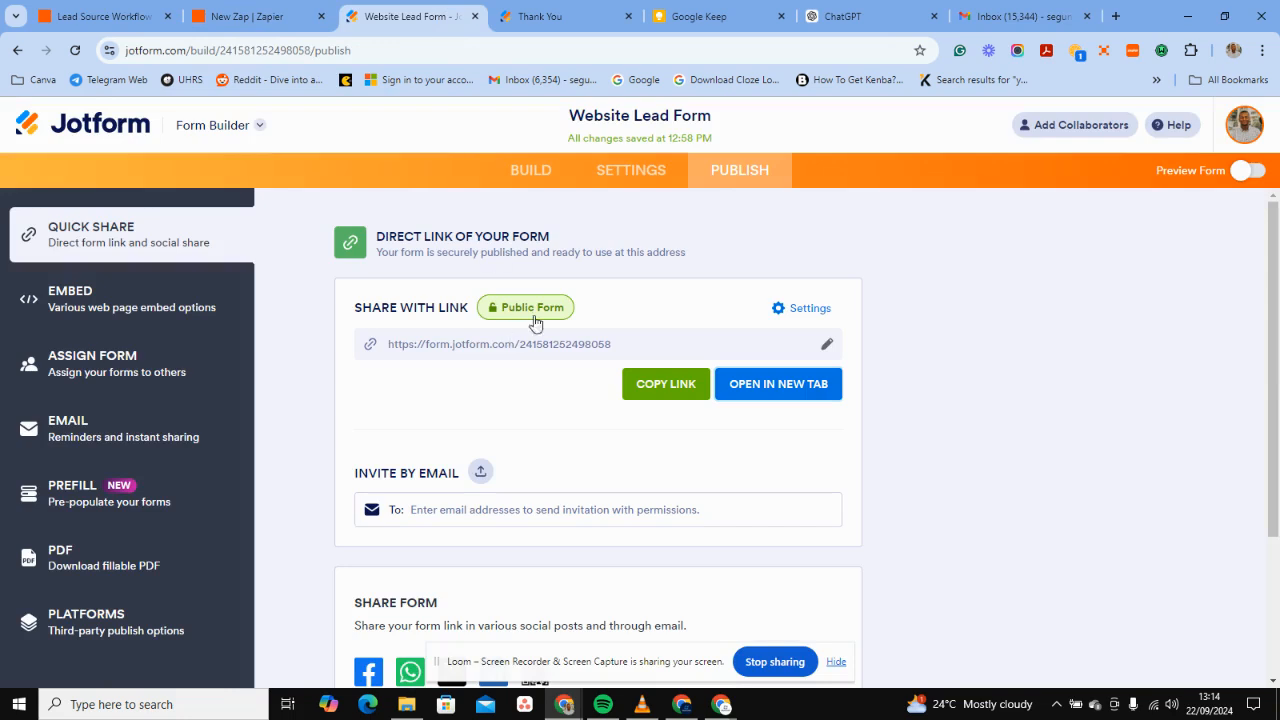
click(543, 9)
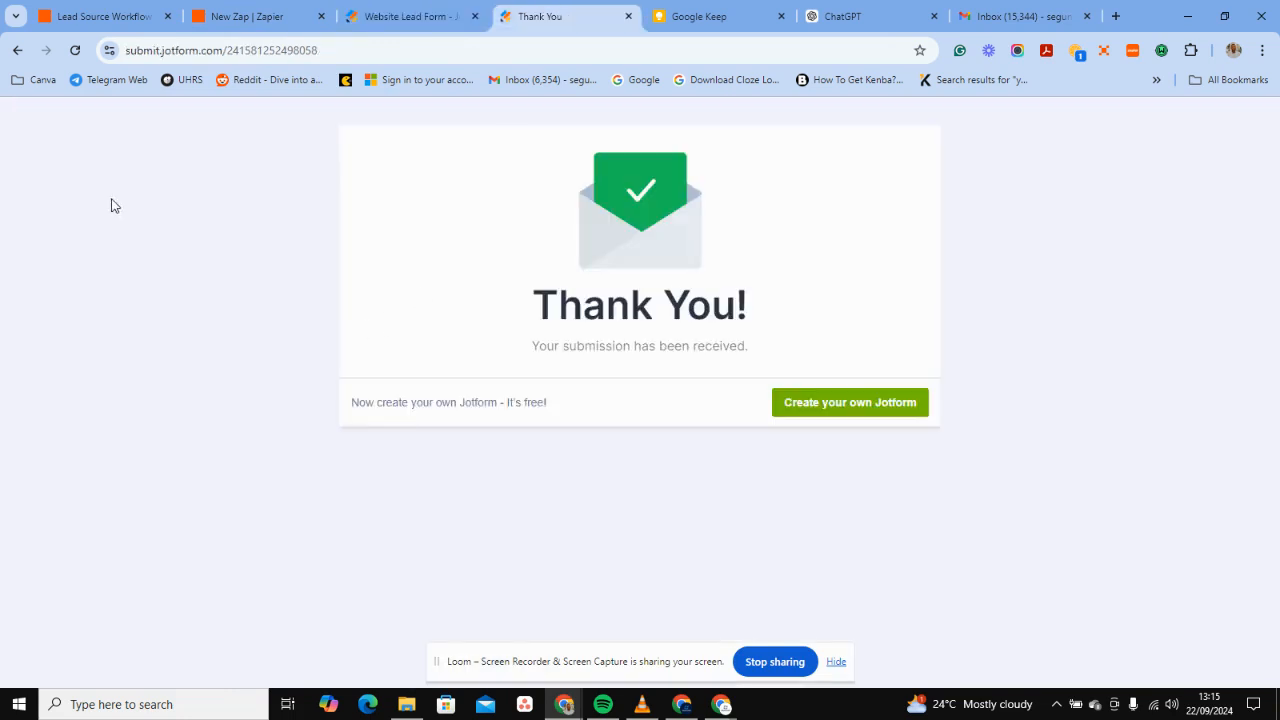
click(17, 52)
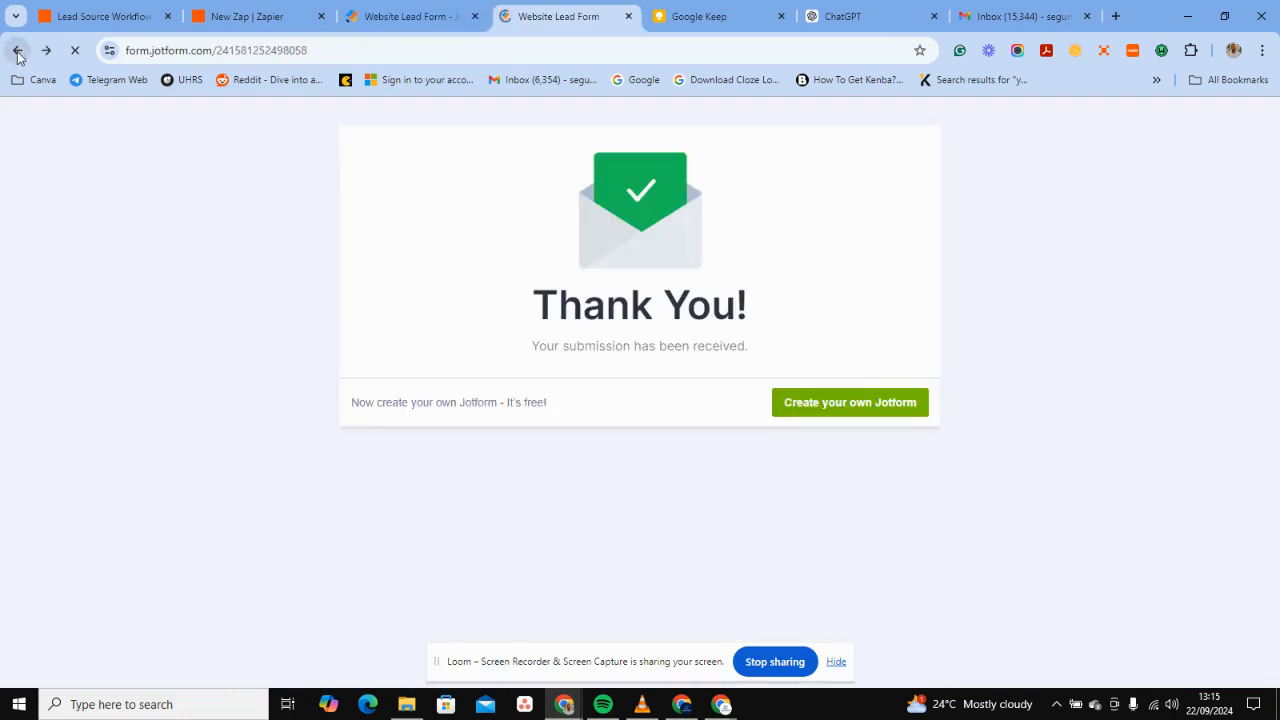
scroll(430, 293, up, 4)
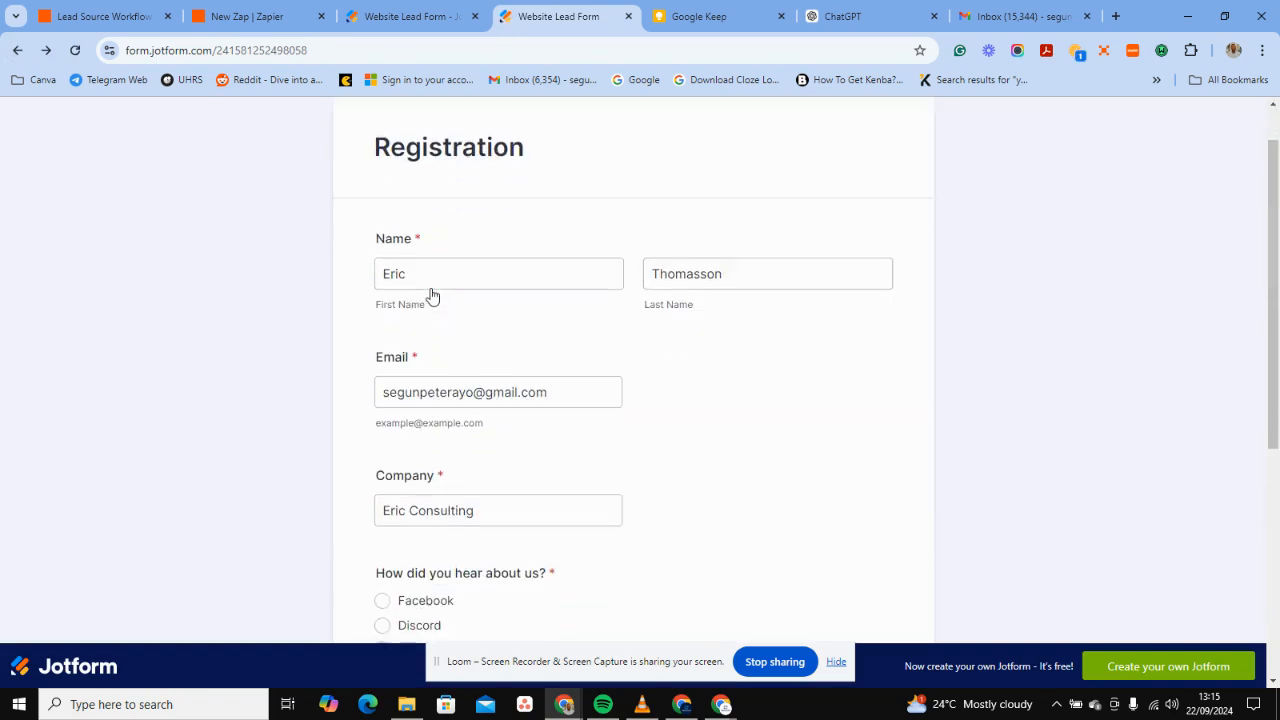
scroll(431, 296, down, 4)
scroll(431, 296, down, 1)
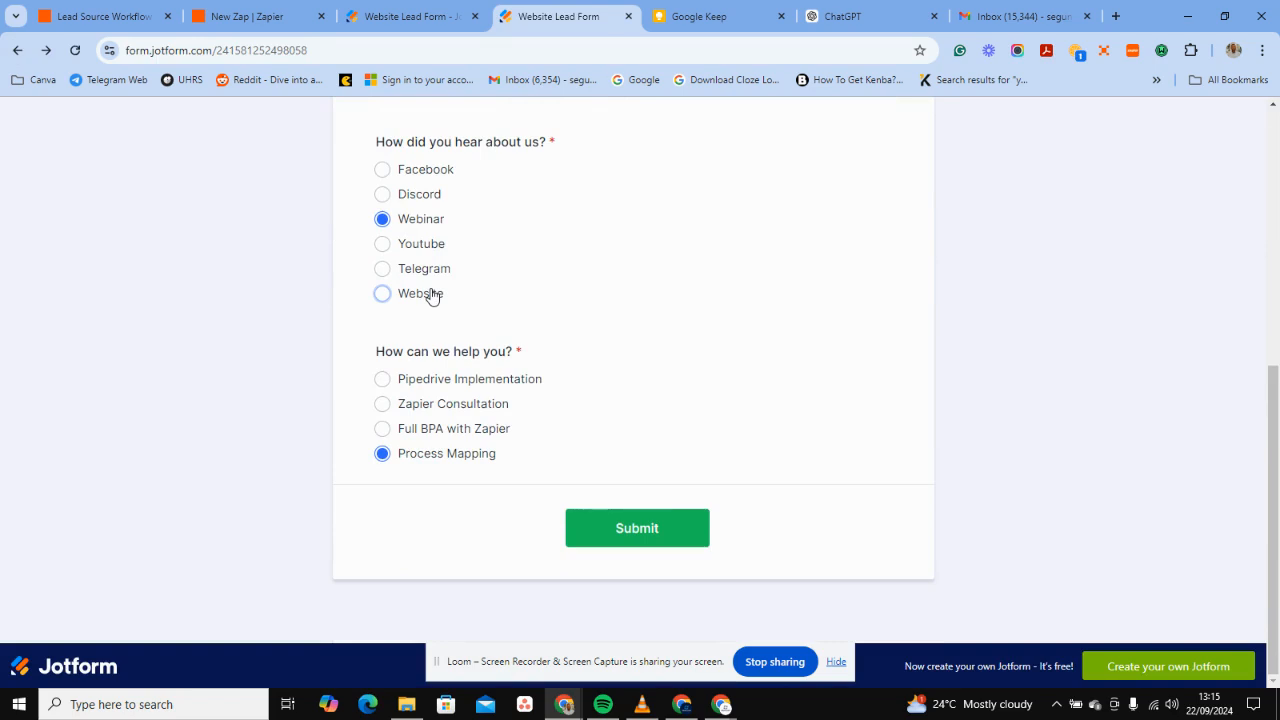
click(145, 14)
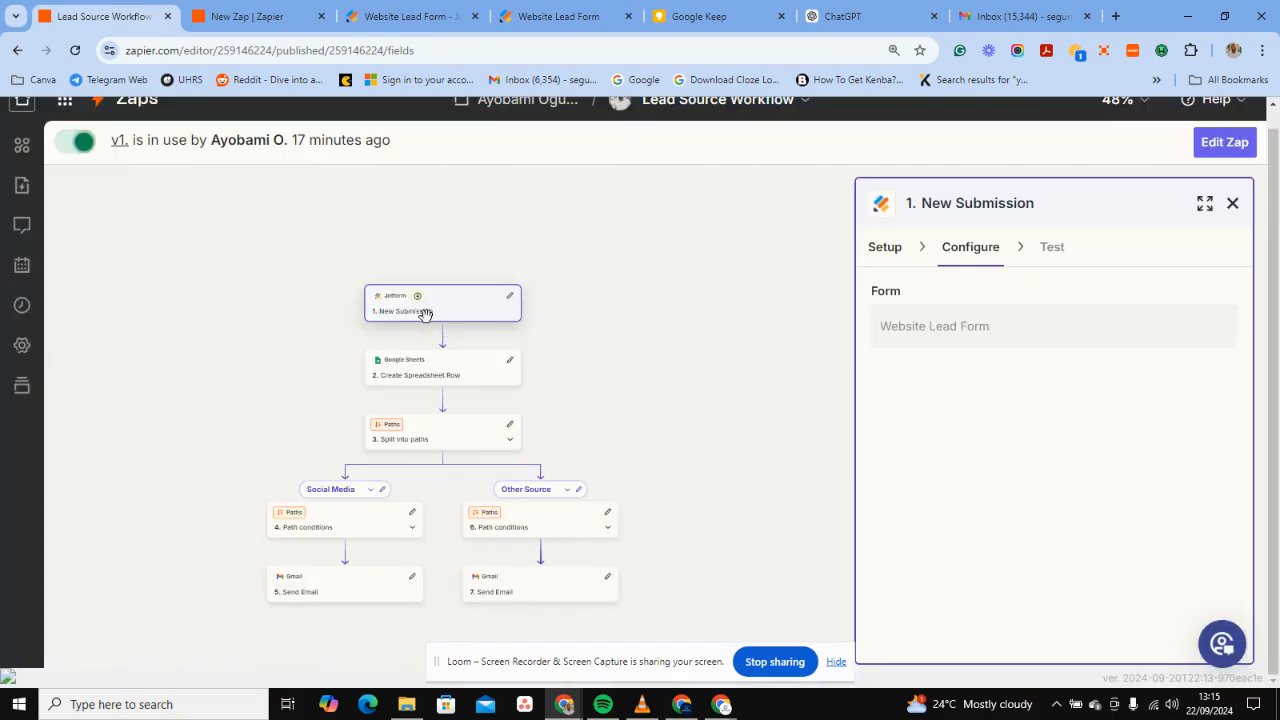
Pan the zap canvas down to both Send Email branches, then show the Website Lead Form publish page.
ctrl+scroll(425, 314, up, 5)
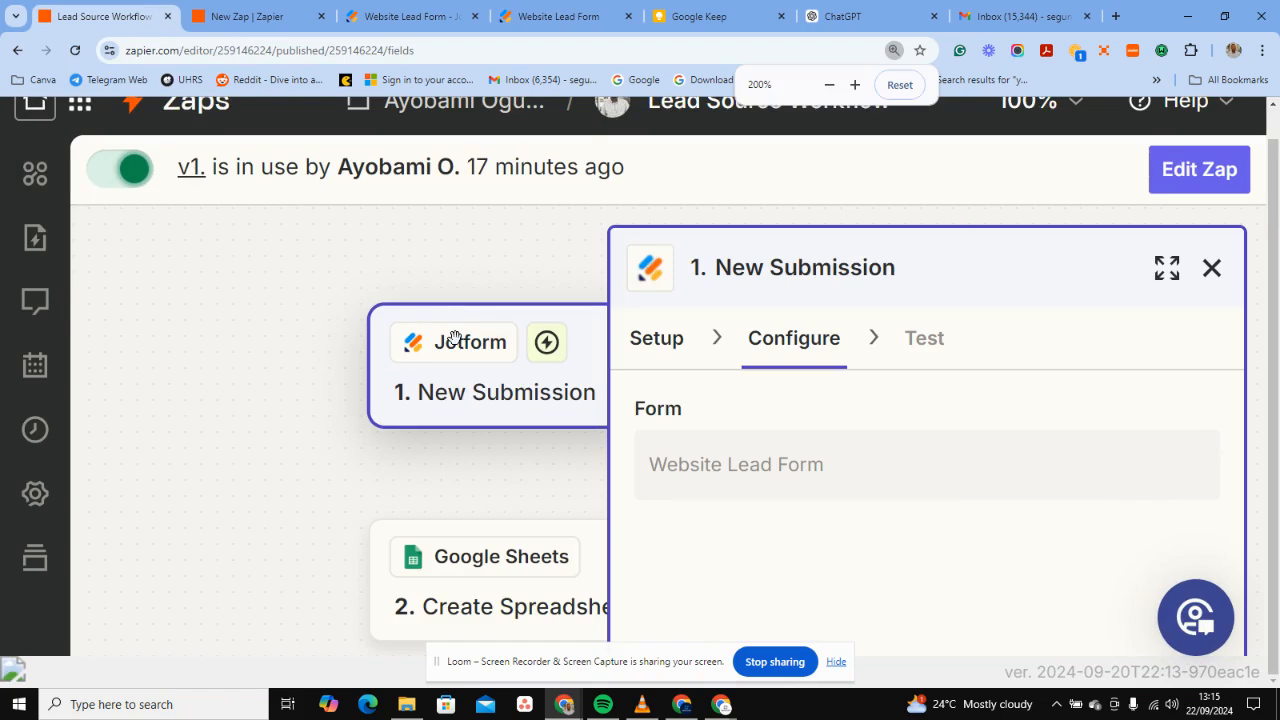
ctrl+scroll(454, 337, down, 1)
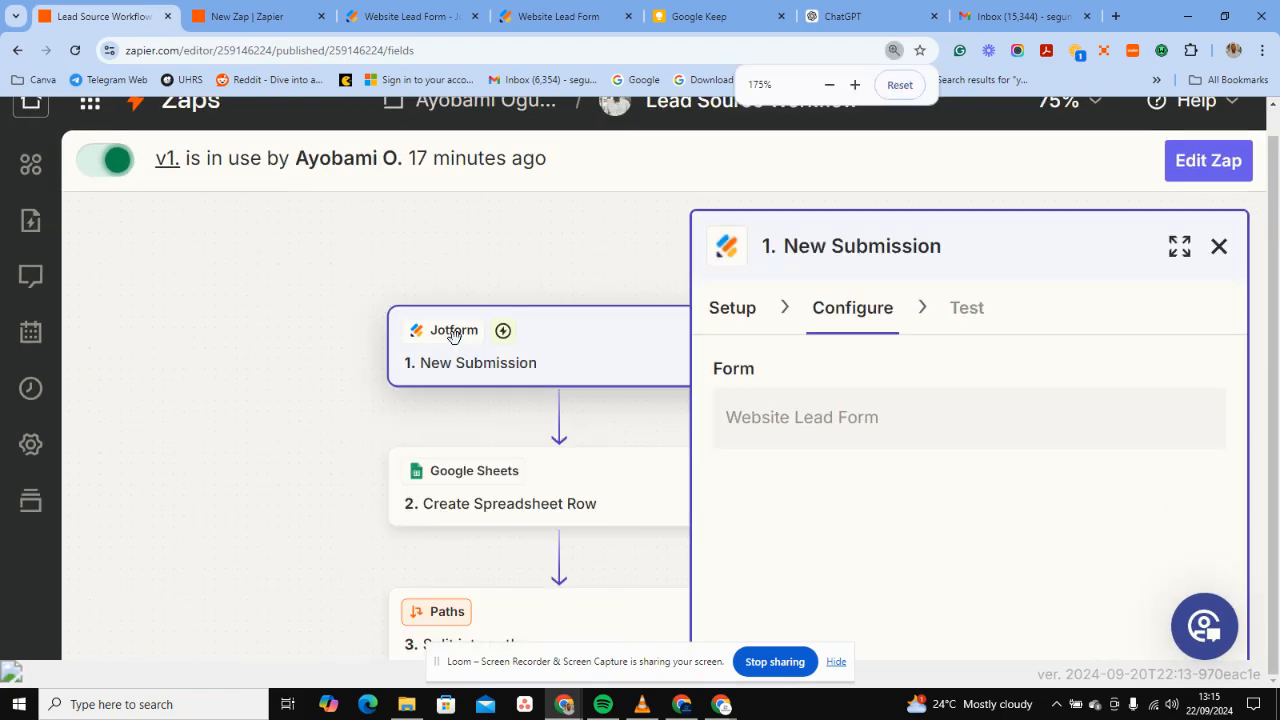
drag(320, 456, 230, 436)
scroll(349, 483, down, 1)
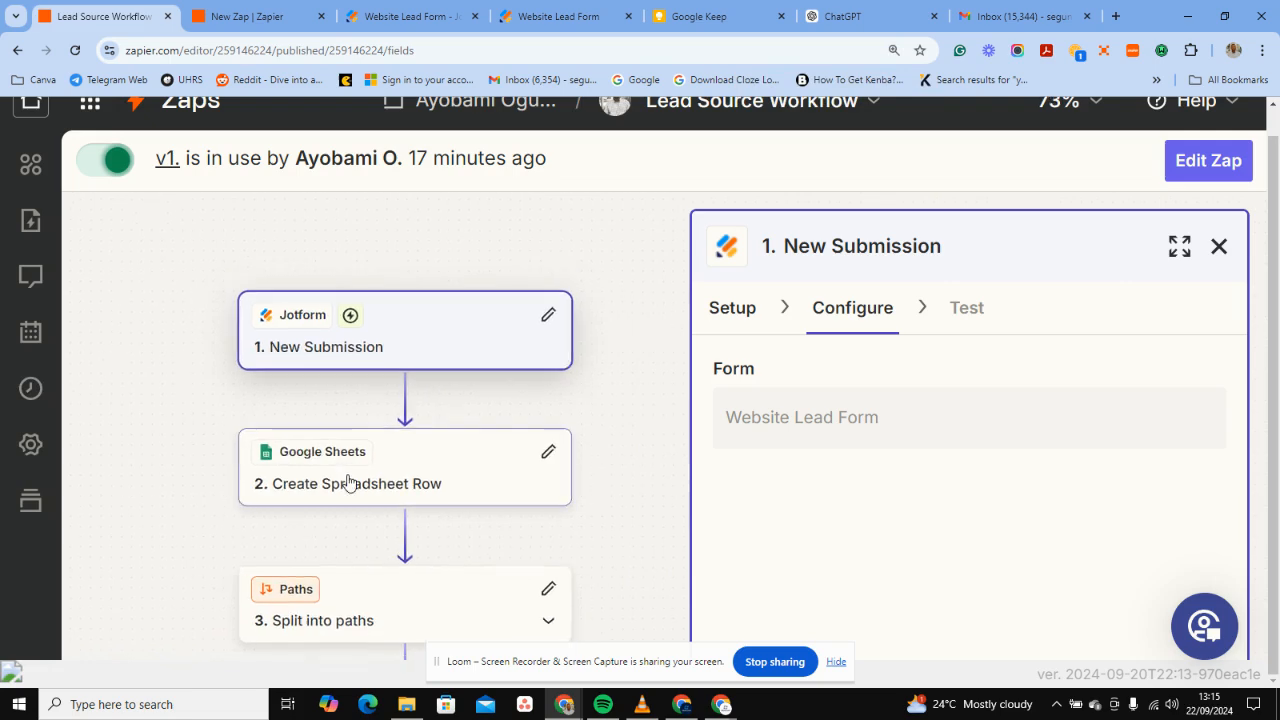
scroll(349, 487, down, 3)
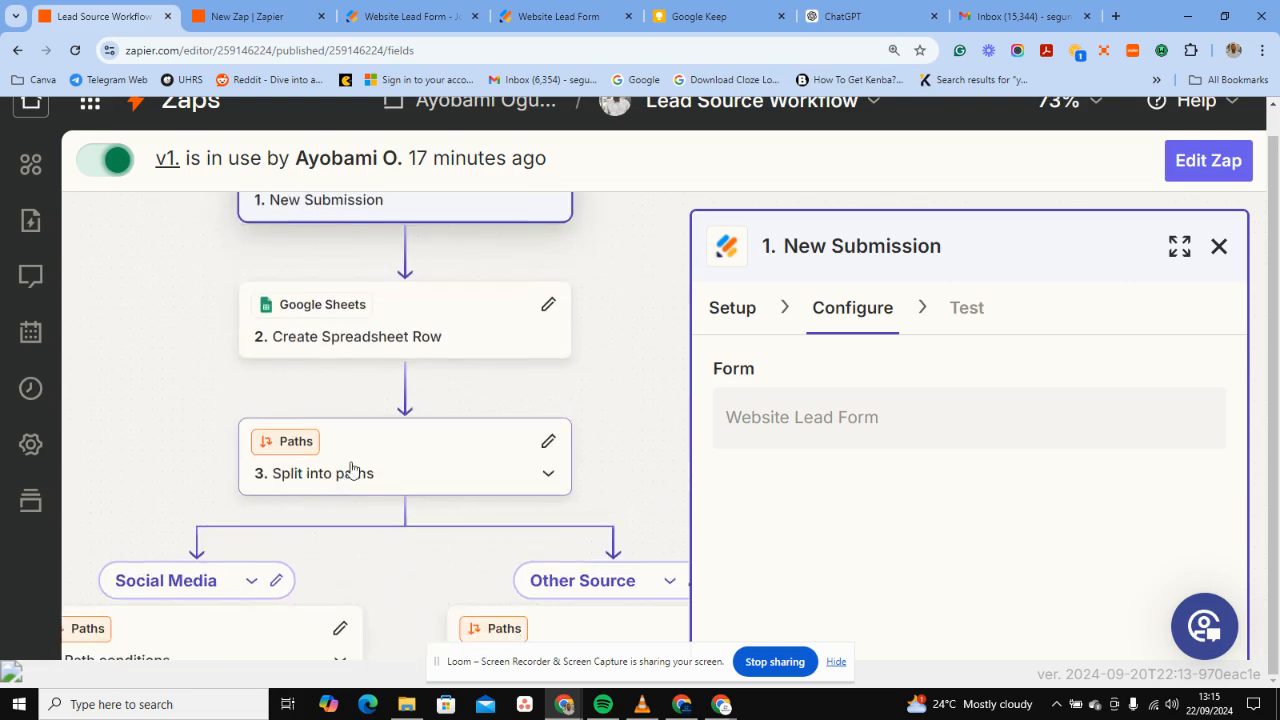
scroll(322, 410, left, 2)
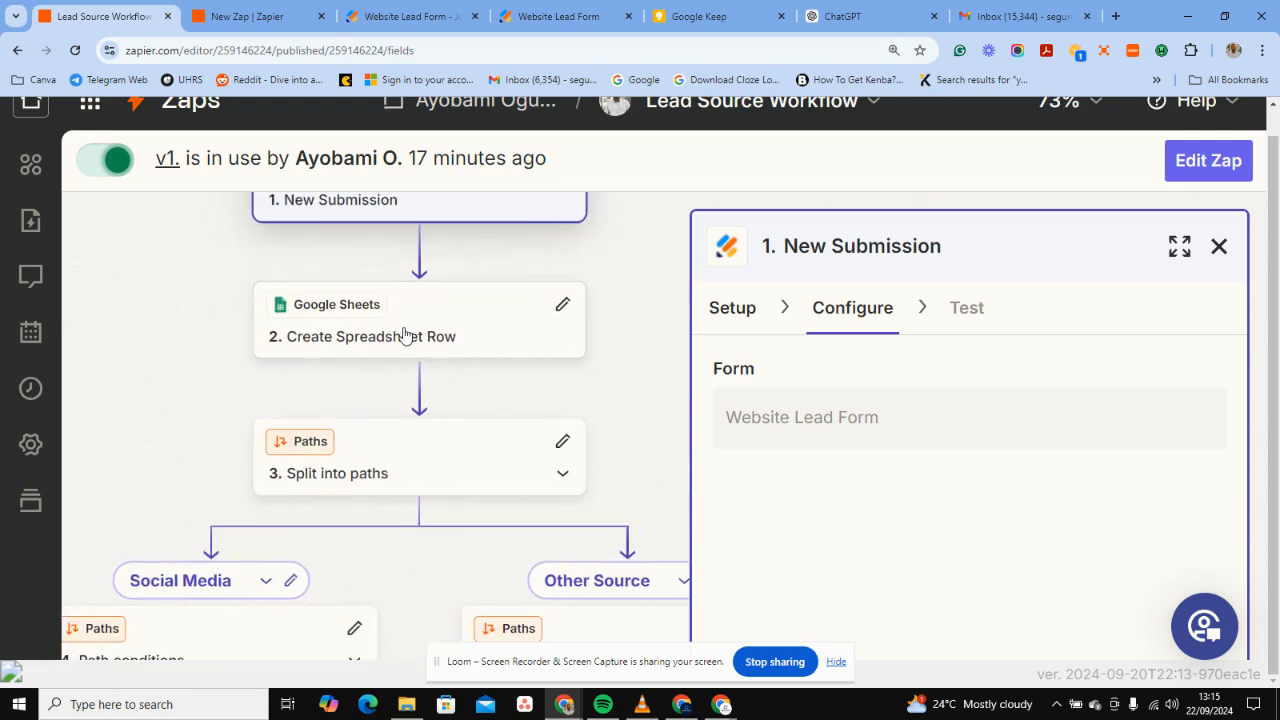
scroll(209, 575, down, 5)
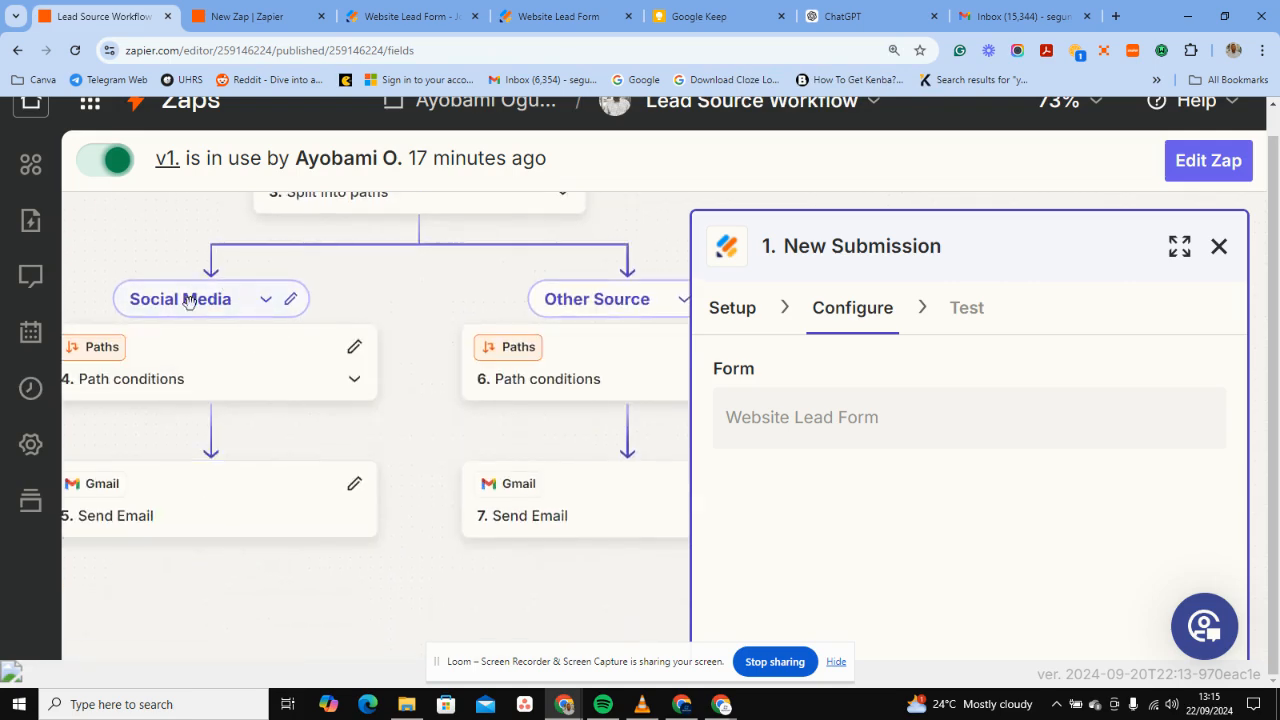
scroll(530, 349, right, 2)
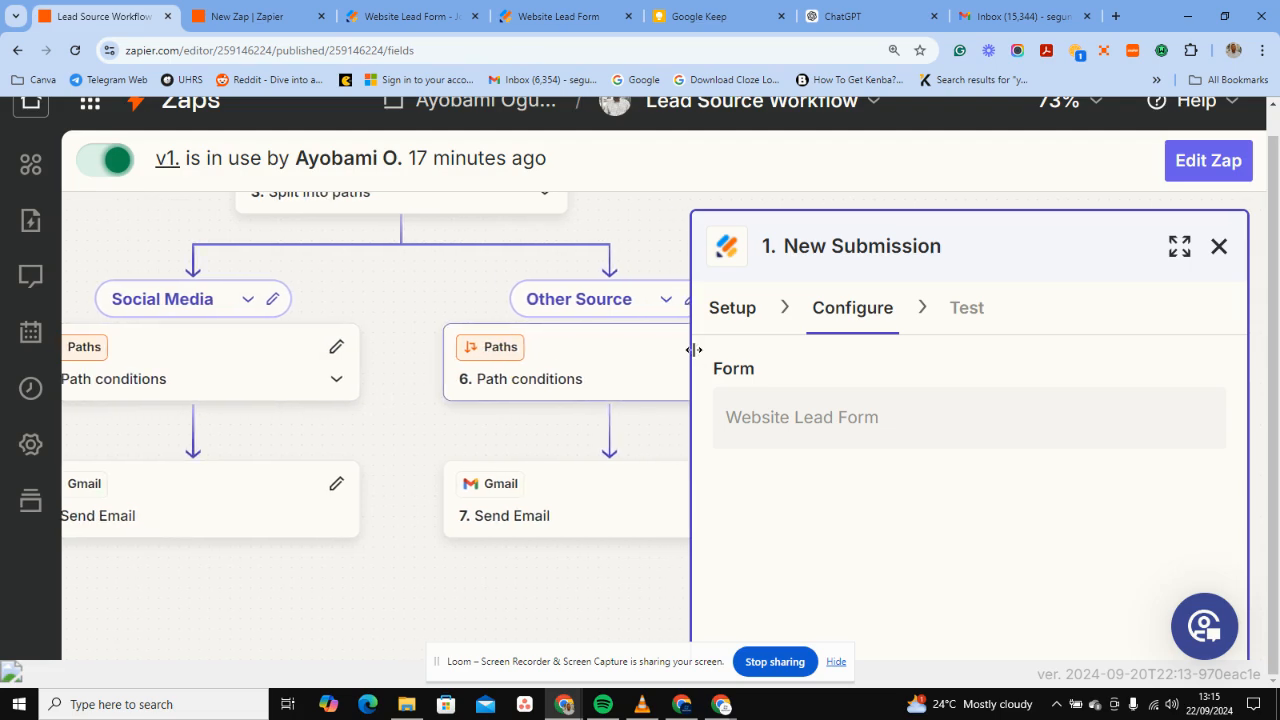
click(410, 16)
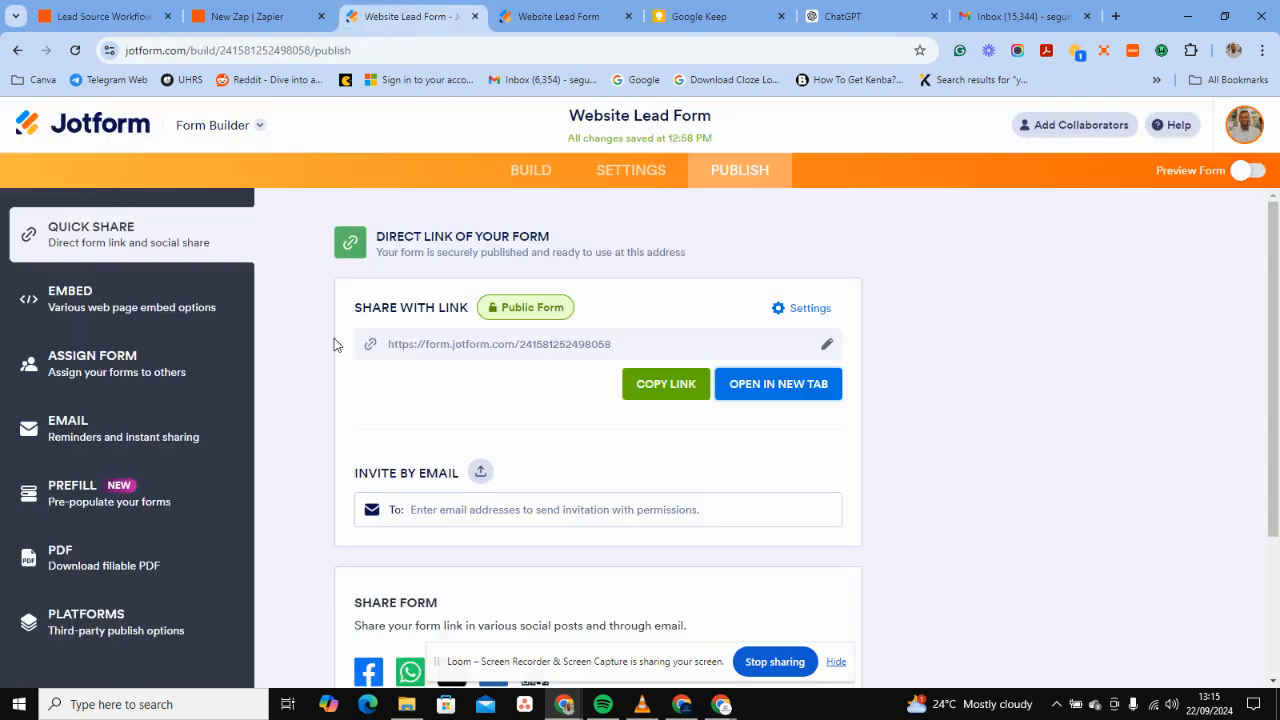
View the live lead form filled with Webinar as source and Process Mapping as service.
click(530, 7)
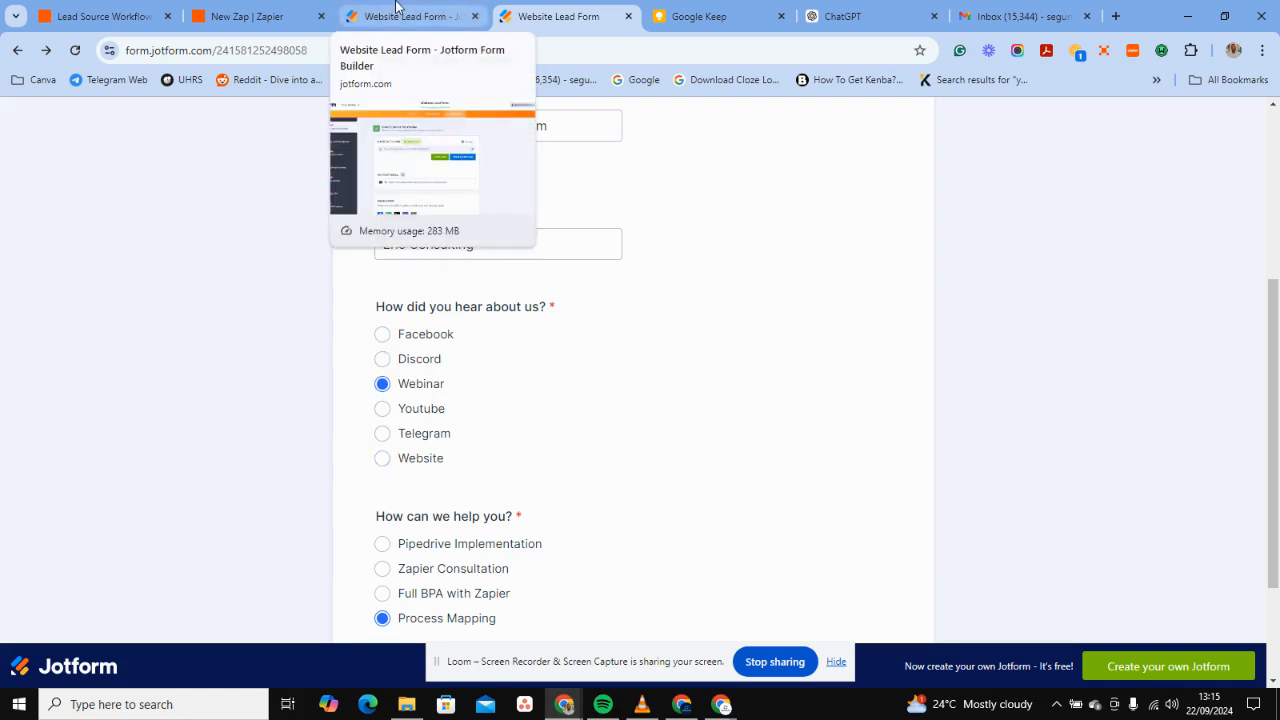
click(981, 6)
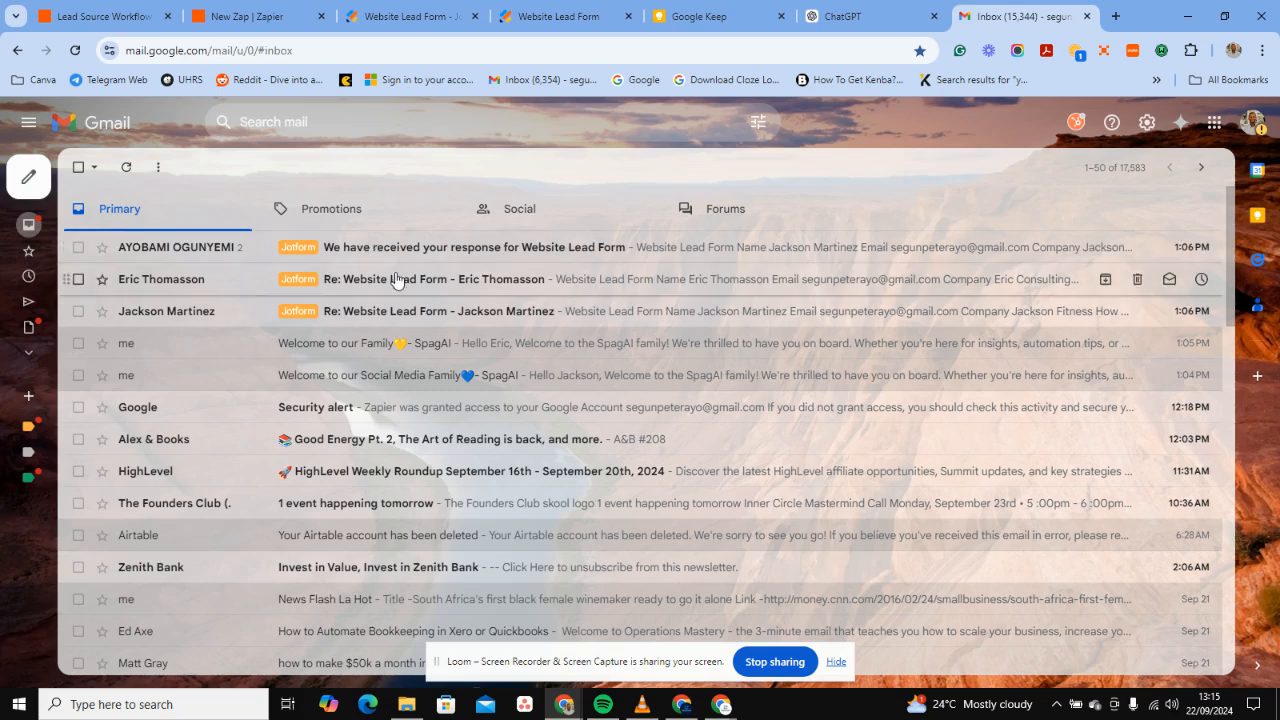
Open and check the Social Media Family and Welcome to our Family emails, then return to Zapier.
click(318, 376)
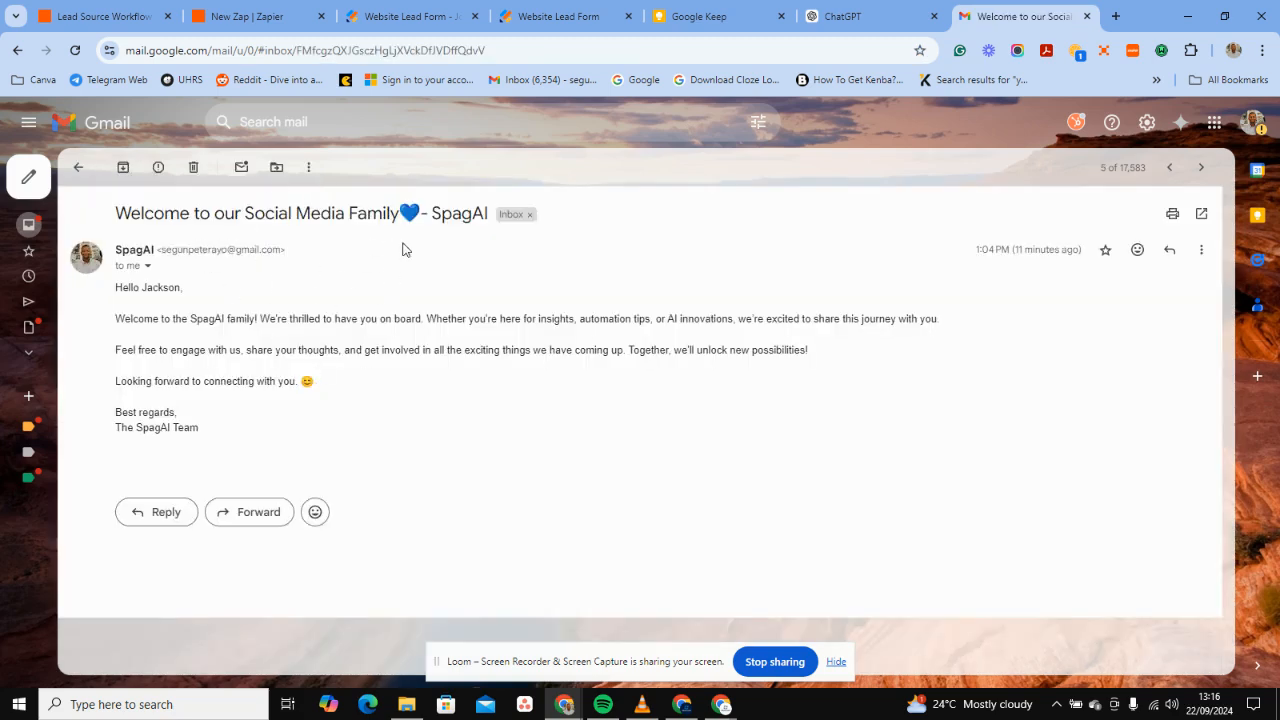
click(77, 170)
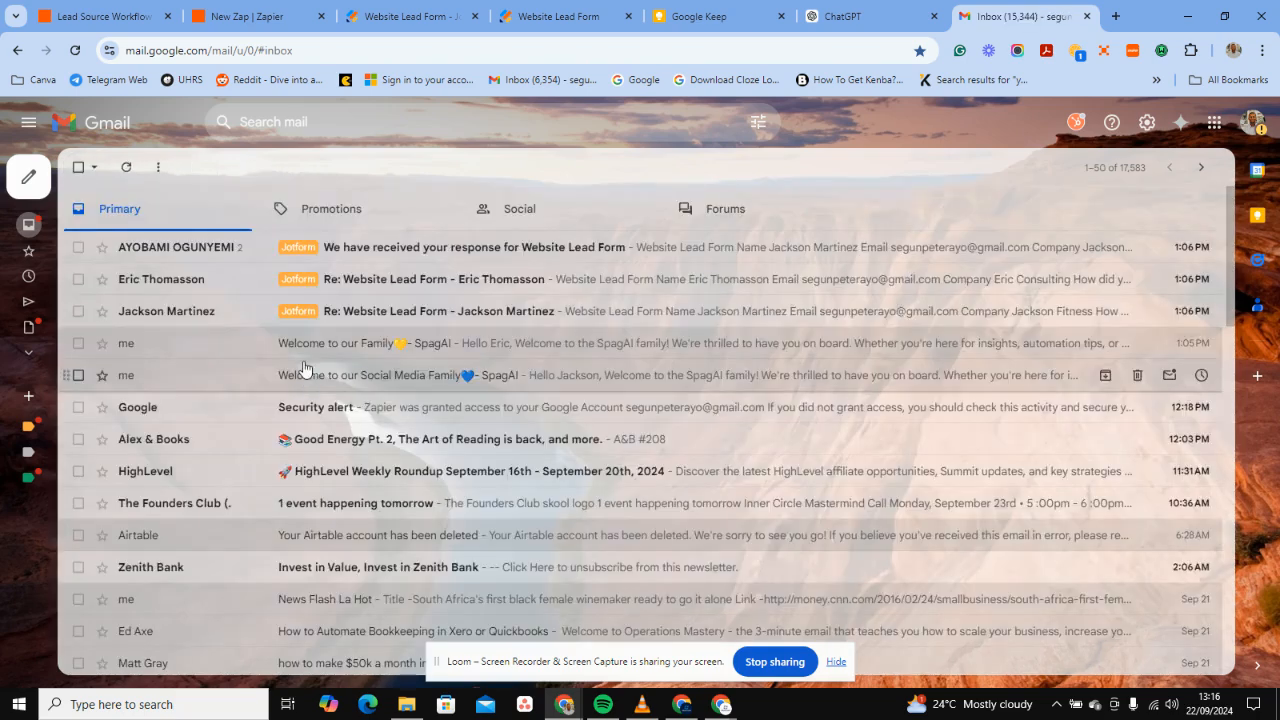
click(298, 346)
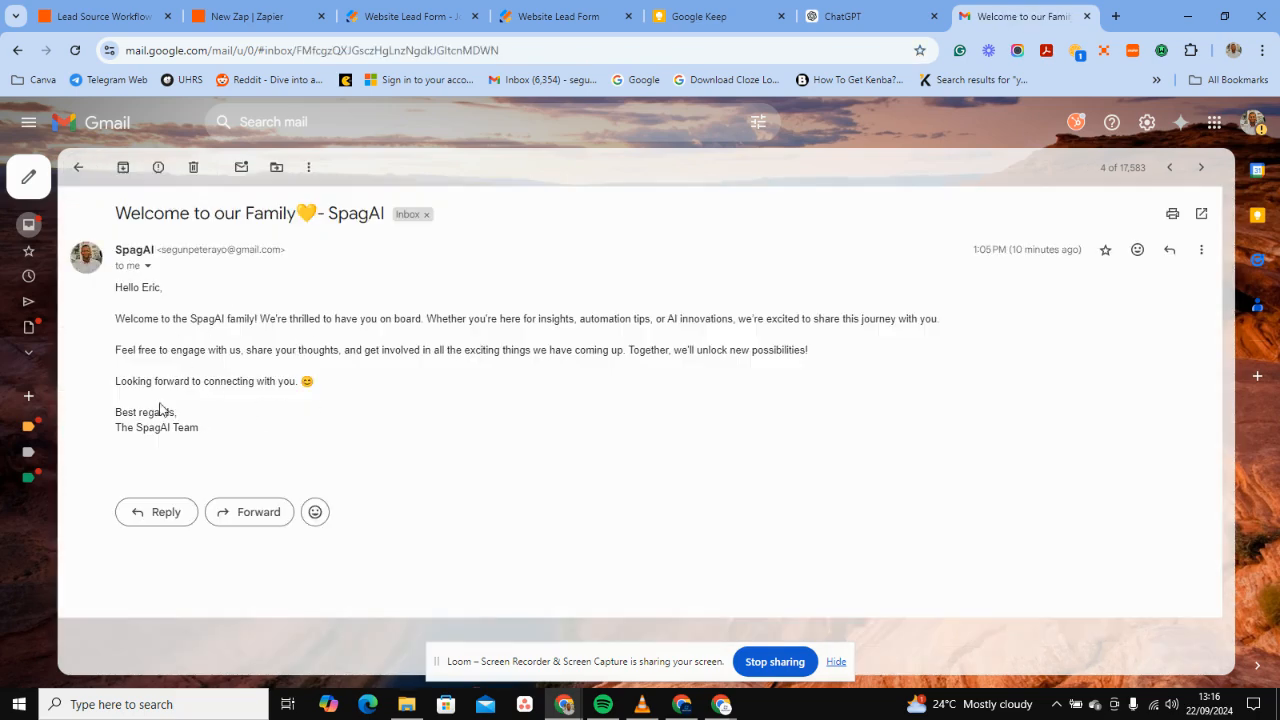
click(77, 176)
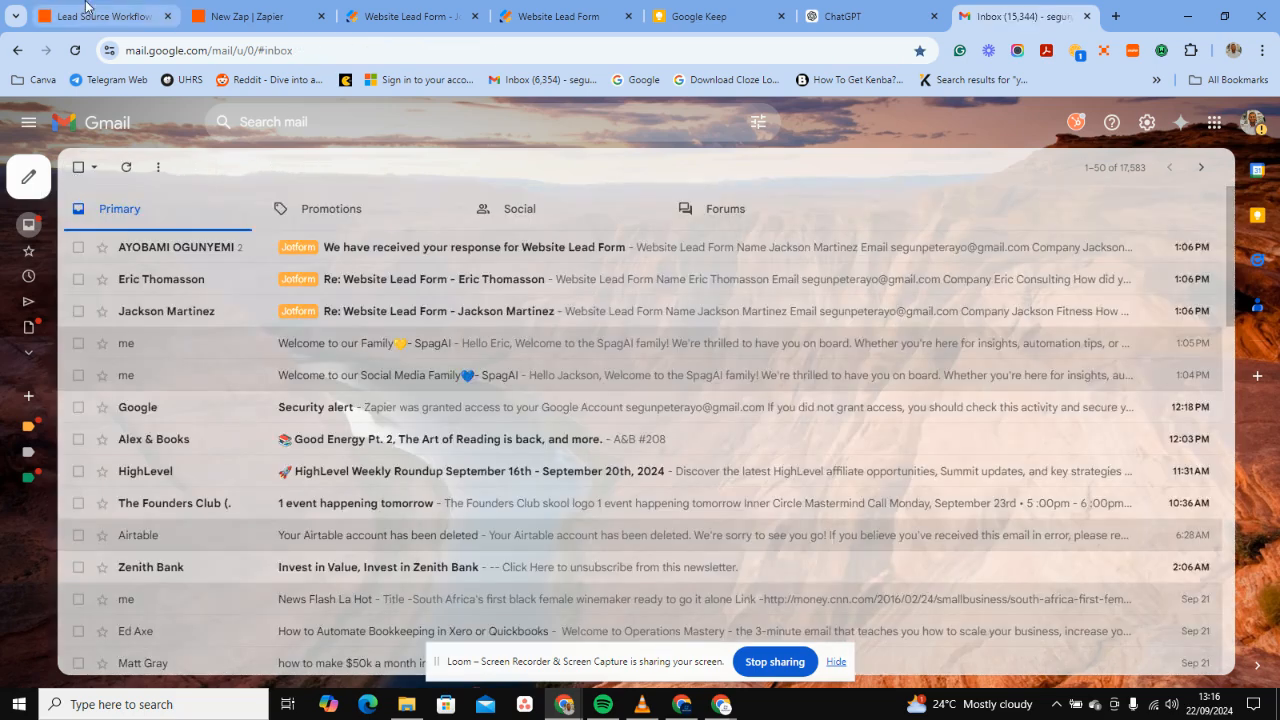
click(86, 12)
Show the Social Media path conditions with its Telegram, Discord and Youtube rules.
scroll(350, 421, left, 1)
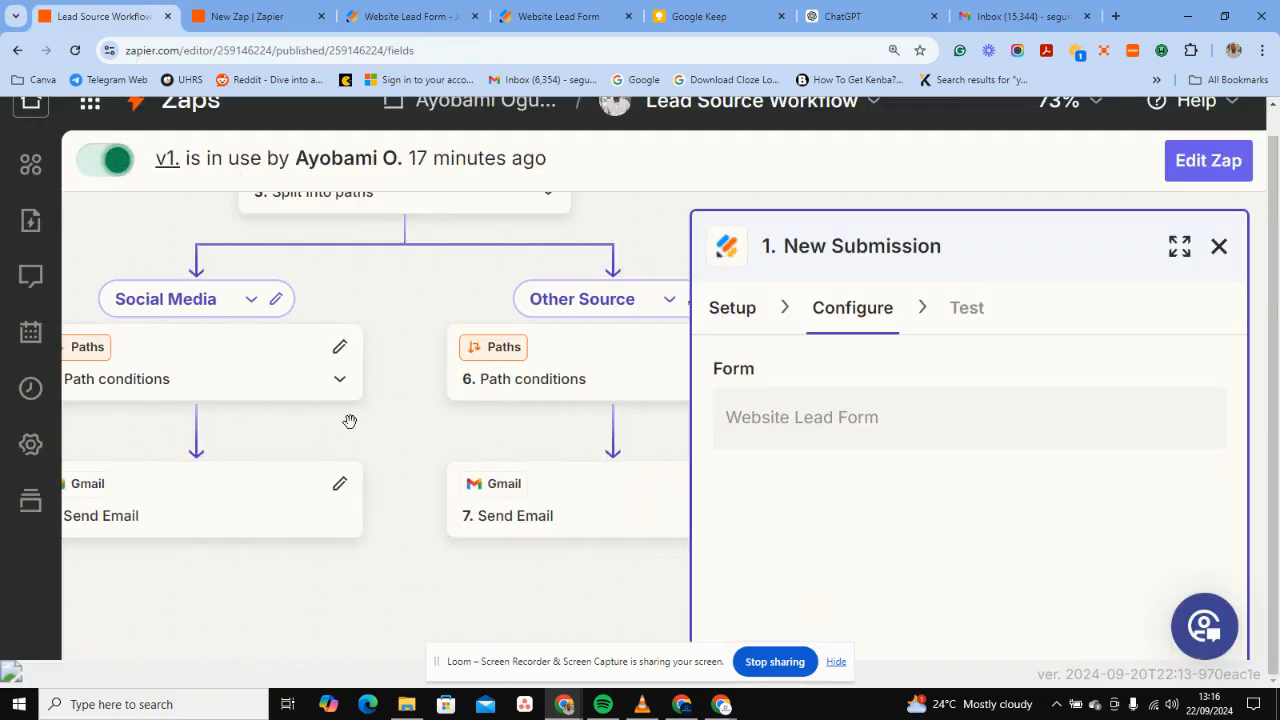
scroll(420, 386, down, 2)
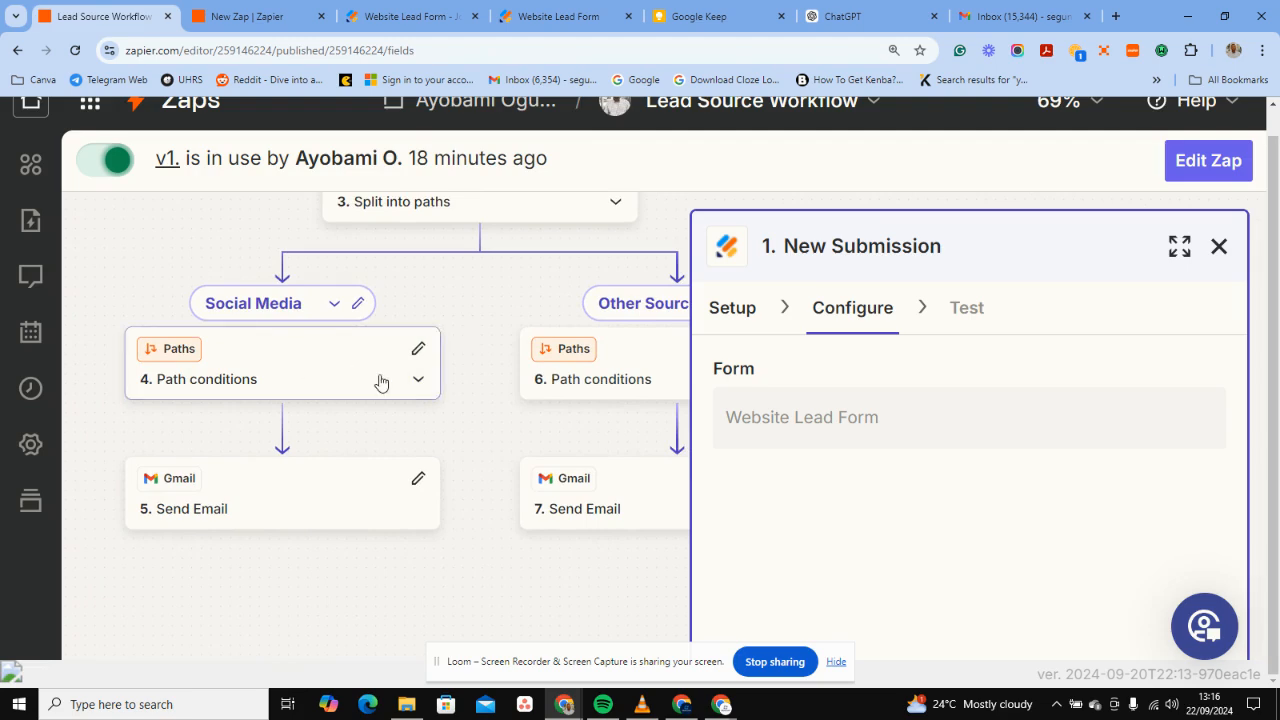
scroll(468, 370, up, 1)
scroll(468, 370, up, 2)
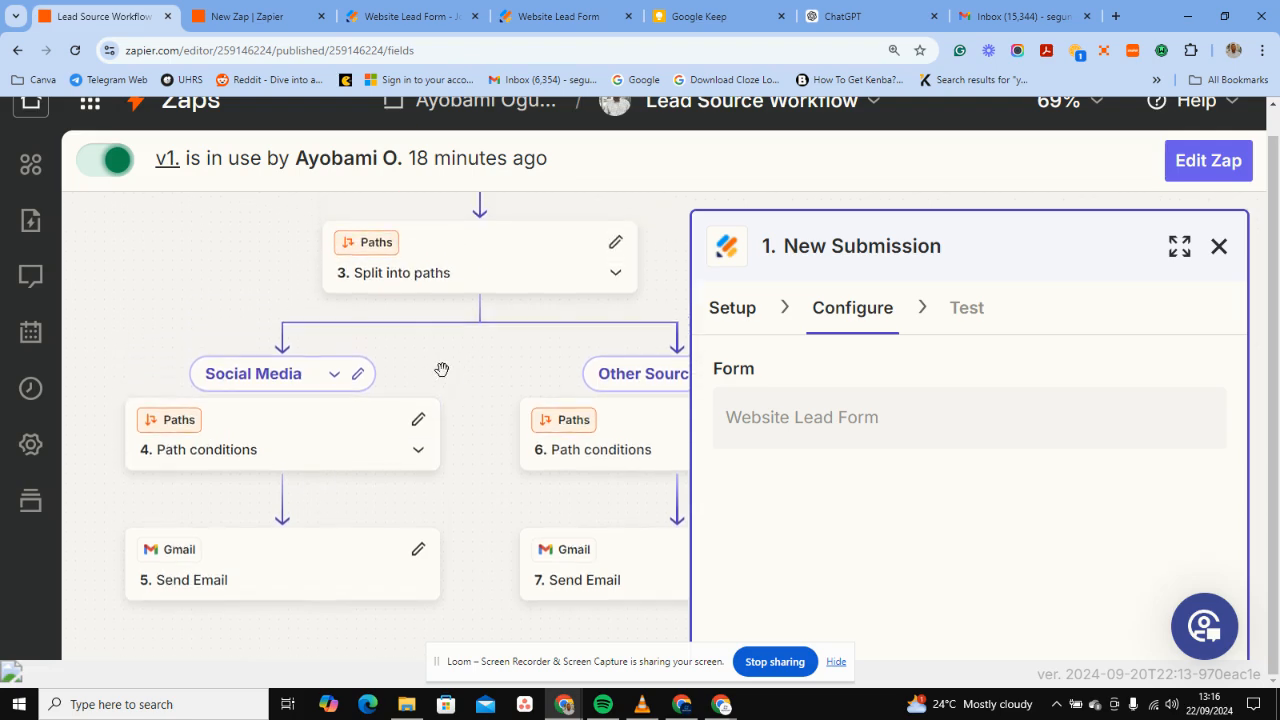
click(296, 447)
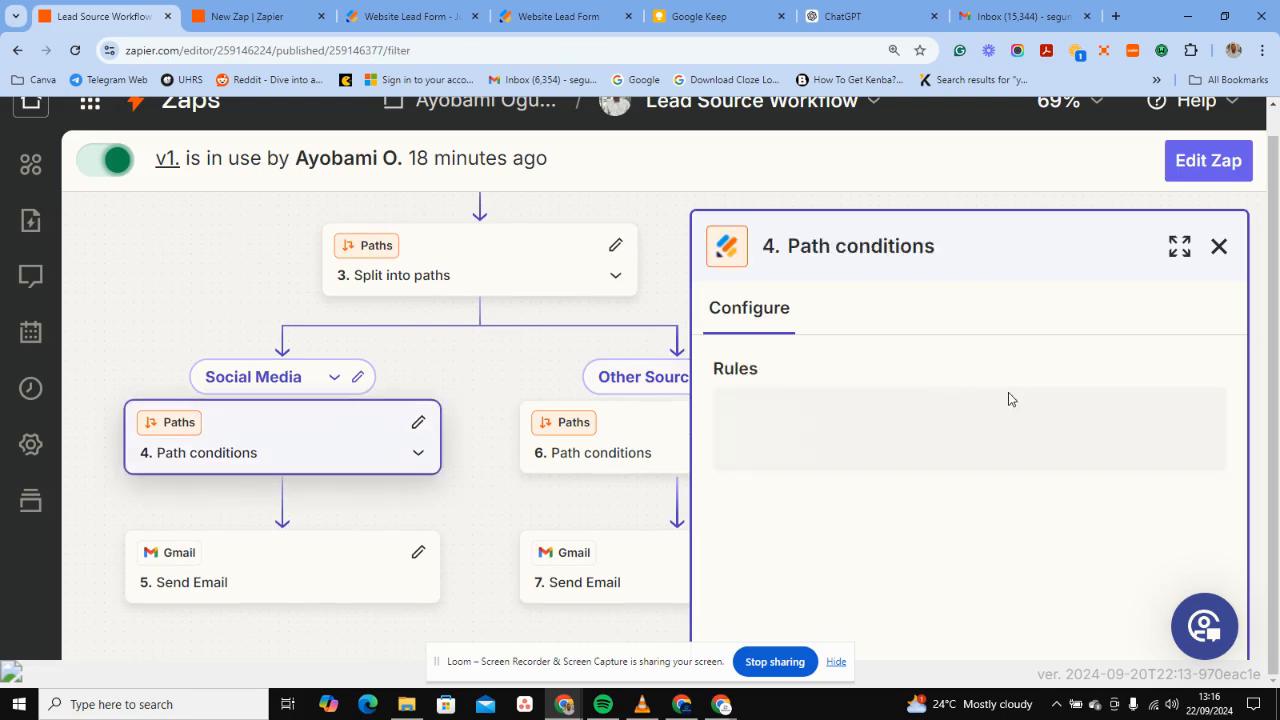
scroll(905, 310, down, 3)
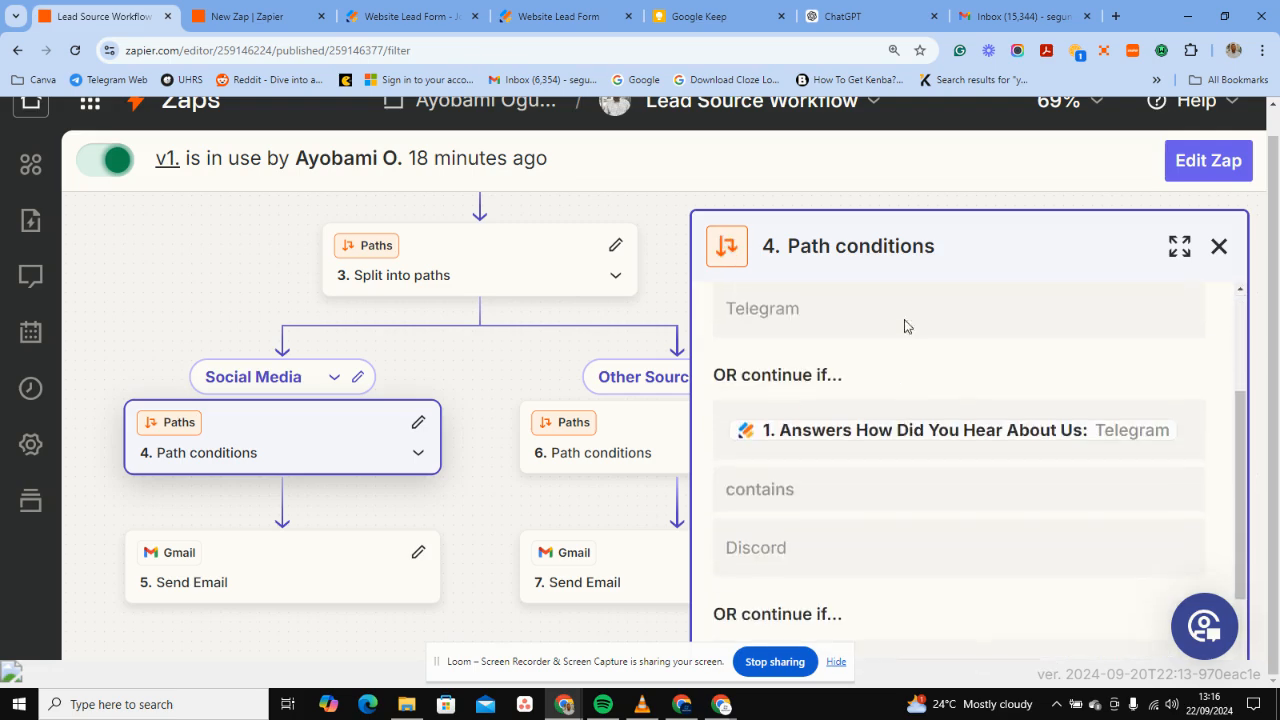
scroll(900, 390, up, 3)
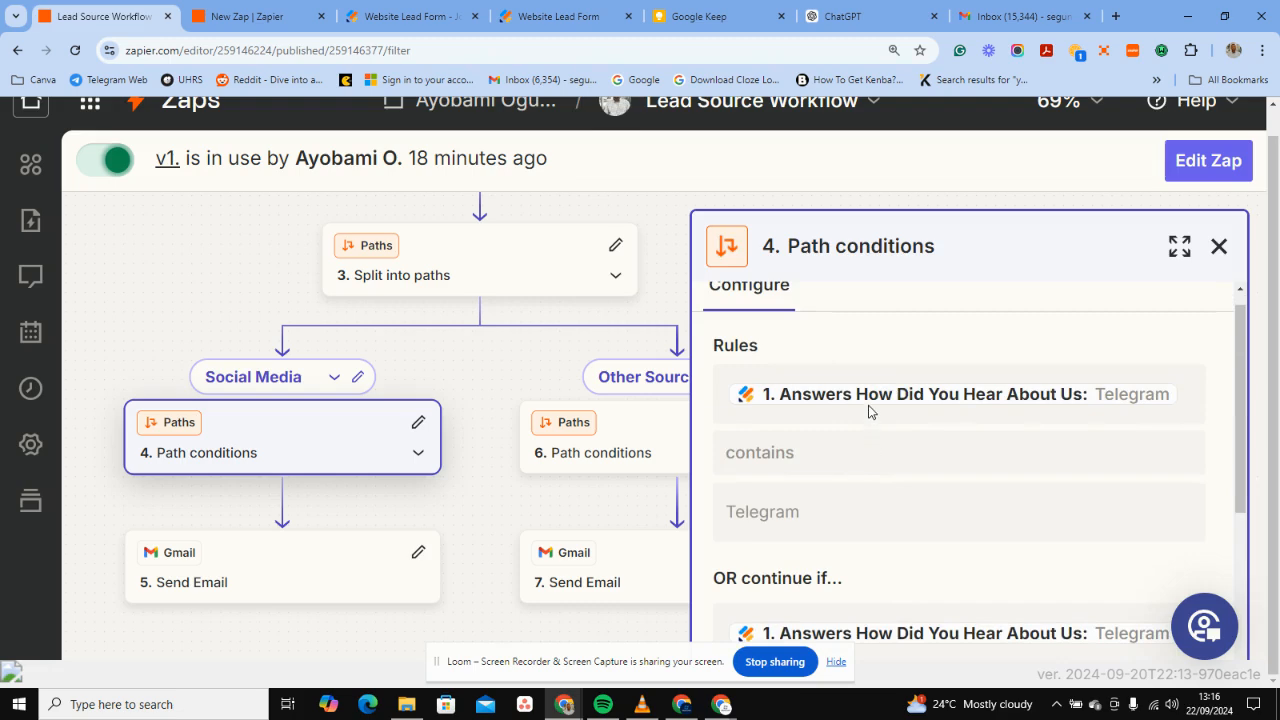
Glance at the publish page, filled form and untitled zap, then scroll further through the rules.
click(414, 10)
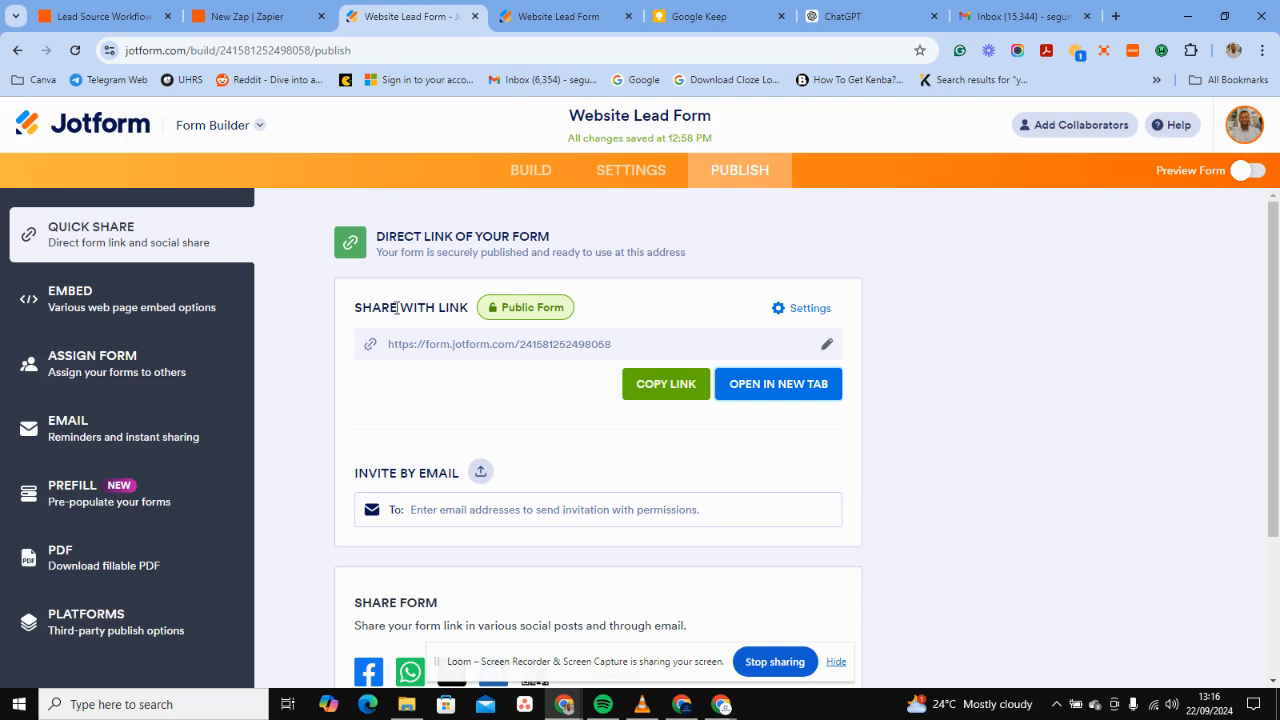
click(535, 18)
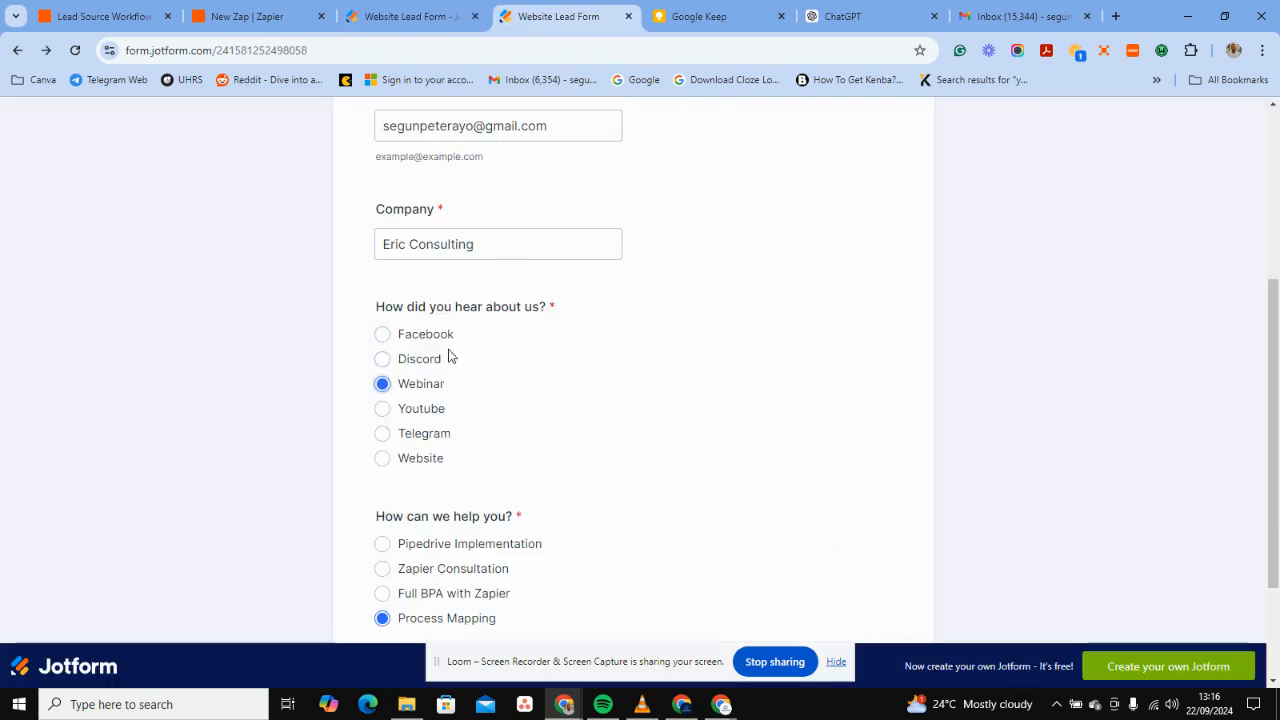
click(228, 18)
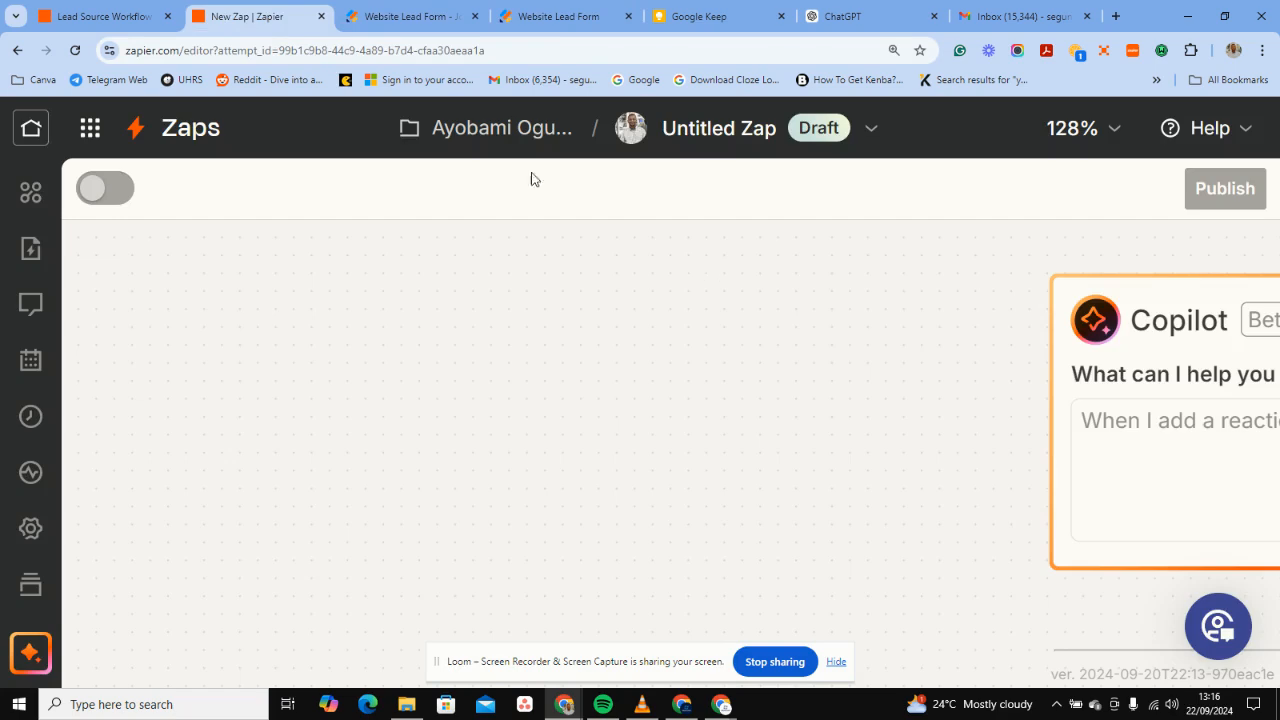
click(156, 18)
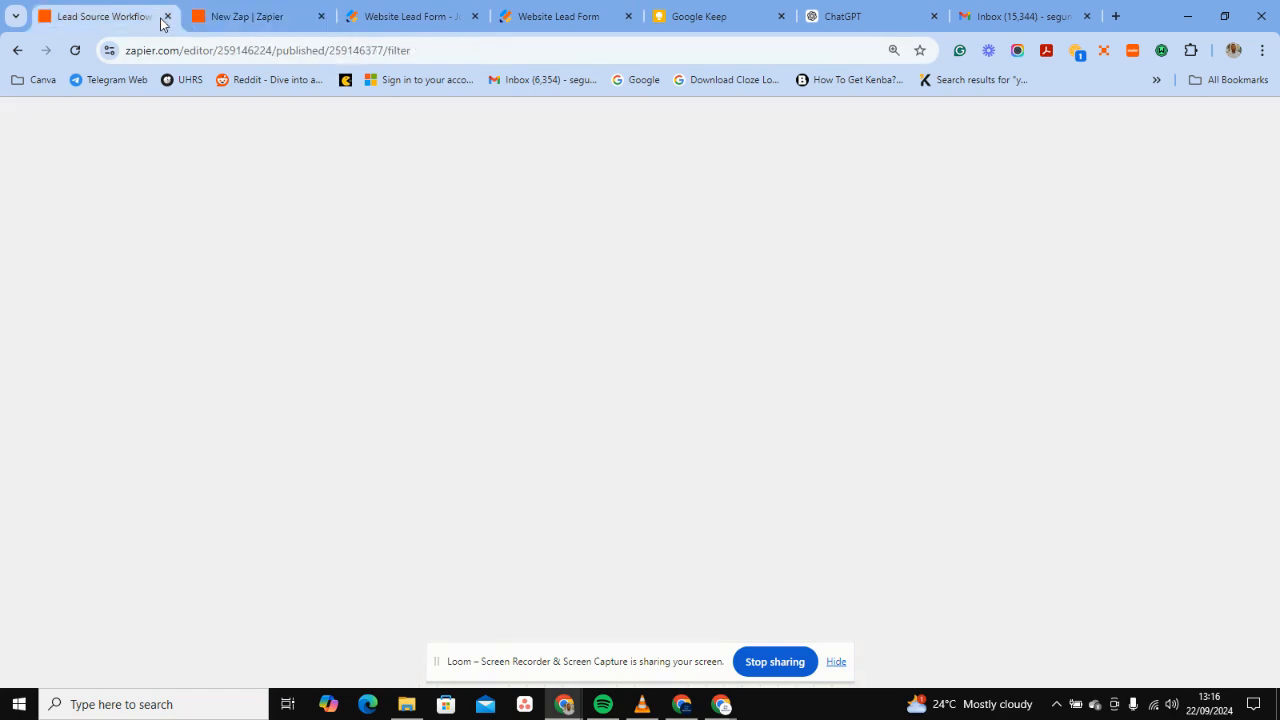
scroll(894, 560, down, 2)
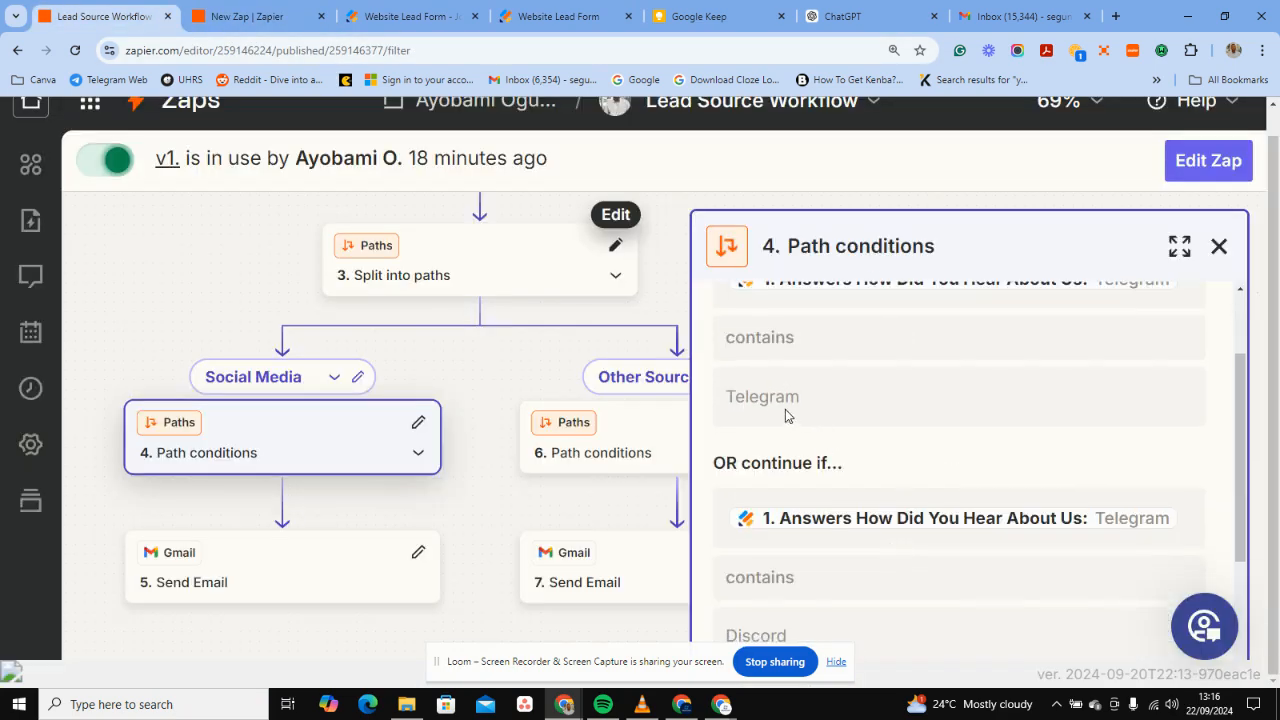
scroll(802, 502, down, 2)
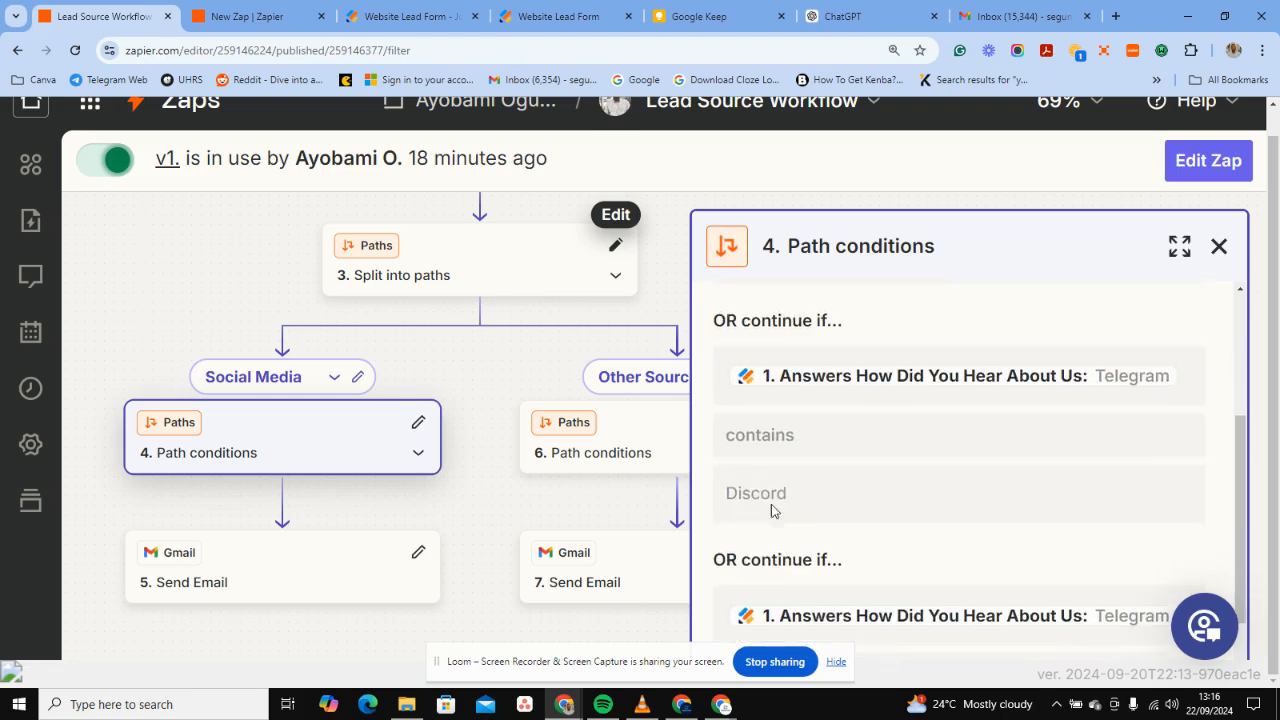
scroll(800, 480, down, 4)
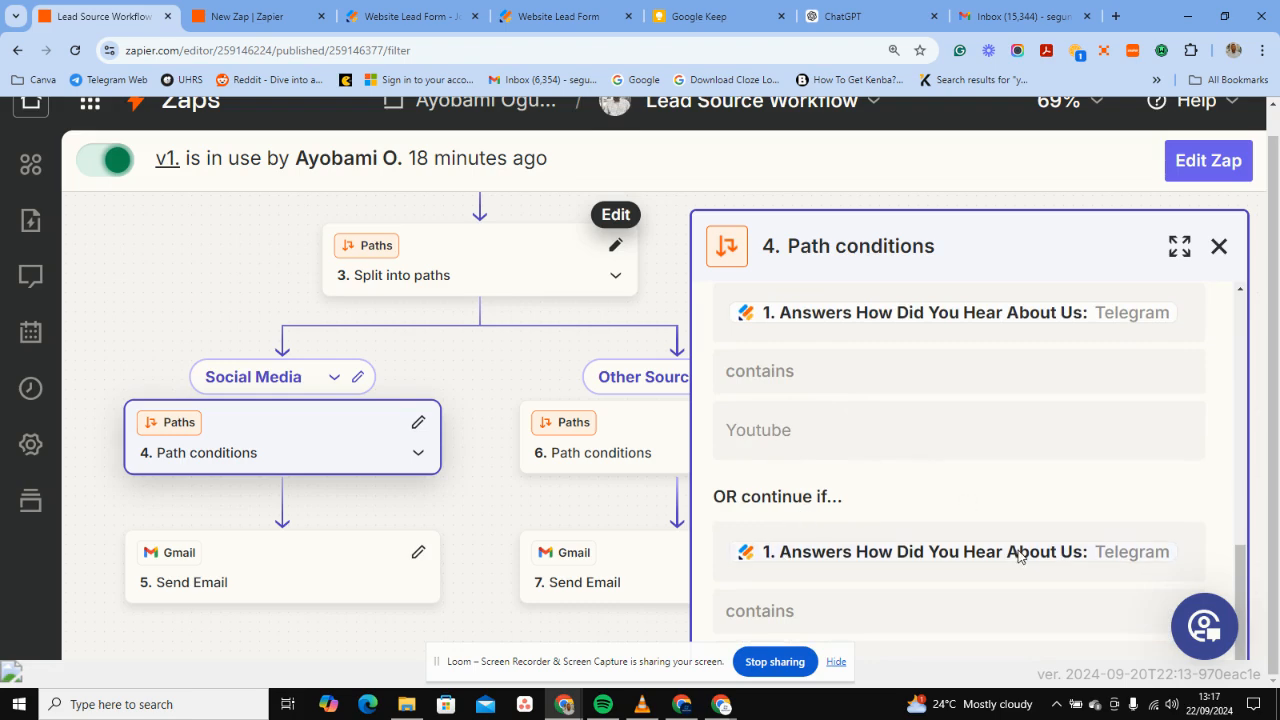
Expand the Social Media conditions and scroll down to the Facebook rule.
click(1188, 252)
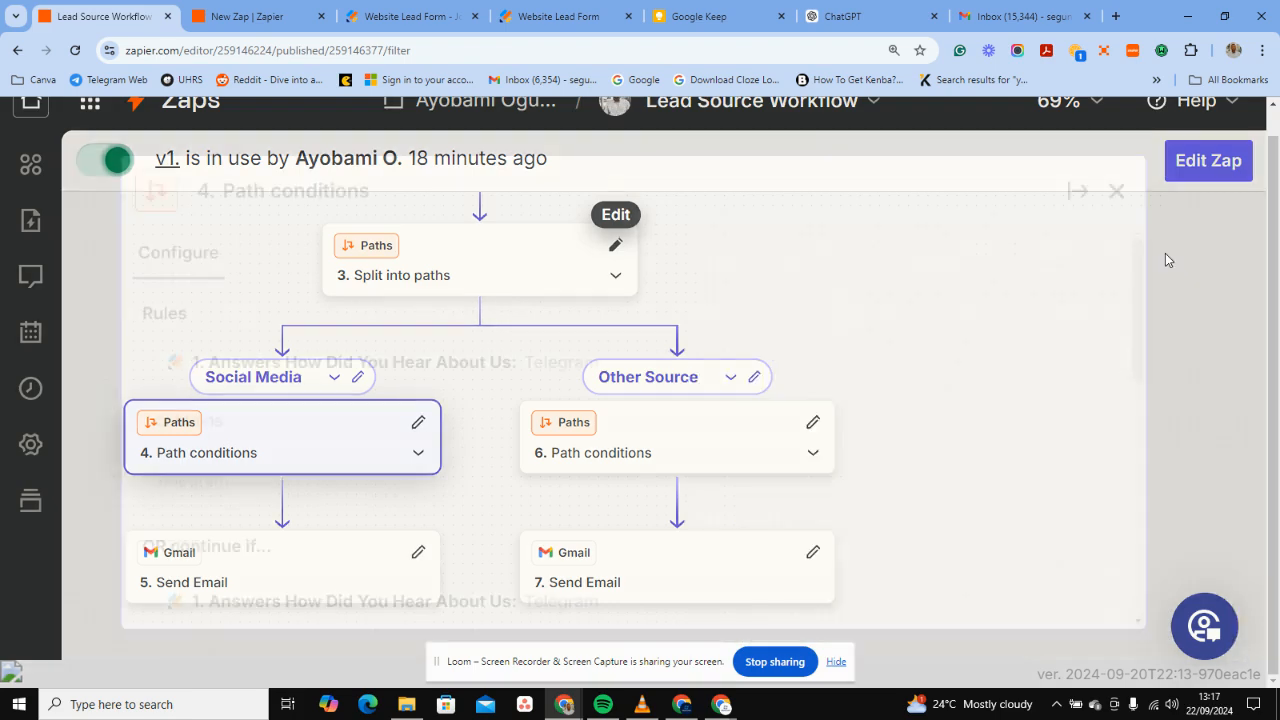
scroll(550, 400, down, 5)
scroll(550, 403, down, 3)
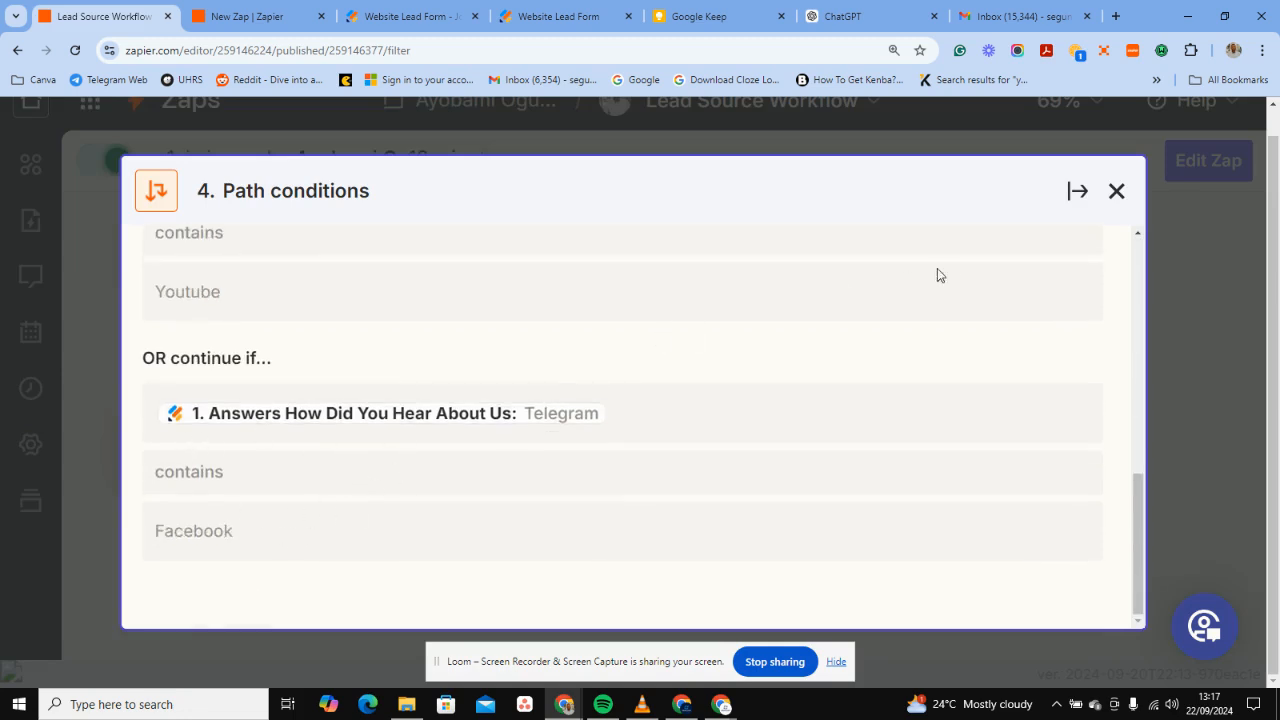
Zoom out and show the Other Source path's conditions, beginning with the Website rule.
click(1116, 191)
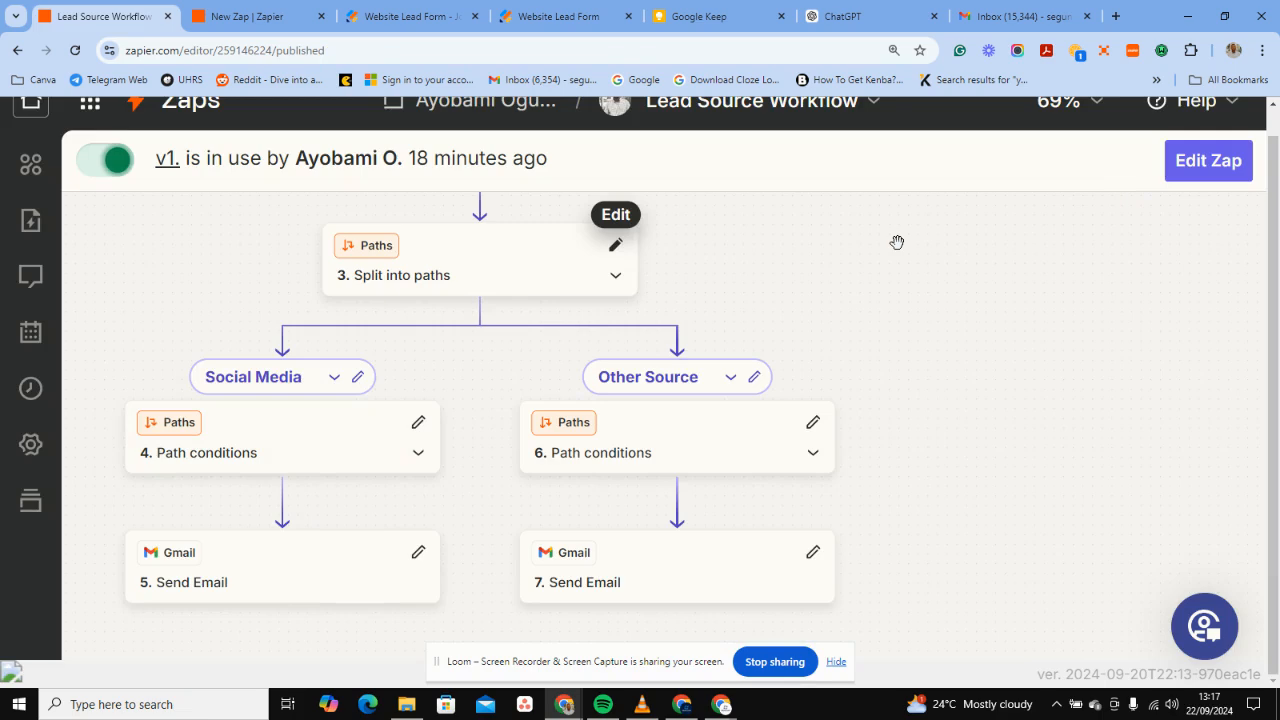
key(ctrl+minus)
key(ctrl+minus)
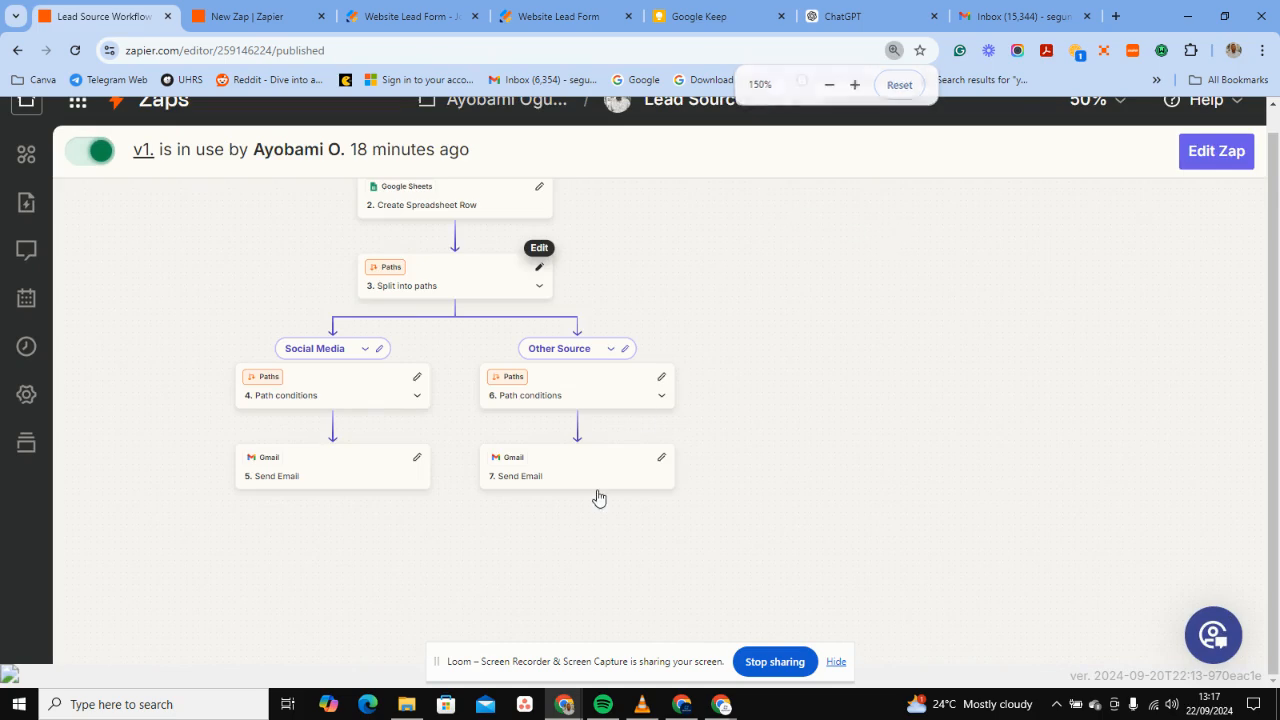
click(563, 397)
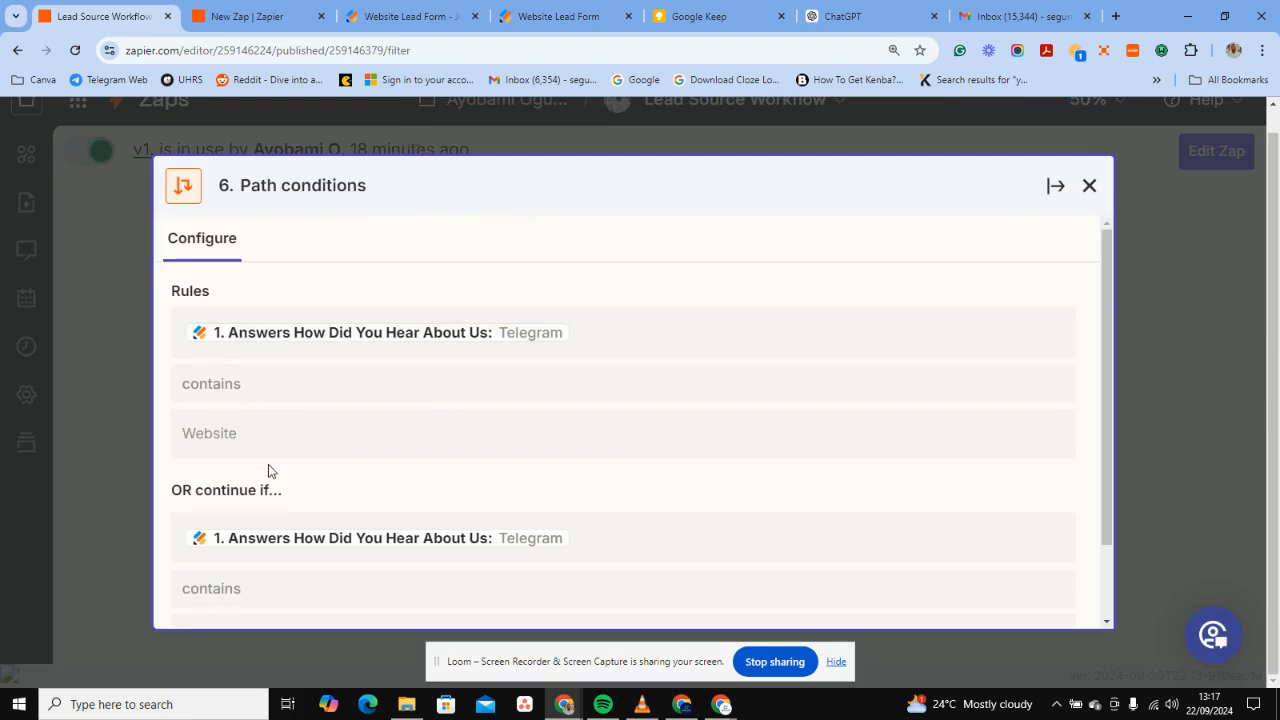
Review the remaining Other Source rules and the Social Media Send Email step, then go to the new zap draft.
scroll(268, 465, down, 1)
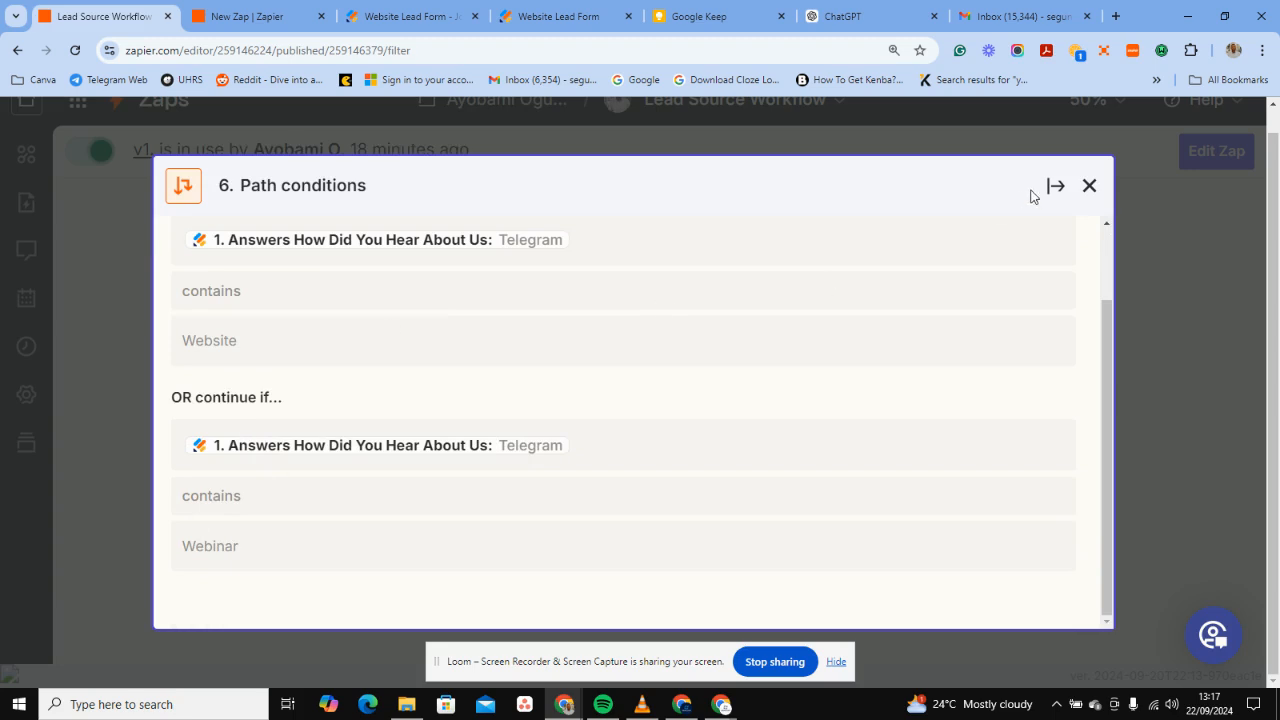
click(1089, 186)
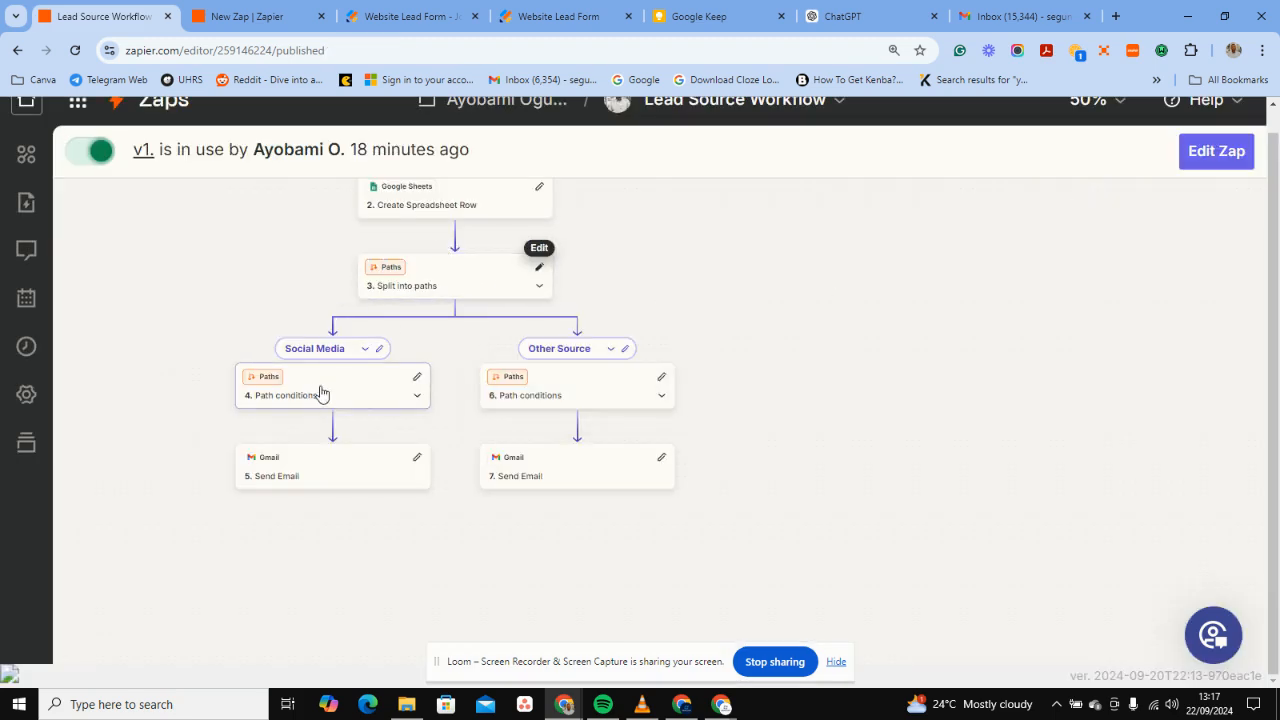
click(279, 471)
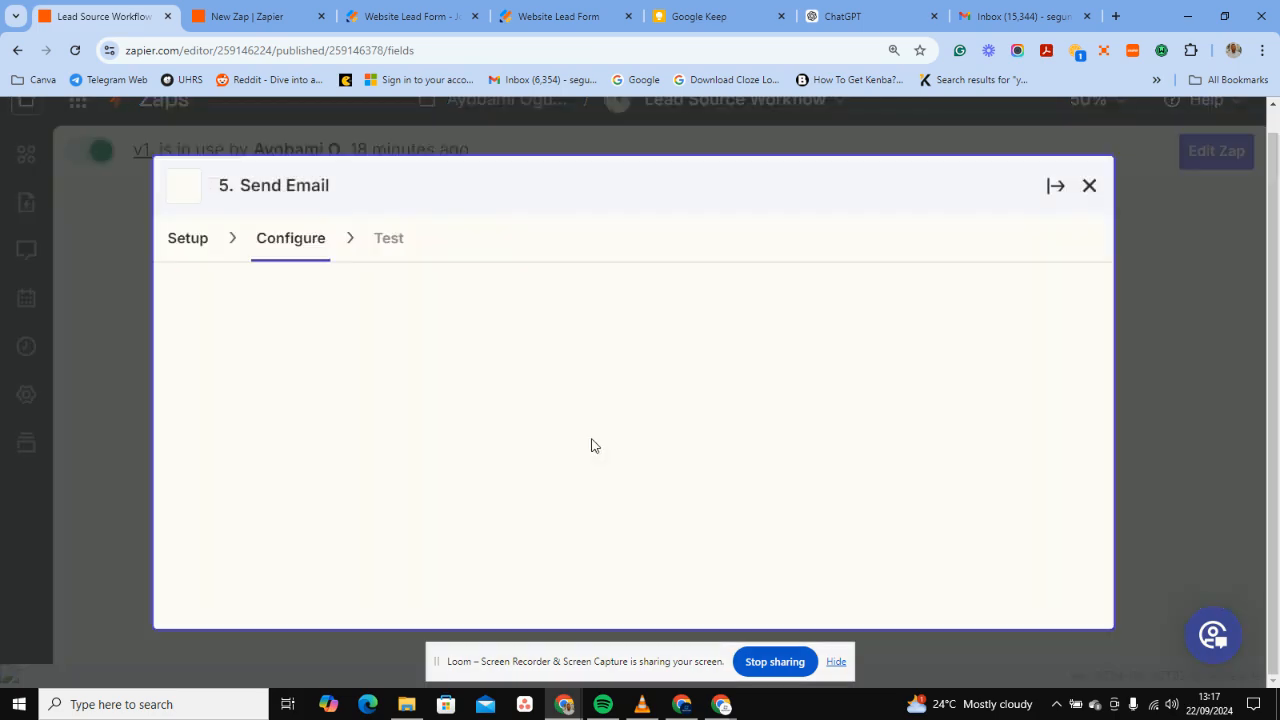
click(1089, 186)
click(270, 17)
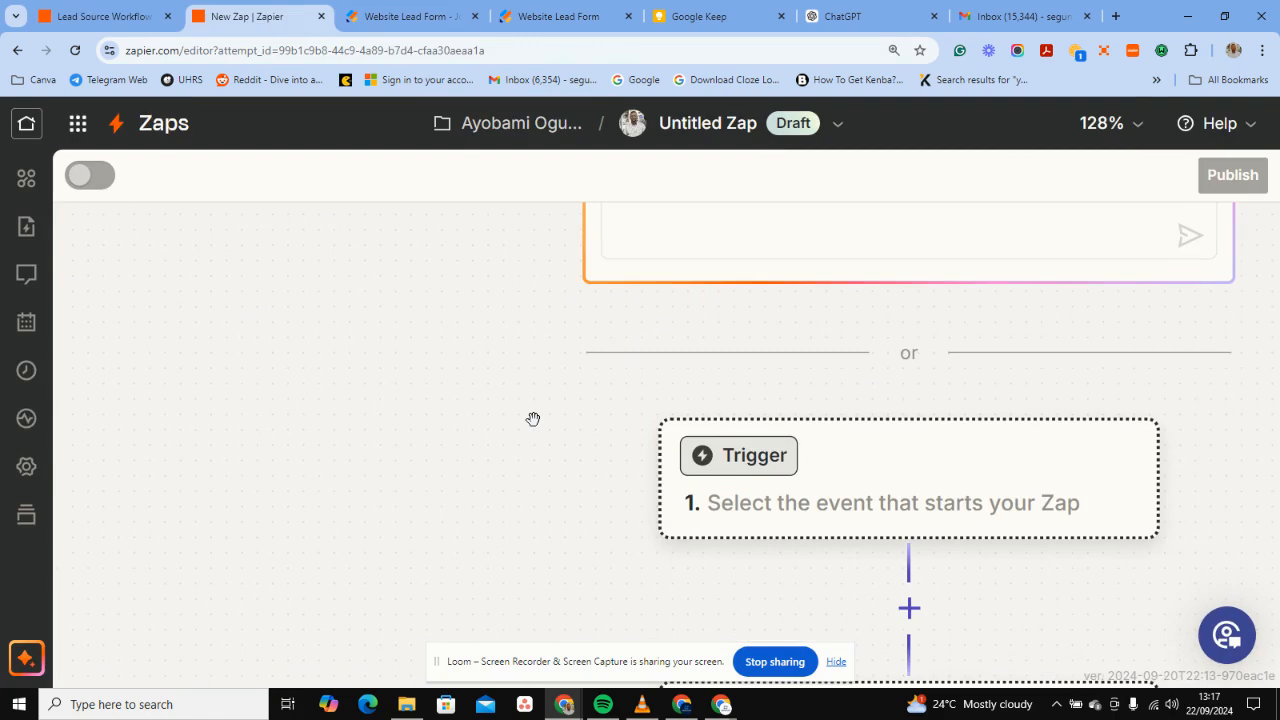
Search 'jot' and pick Jotform as the new zap's trigger app.
scroll(533, 419, down, 5)
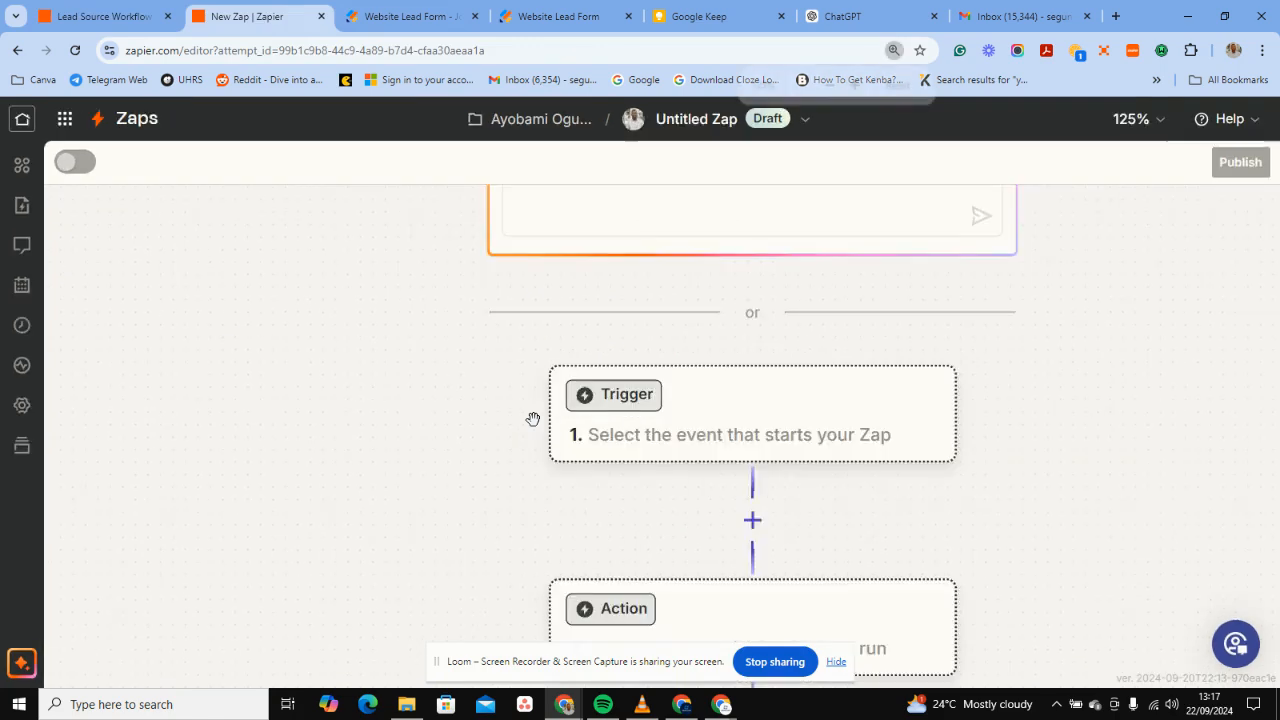
scroll(527, 361, up, 2)
click(543, 355)
text(jot)
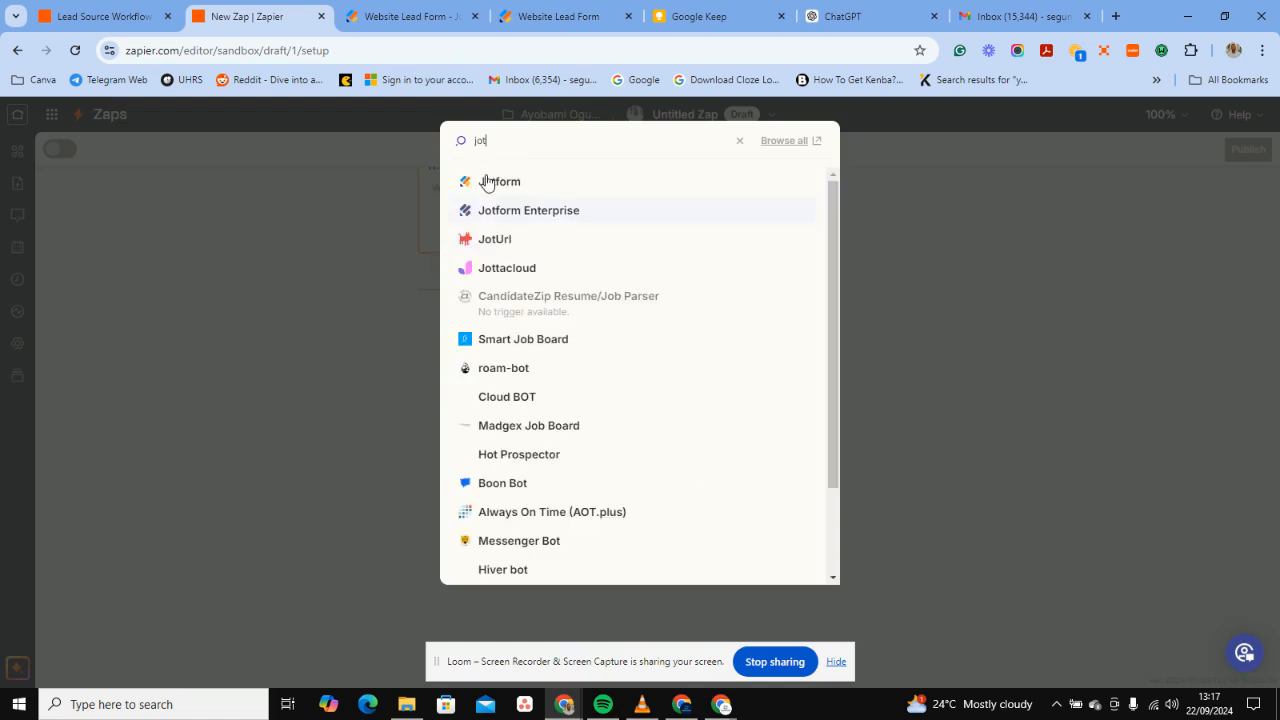
click(487, 181)
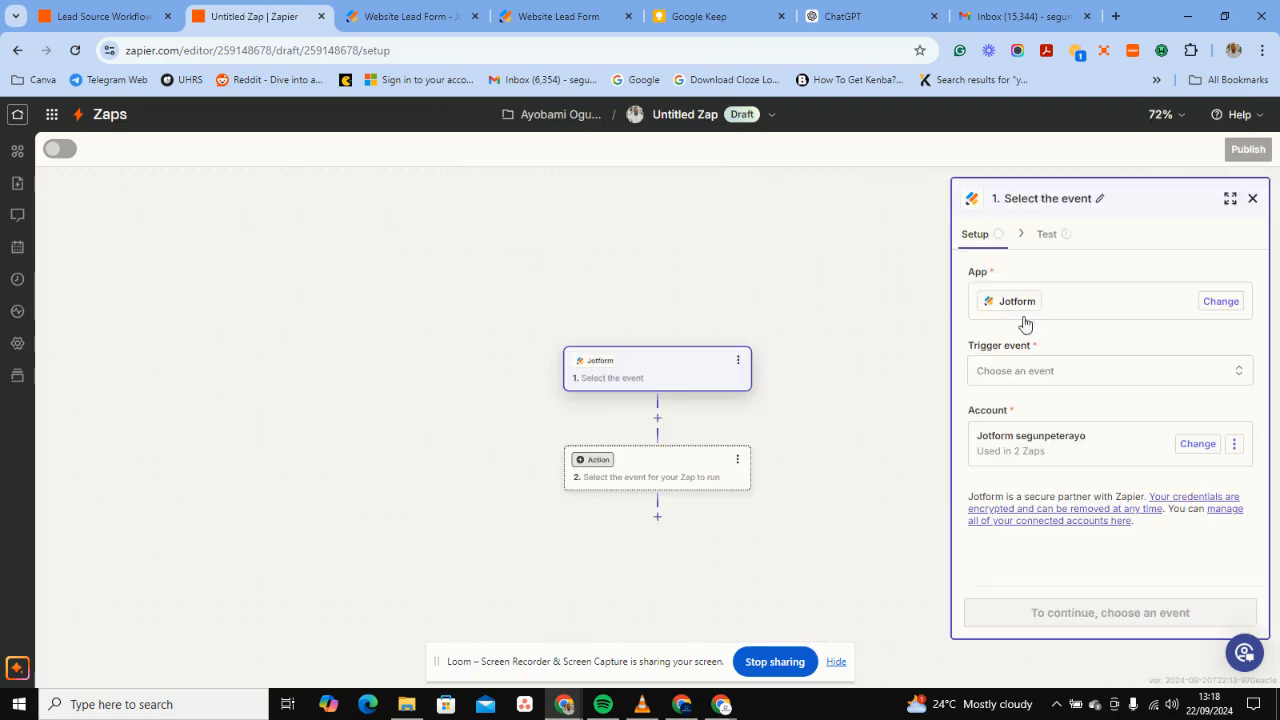
Set the Jotform trigger event to New Submission instead of New Signed Document.
click(1021, 368)
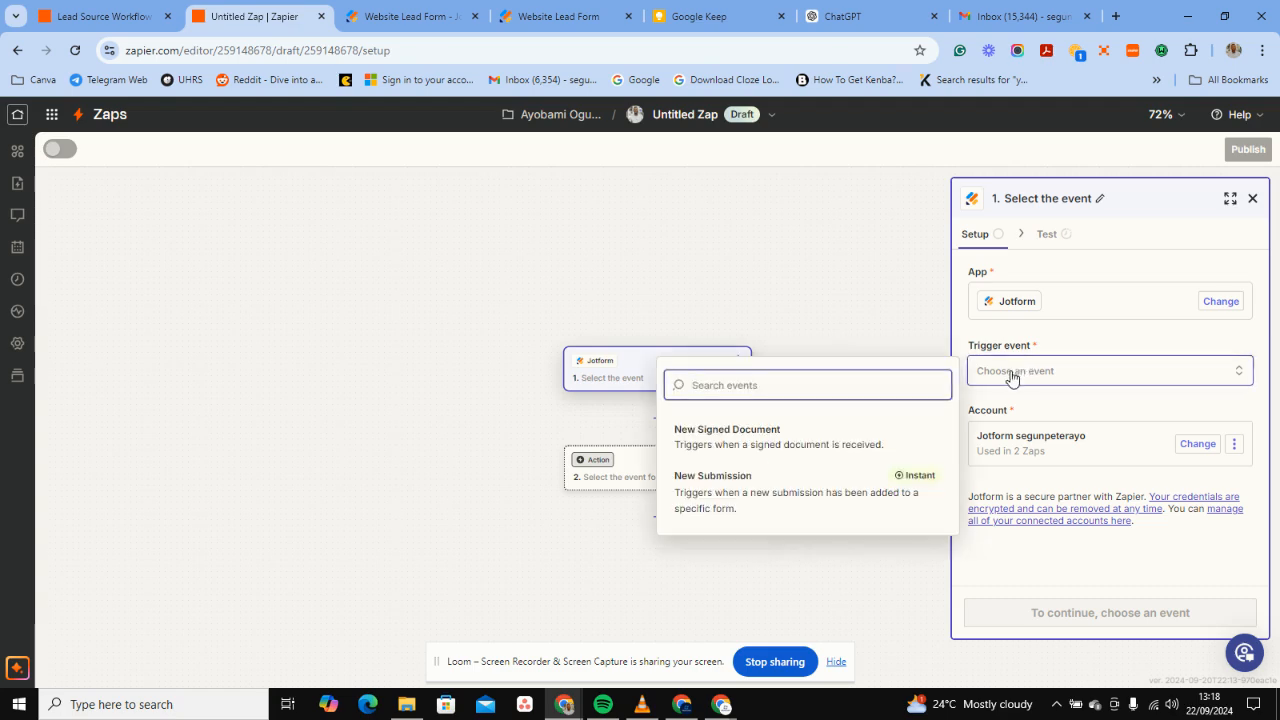
click(782, 446)
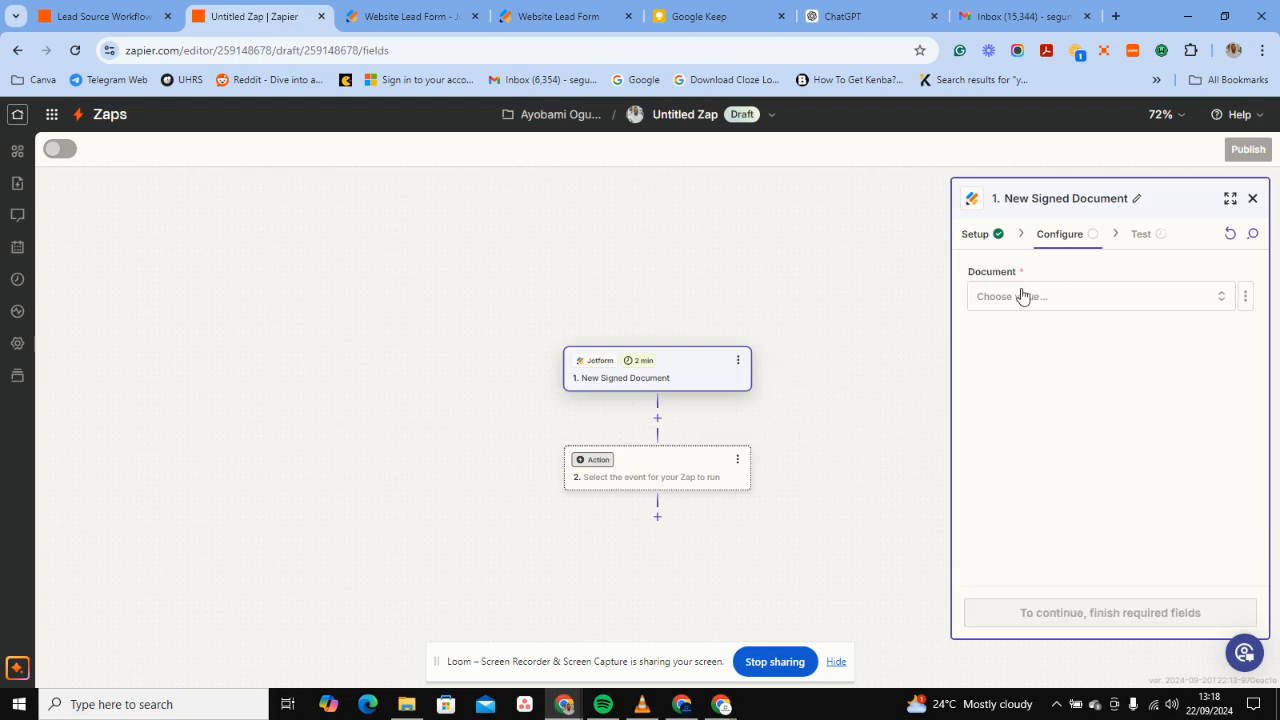
click(1021, 295)
click(980, 235)
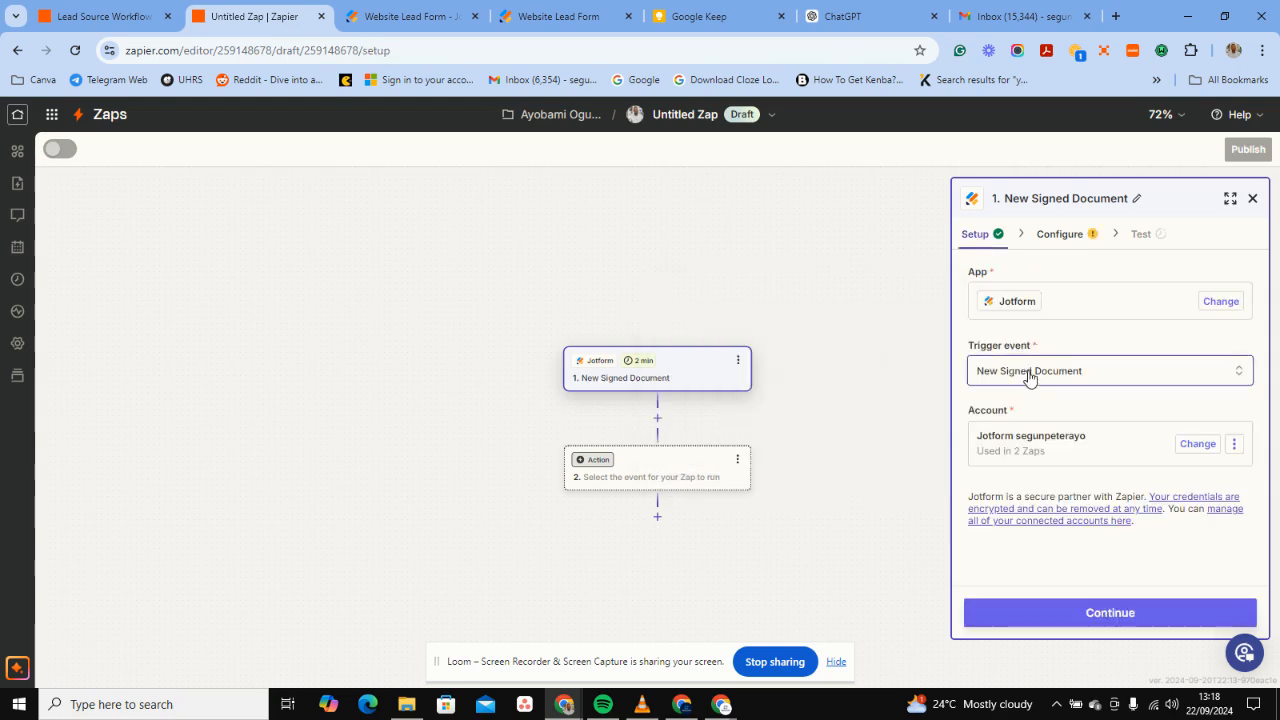
click(1029, 376)
click(729, 486)
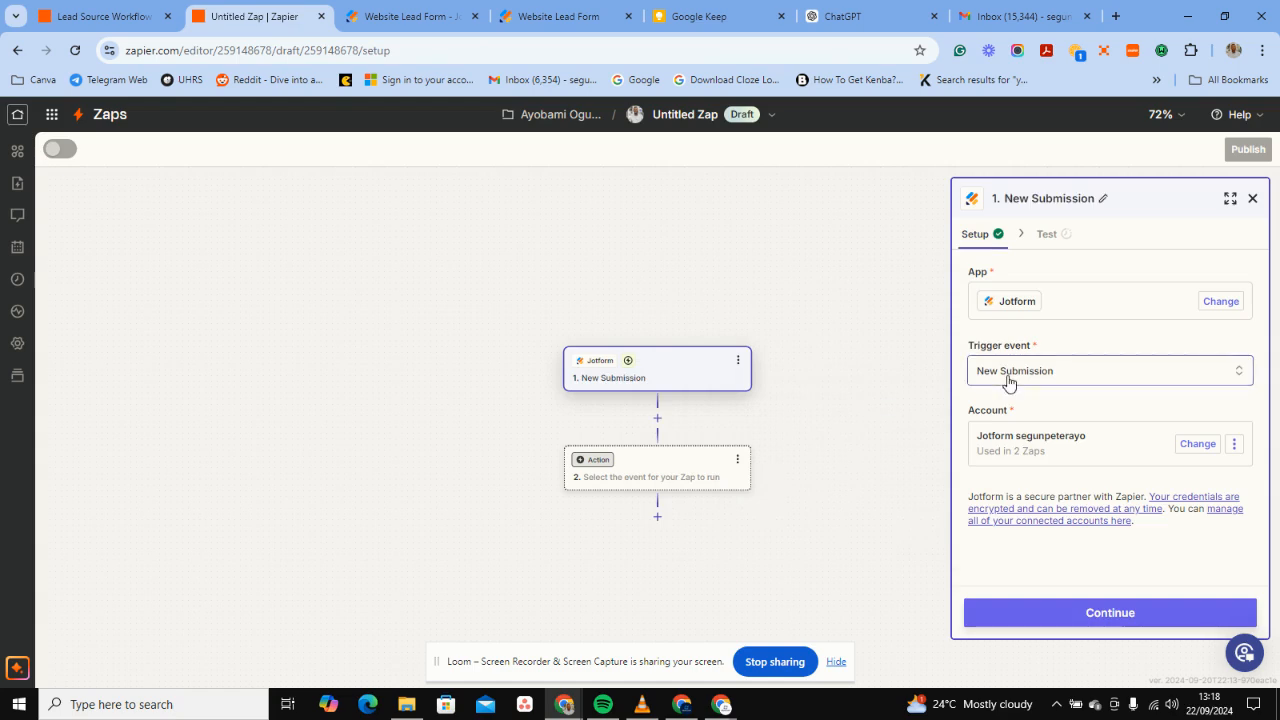
click(995, 614)
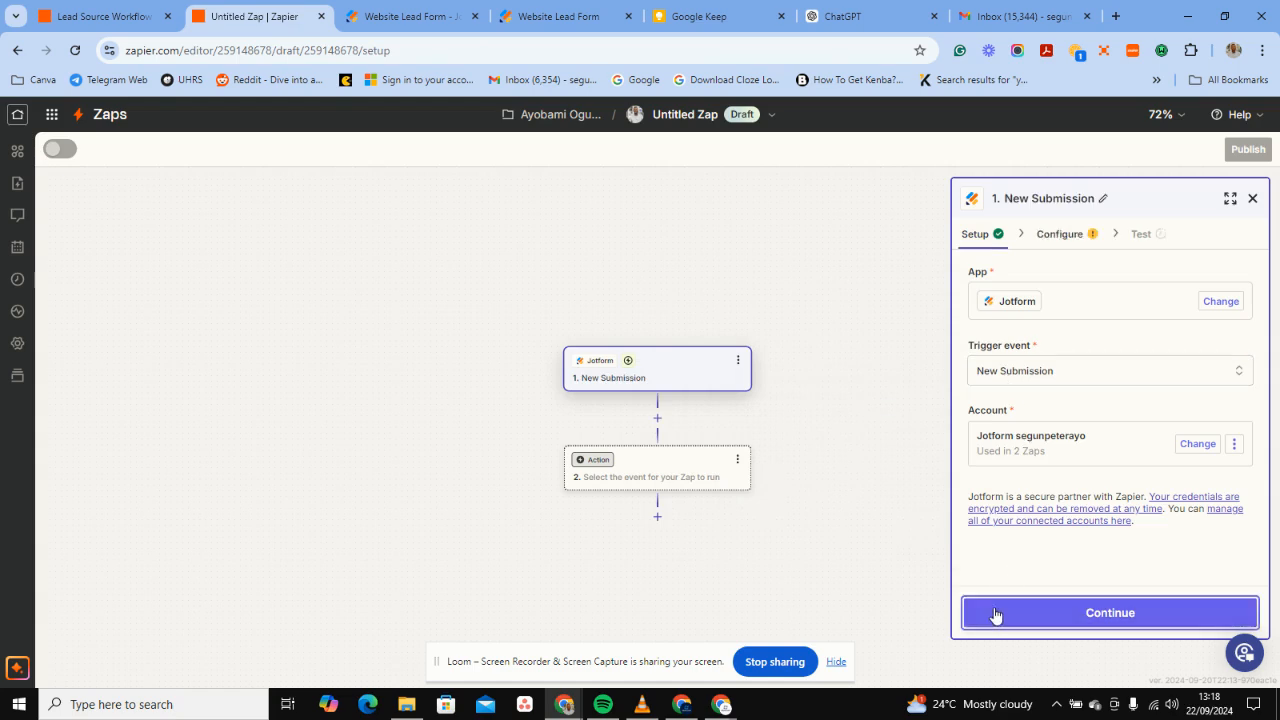
Choose Website Lead Form as the trigger form and proceed to the trigger test.
click(1037, 306)
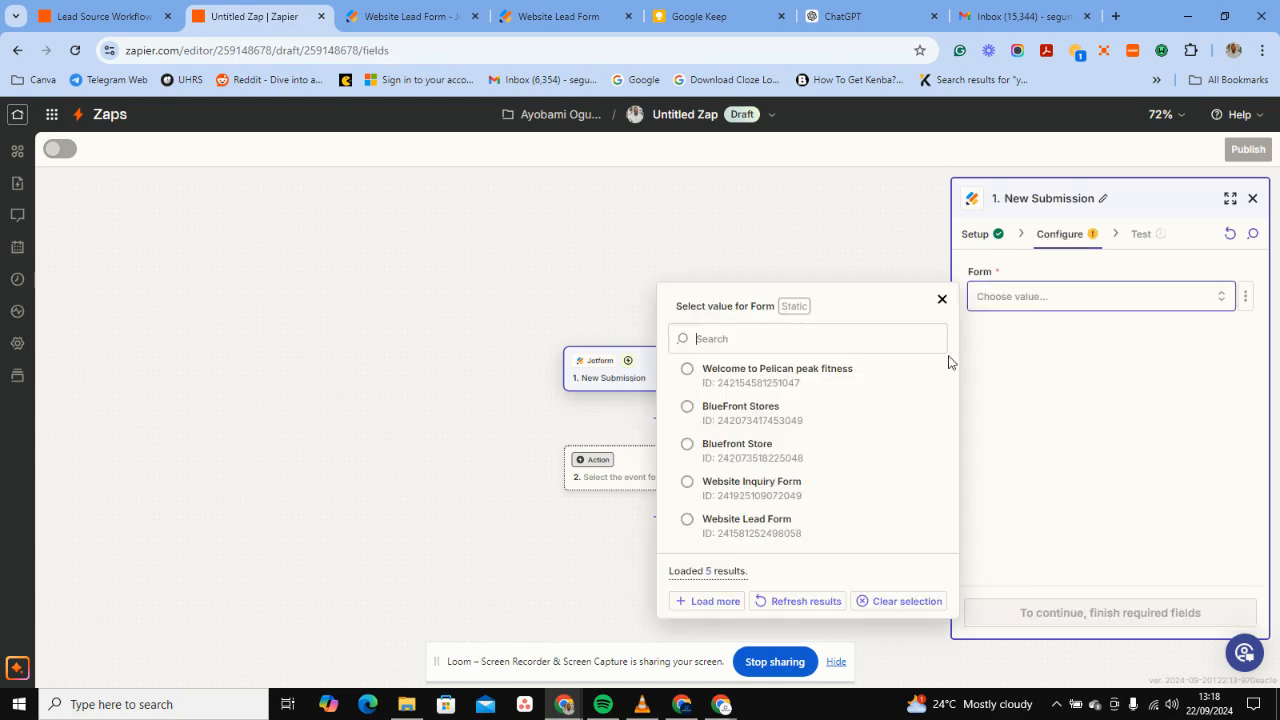
click(709, 526)
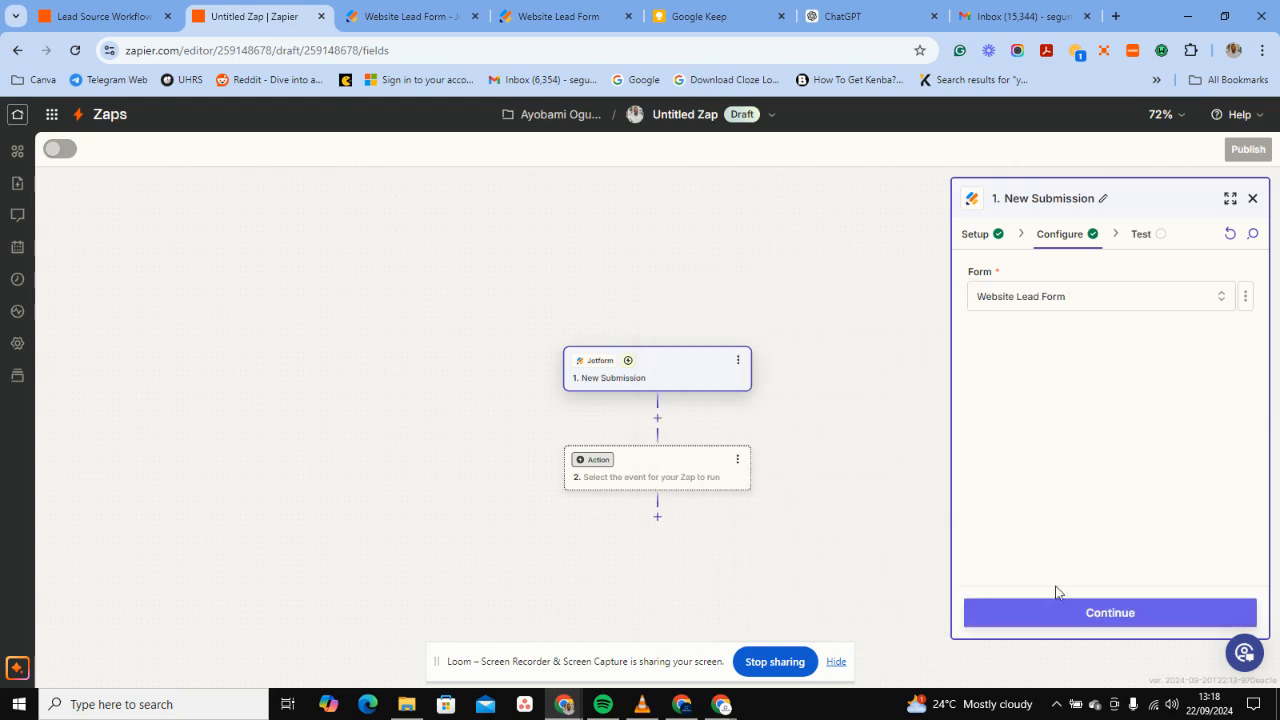
click(1037, 620)
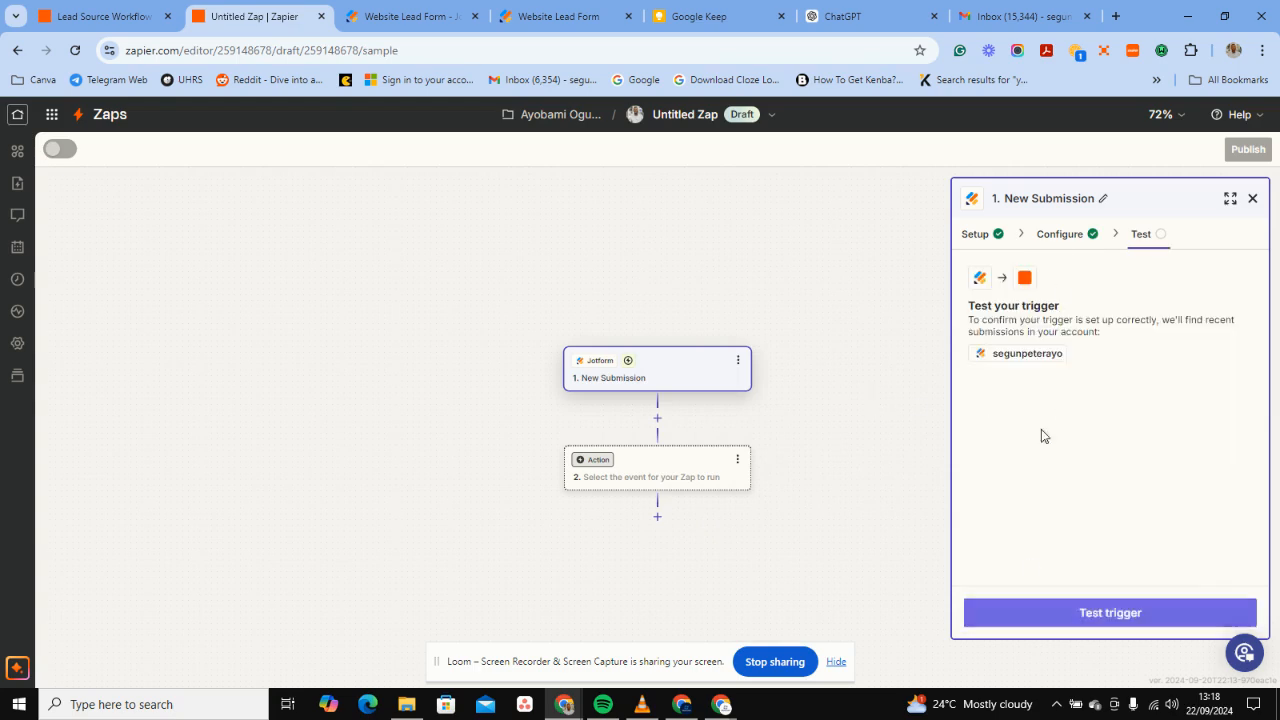
Test the Jotform trigger and keep Submission C as the sample record for the action step.
click(1024, 608)
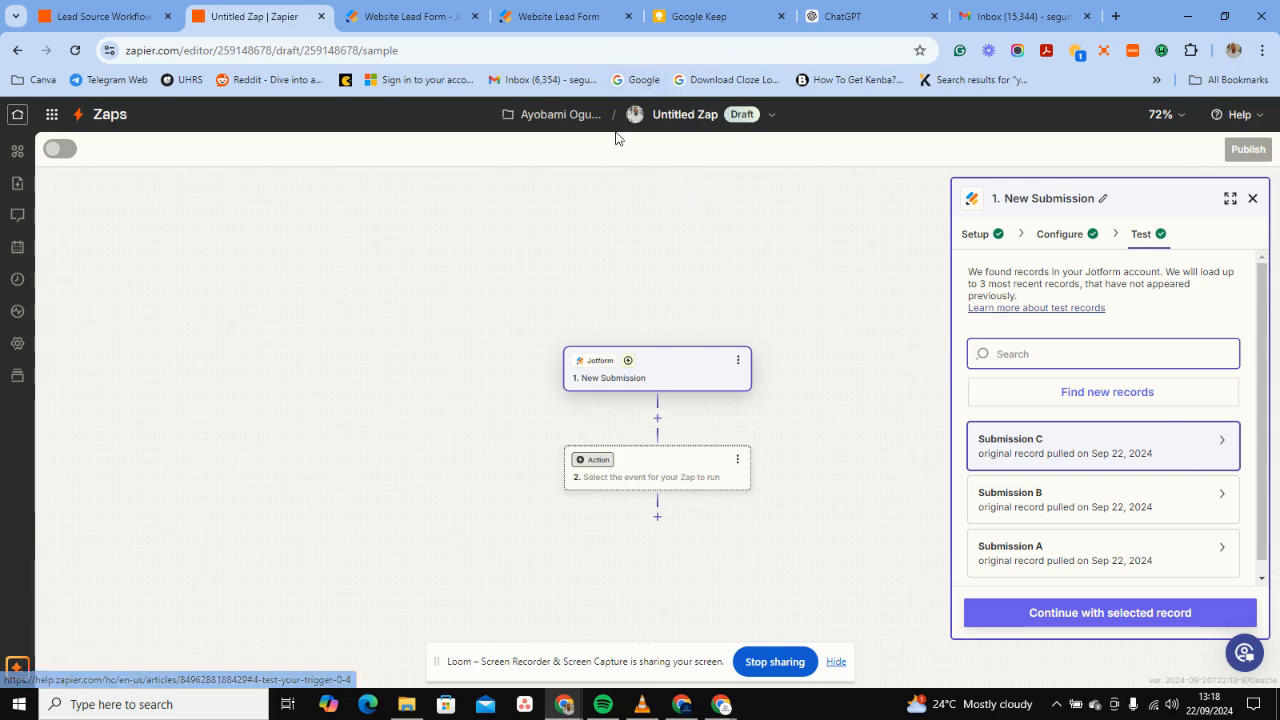
mouse_move(1193, 445)
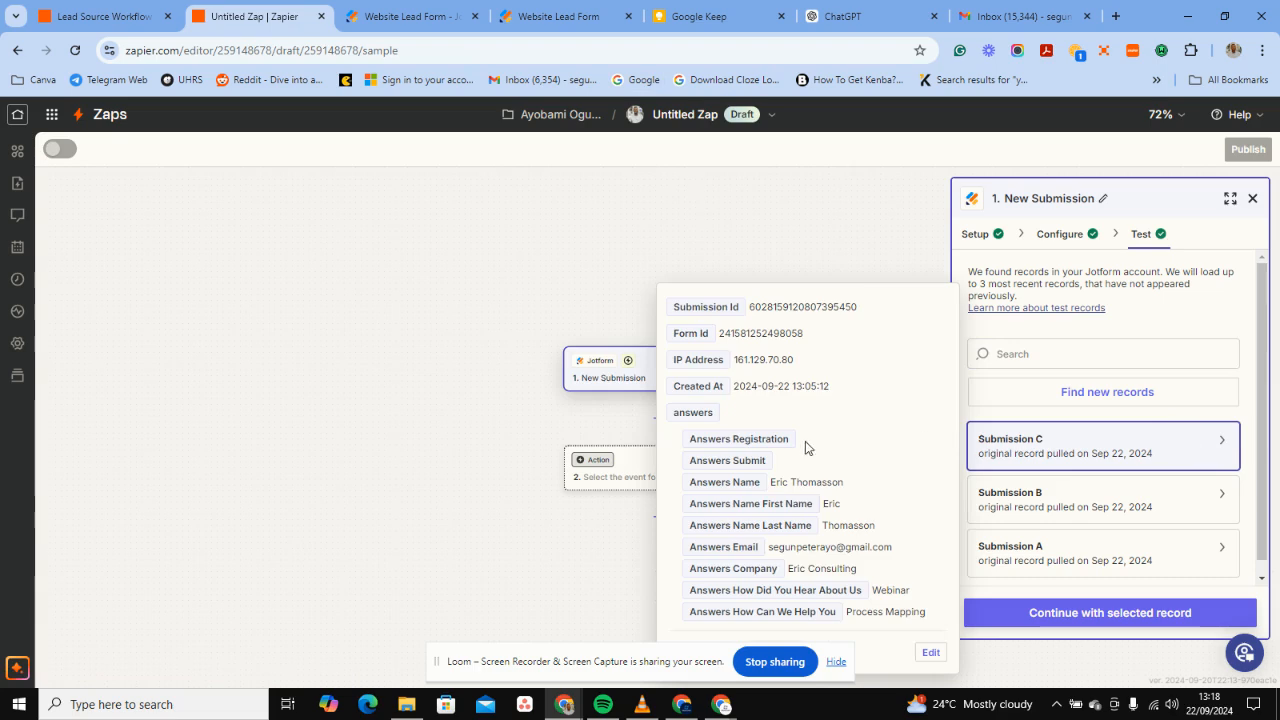
click(1054, 614)
click(651, 477)
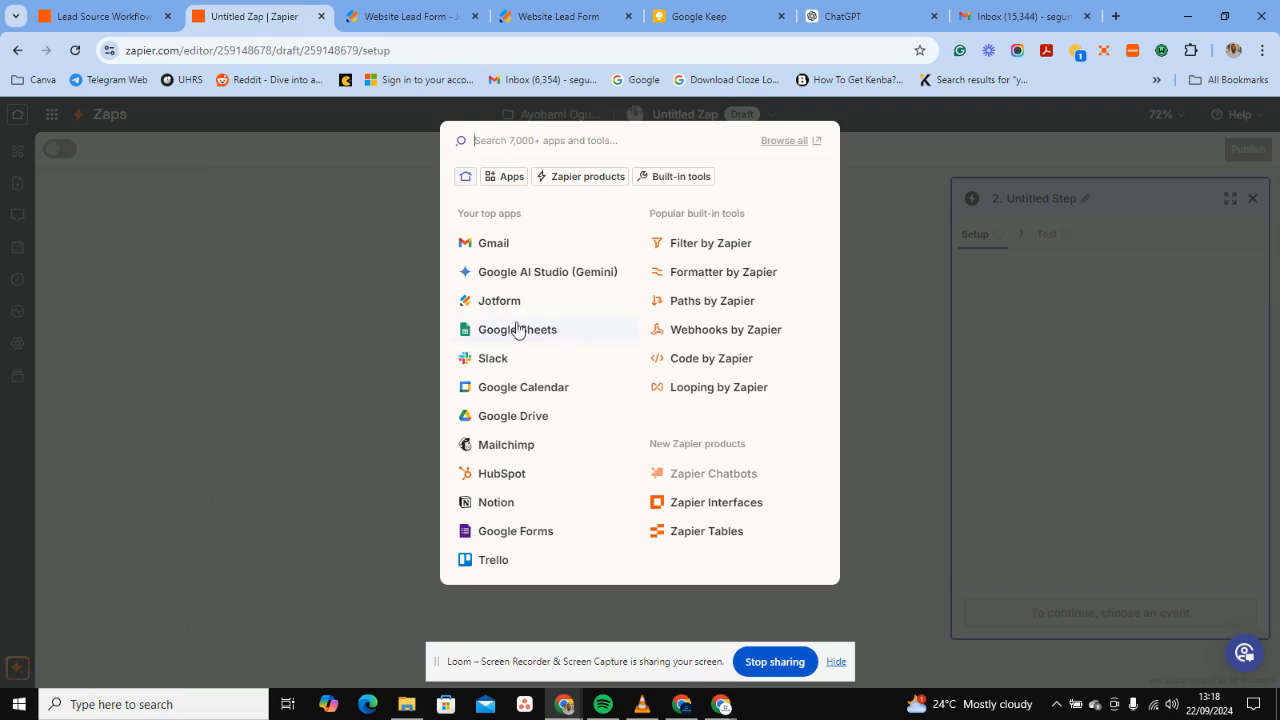
Close the first Website Lead Form tab and open Google Sheets in a new browser tab.
click(475, 17)
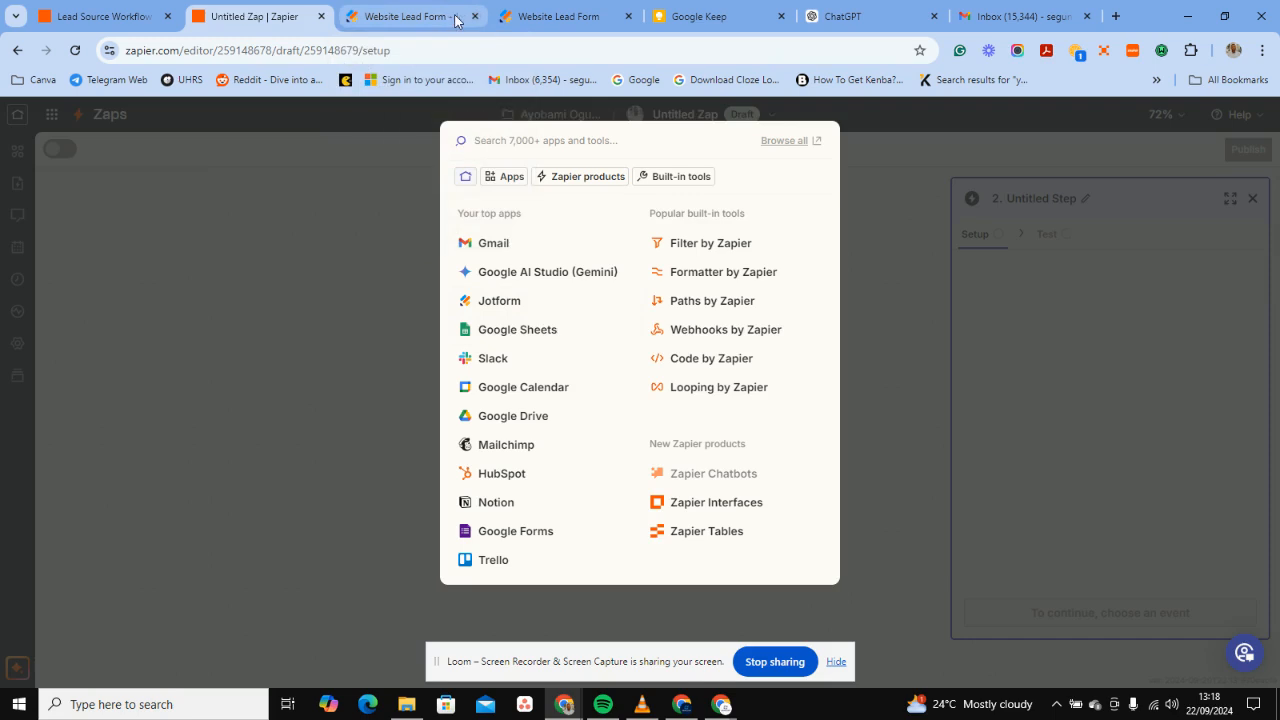
click(957, 18)
text(she)
key(Return)
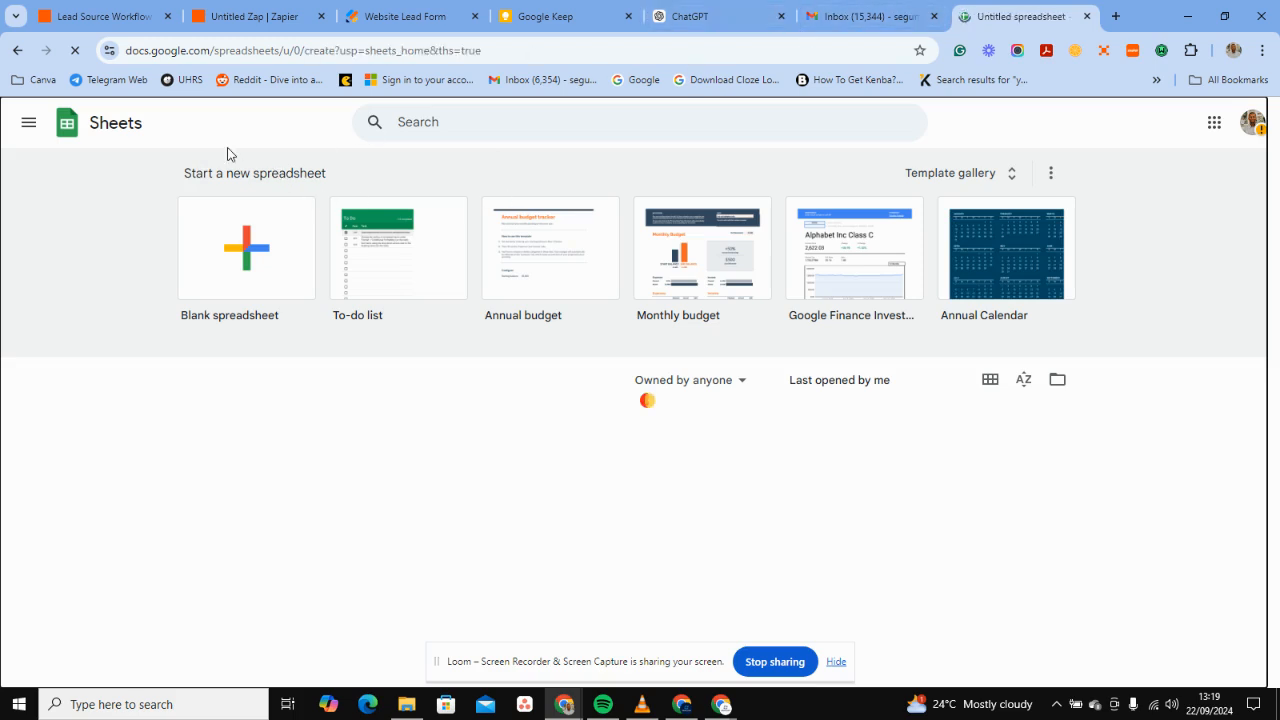
Return to the untitled spreadsheet and make a first attempt at editing its title.
click(850, 12)
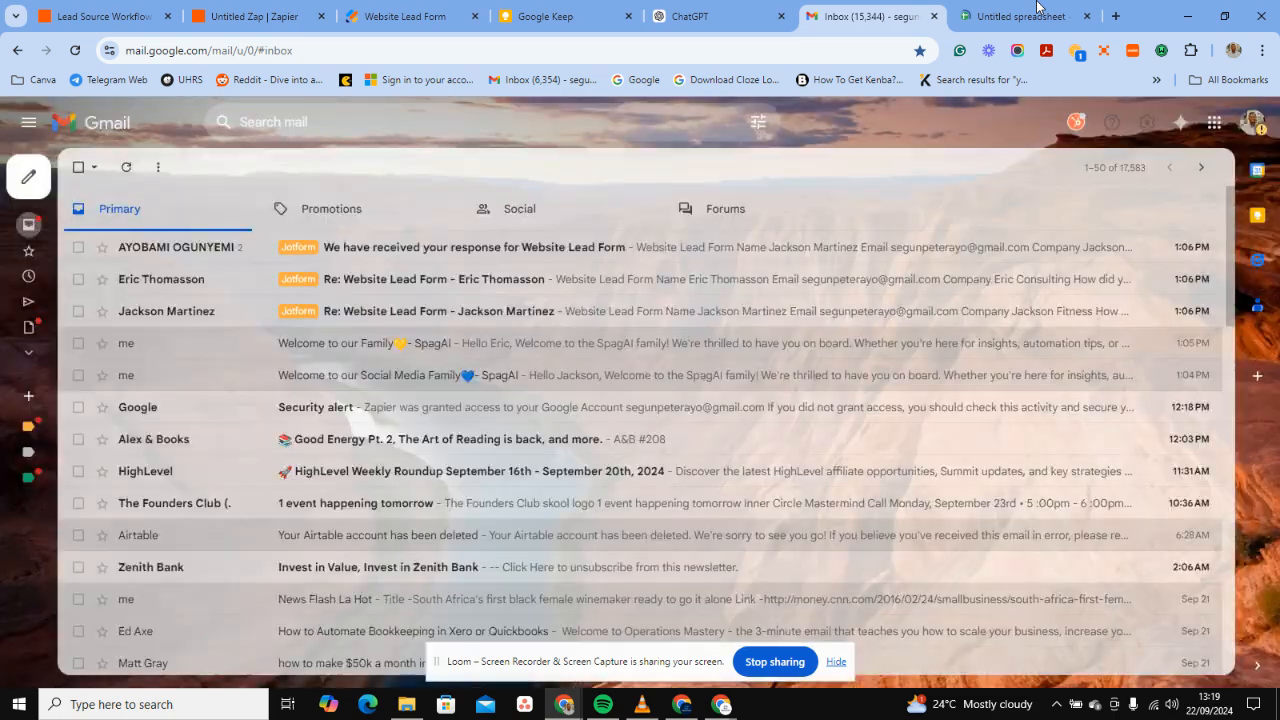
click(1037, 12)
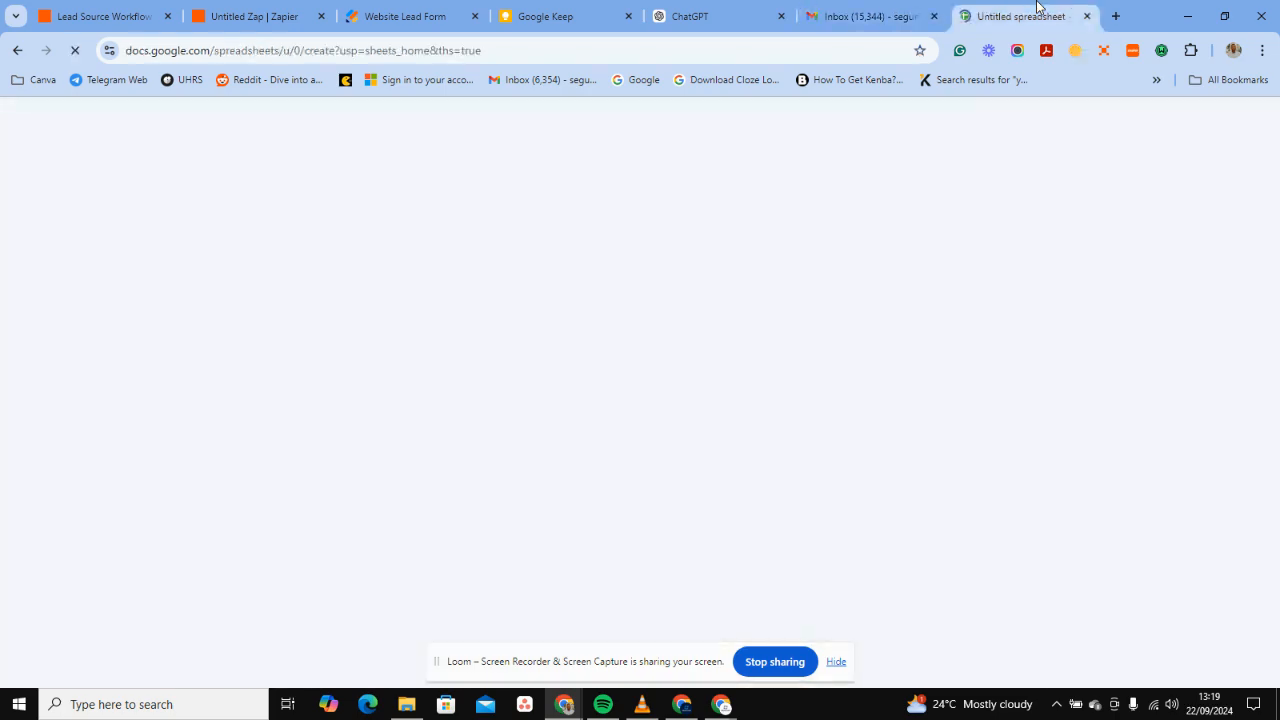
click(232, 15)
click(993, 18)
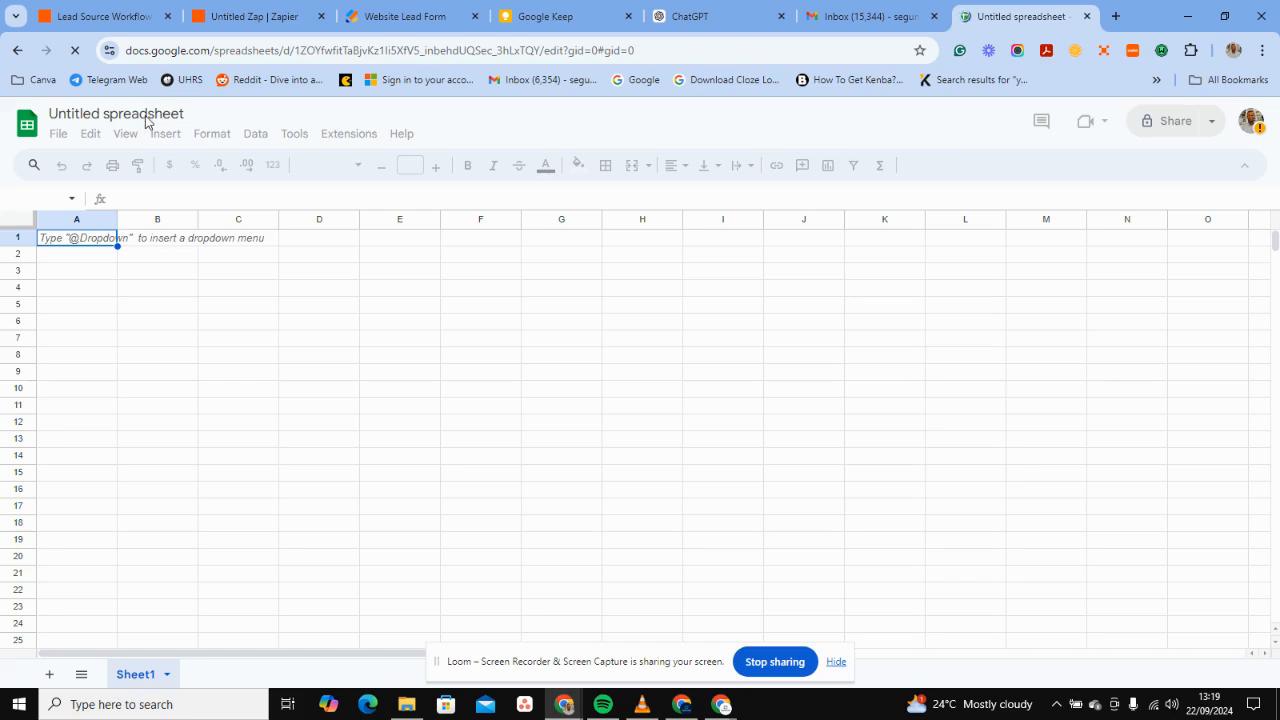
click(90, 112)
click(103, 111)
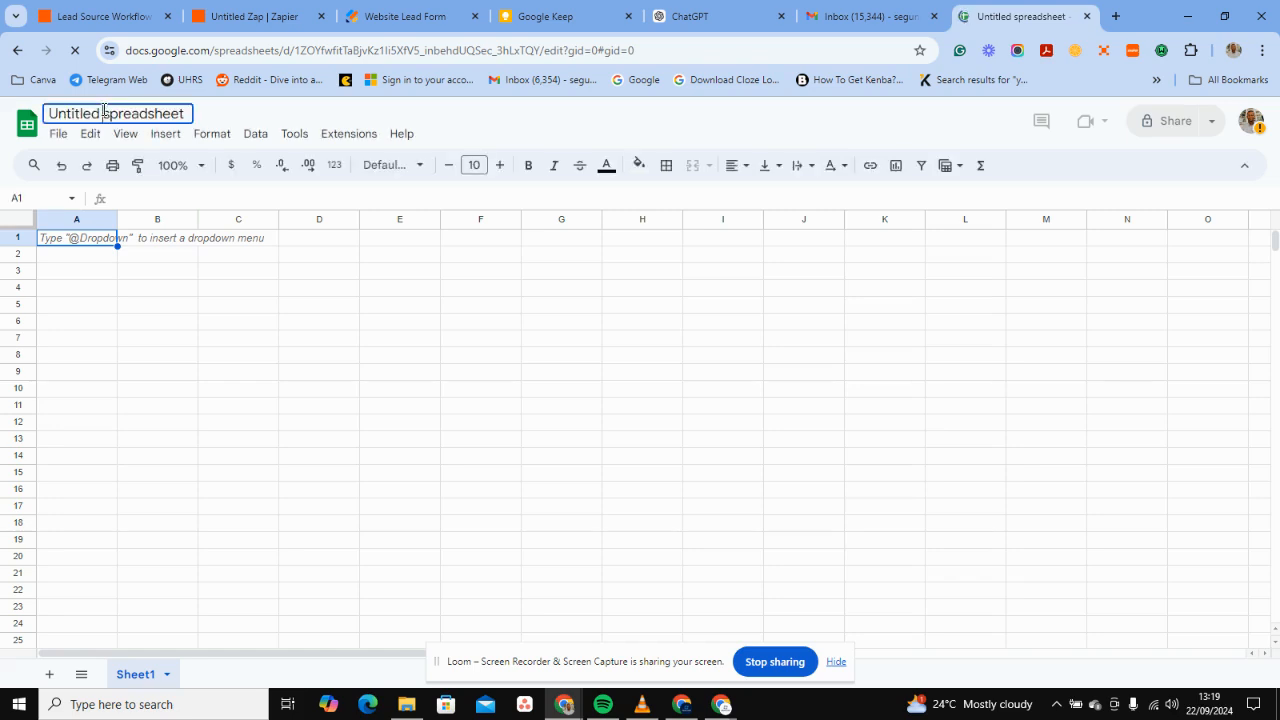
key(ctrl+a)
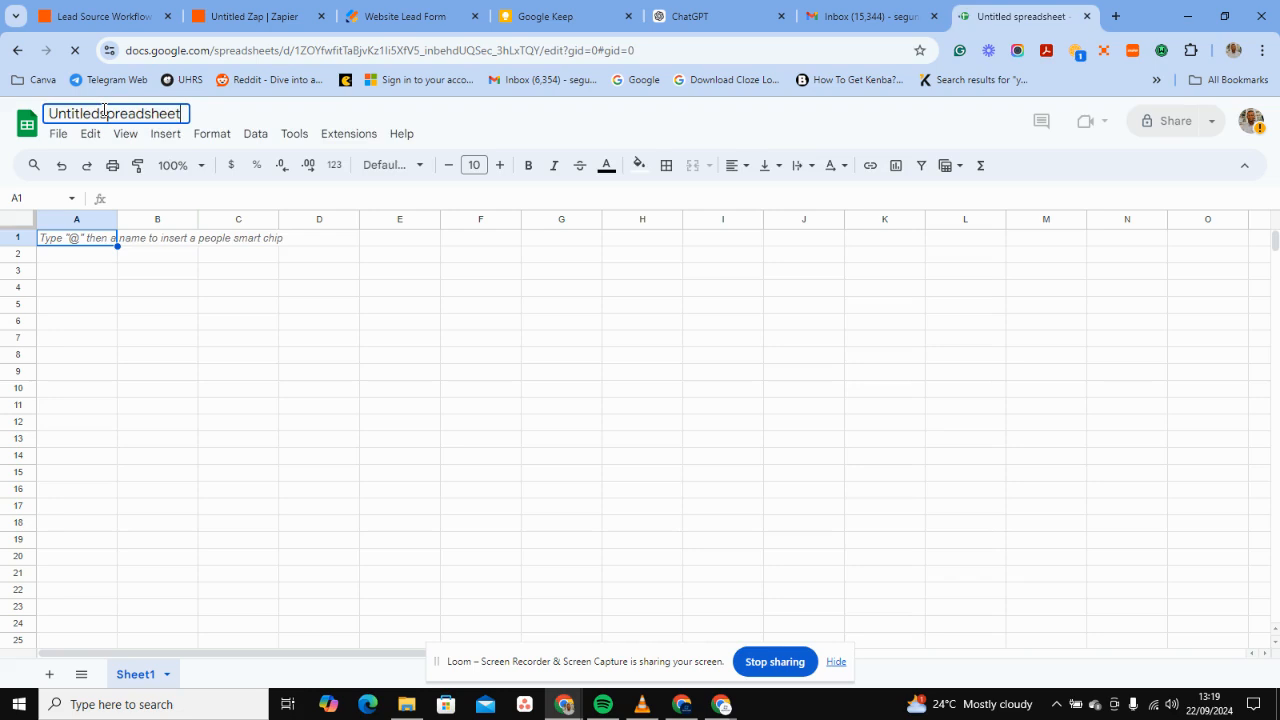
key(BackSpace)
key(BackSpace)
key(Return)
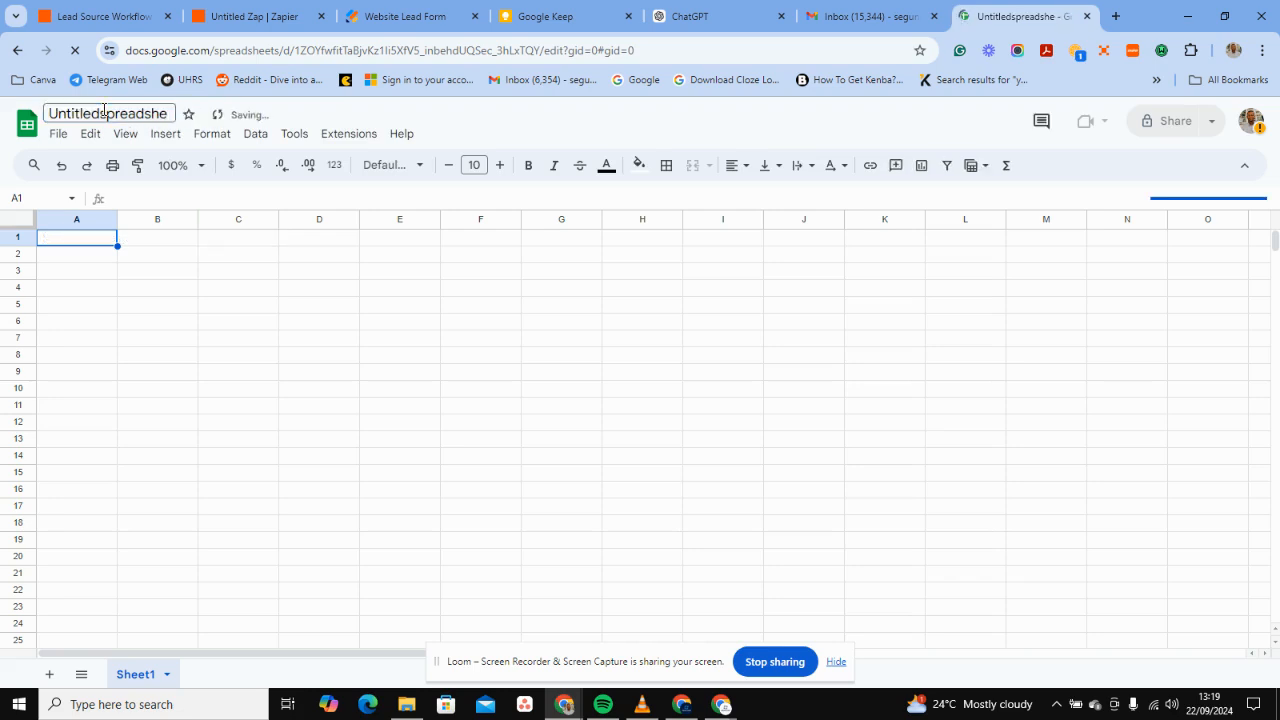
Clear the old spreadsheet name and type 'Youtube CRM' as the title.
key(ctrl+a)
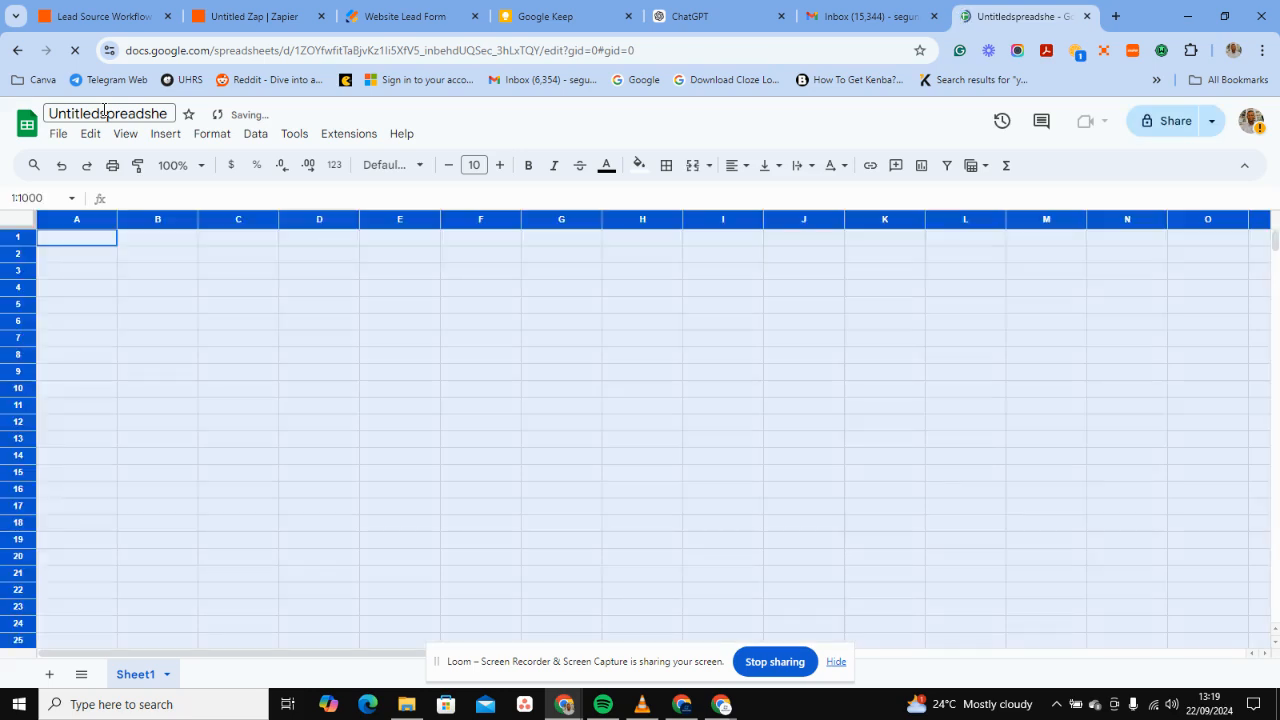
click(146, 113)
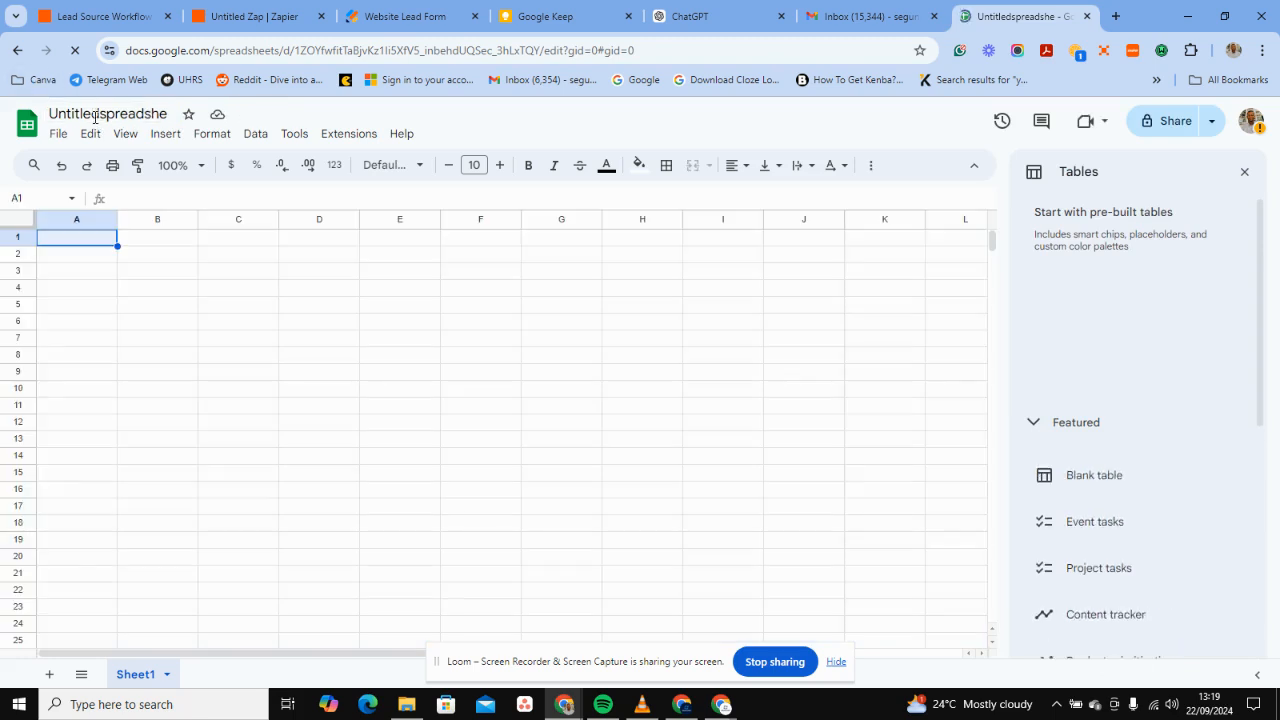
click(94, 113)
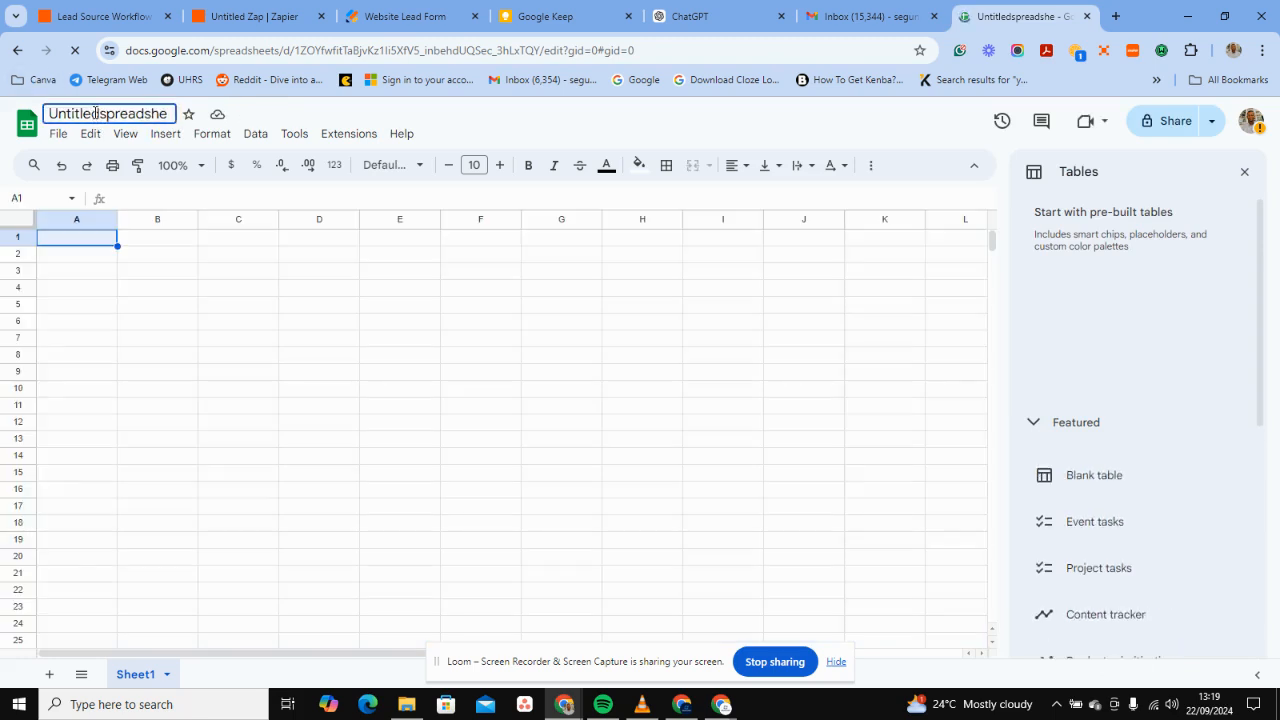
key(ctrl+a)
key(BackSpace)
text(Youti)
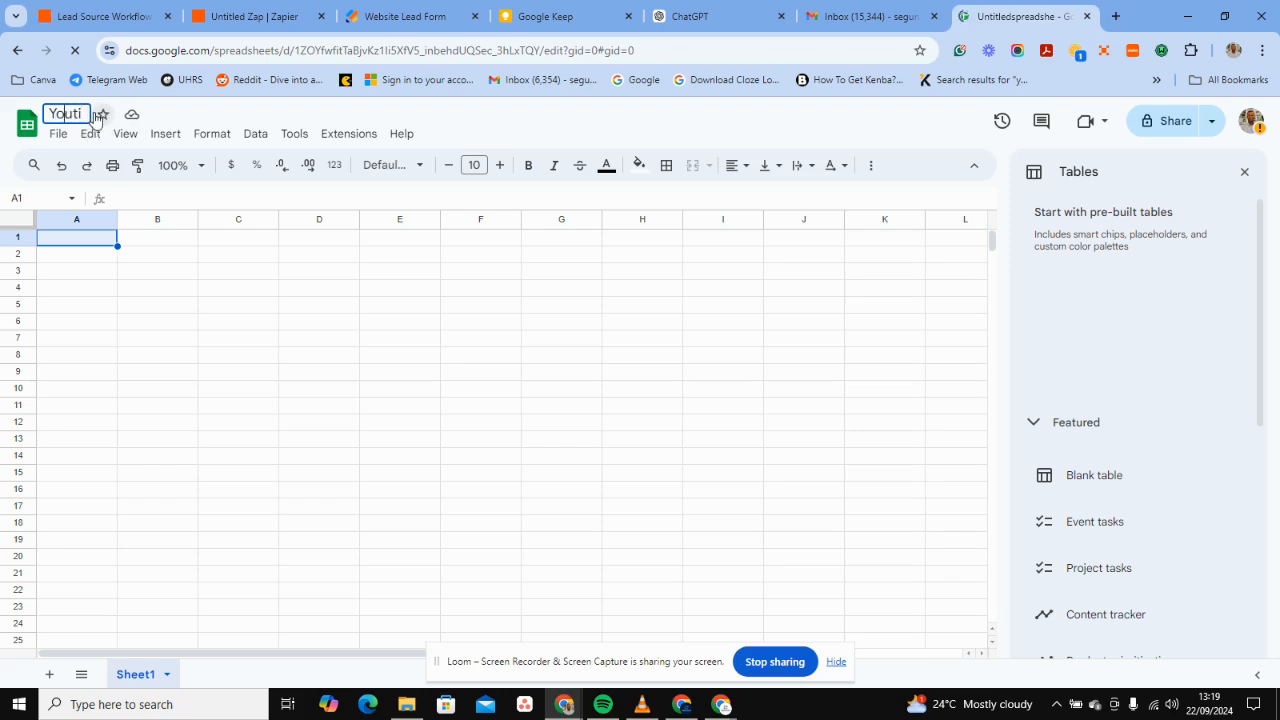
key(BackSpace)
text(u)
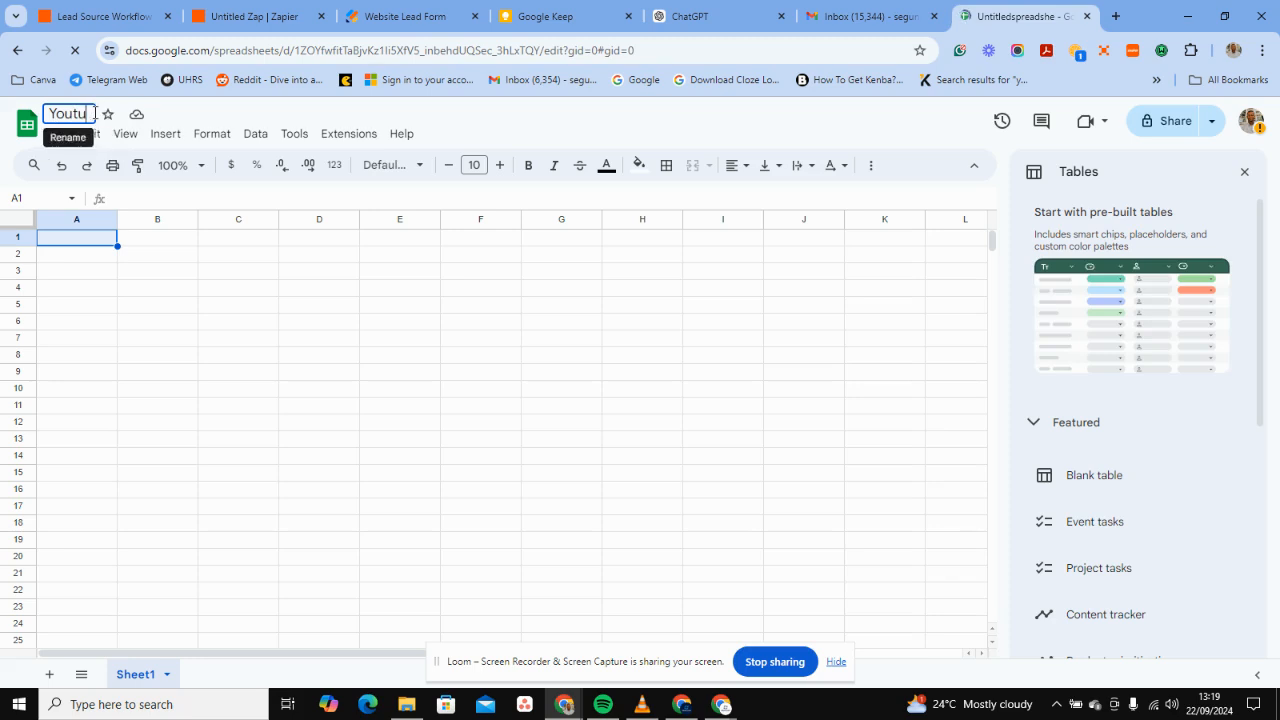
text(be)
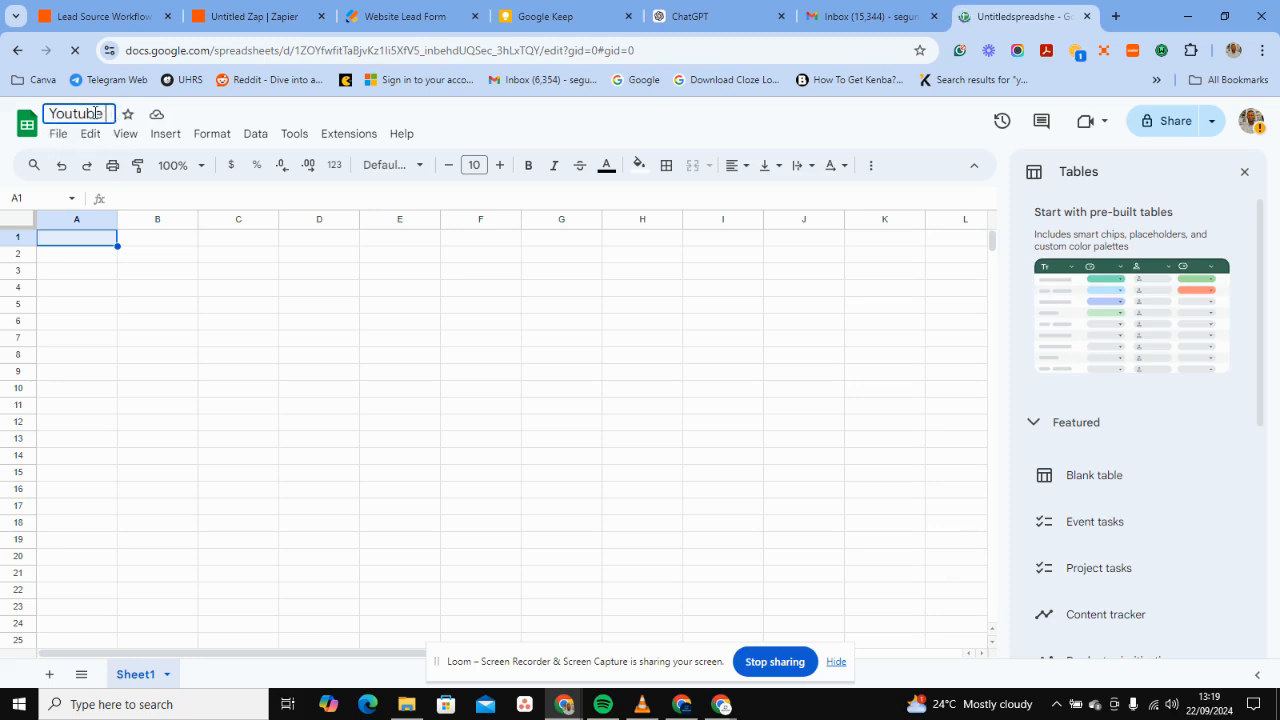
text(e CRM)
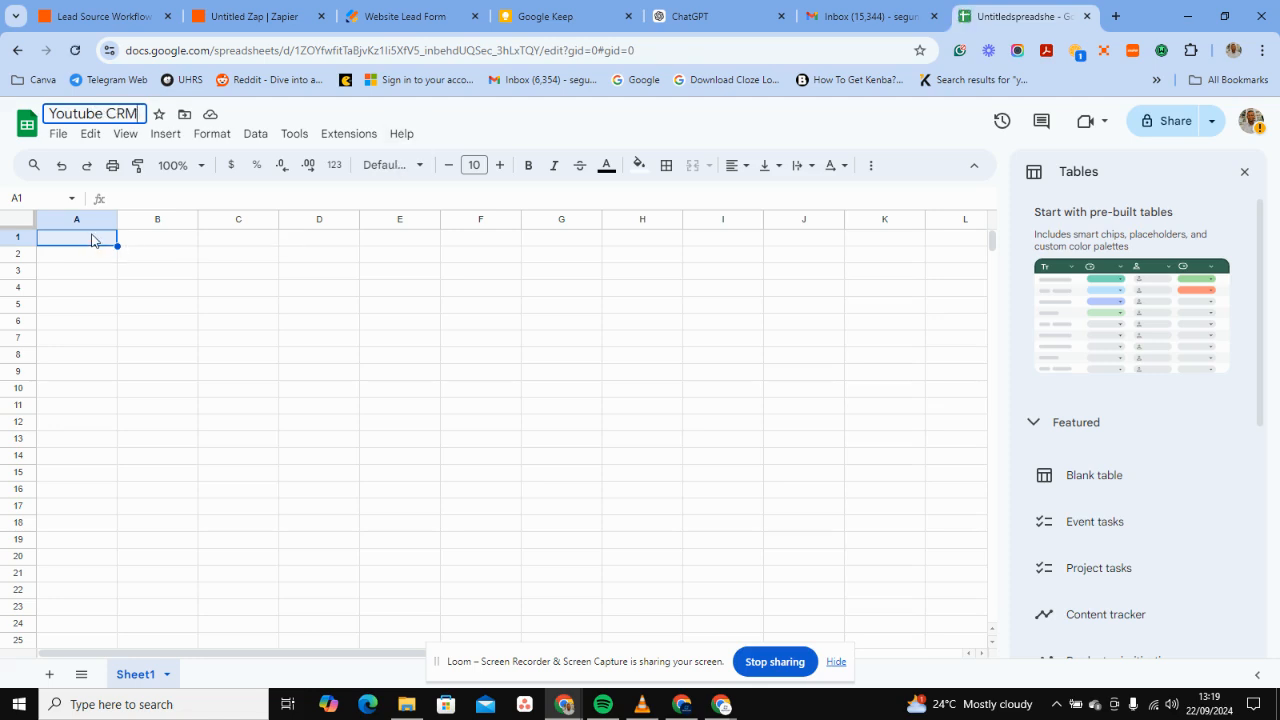
Review the Website Lead Form answers, selecting Process Mapping as the service needed.
click(405, 16)
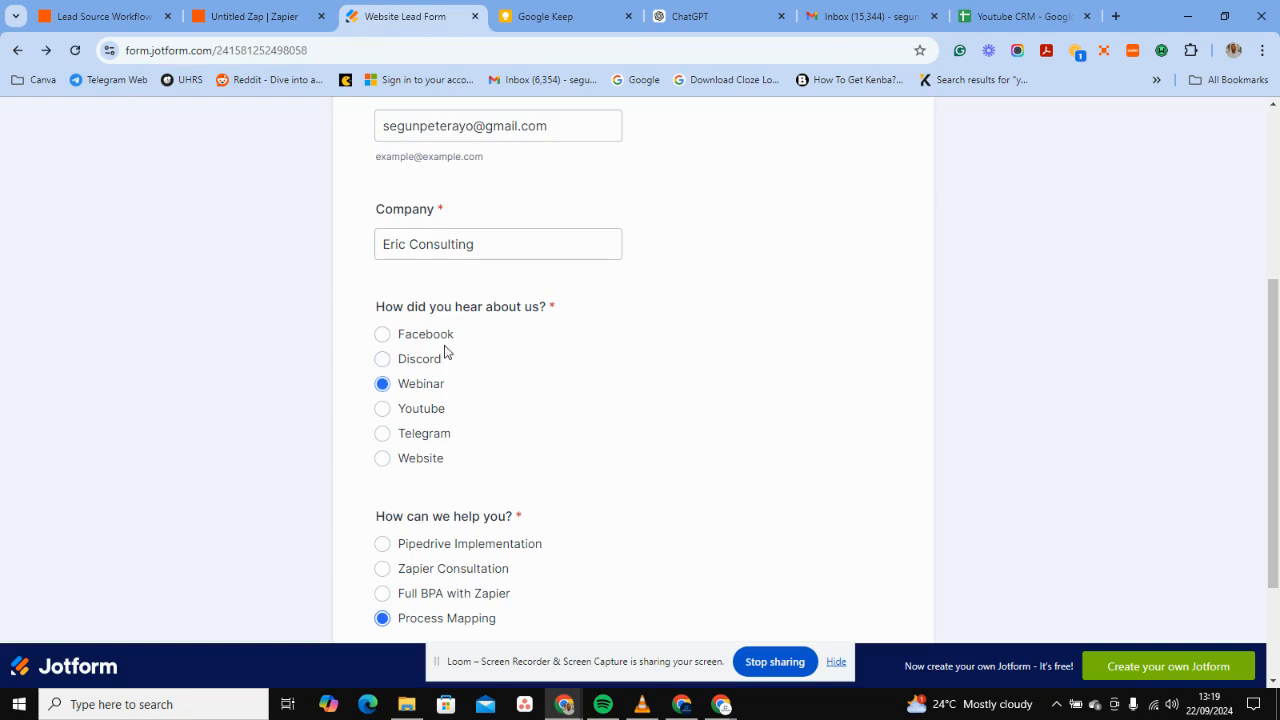
scroll(446, 352, up, 3)
scroll(410, 405, down, 3)
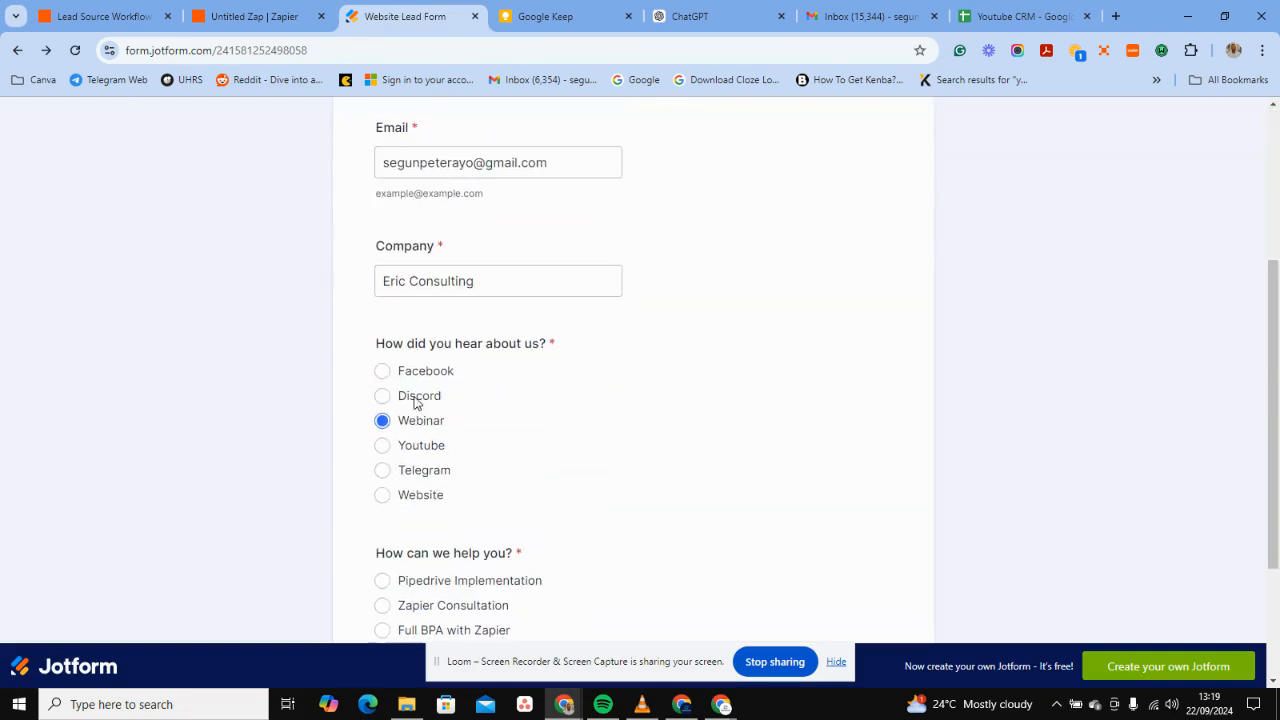
scroll(466, 454, down, 2)
click(466, 454)
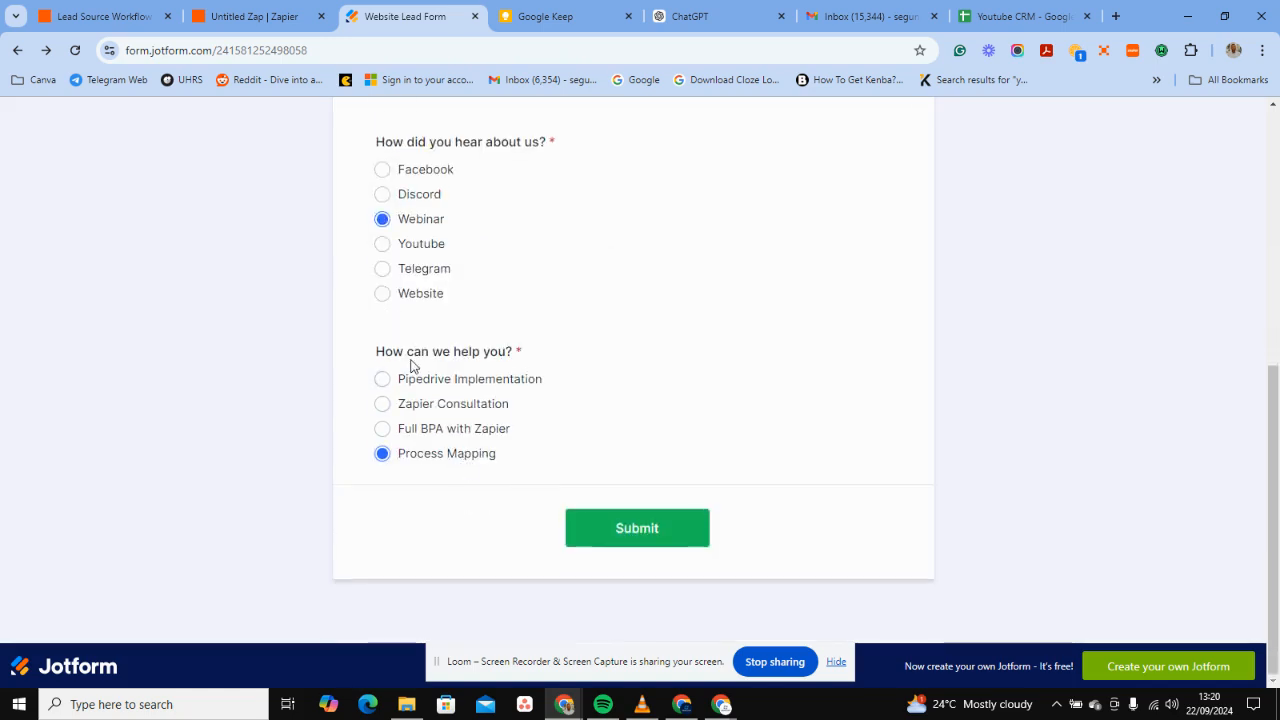
click(250, 16)
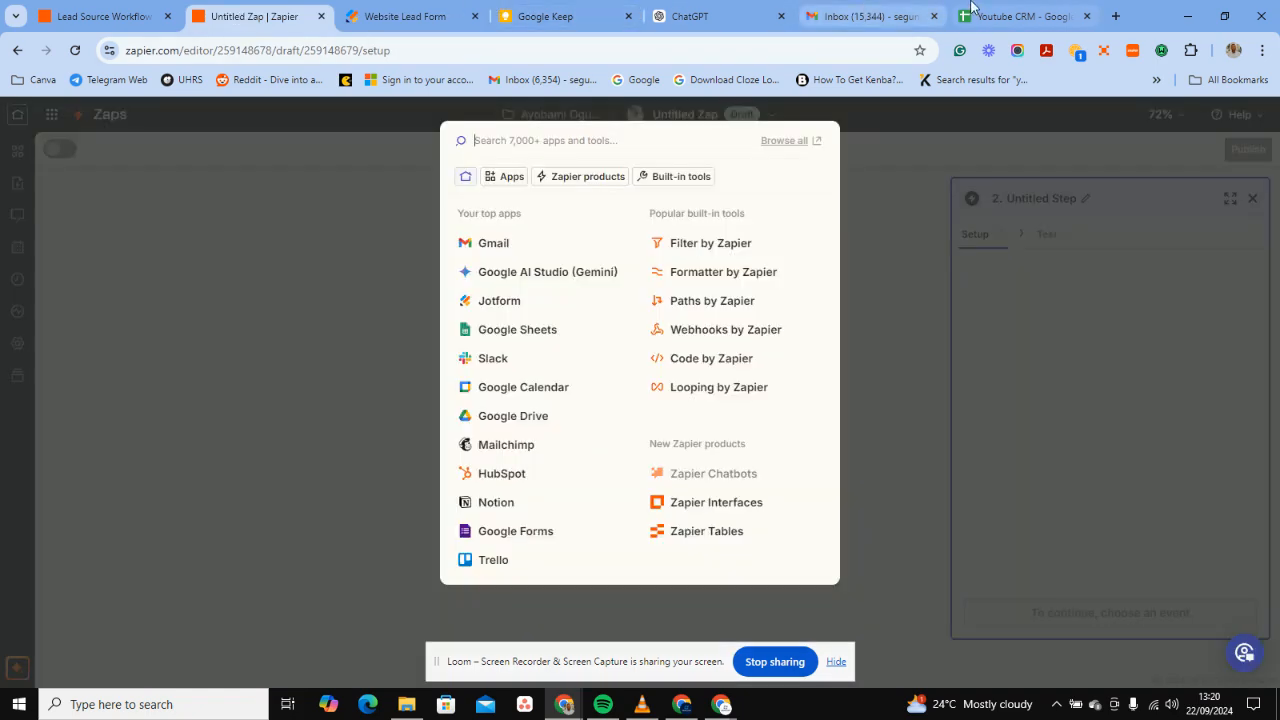
Enter the headers Name, Email, Company, Lead Source and Service Needed across cells A1–E1.
click(975, 9)
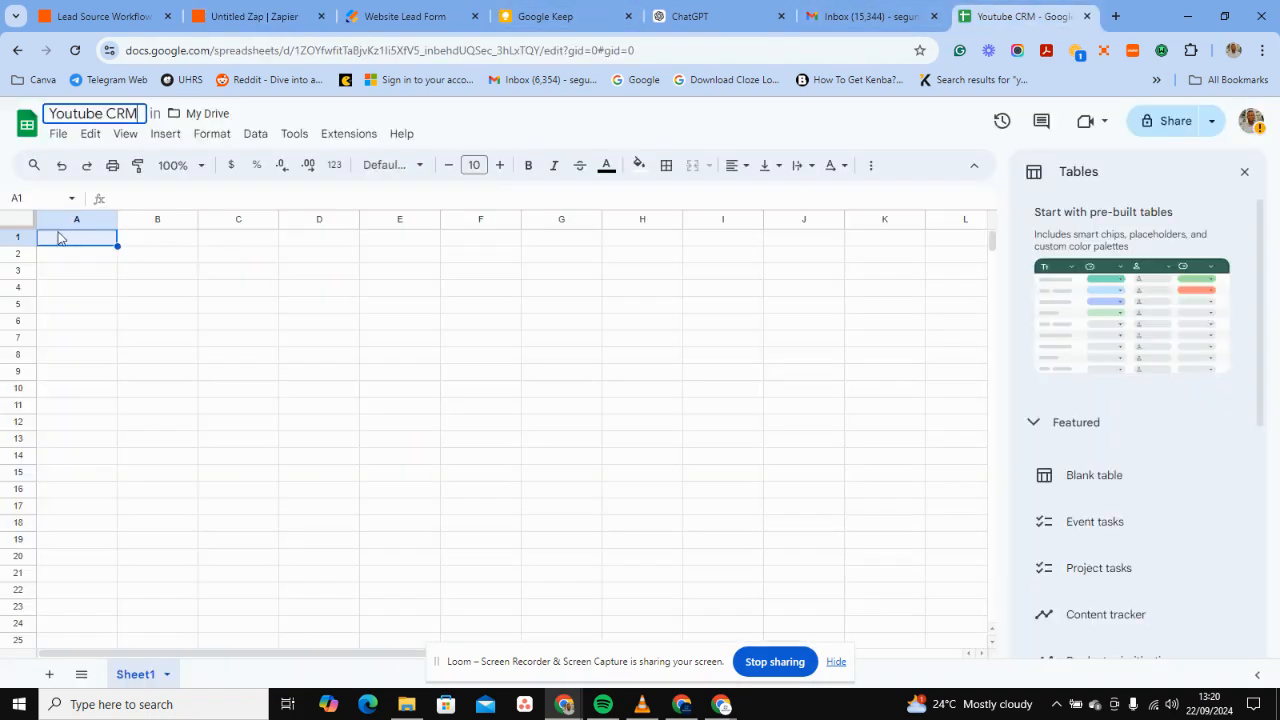
double_click(61, 236)
key(BackSpace)
key(BackSpace)
key(BackSpace)
text(m)
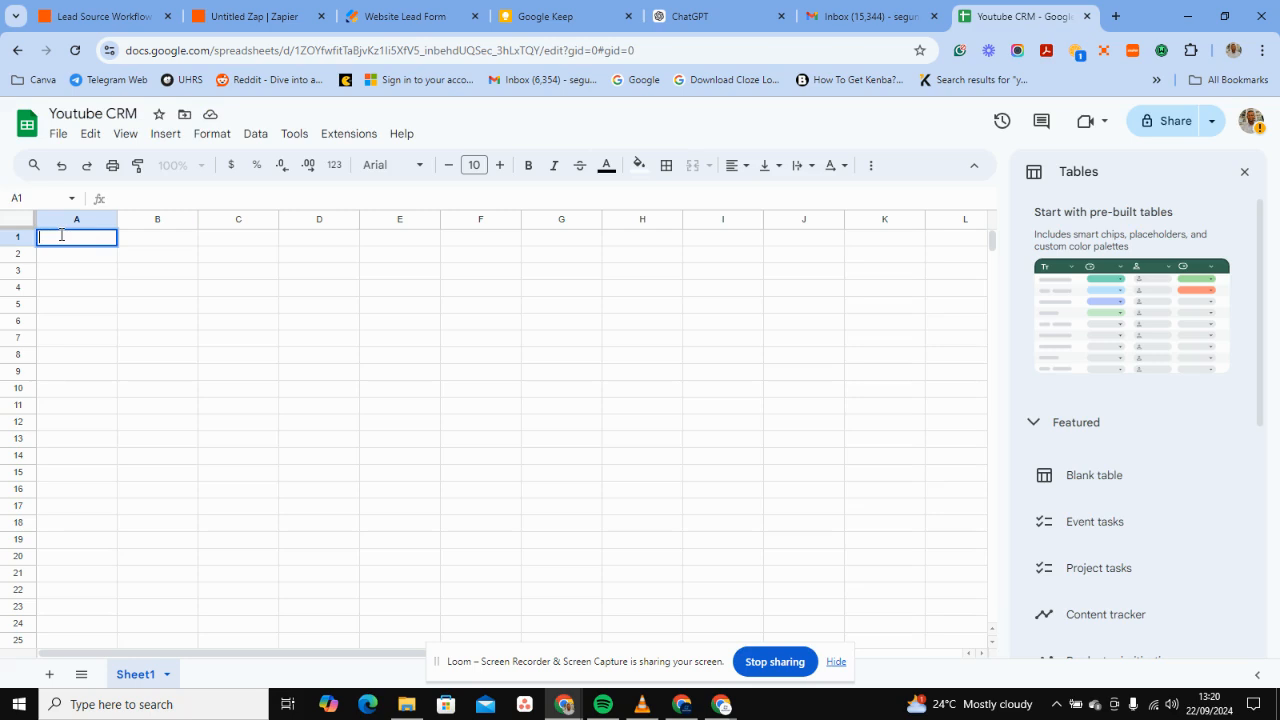
text(Name)
double_click(143, 236)
text(email)
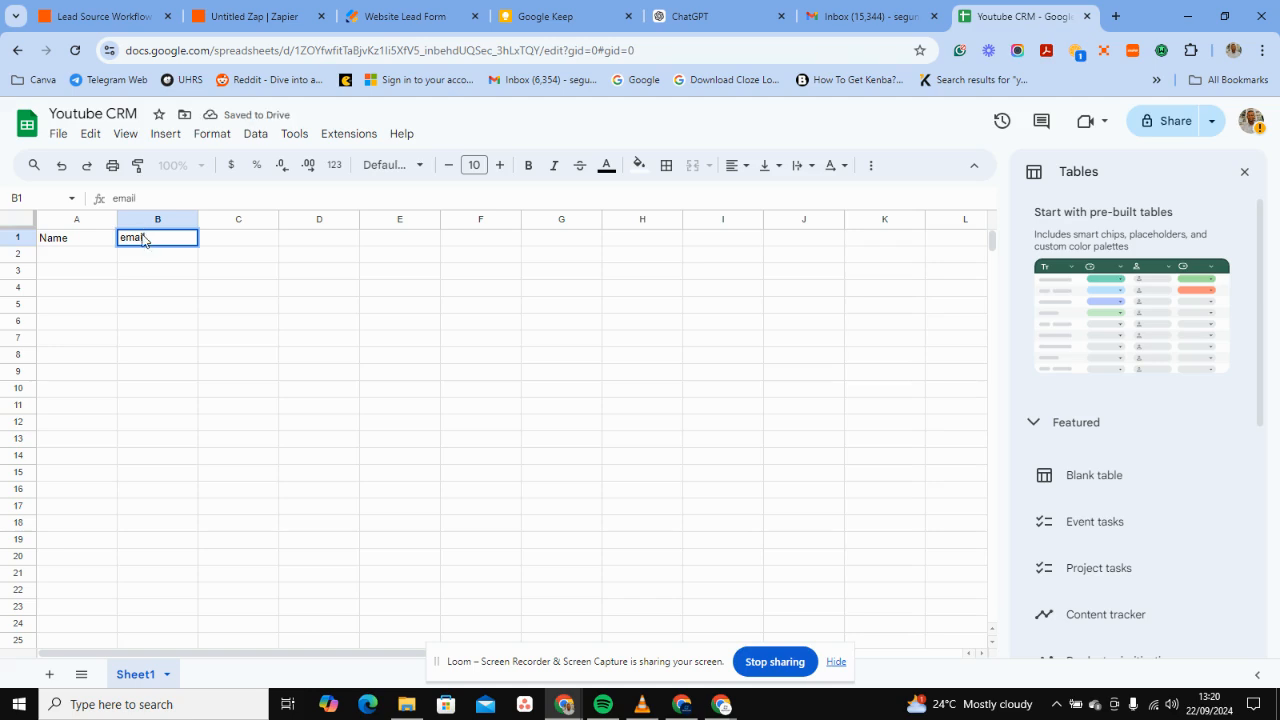
key(Tab)
text(Com)
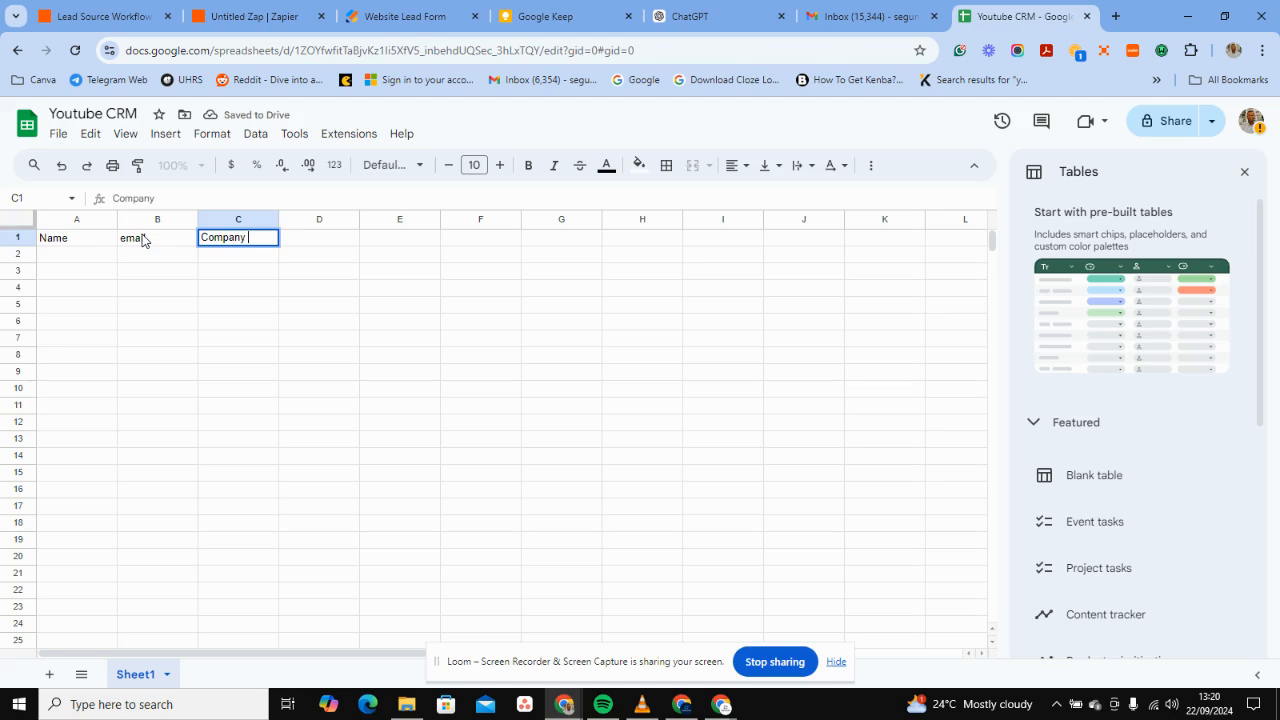
key(Tab)
text(Lead Source)
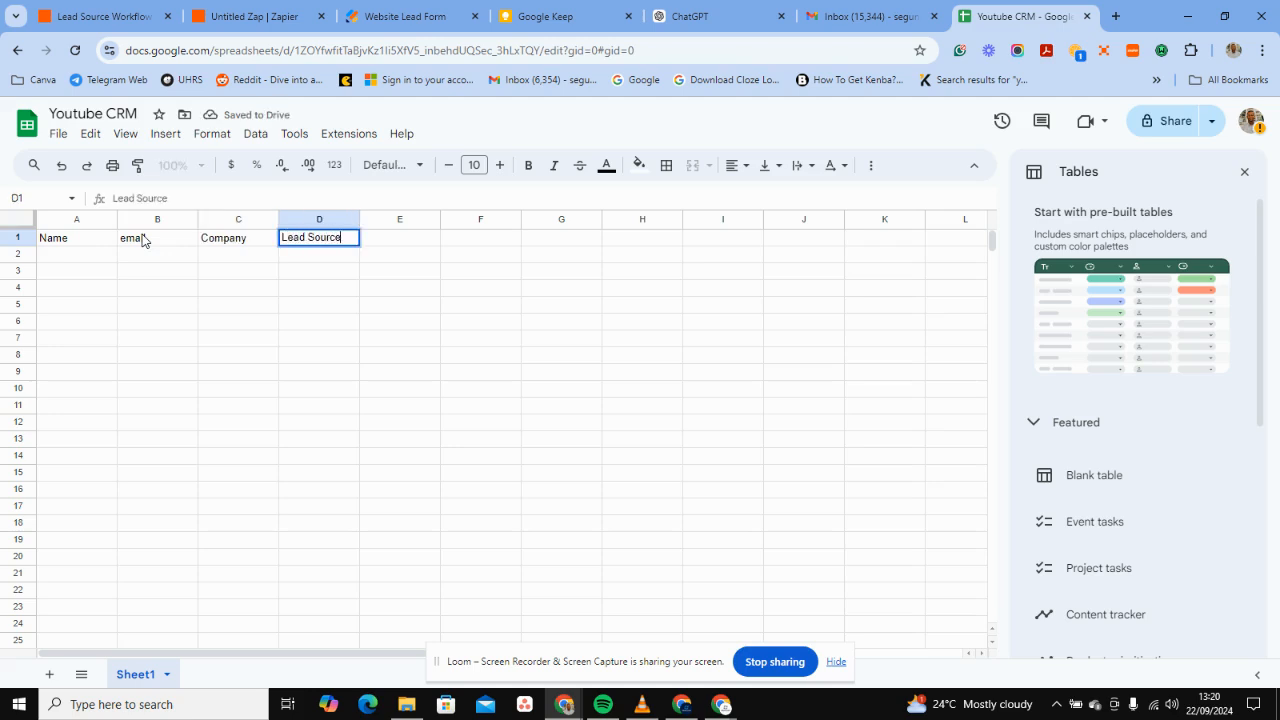
key(Tab)
text(S)
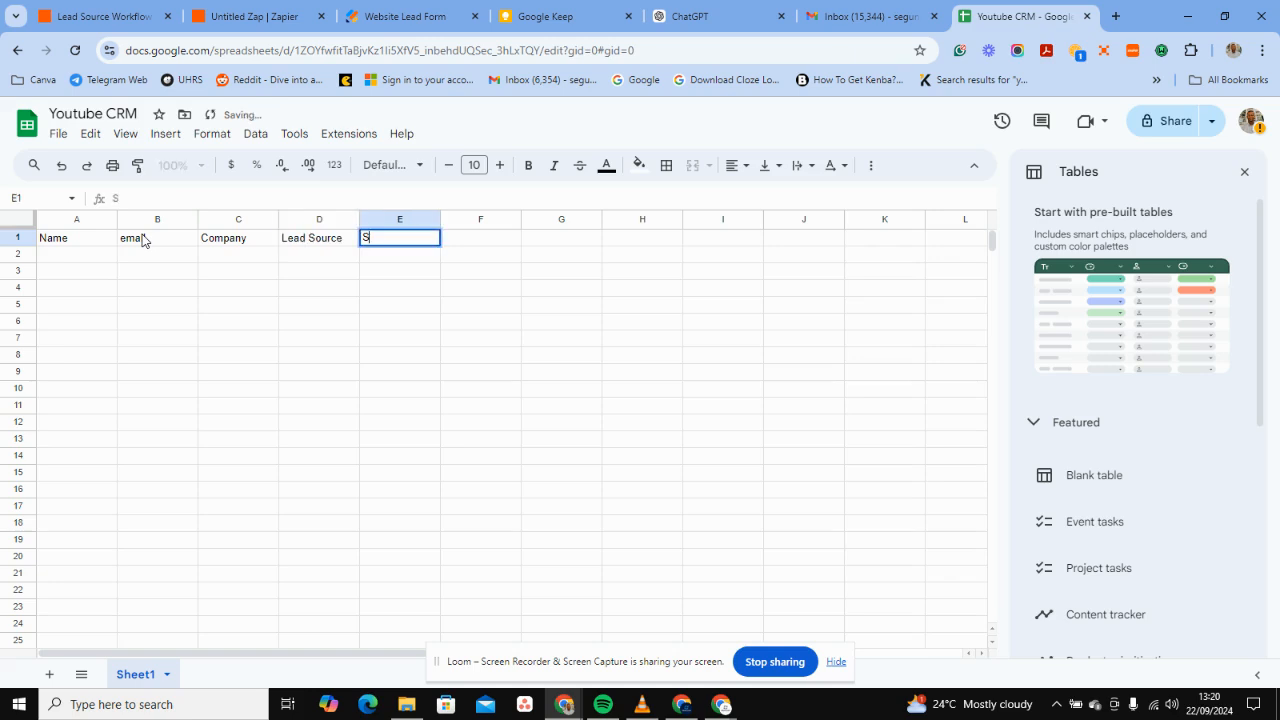
text(ervice Needed)
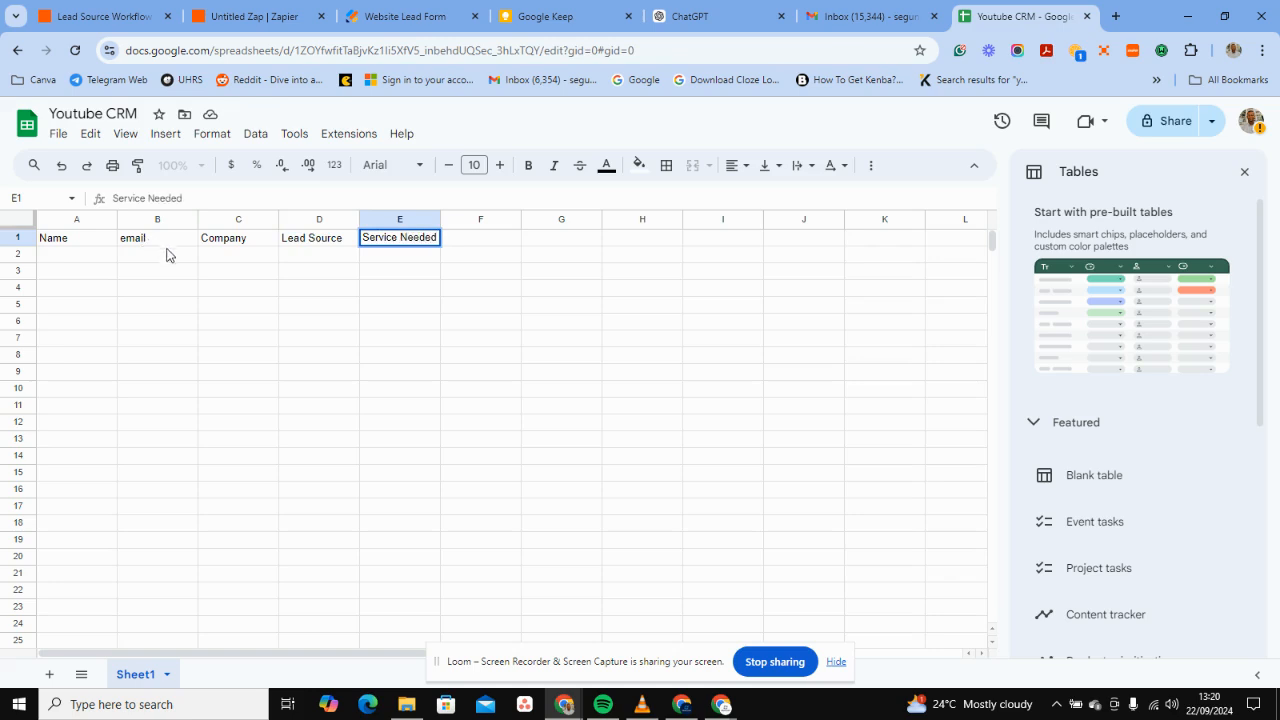
Correct the B1 header so it reads 'Email' with a capital E.
double_click(121, 240)
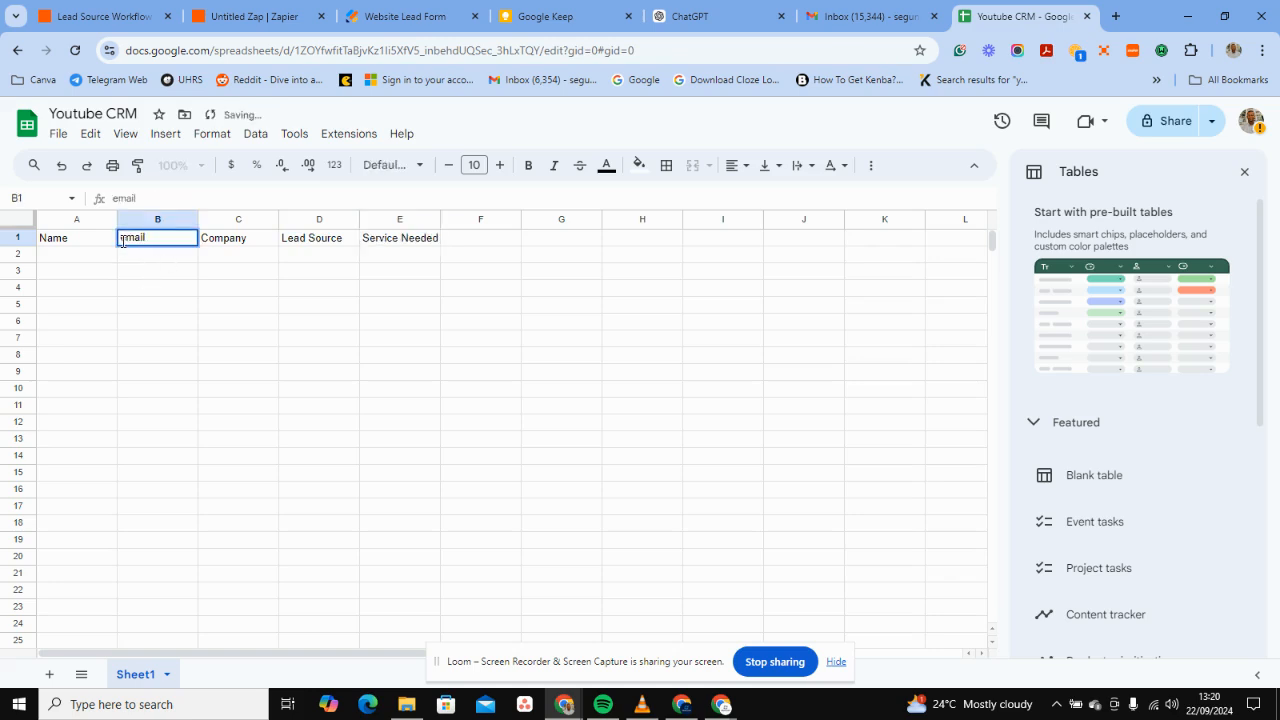
click(122, 240)
key(BackSpace)
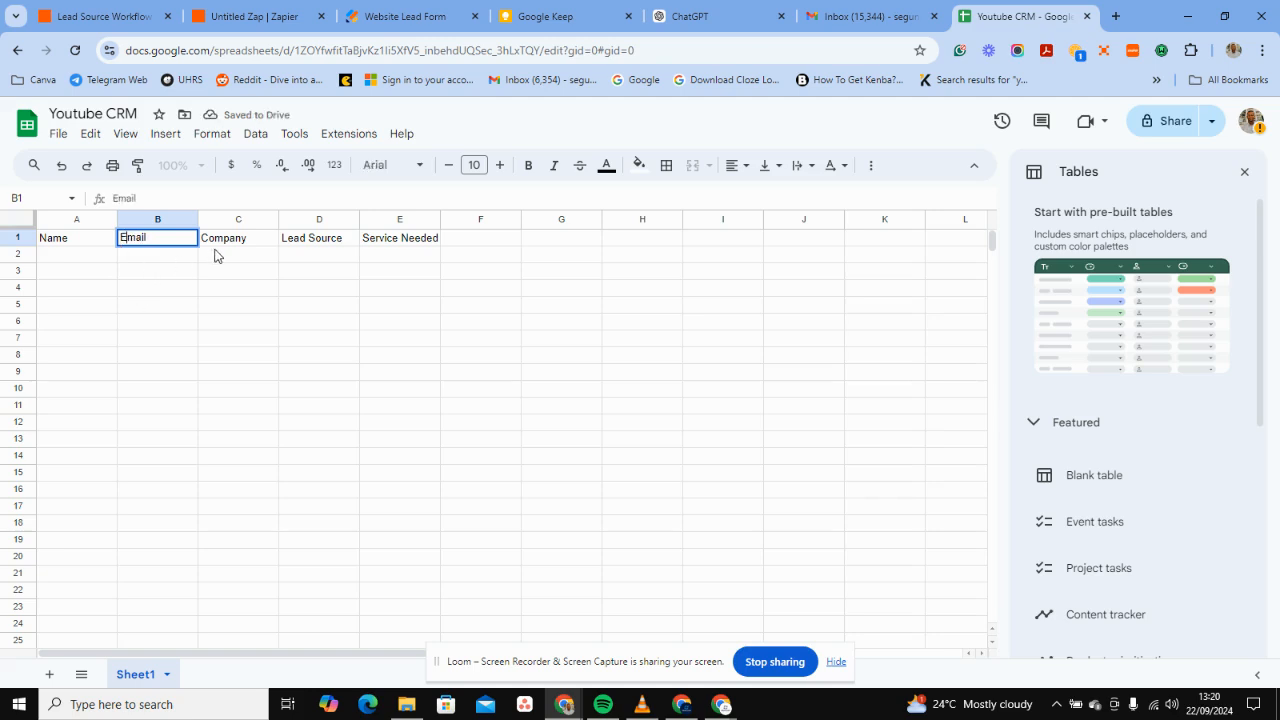
click(173, 260)
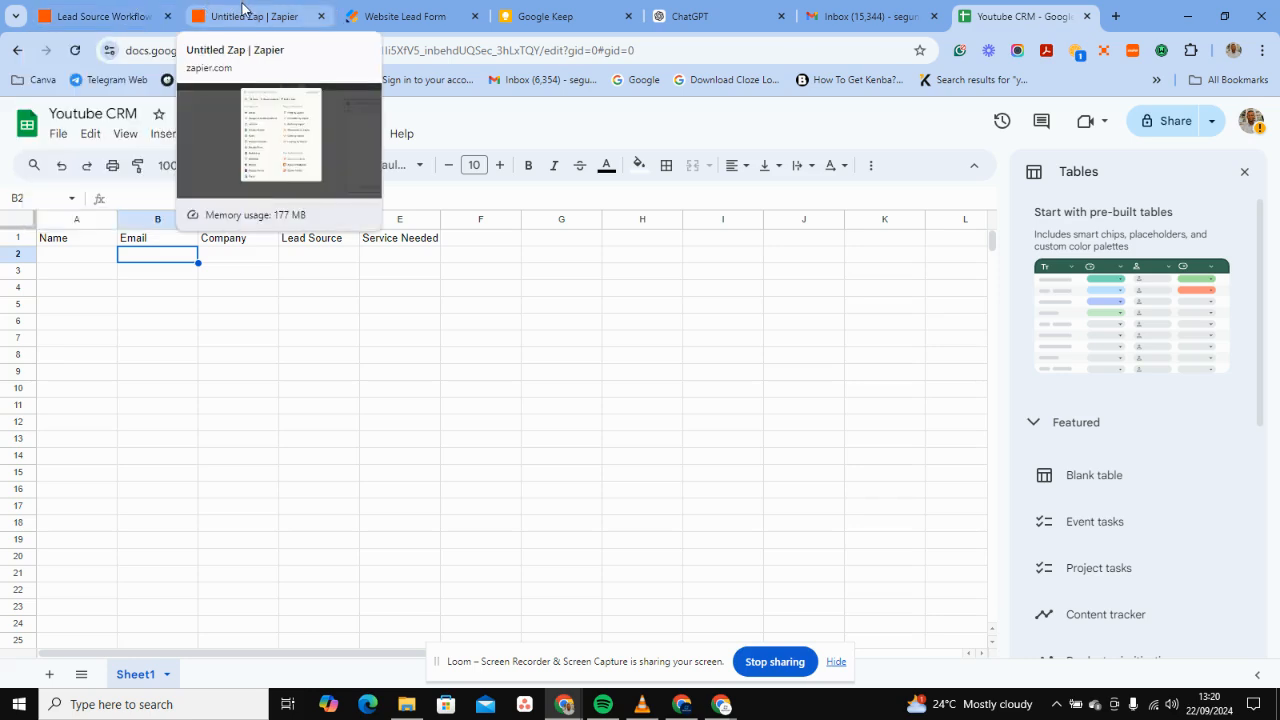
Make step 2 a Google Sheets Create Spreadsheet Row action.
click(186, 13)
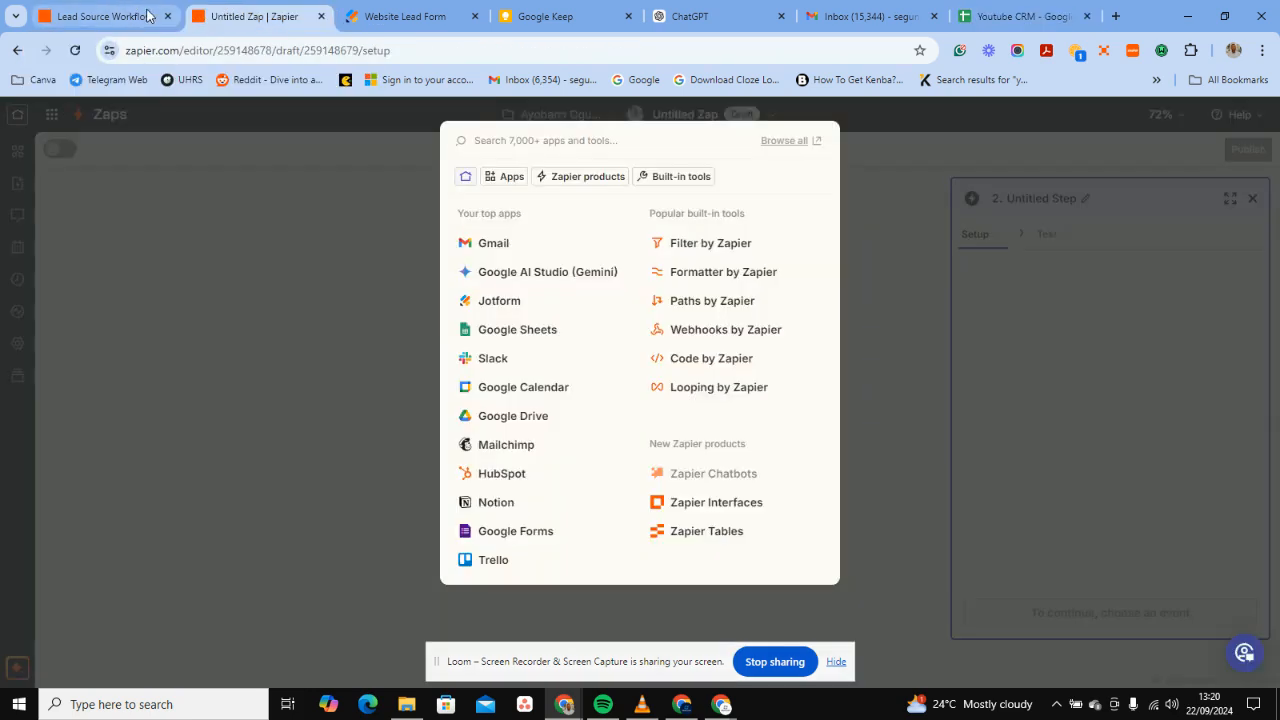
click(505, 329)
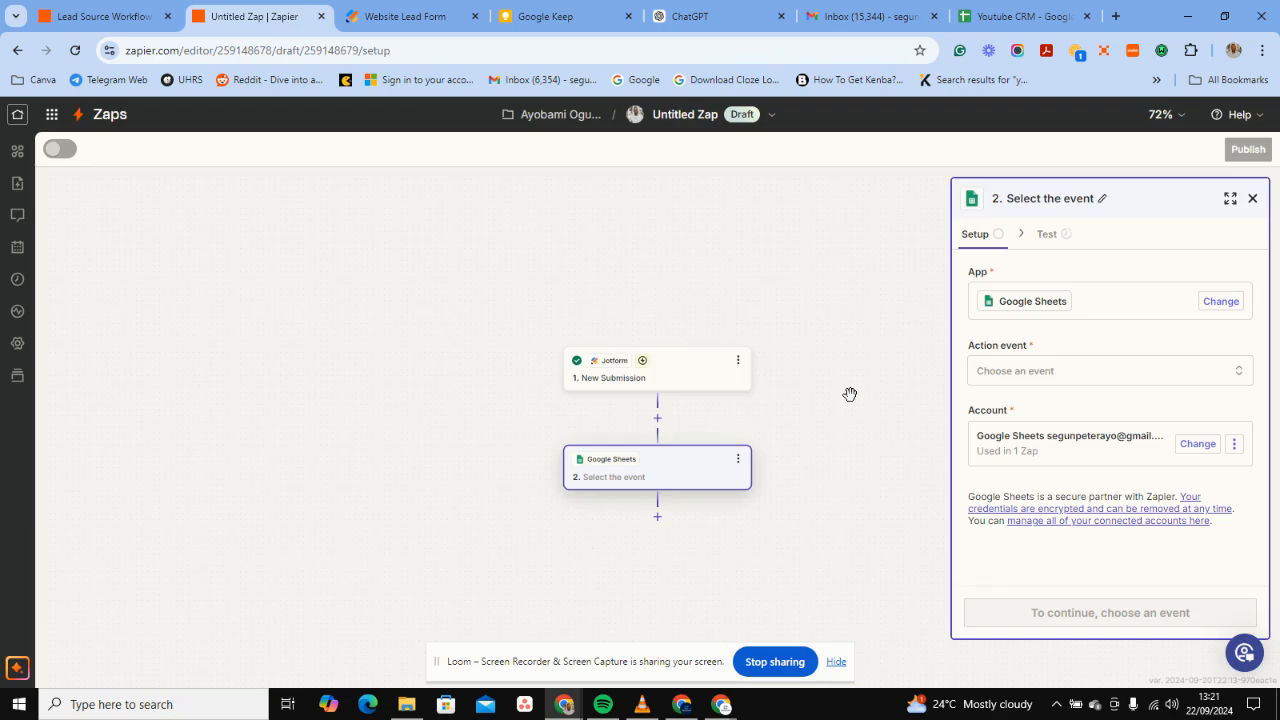
click(1120, 371)
scroll(745, 513, down, 5)
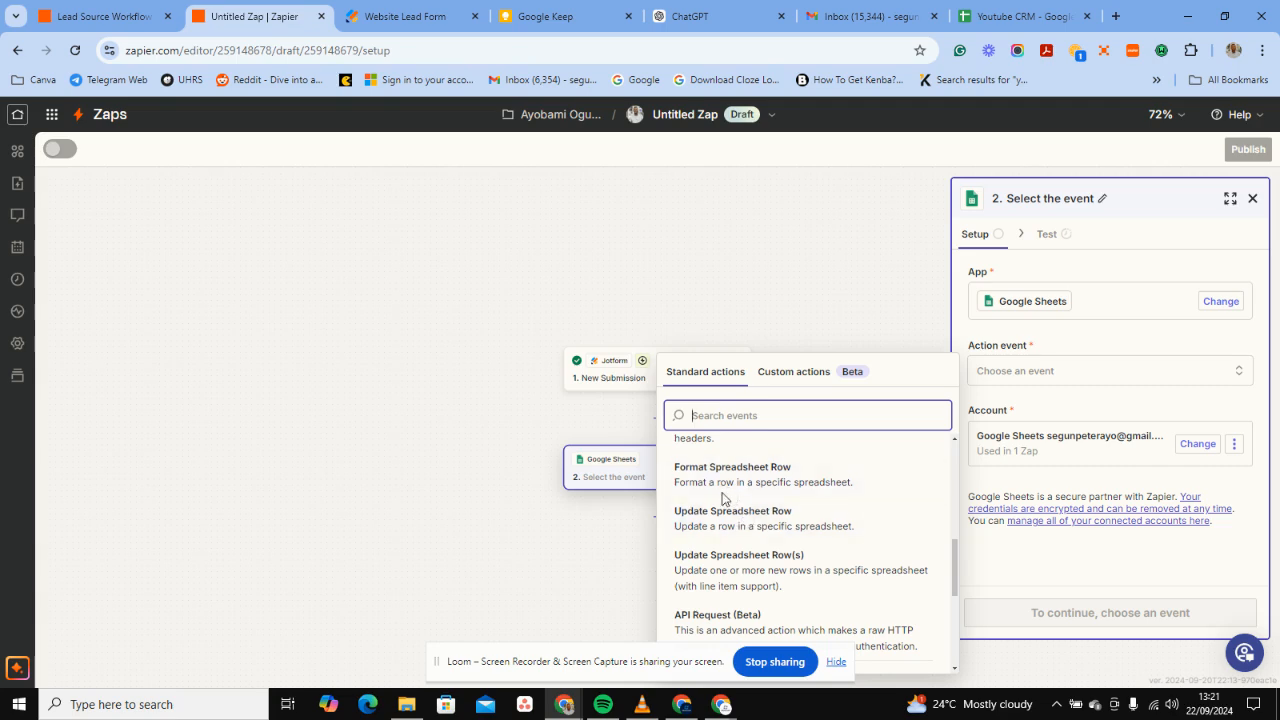
scroll(730, 495, up, 3)
click(711, 565)
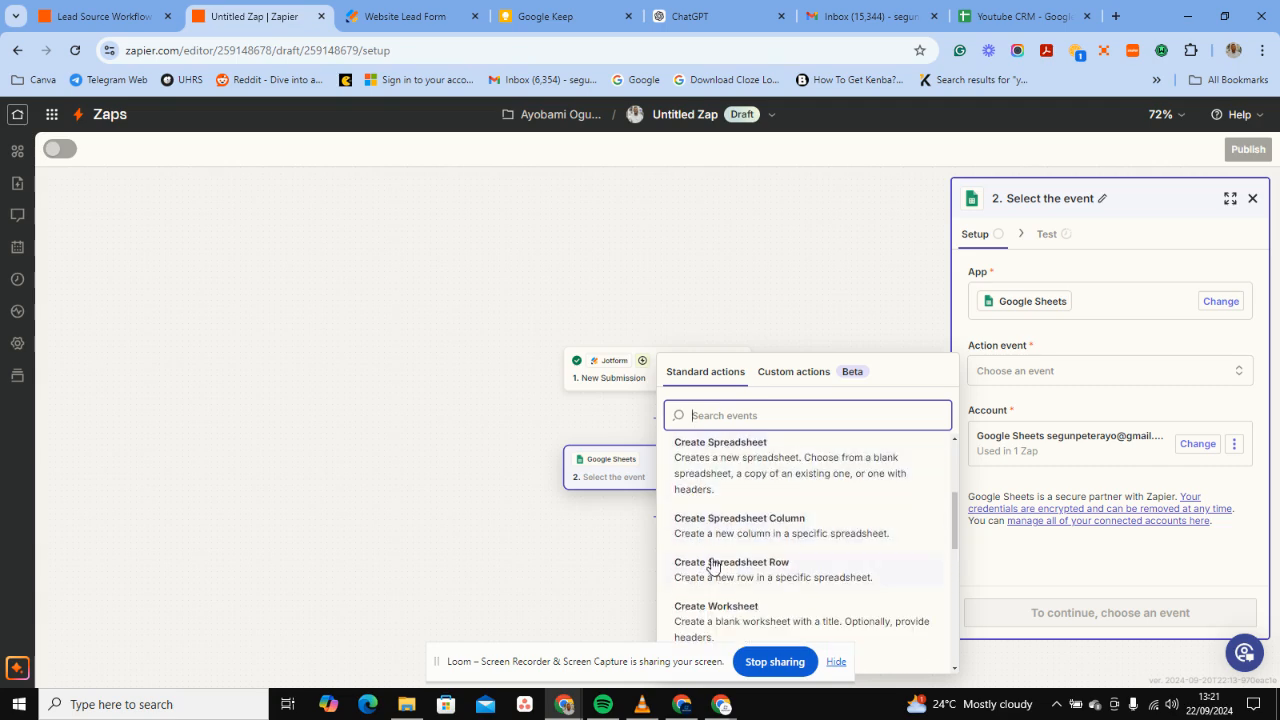
click(983, 612)
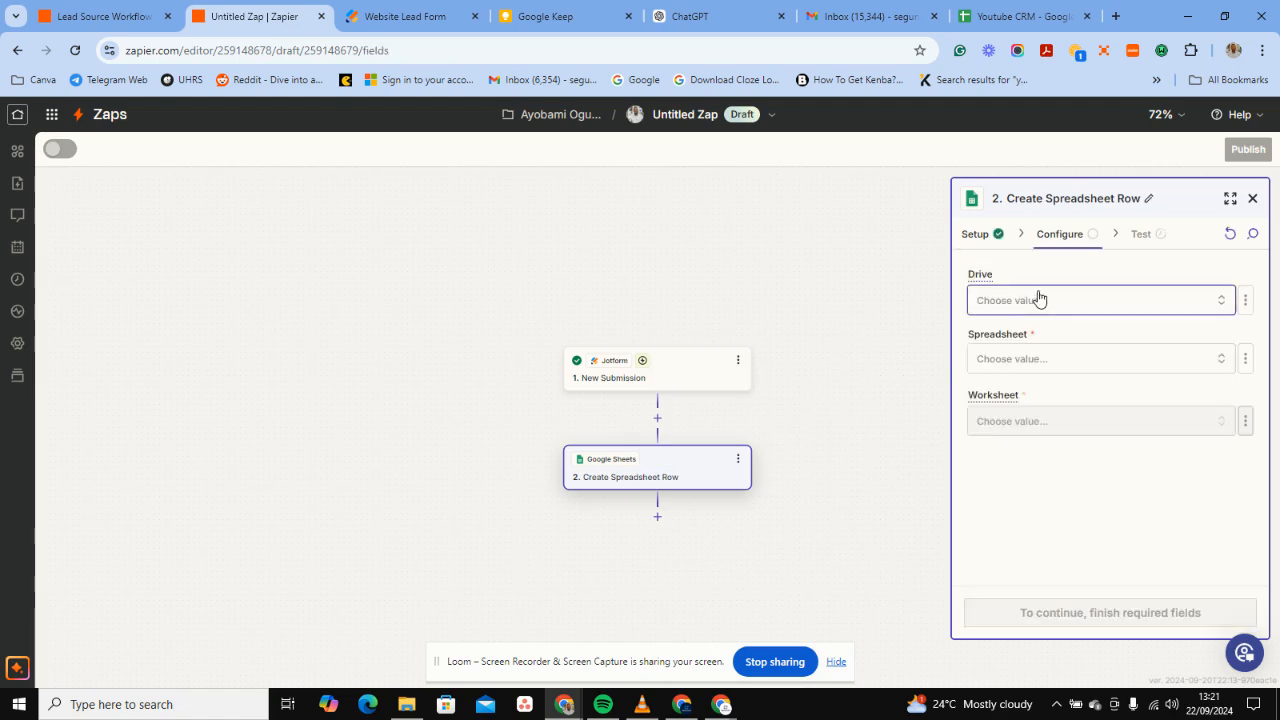
Point the action at My Google Drive, the Youtube CRM spreadsheet, and worksheet Sheet1.
click(1037, 299)
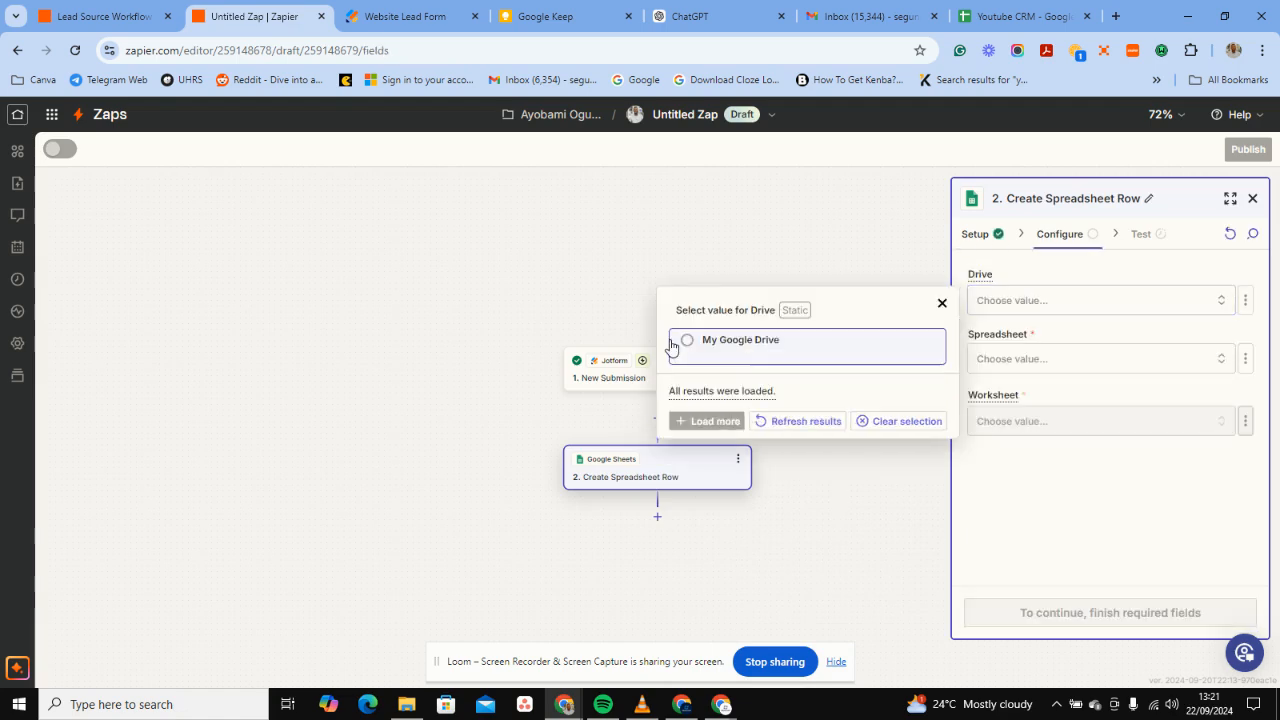
click(714, 340)
click(994, 358)
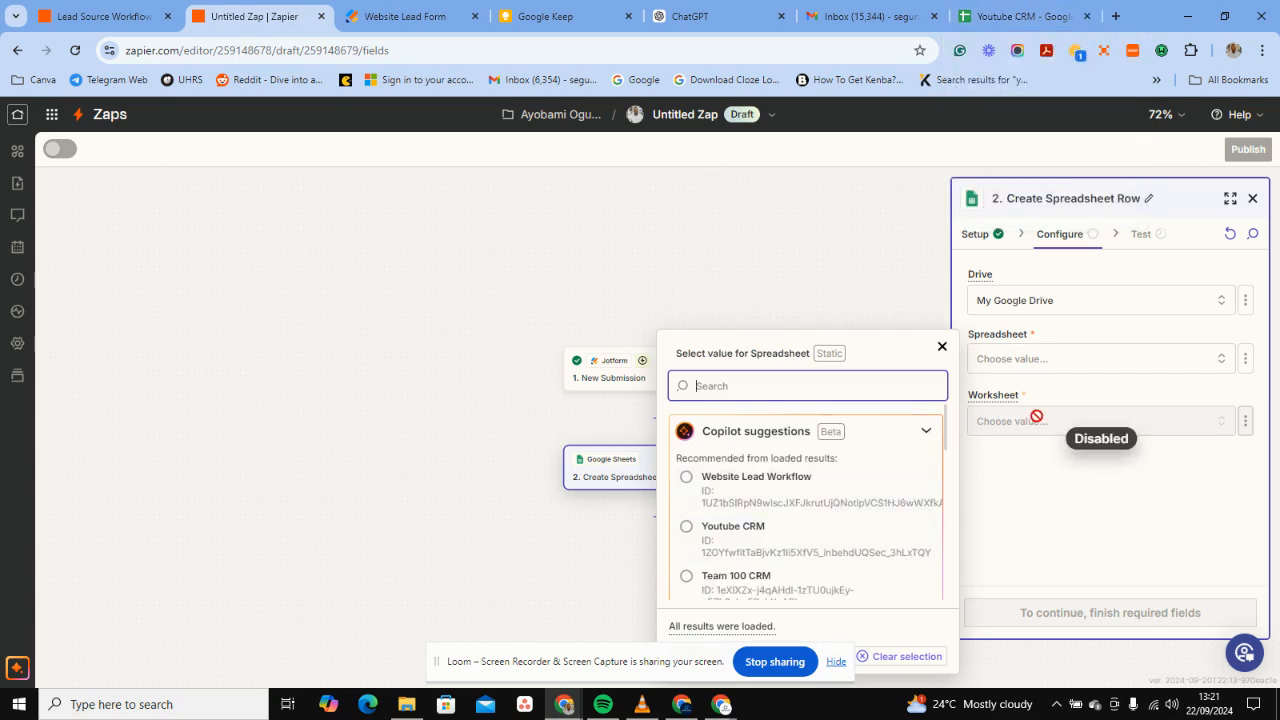
click(779, 532)
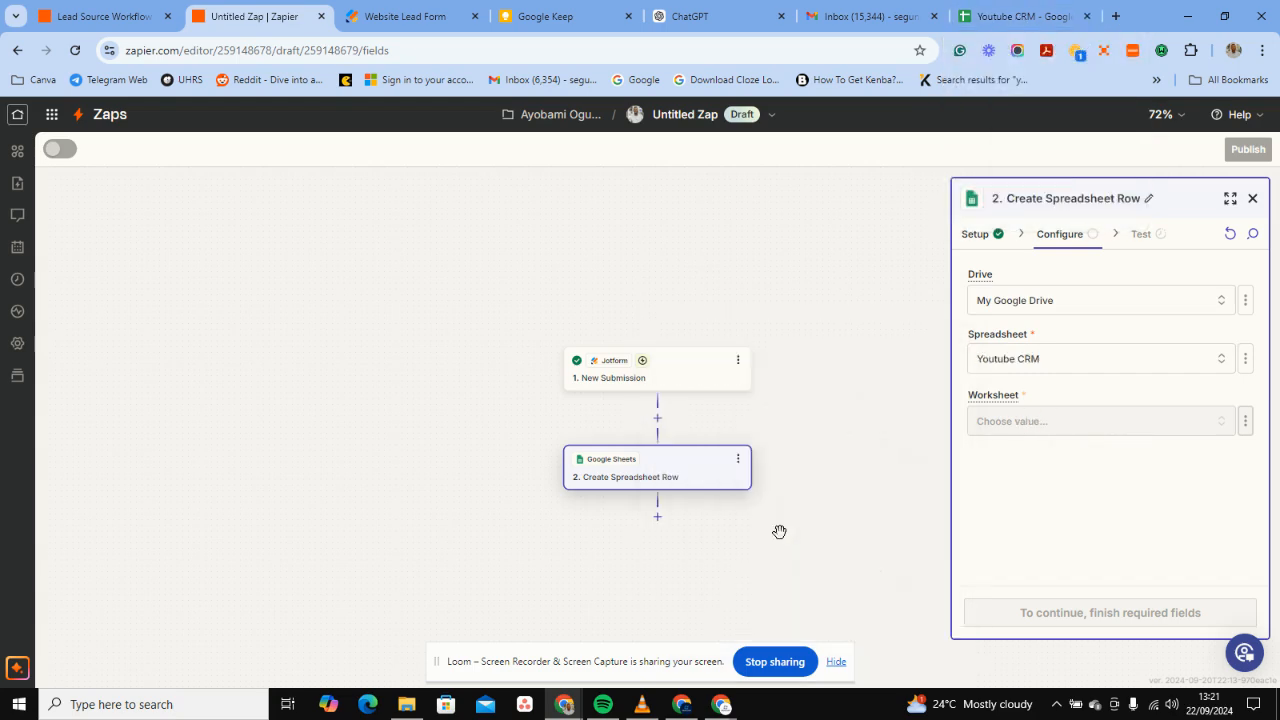
click(1044, 421)
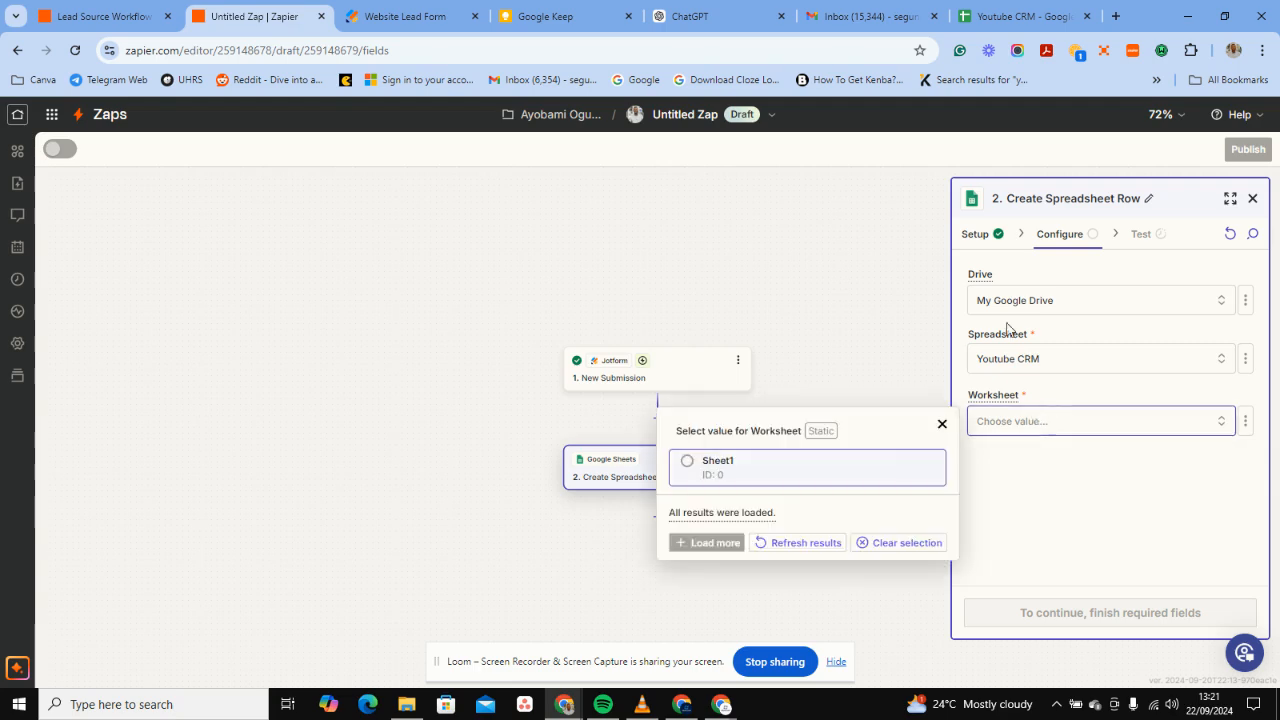
click(987, 7)
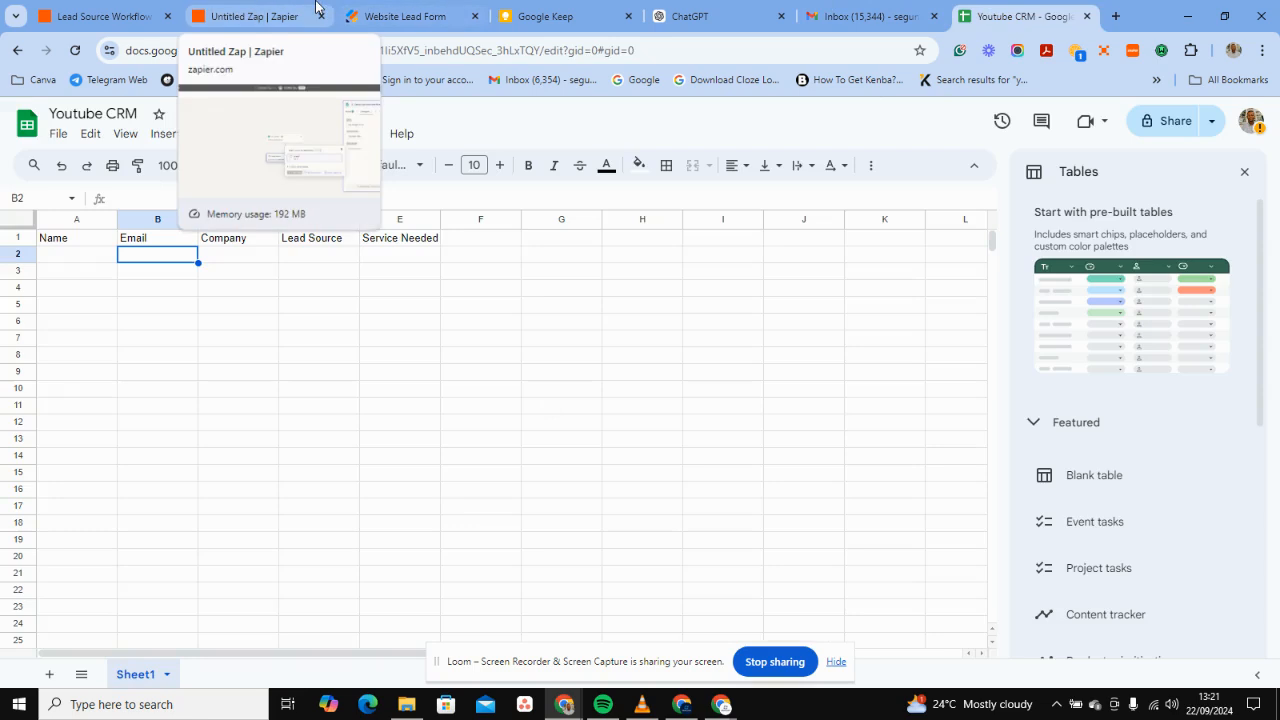
click(255, 16)
click(742, 470)
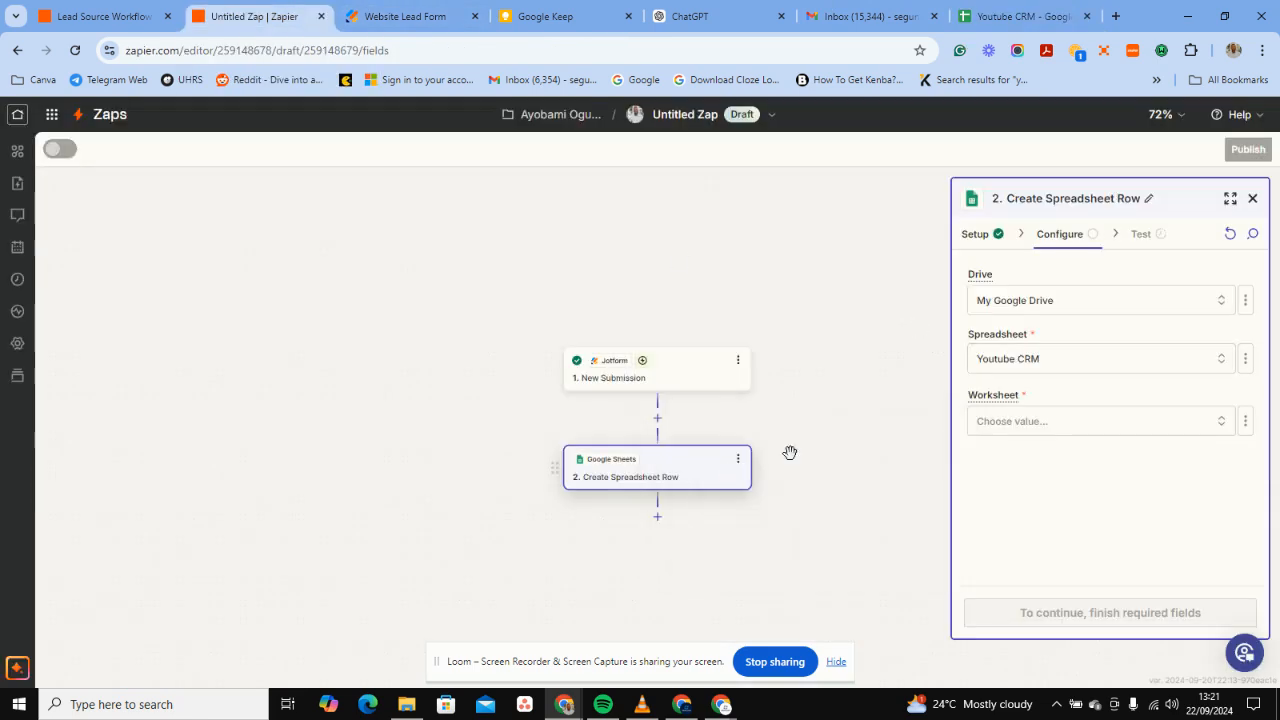
click(1063, 531)
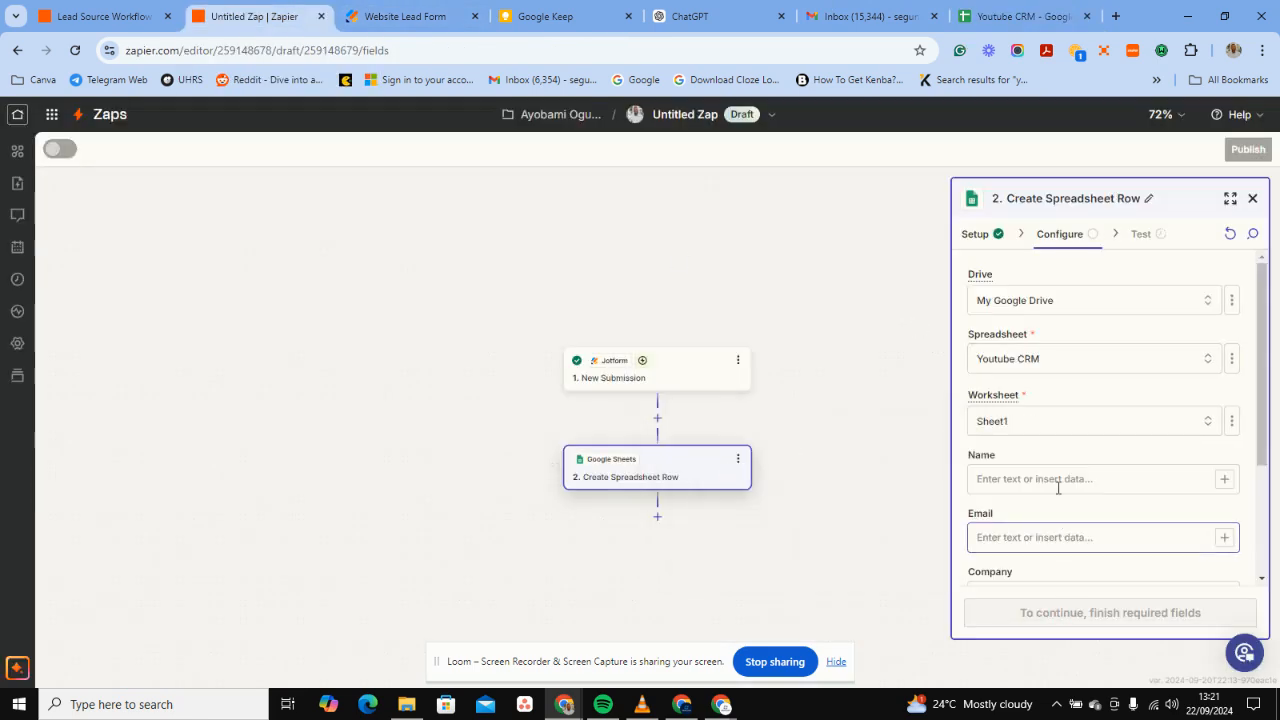
Map the Jotform Name, Email and Company answers into the matching row fields.
click(1058, 482)
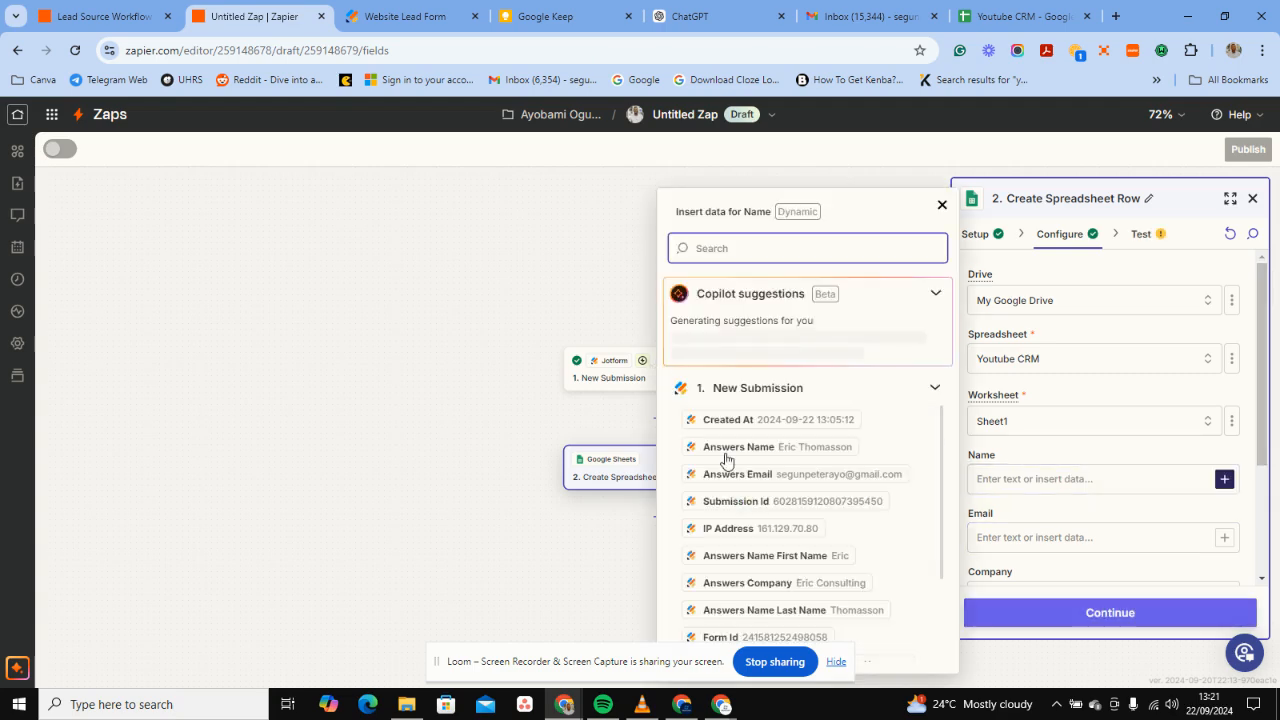
click(726, 450)
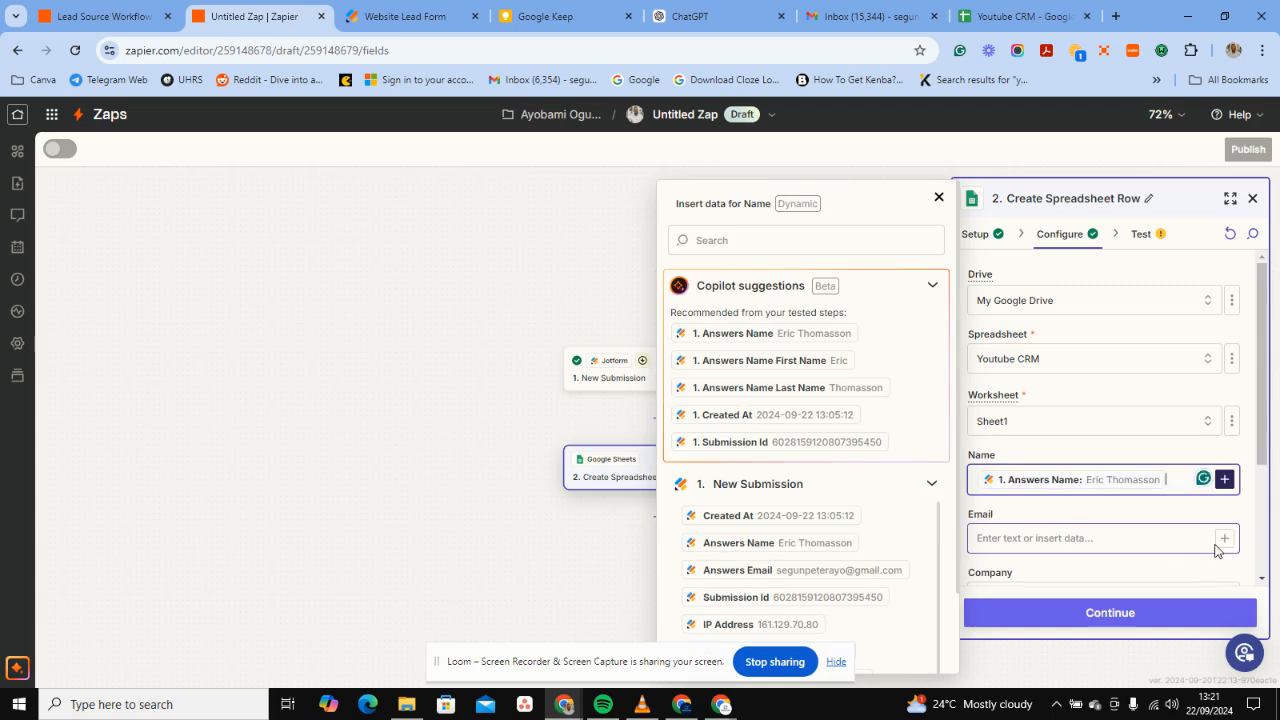
click(1108, 535)
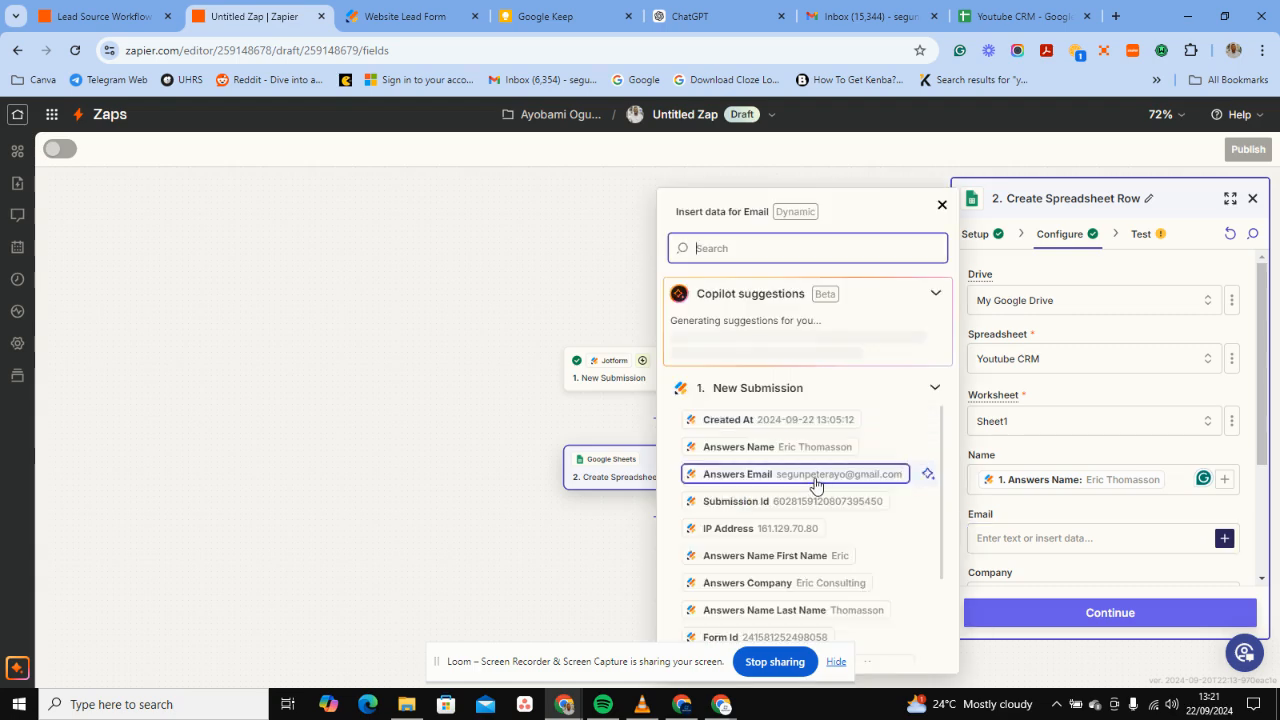
click(815, 474)
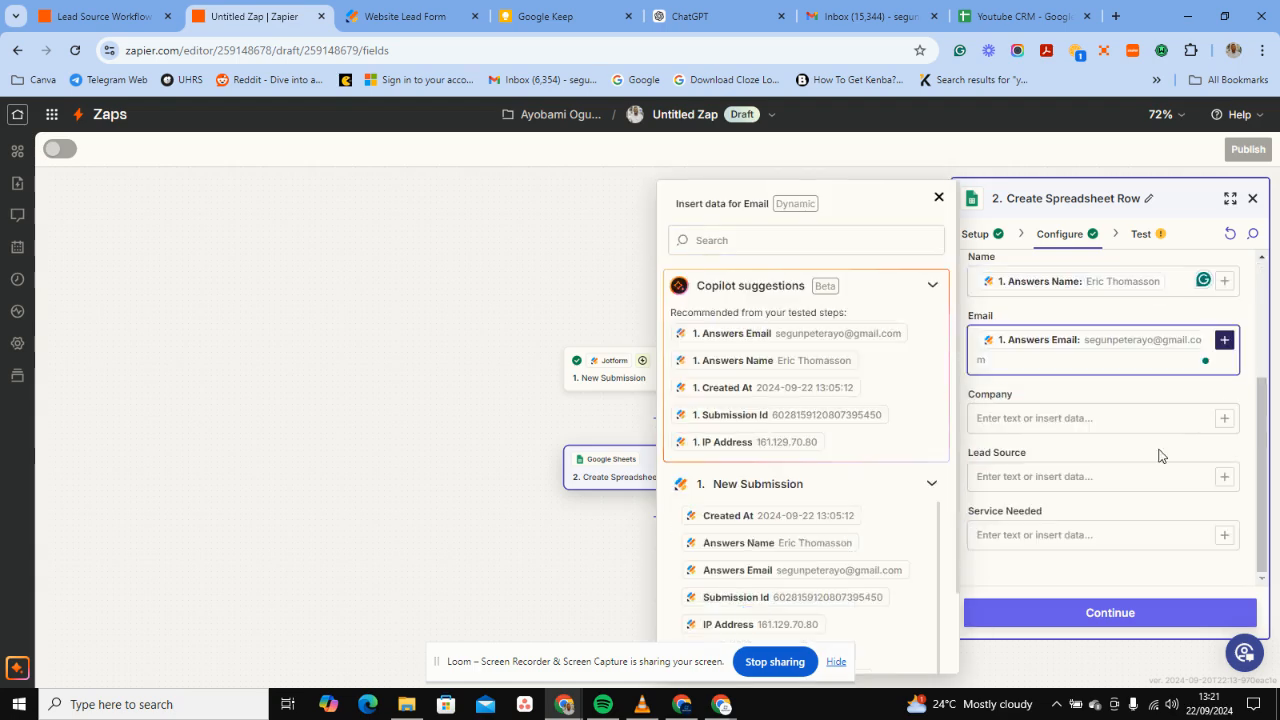
click(1225, 419)
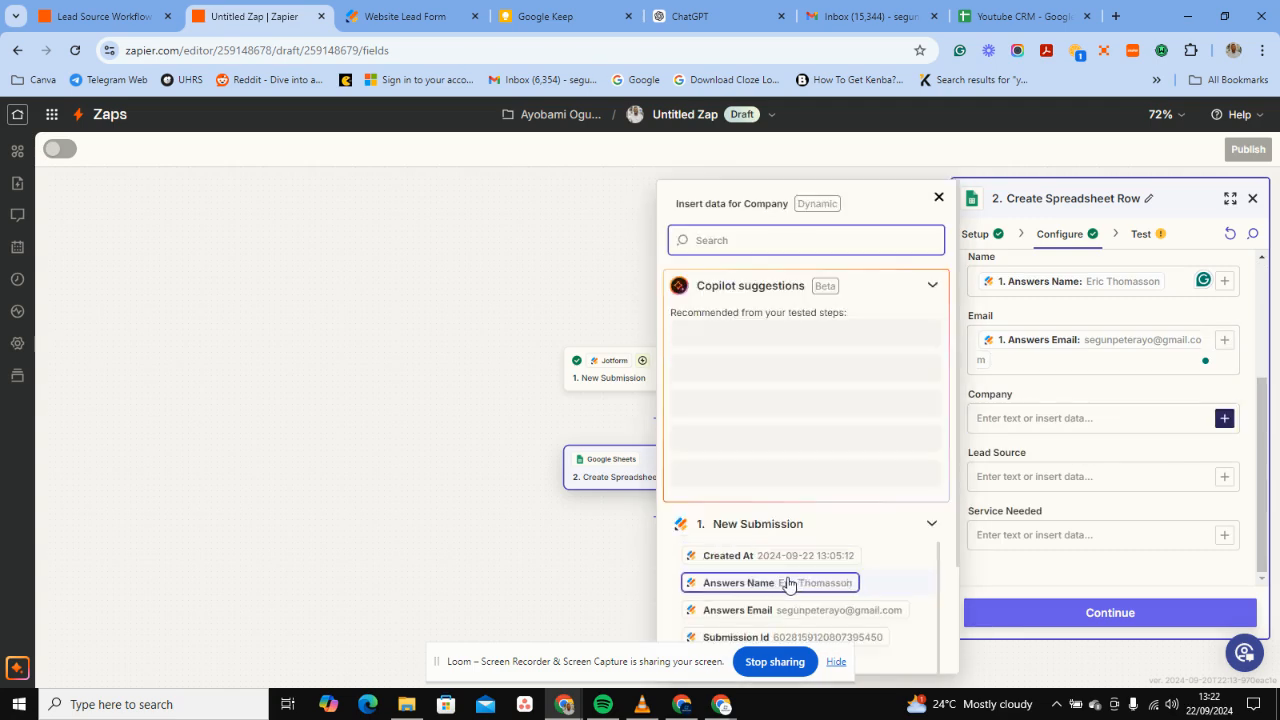
click(1134, 419)
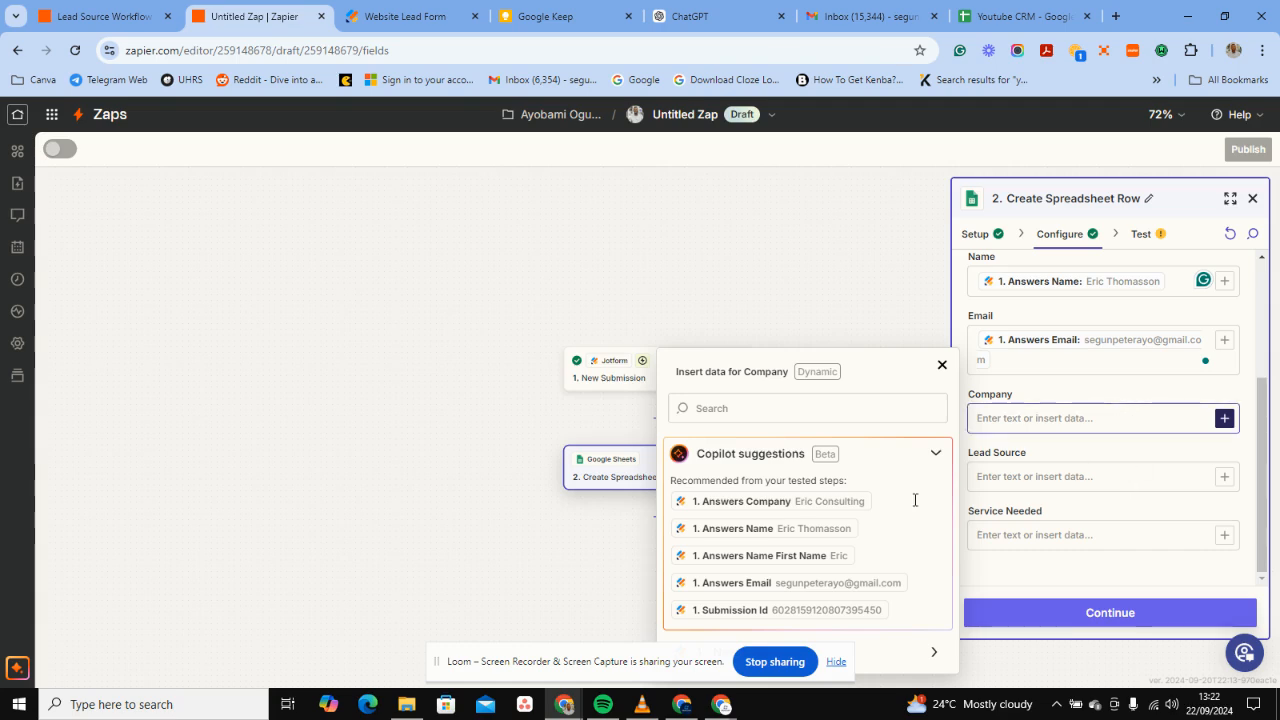
click(864, 501)
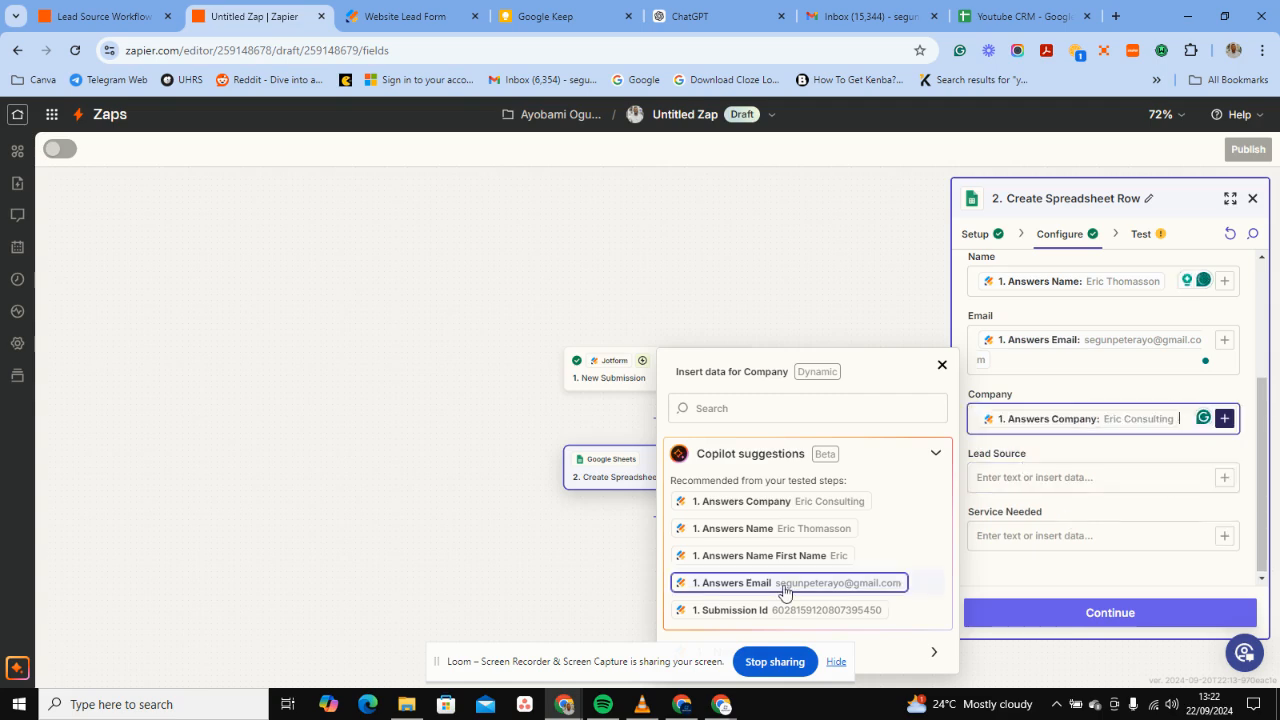
Map How Did You Hear About Us to Lead Source and How Can We Help You to Service Needed.
click(1123, 477)
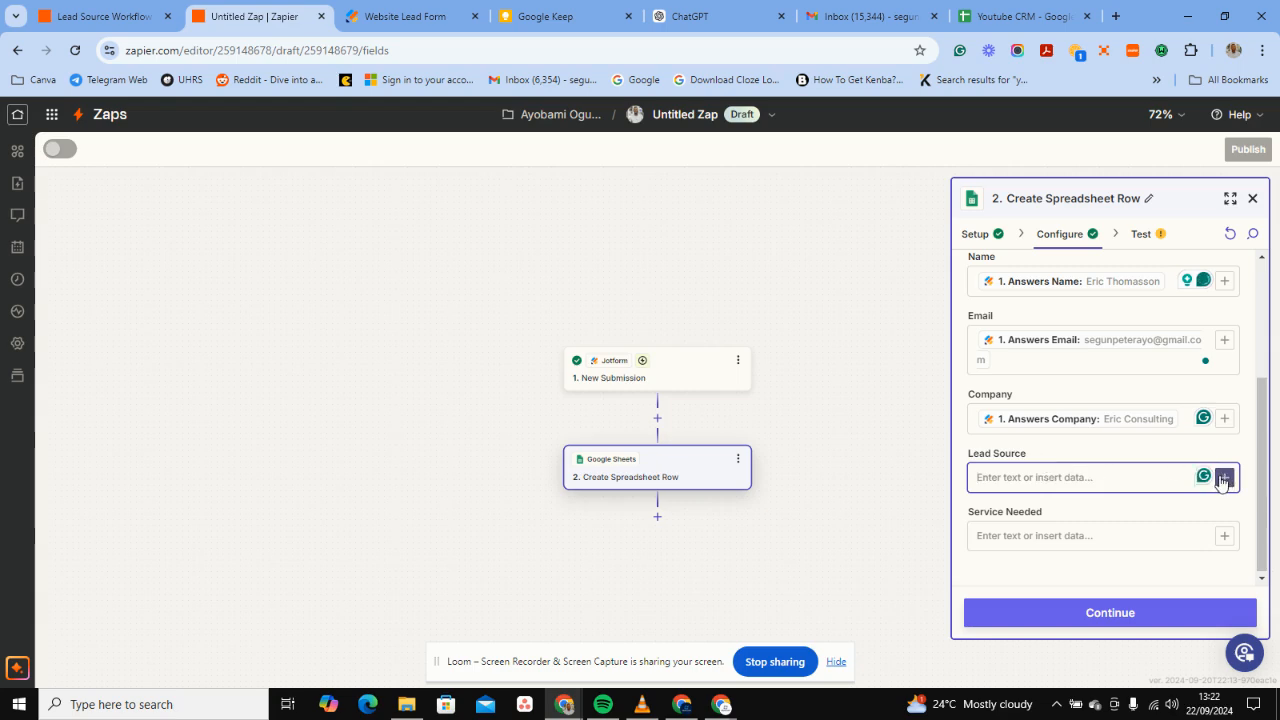
click(1223, 478)
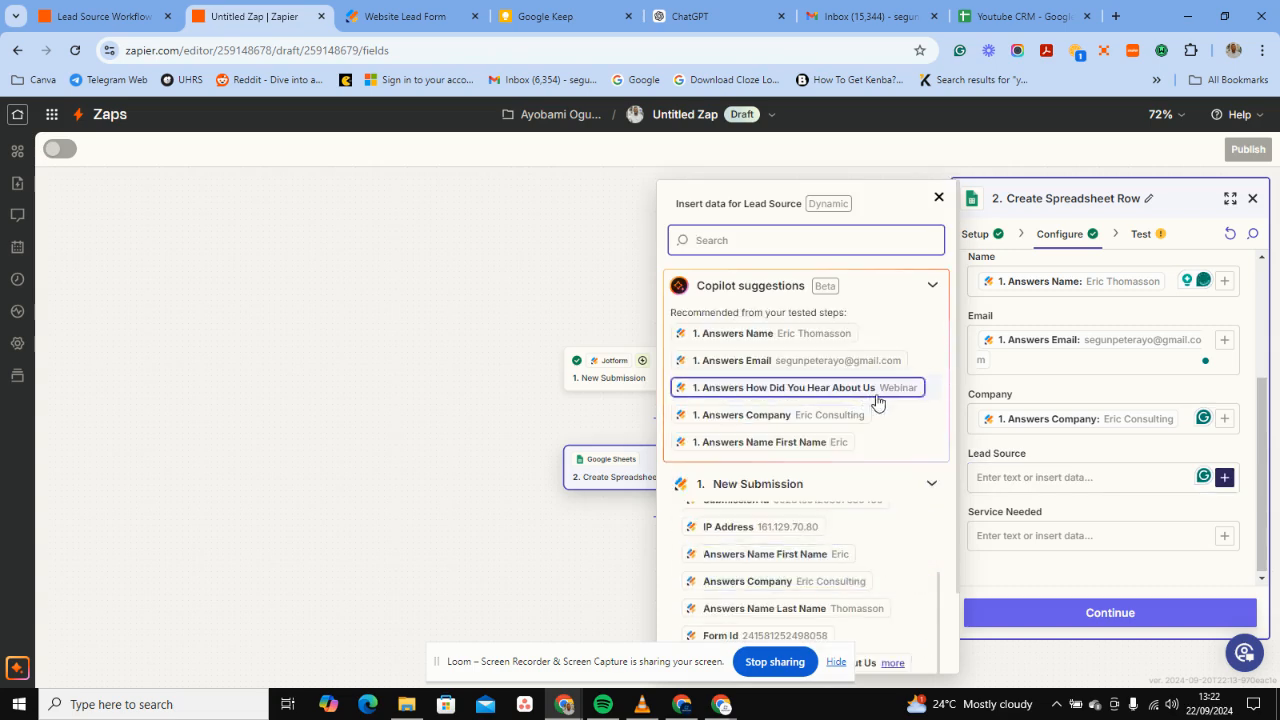
click(794, 388)
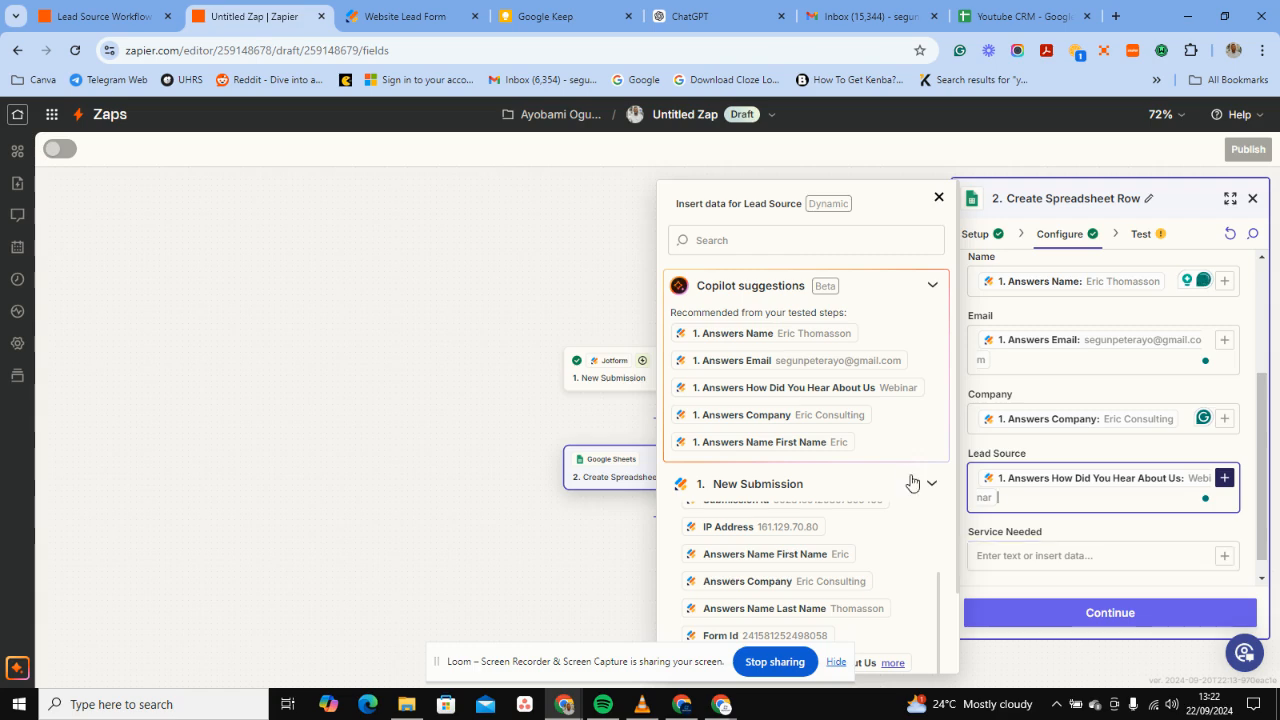
scroll(871, 563, down, 1)
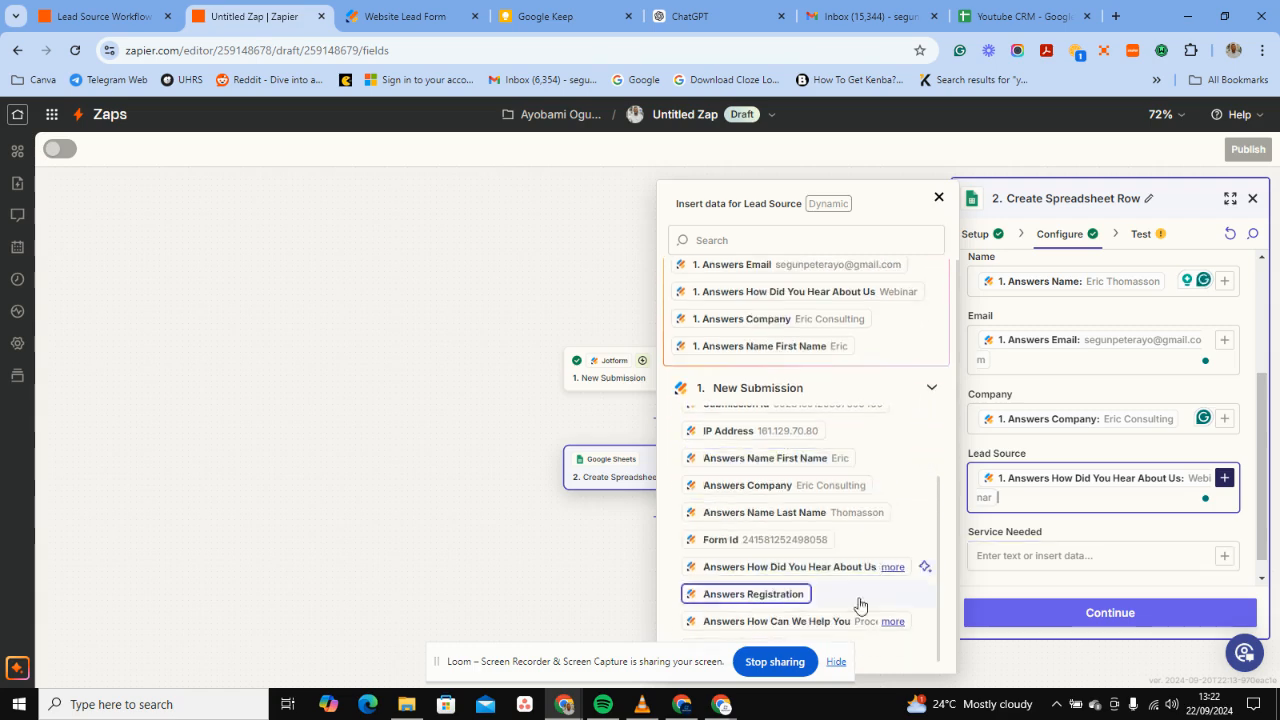
click(1045, 556)
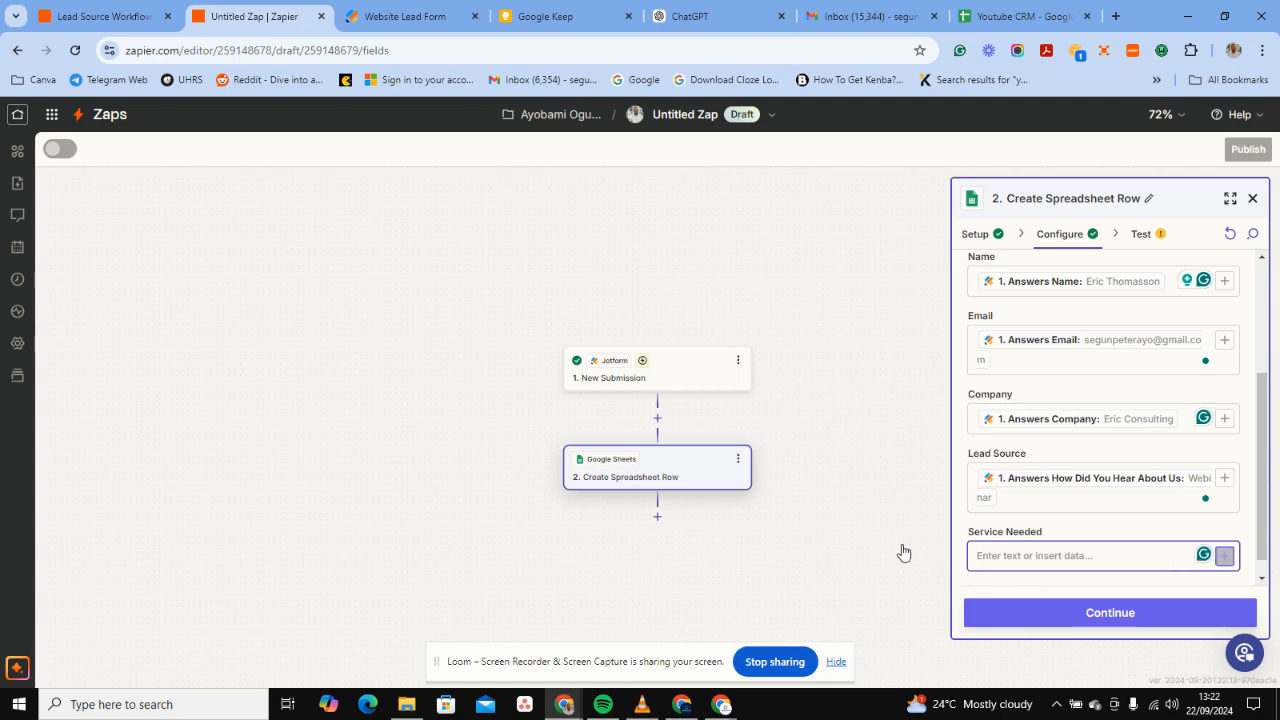
scroll(790, 580, down, 2)
click(787, 608)
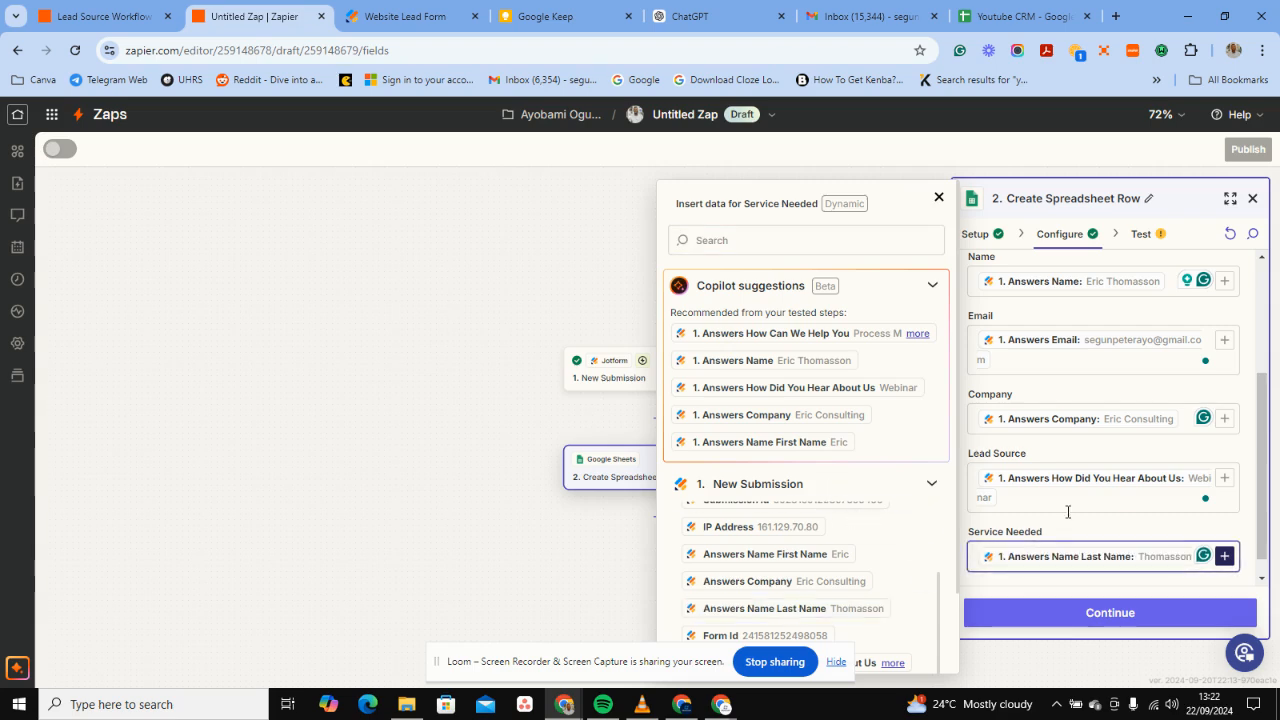
key(BackSpace)
scroll(852, 596, down, 1)
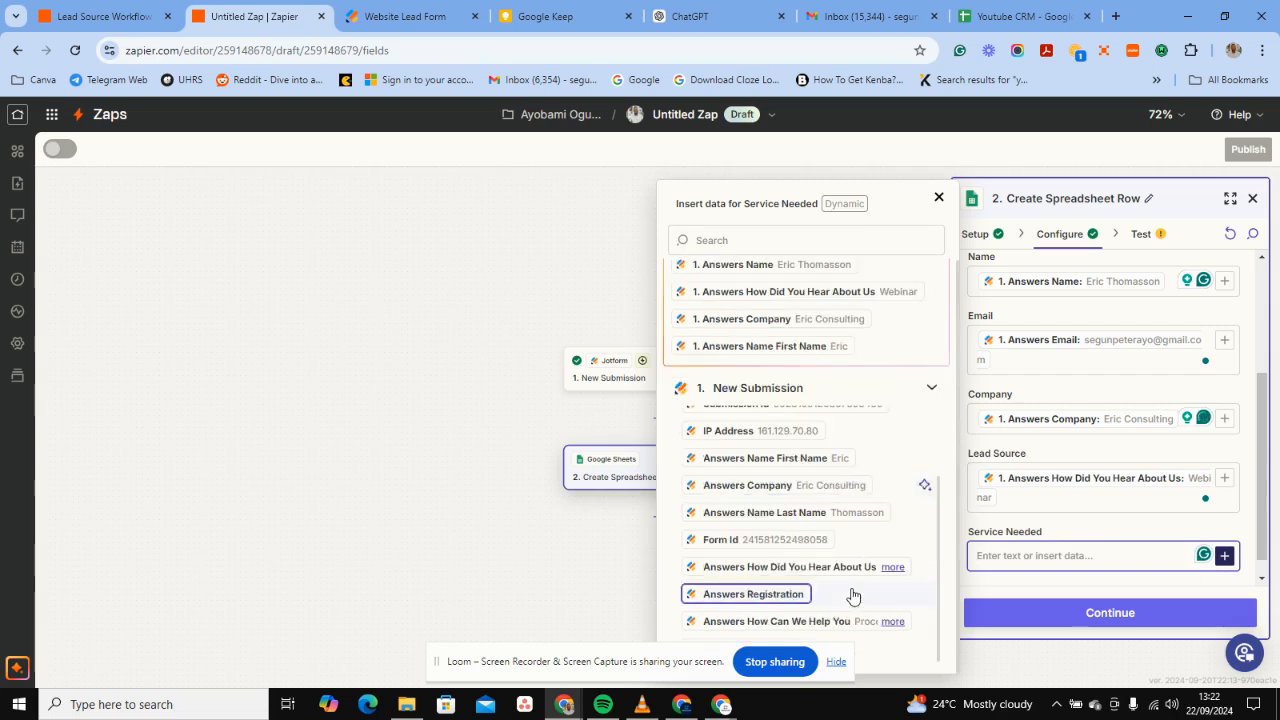
click(820, 621)
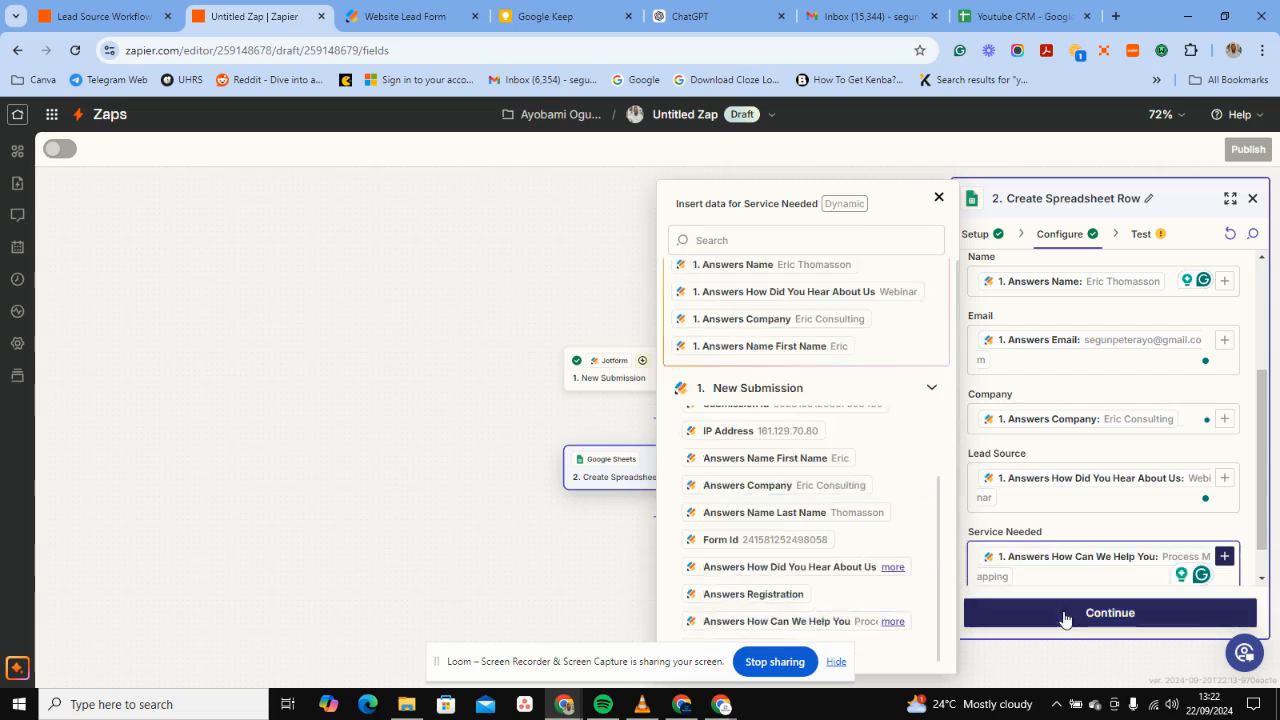
Skip the Create Spreadsheet Row test and add a new step below it.
click(1066, 614)
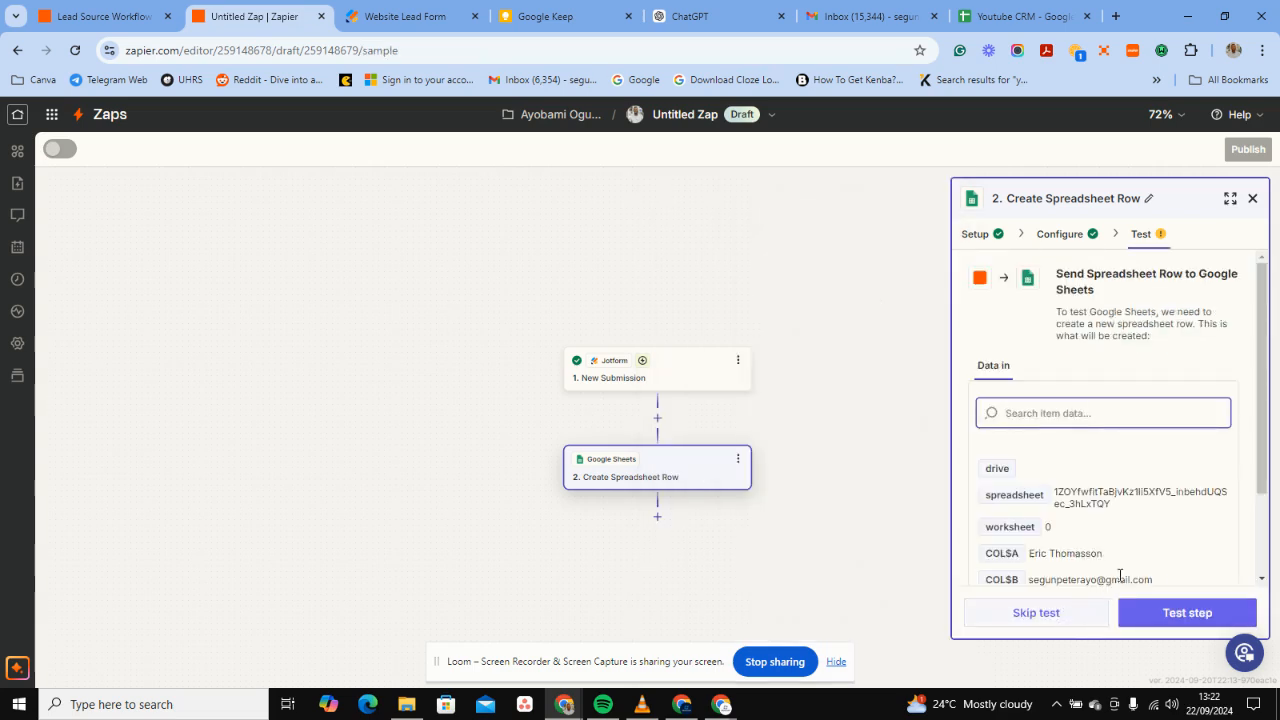
click(1020, 614)
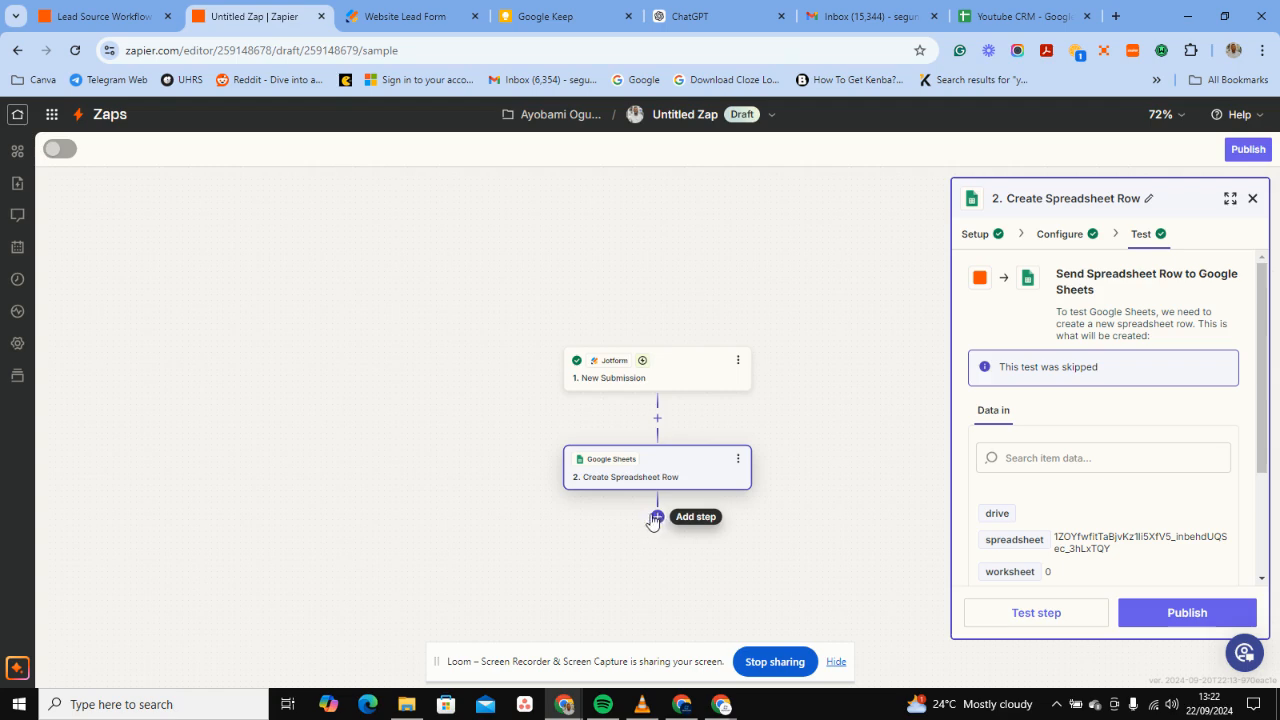
click(656, 517)
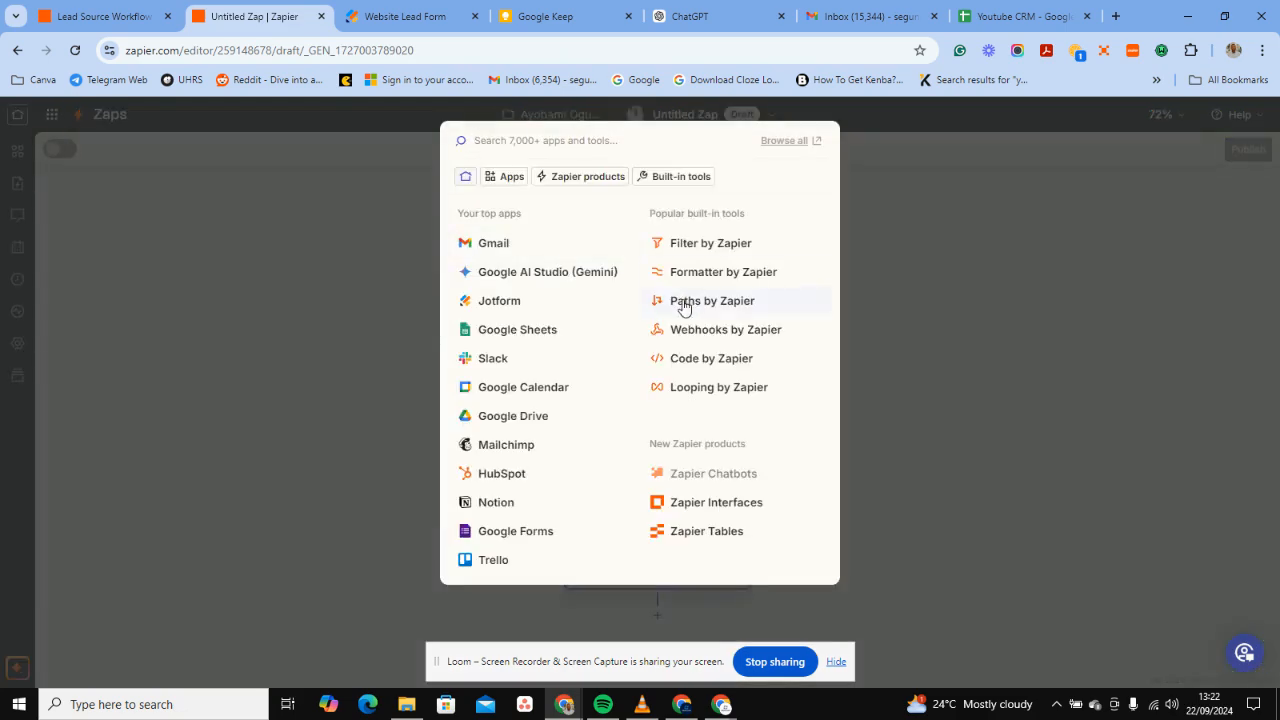
Choose Paths by Zapier to split the zap into Path A and Path B.
click(684, 305)
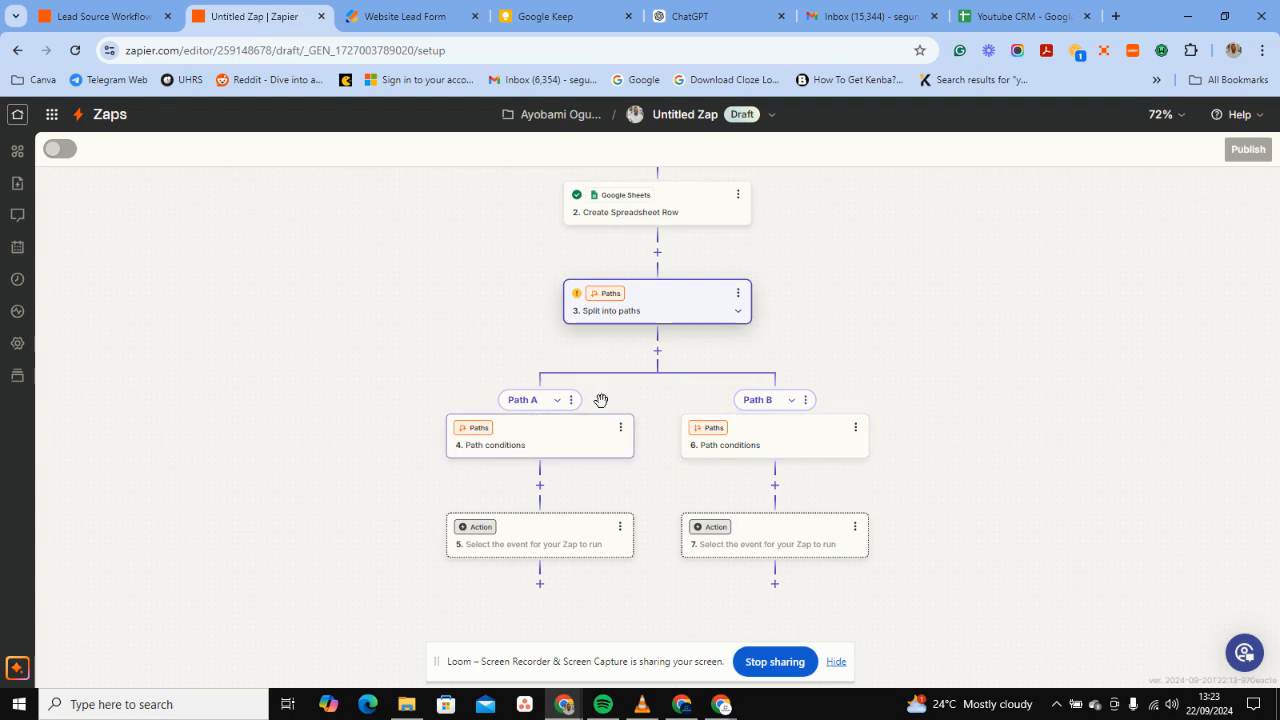
Rename Path A to 'Social Media Leads'.
click(571, 405)
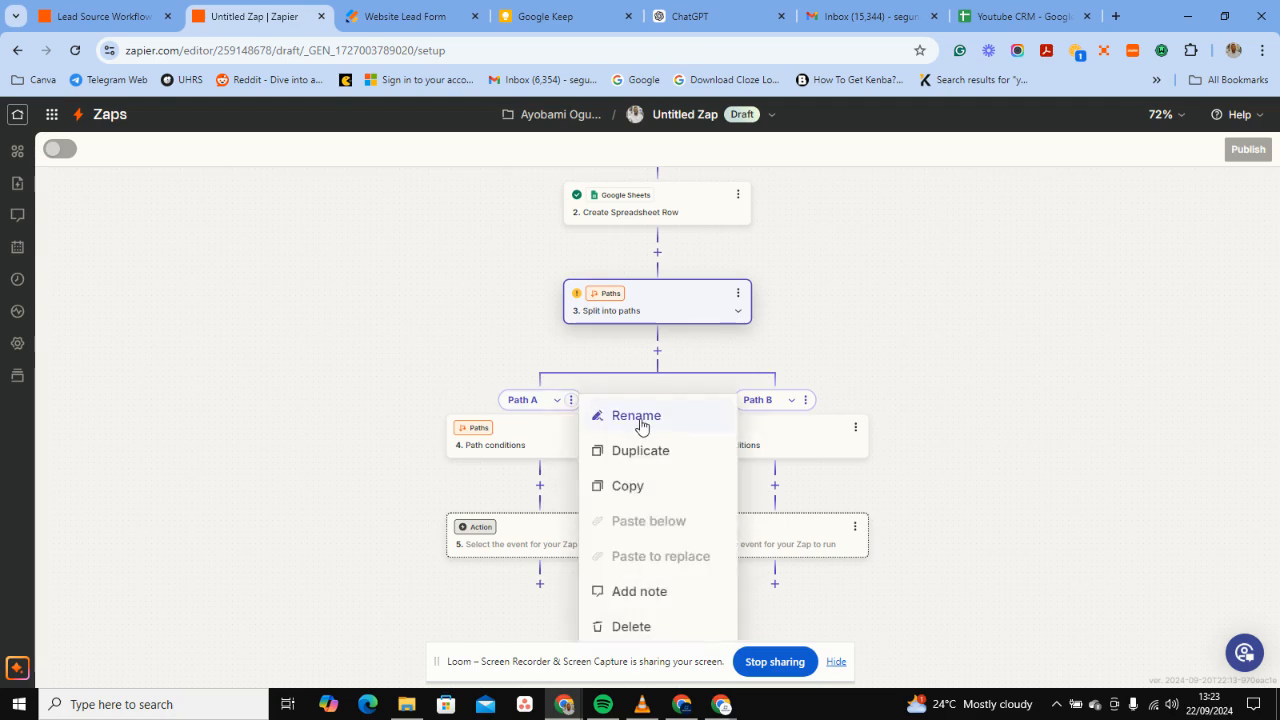
click(641, 424)
key(BackSpace)
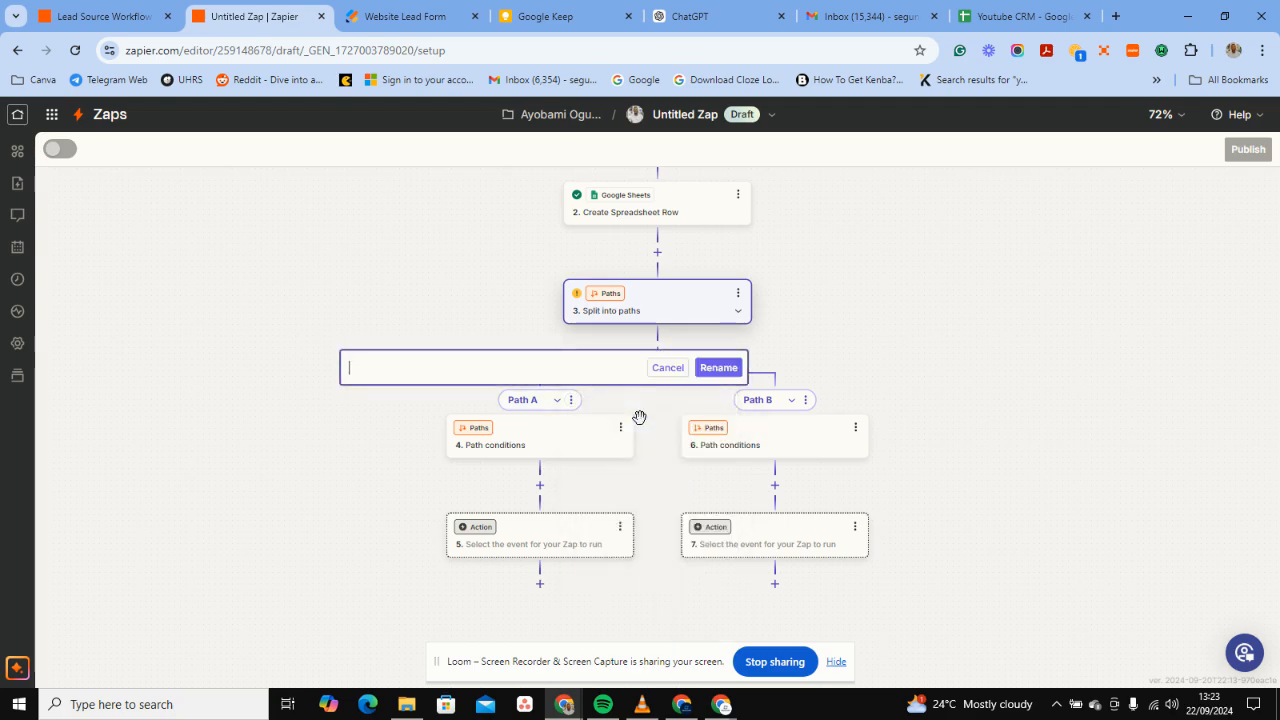
text(Social)
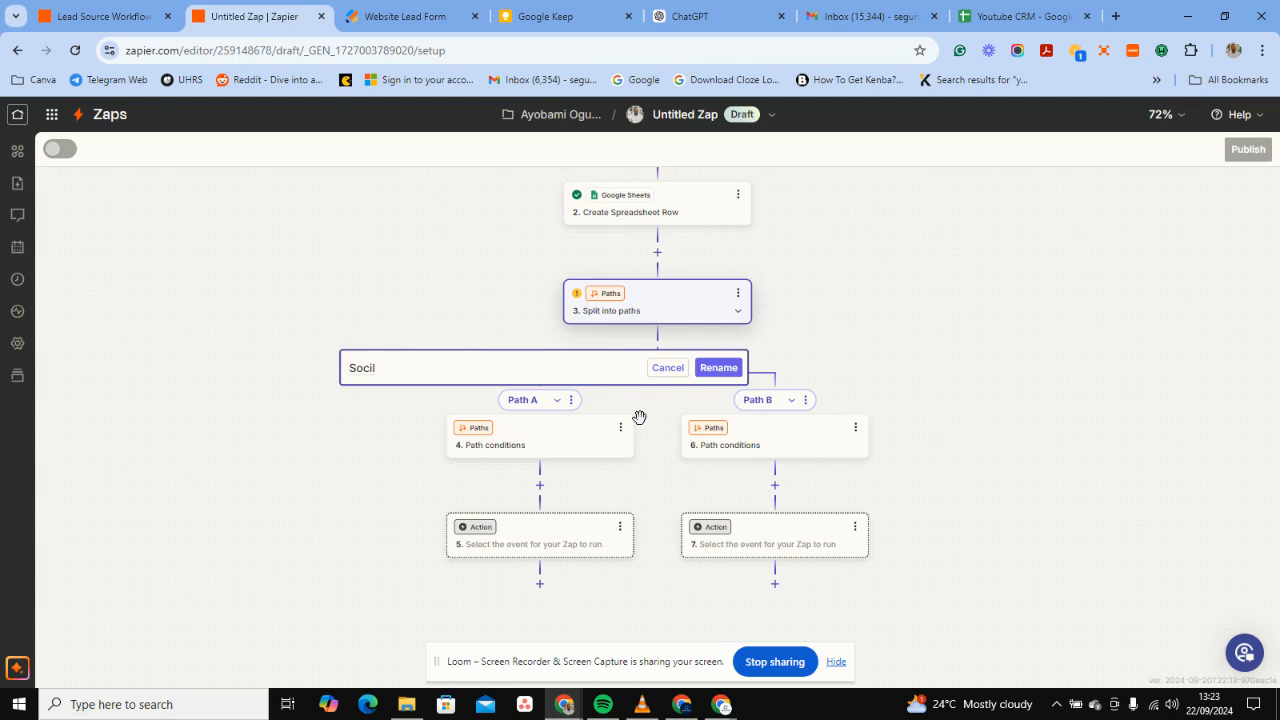
text( Media Leads)
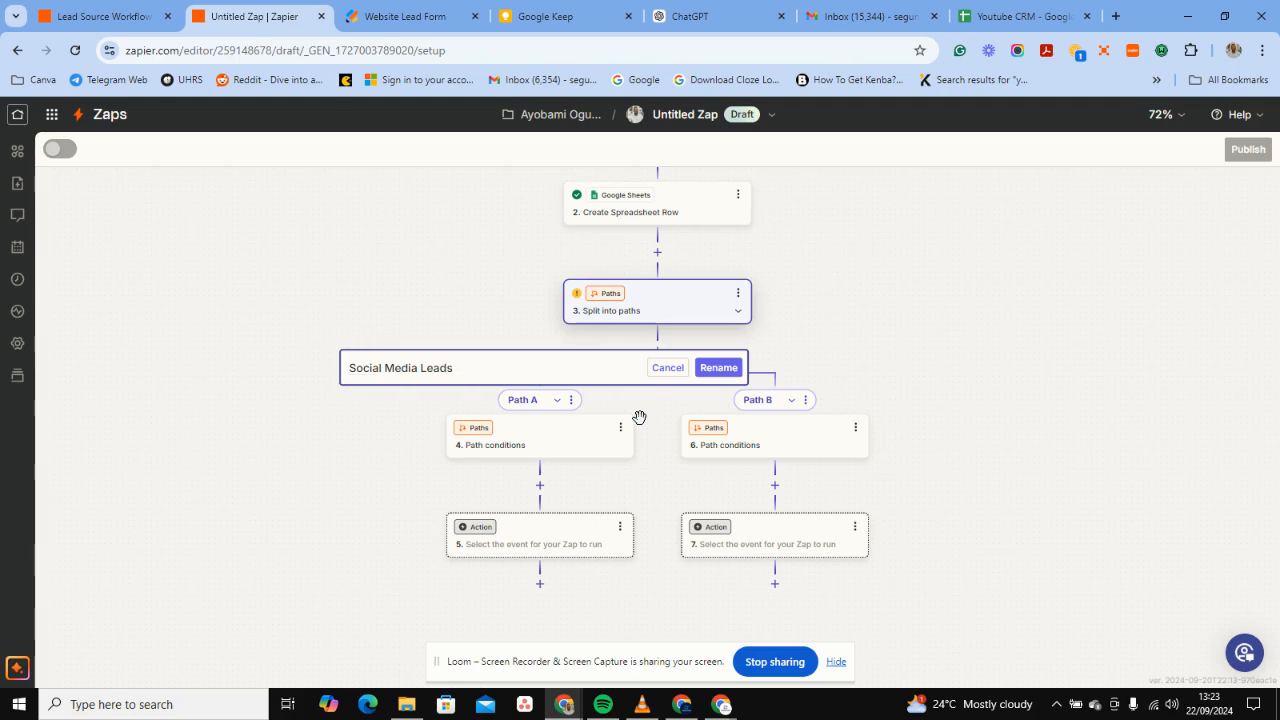
click(719, 368)
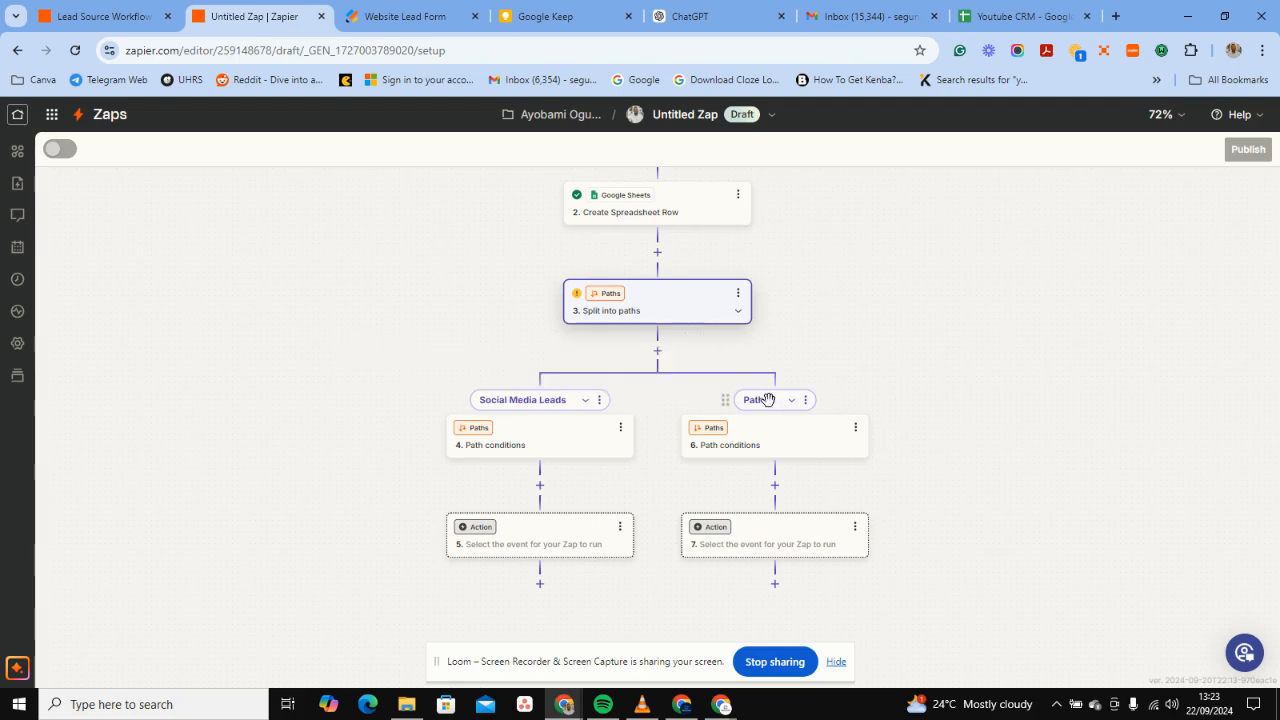
Rename Path B to 'Other Leads'.
click(804, 403)
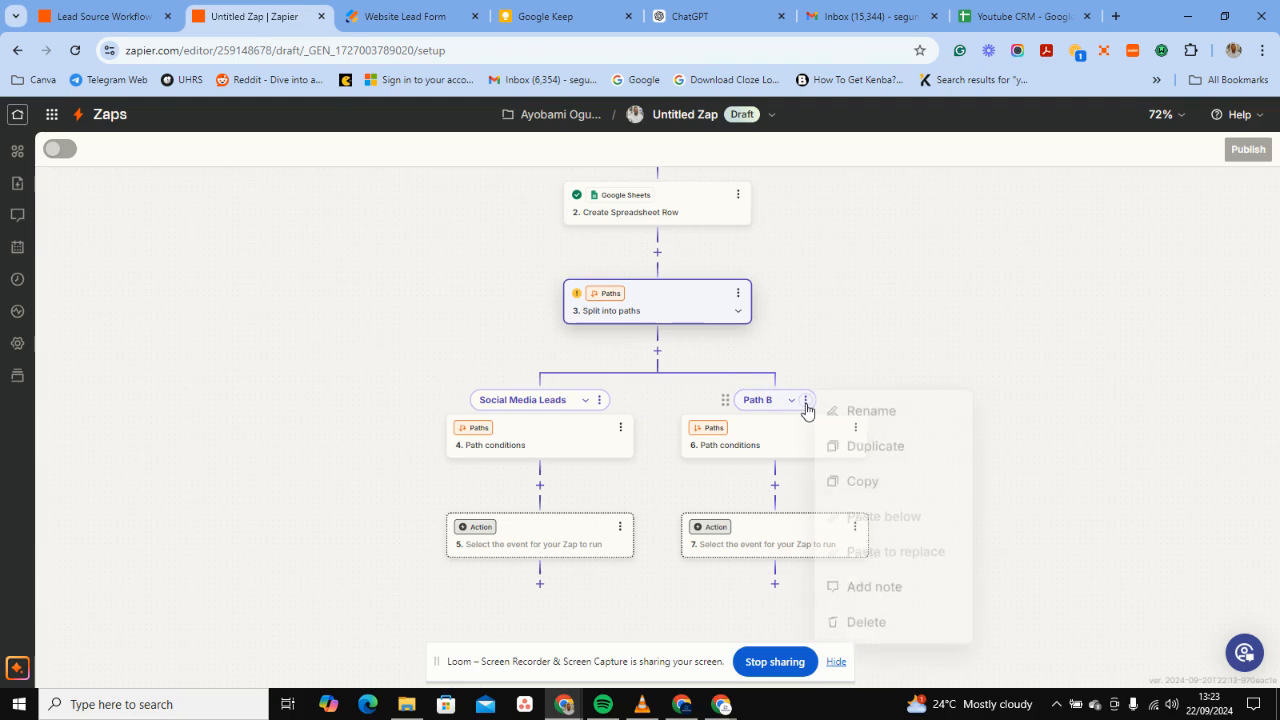
click(849, 437)
key(ctrl+a)
key(BackSpace)
text(Othe)
text(r)
key(BackSpace)
text(ther)
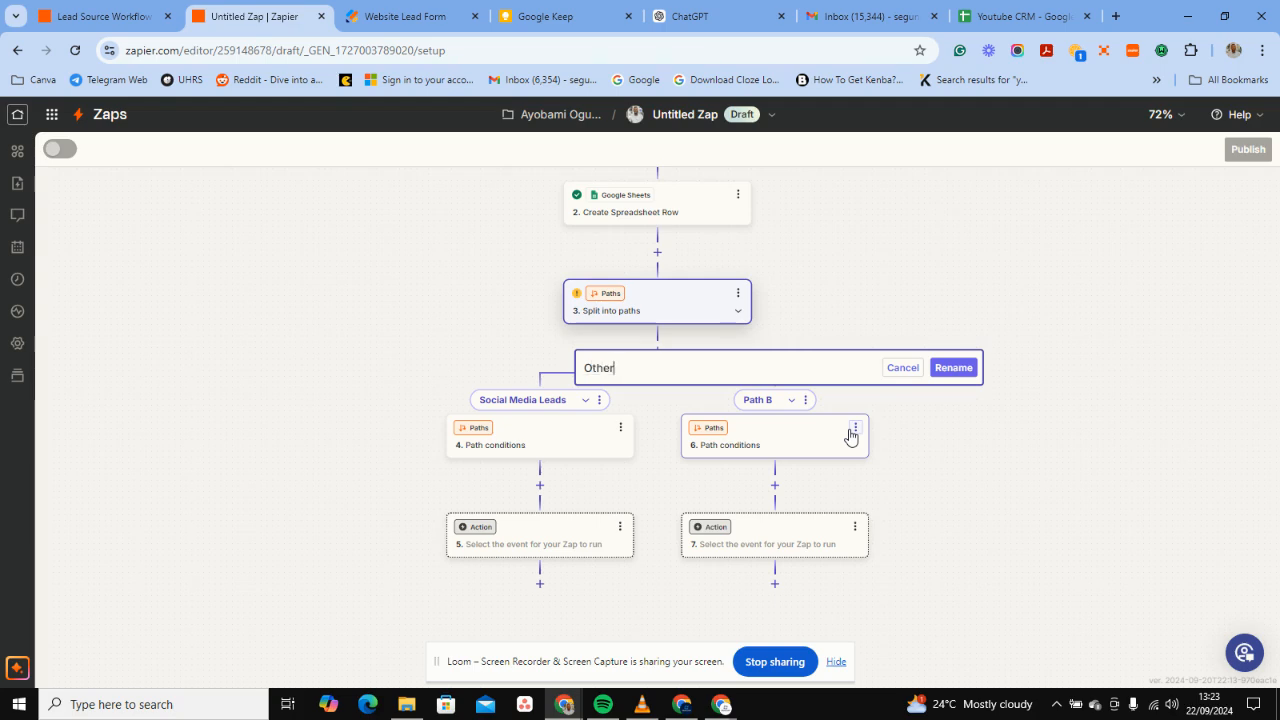
text( Leads)
click(950, 383)
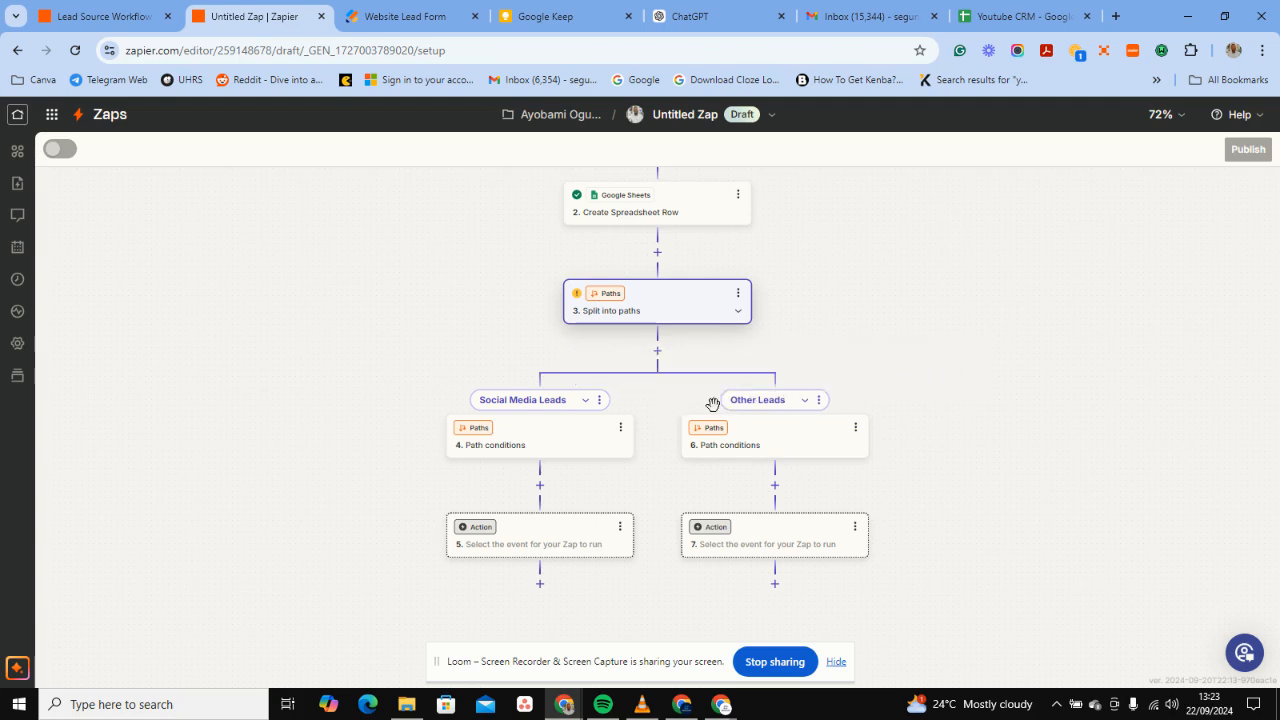
Open the Social Media Leads path conditions and check the form's lead-source choices.
click(549, 430)
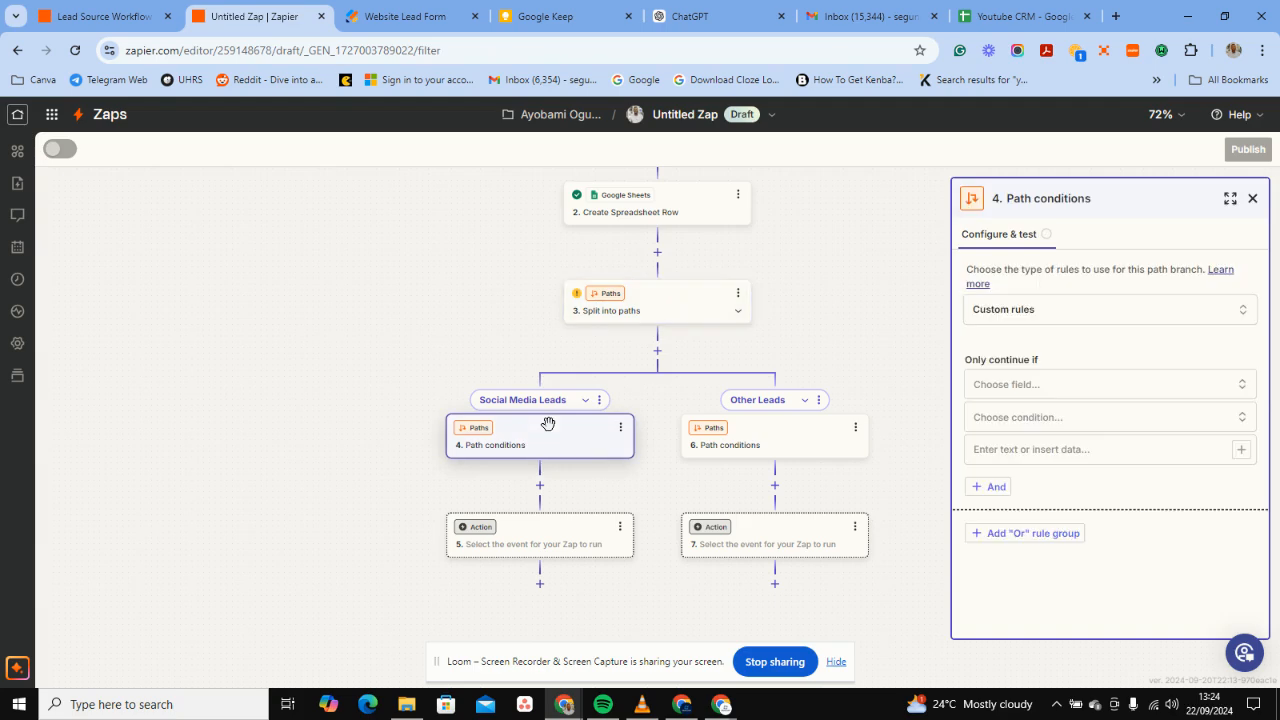
click(1080, 385)
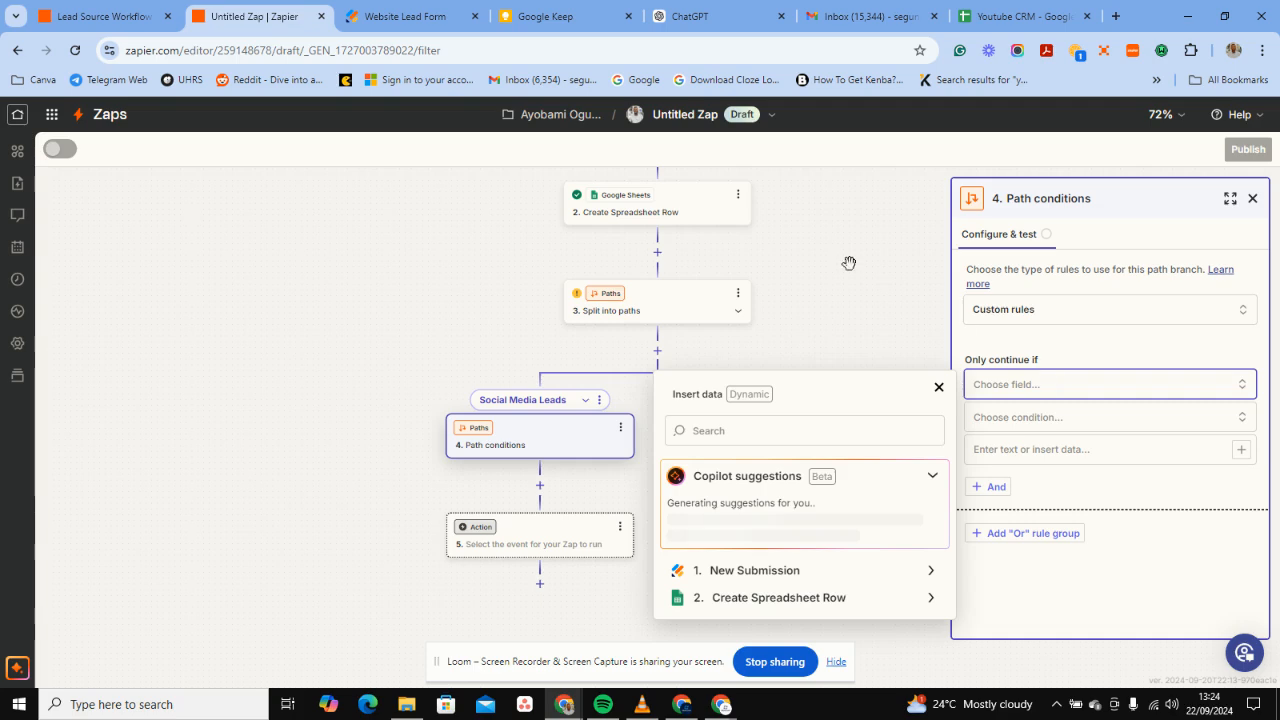
key(ctrl+Tab)
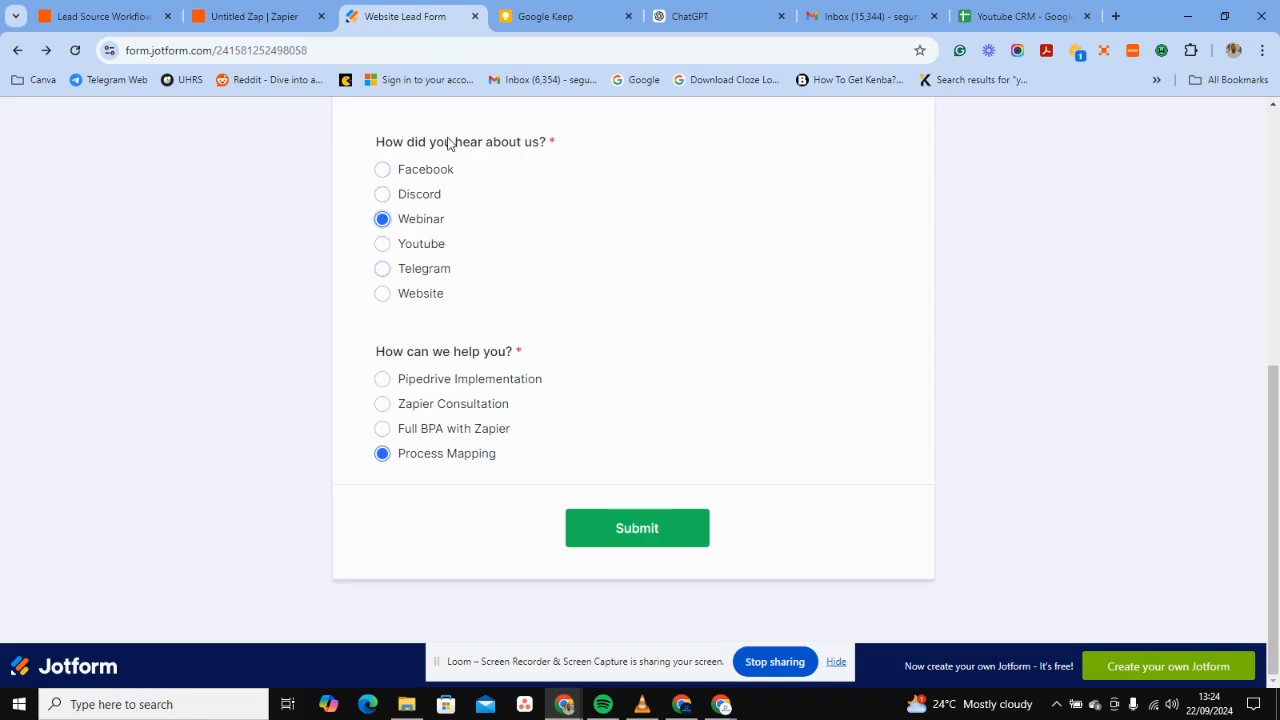
Go back from the Jotform Website Lead Form to the Untitled Zap editor.
click(300, 14)
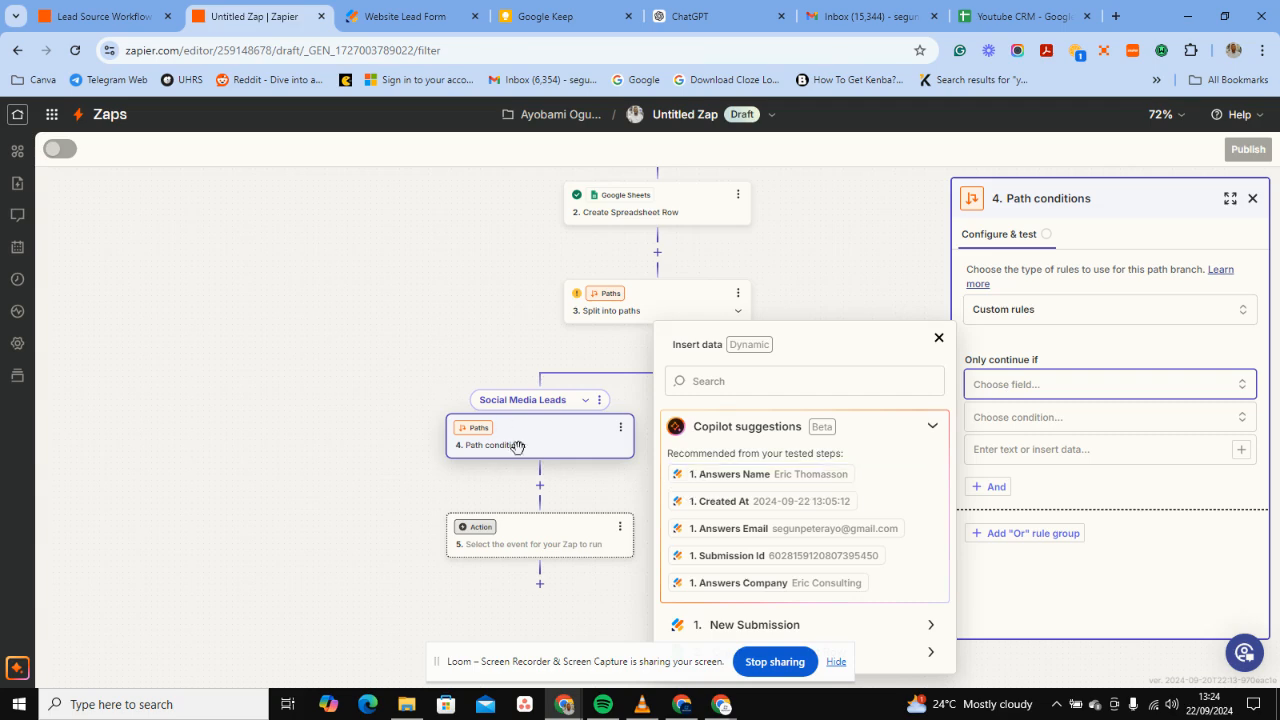
Add the first rule: Answers How Did You Hear About Us (Text) Contains Telegram.
click(1051, 384)
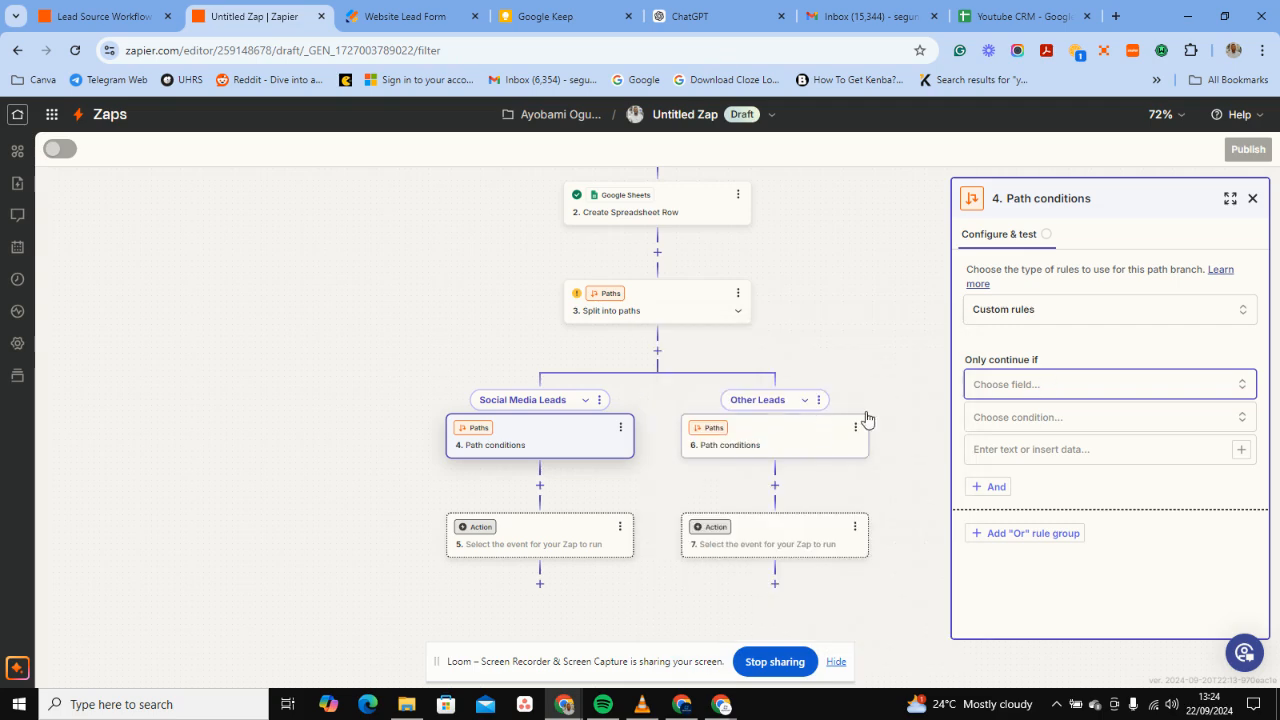
click(1003, 389)
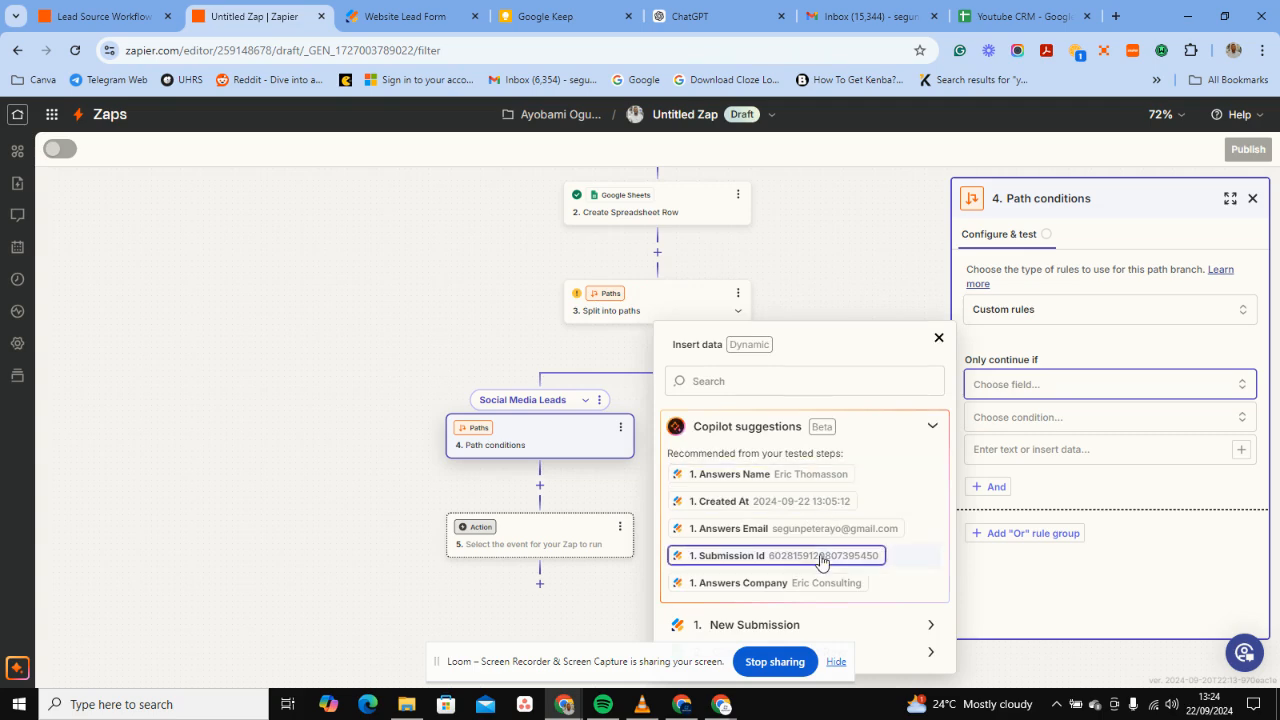
click(845, 625)
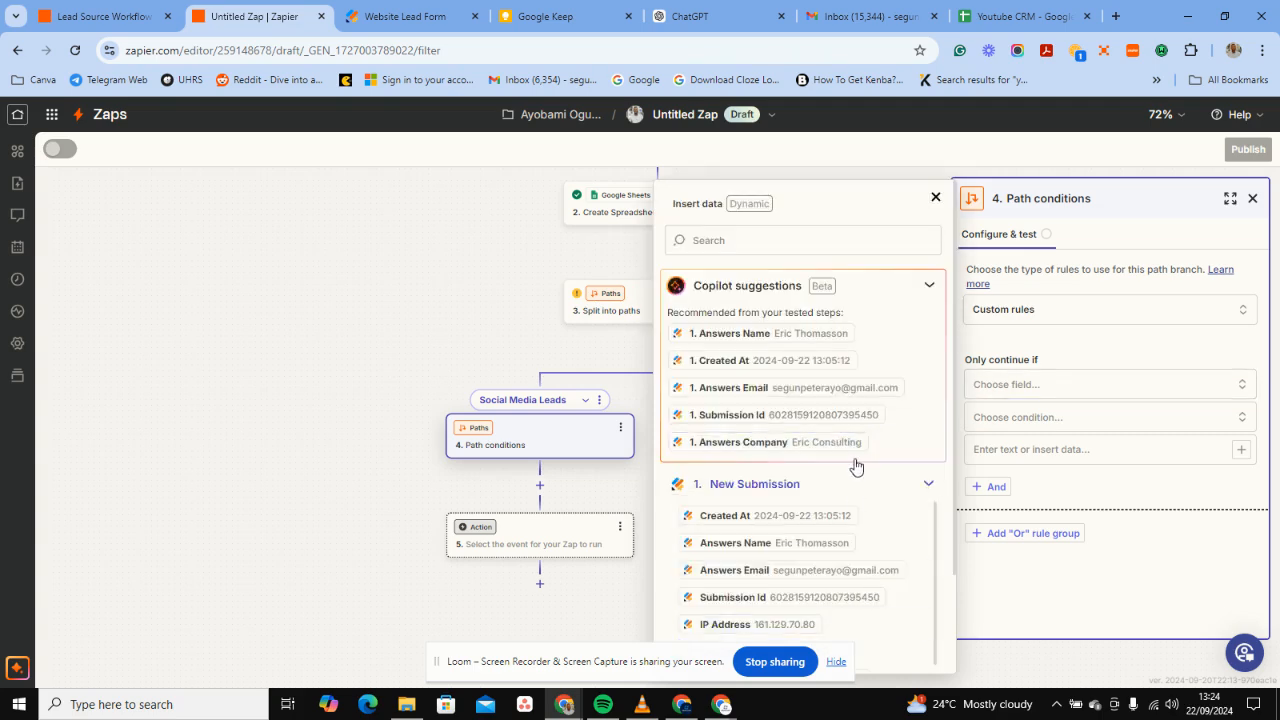
scroll(835, 480, down, 2)
scroll(818, 547, down, 2)
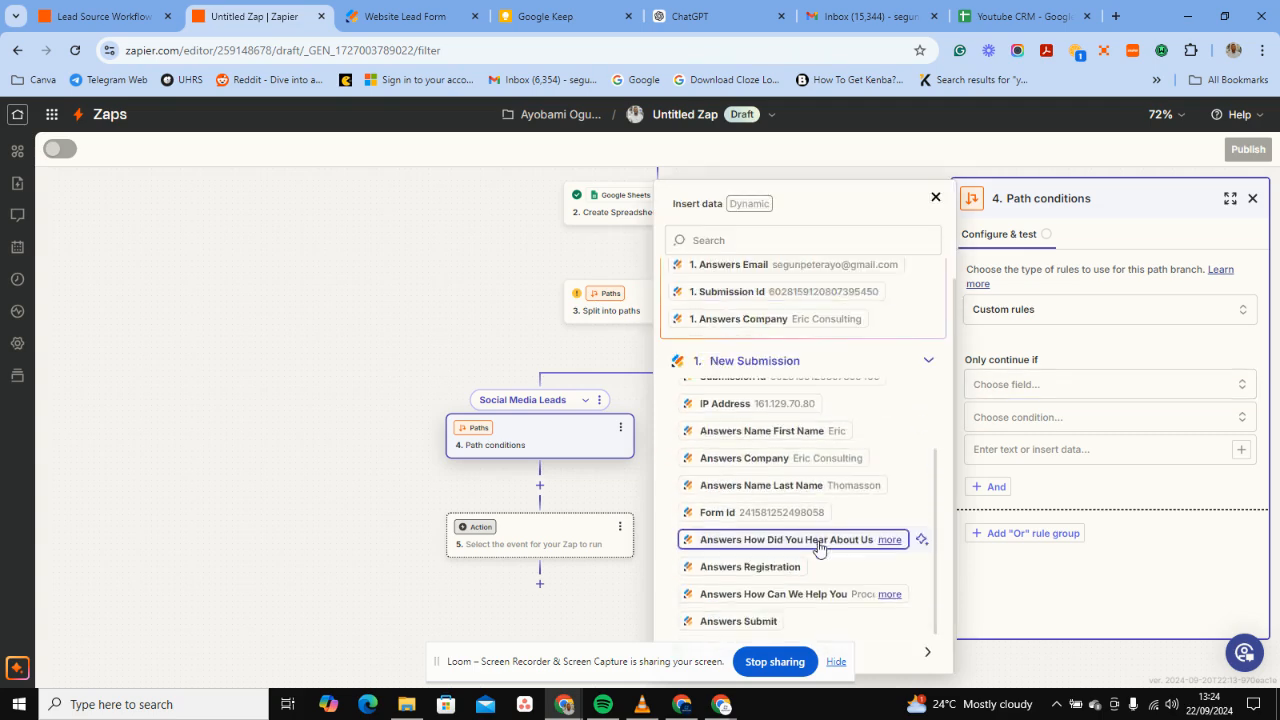
click(810, 541)
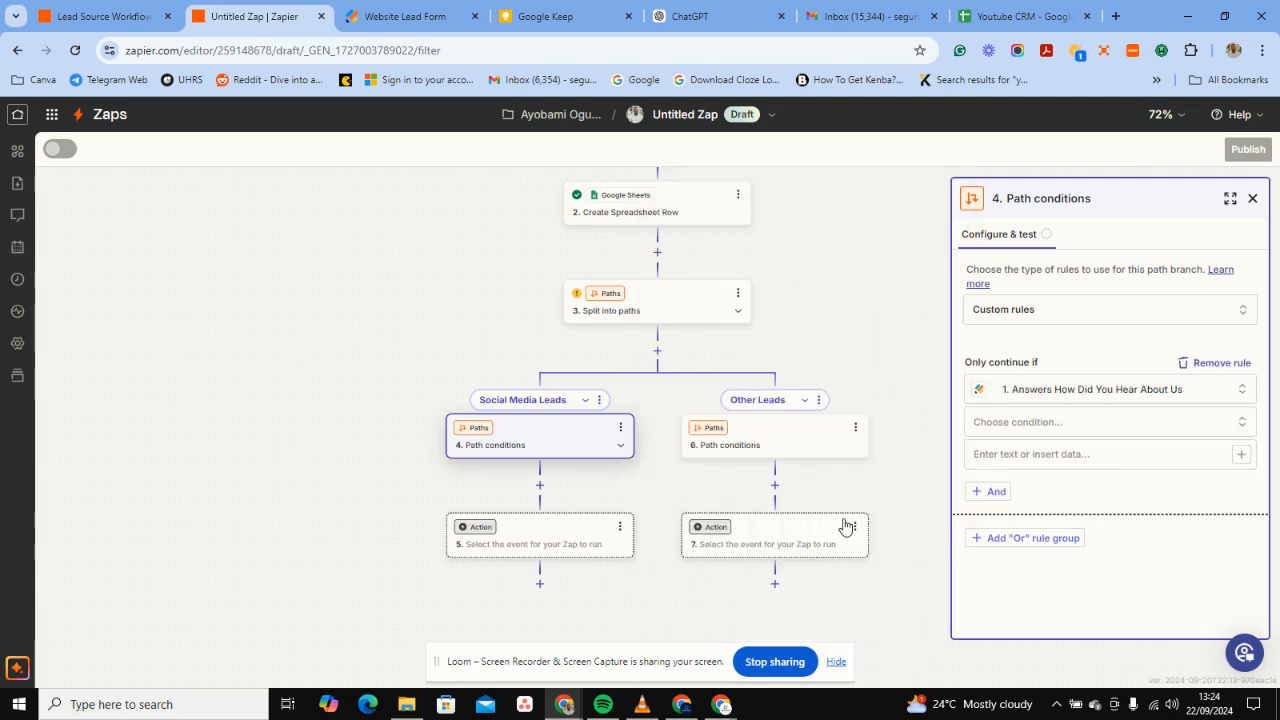
click(990, 422)
click(997, 470)
click(1011, 462)
text(Tela)
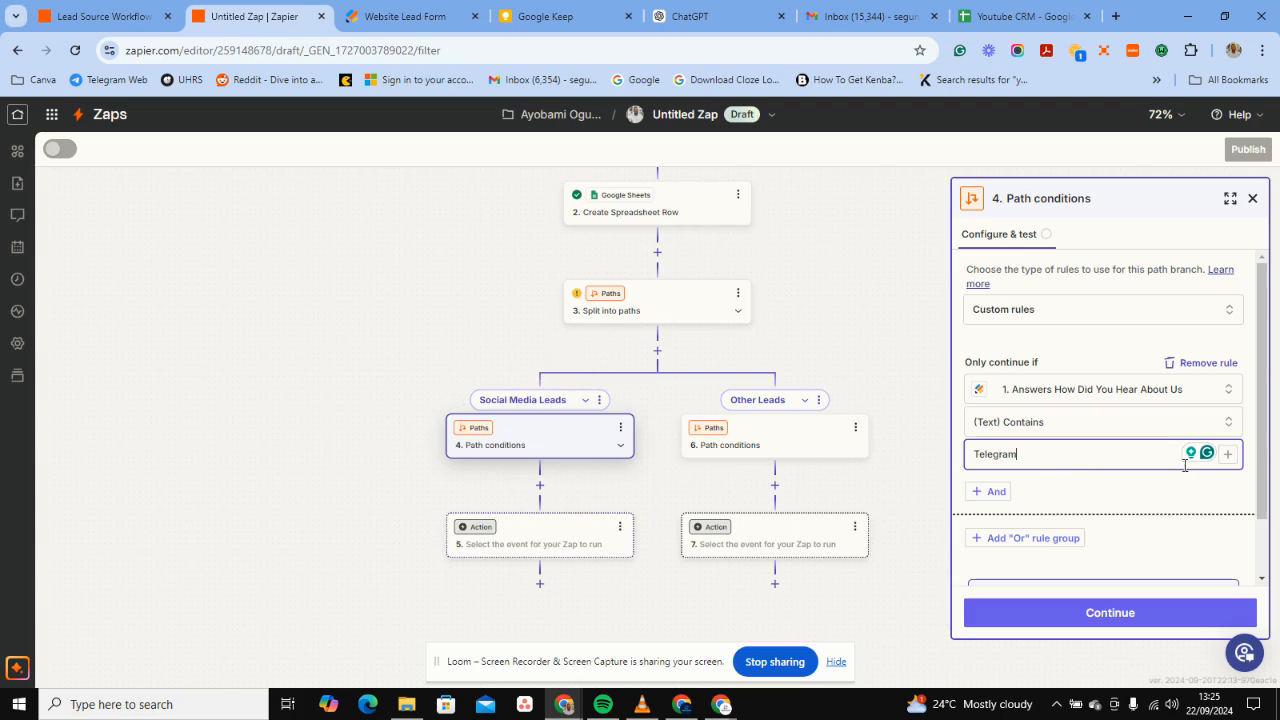
scroll(1045, 390, down, 1)
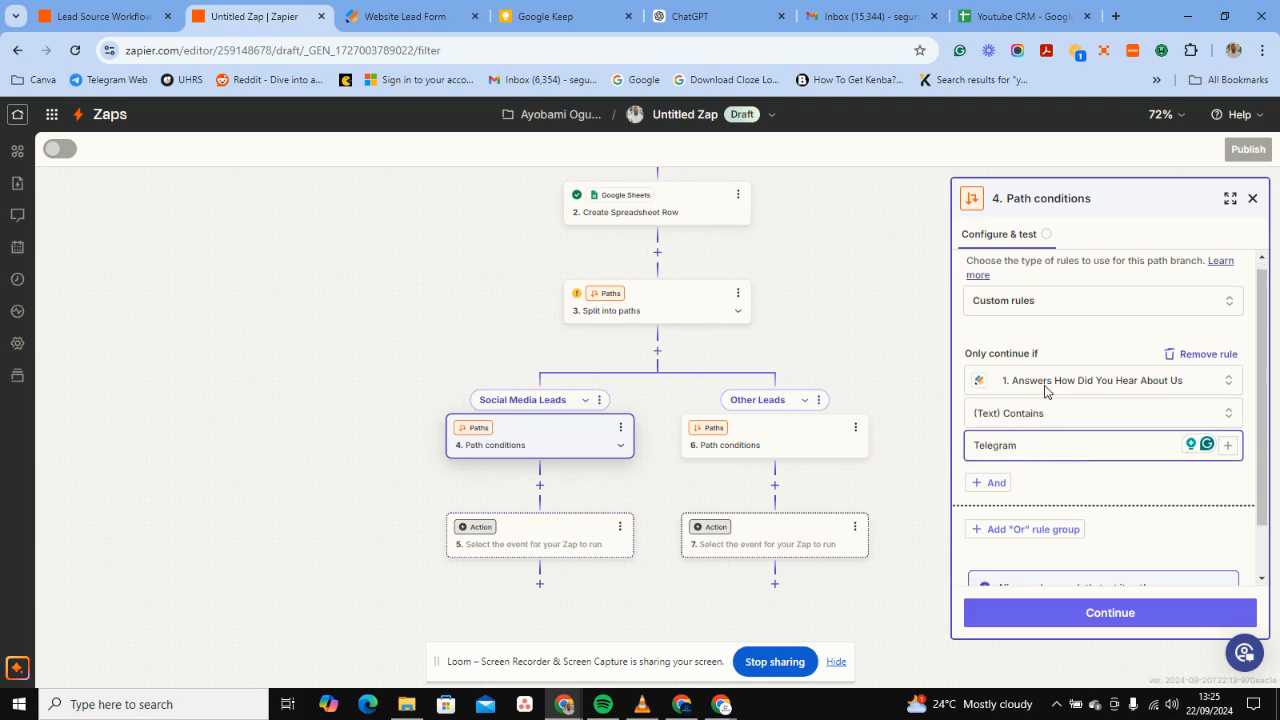
scroll(1045, 390, down, 2)
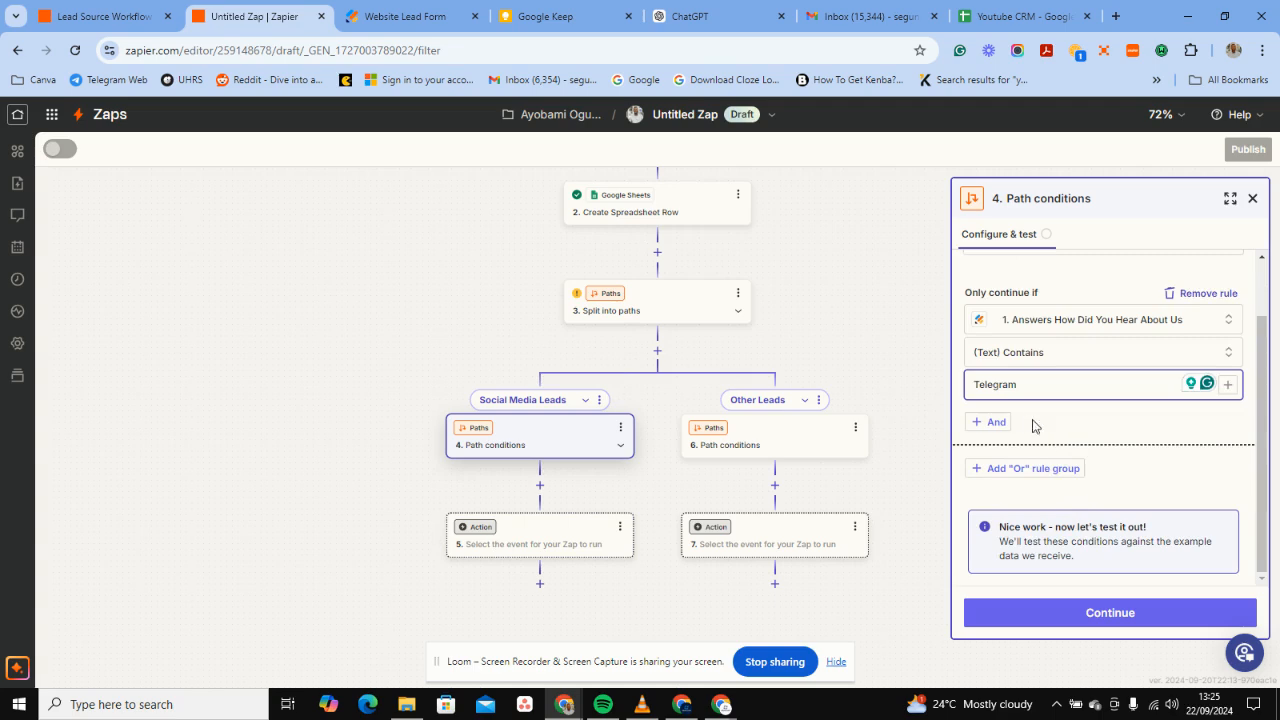
Add an OR rule group based on the How Did You Hear About Us answer.
click(1024, 469)
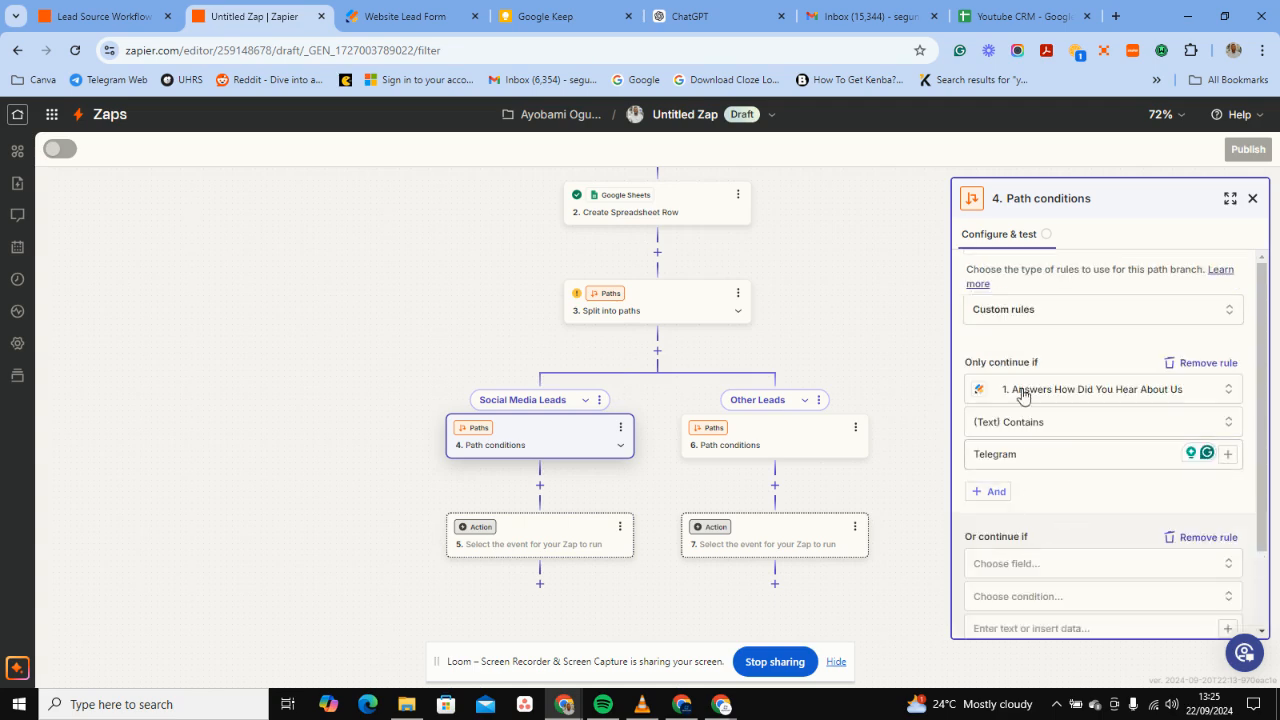
click(1013, 455)
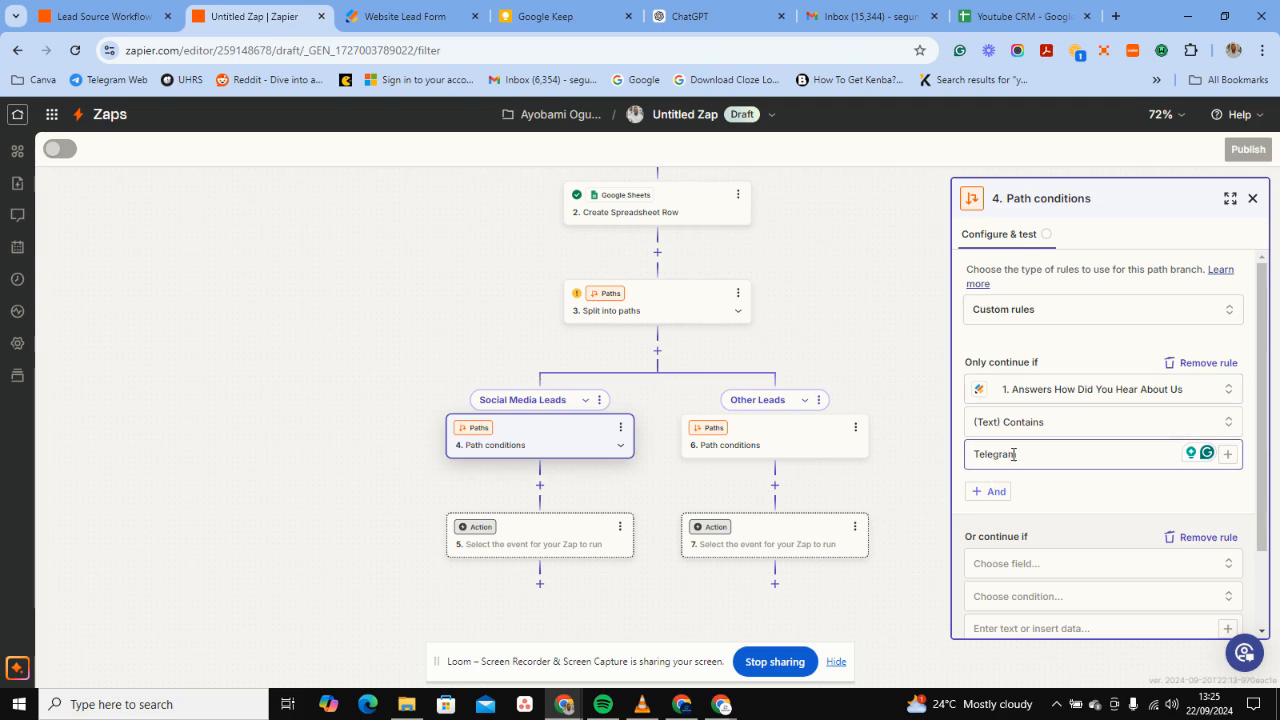
scroll(1007, 464, down, 2)
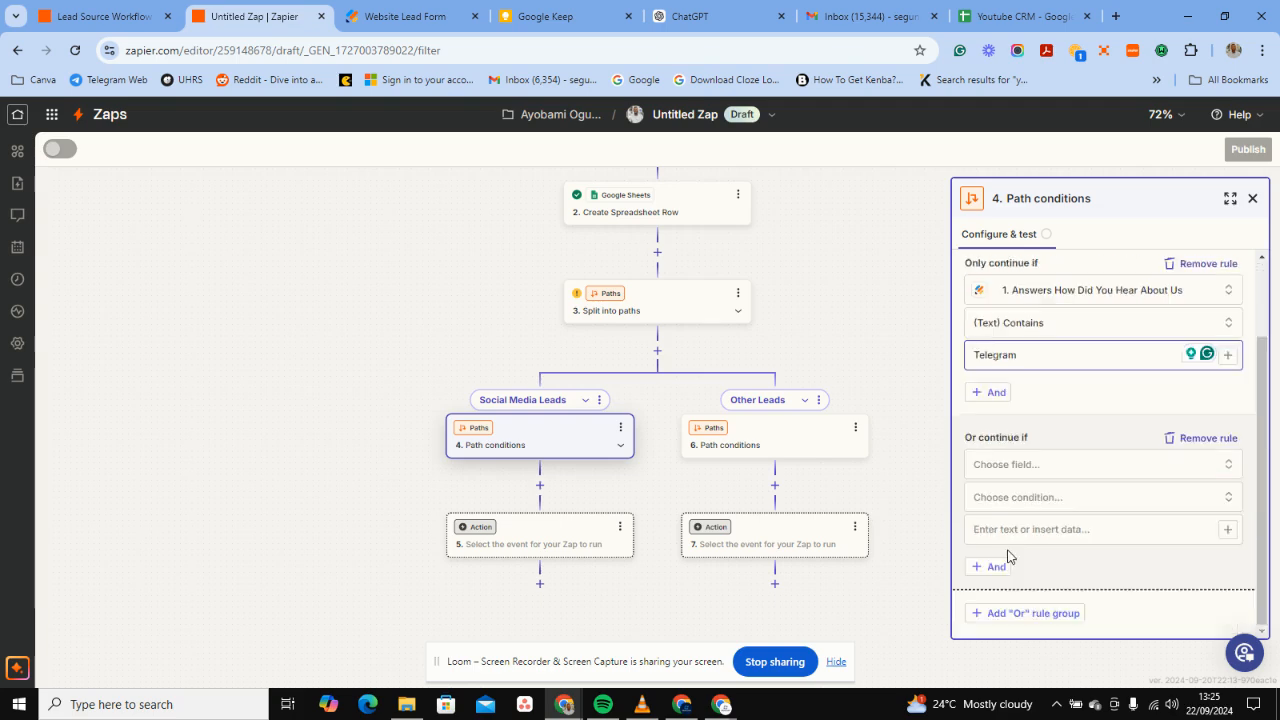
click(1007, 464)
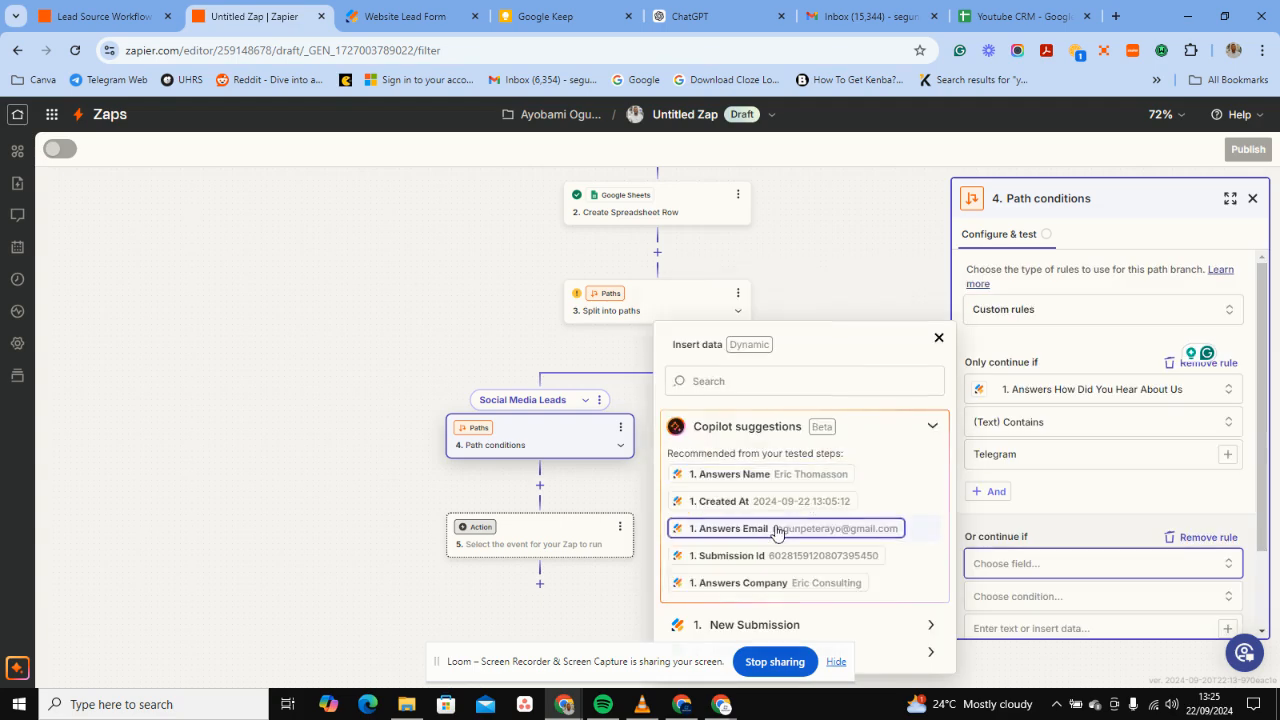
right_click(856, 615)
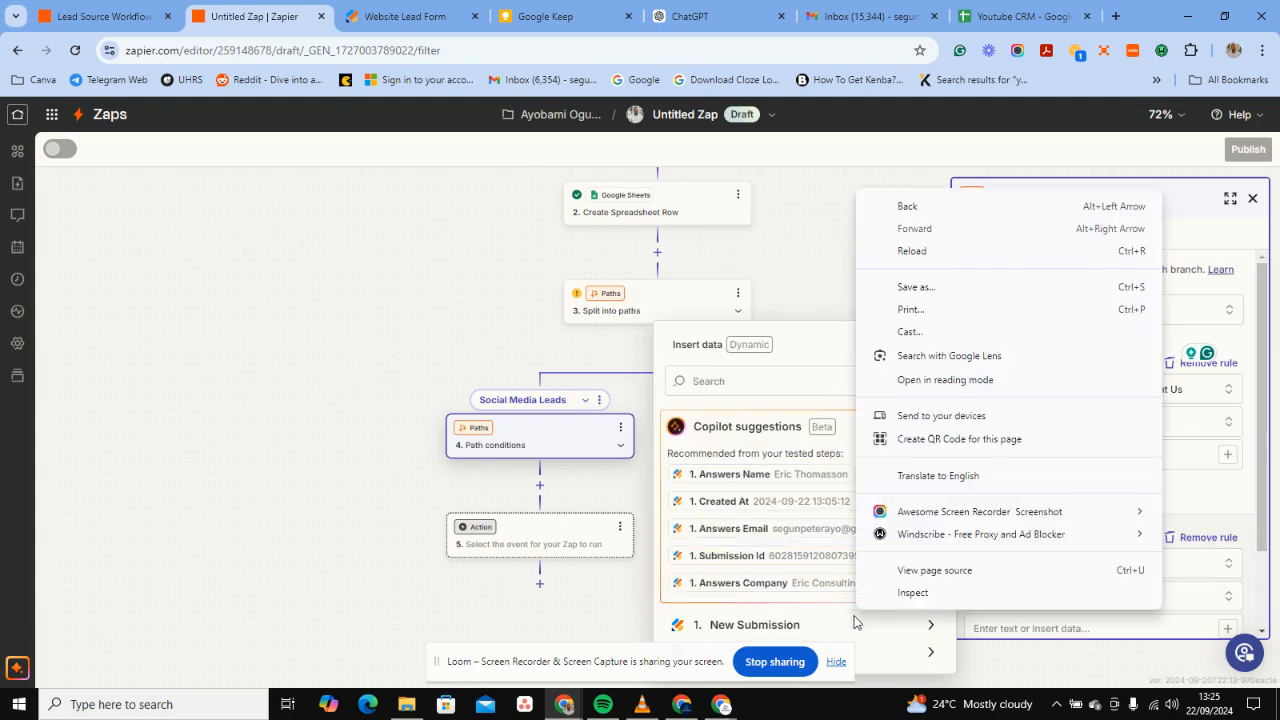
click(855, 622)
click(852, 620)
scroll(848, 520, down, 5)
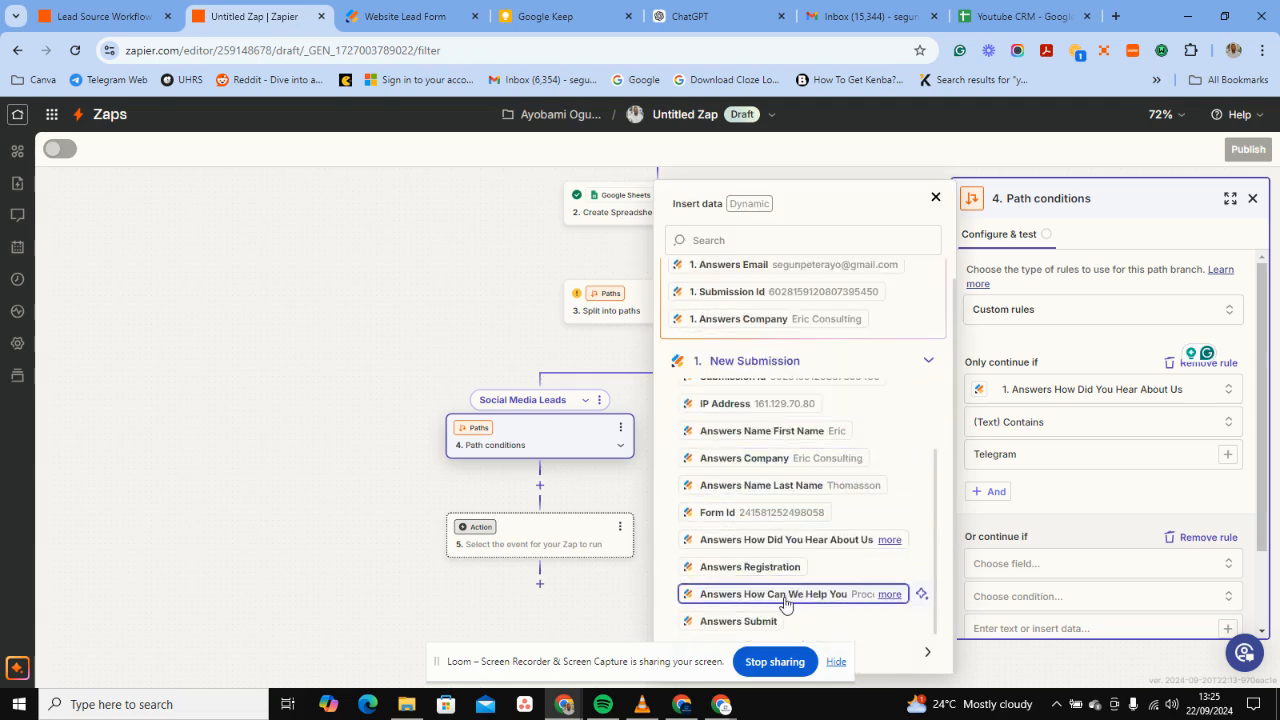
click(786, 539)
Make that OR rule (Text) Contains Youtube and add another empty OR group.
scroll(1085, 563, down, 1)
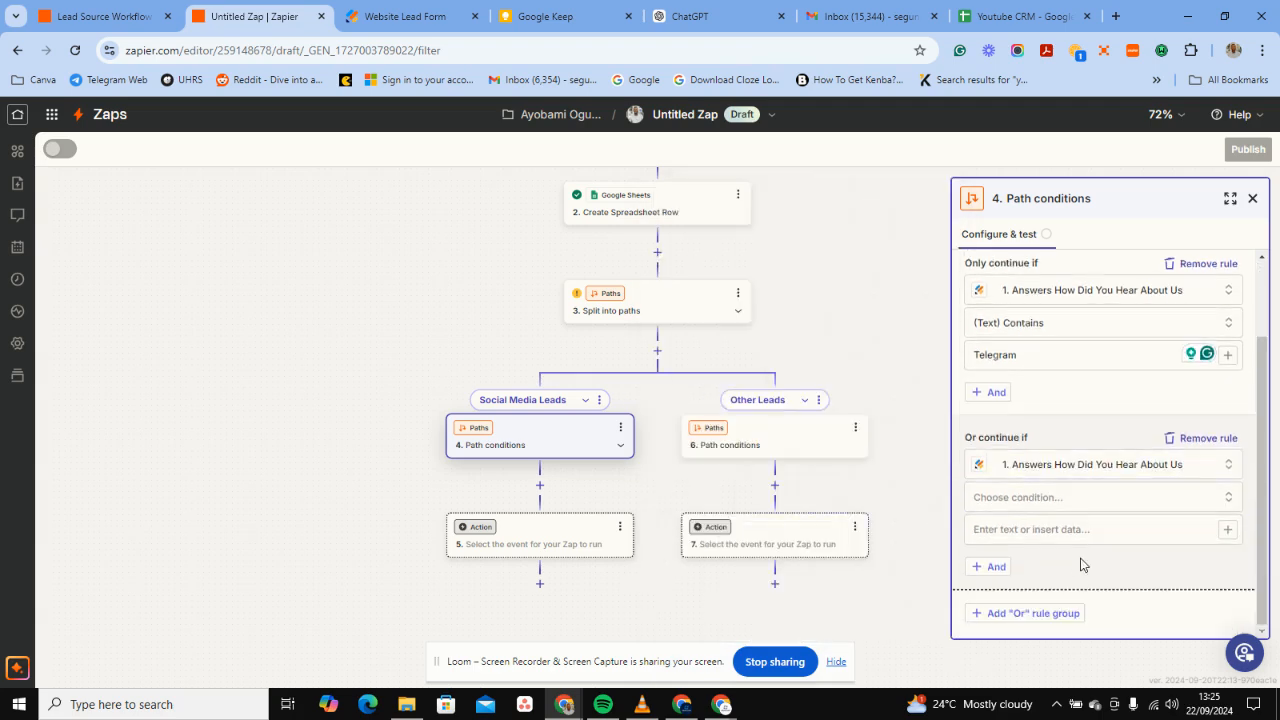
click(1066, 505)
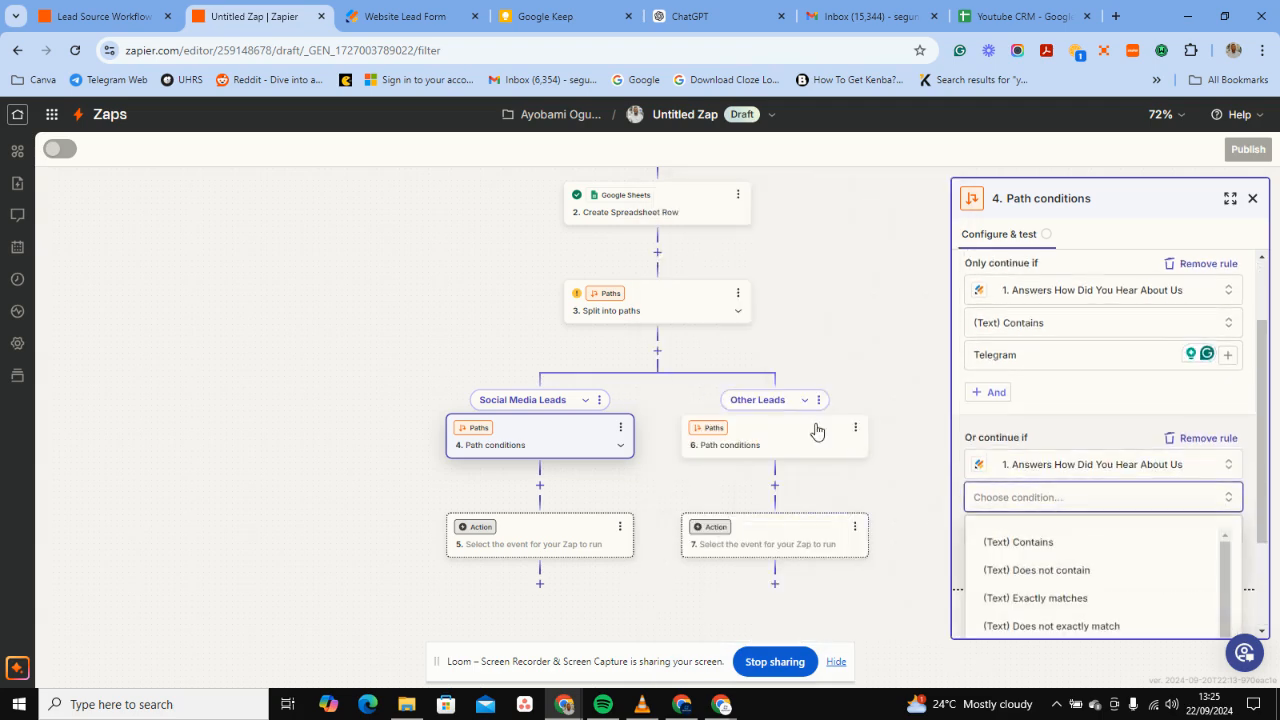
click(1016, 541)
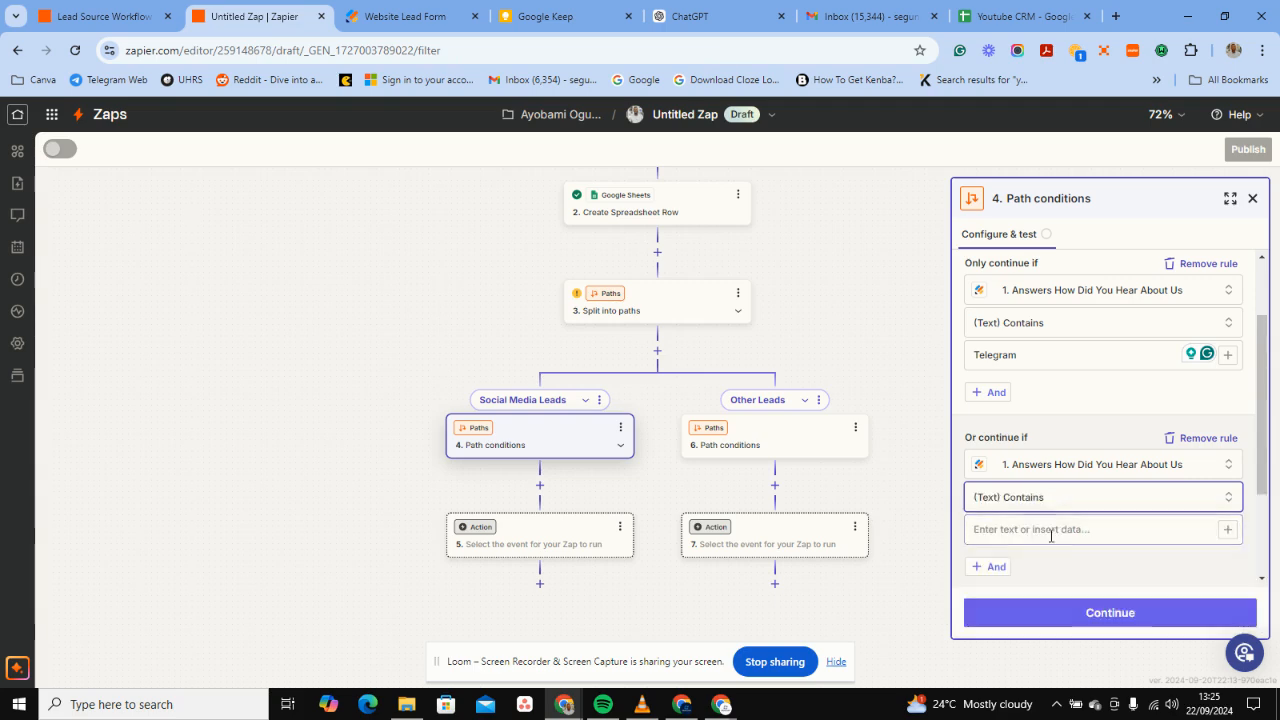
click(1050, 536)
text(Youtube)
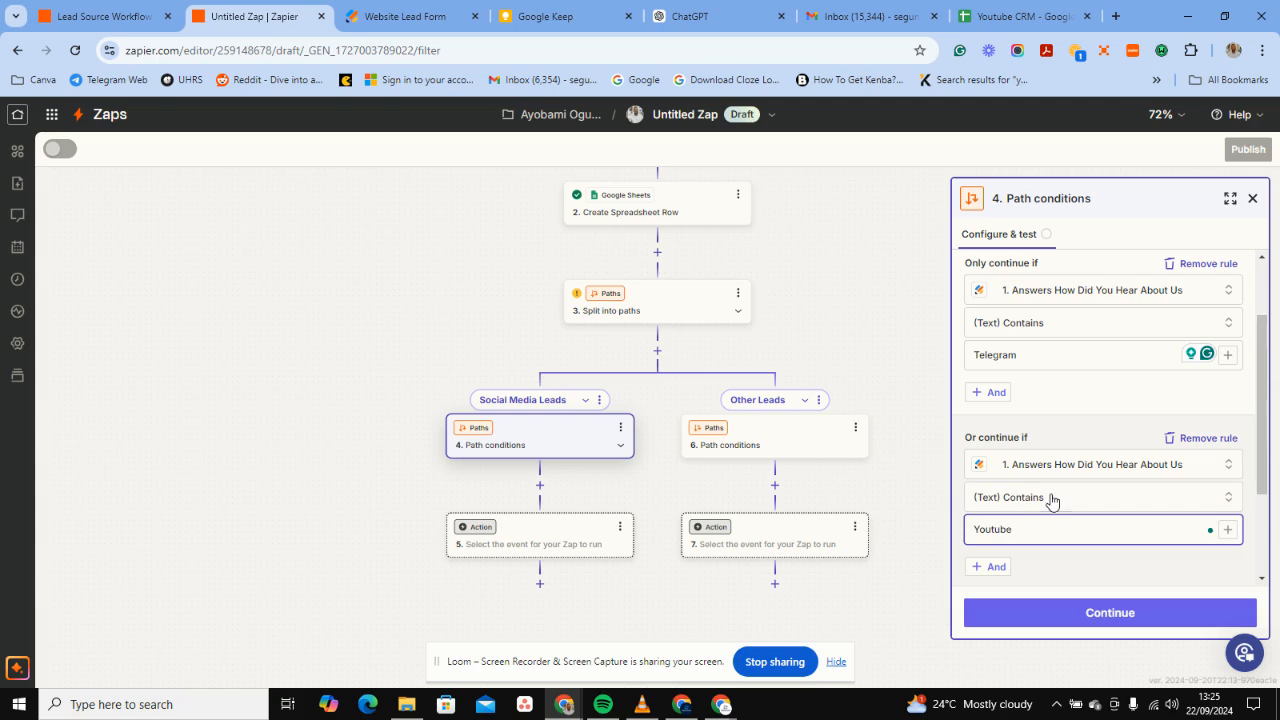
scroll(1054, 550, down, 2)
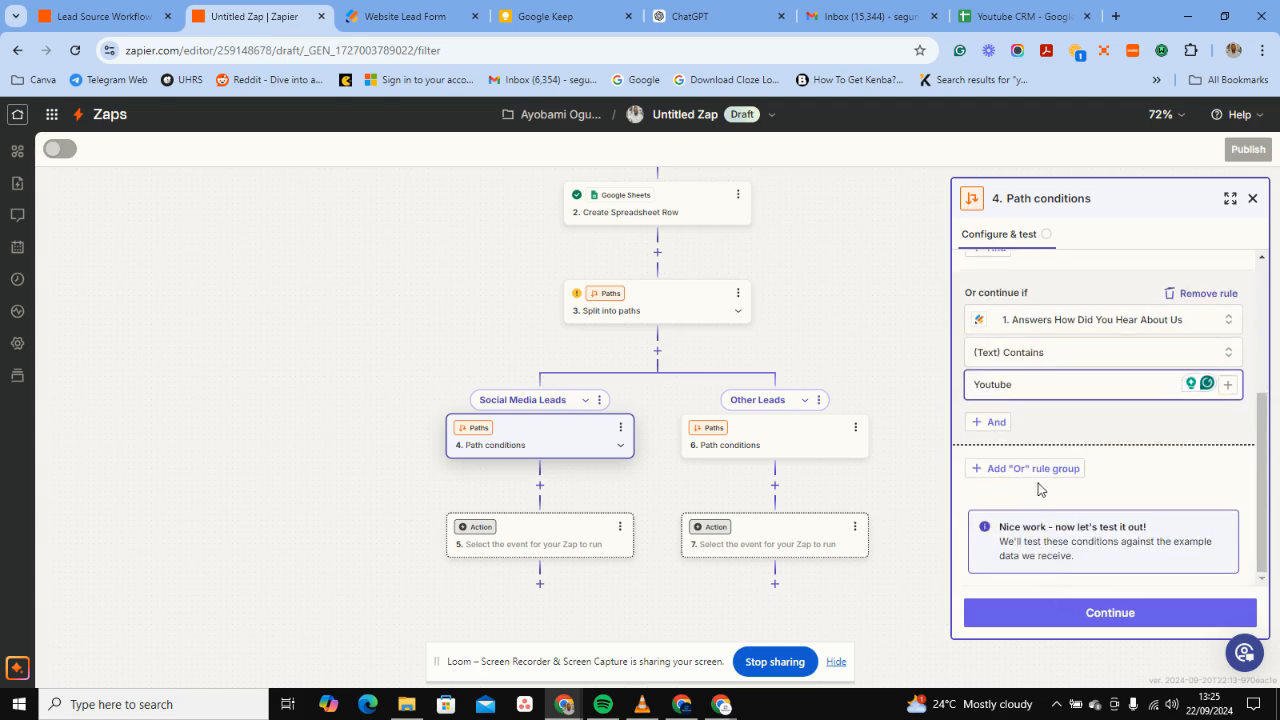
click(1034, 470)
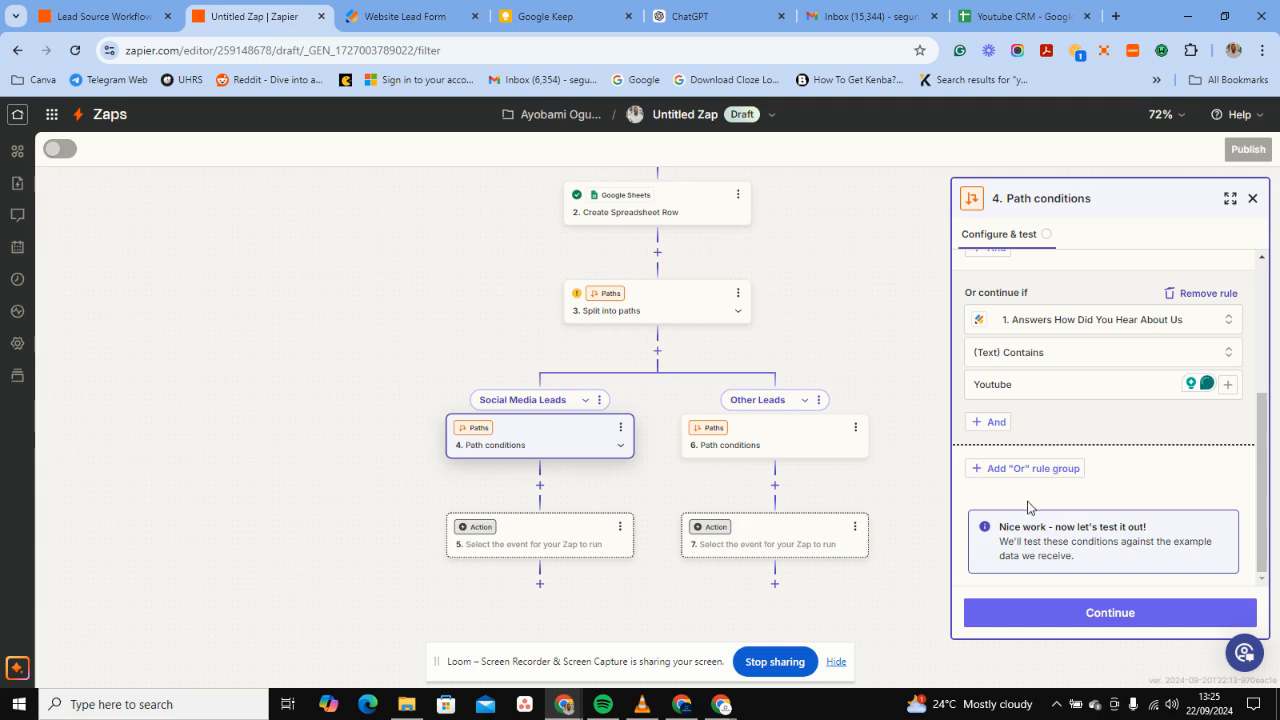
Set the third OR rule to How Did You Hear About Us (Text) Contains Discord, adding another OR group.
click(1029, 474)
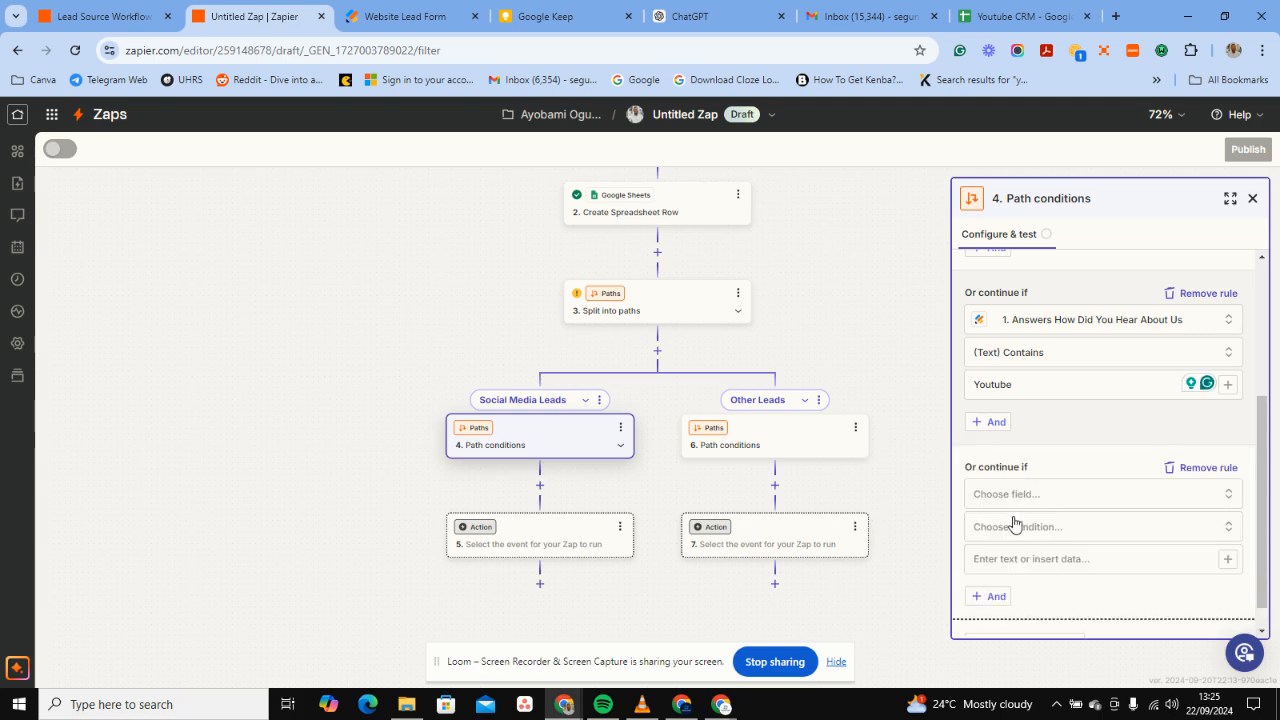
click(1013, 494)
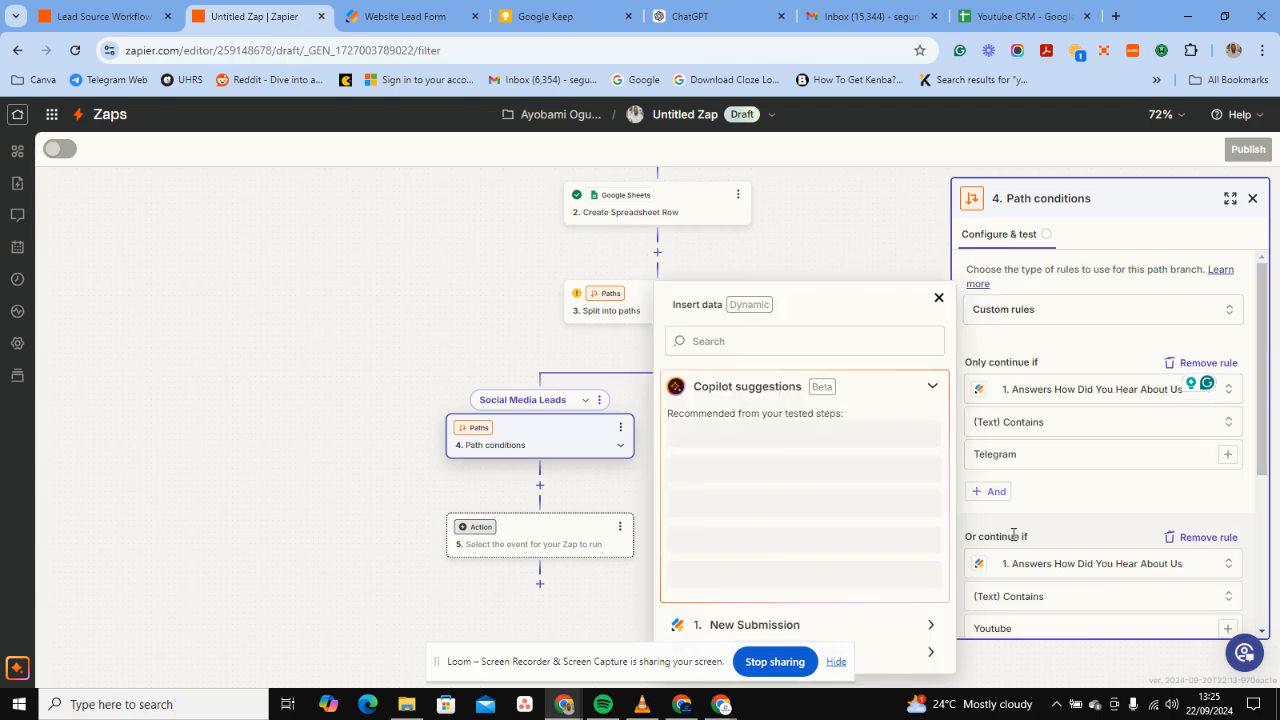
click(795, 624)
scroll(805, 483, down, 2)
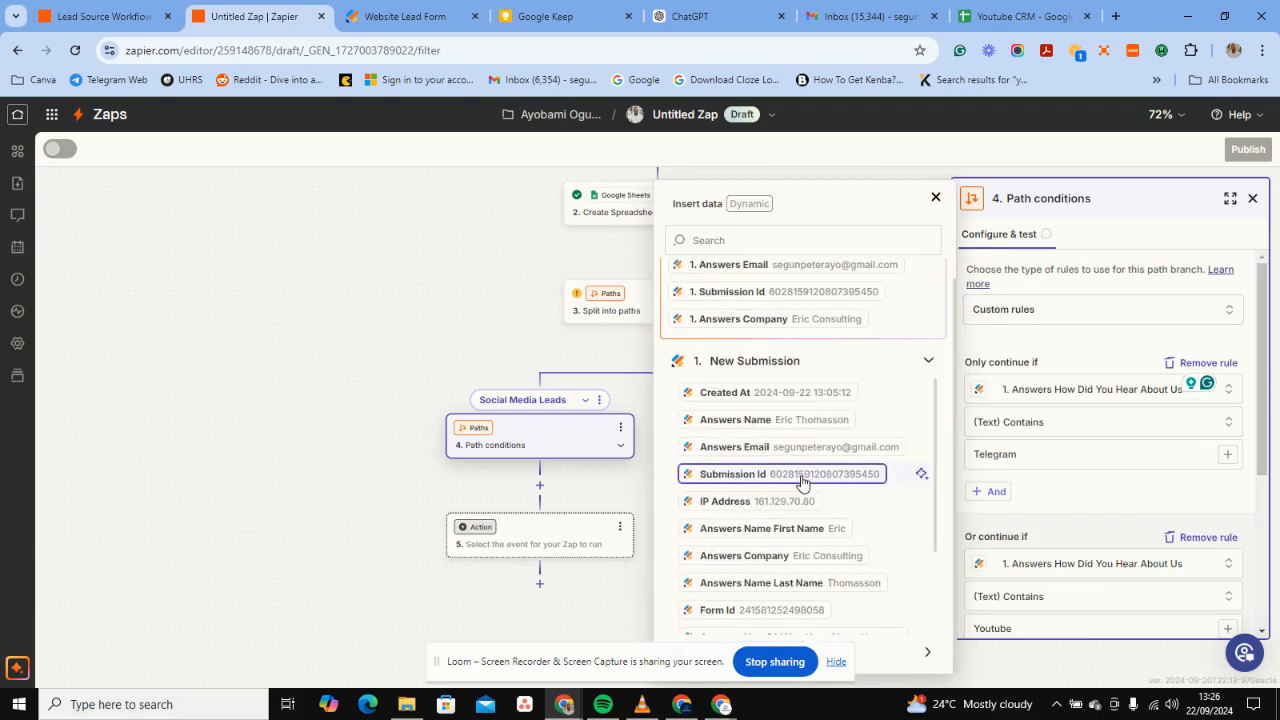
scroll(785, 588, down, 2)
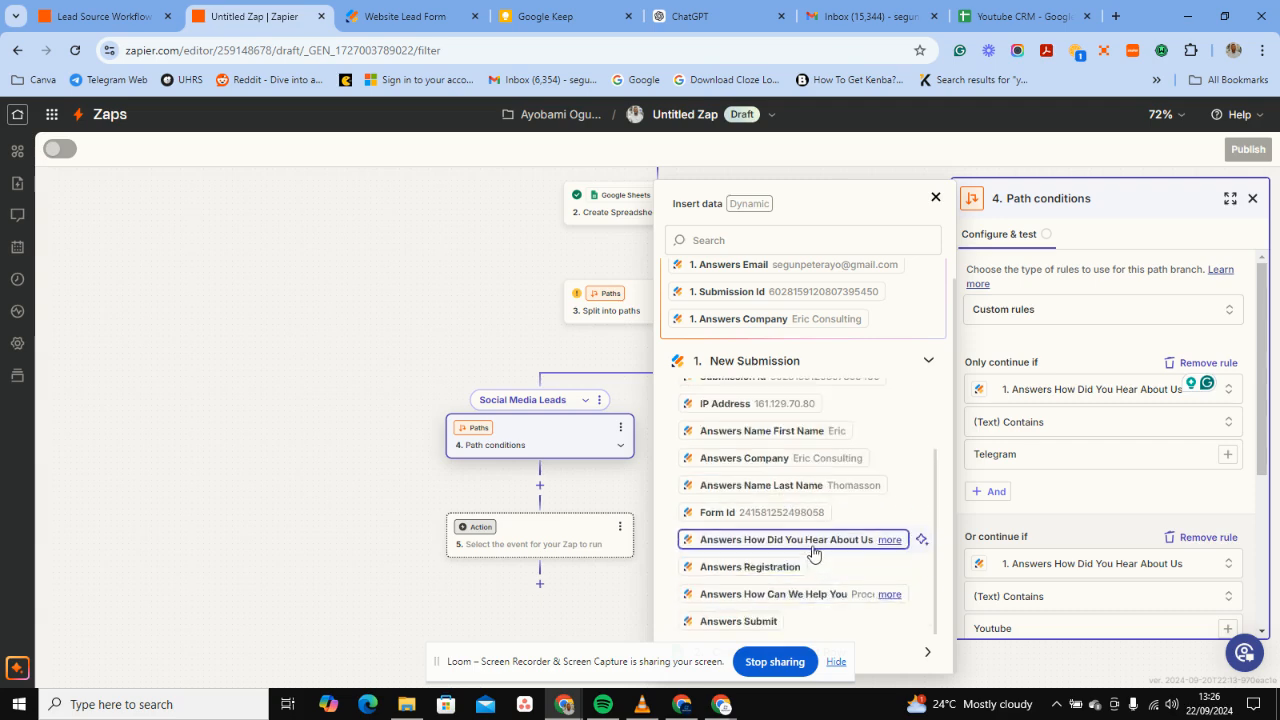
click(813, 553)
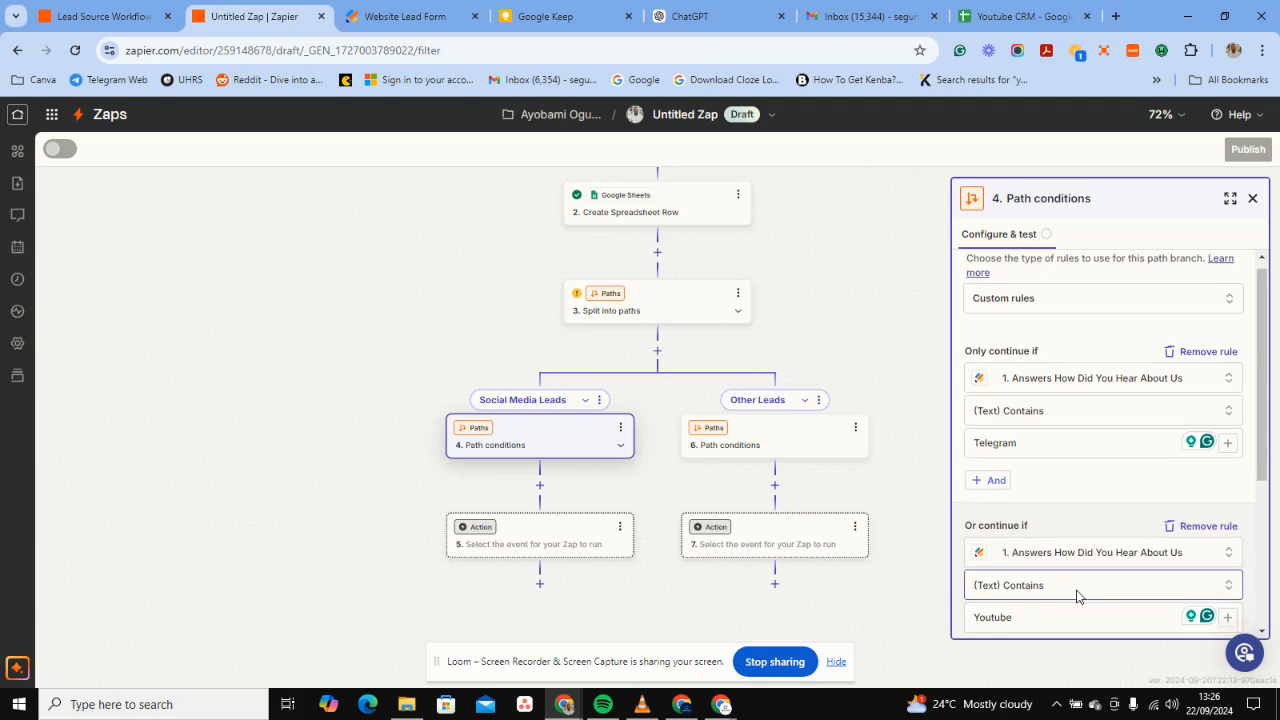
scroll(1078, 592, down, 4)
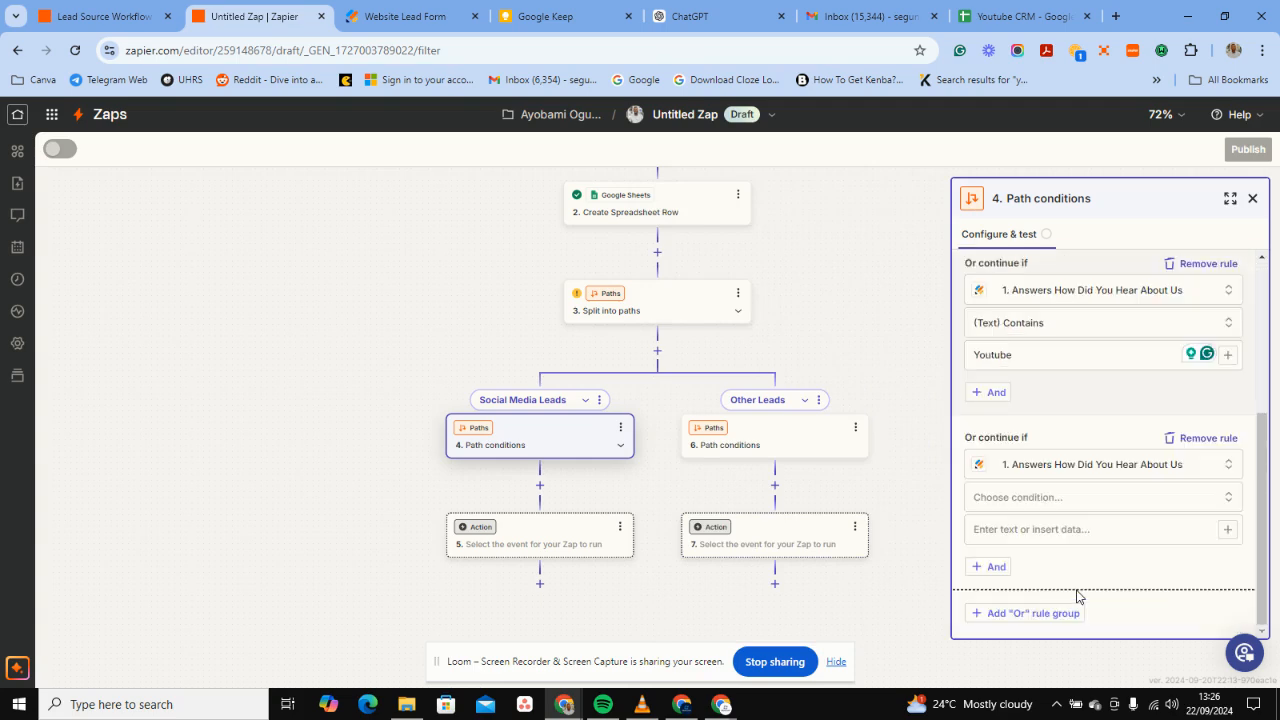
click(1051, 510)
click(1017, 543)
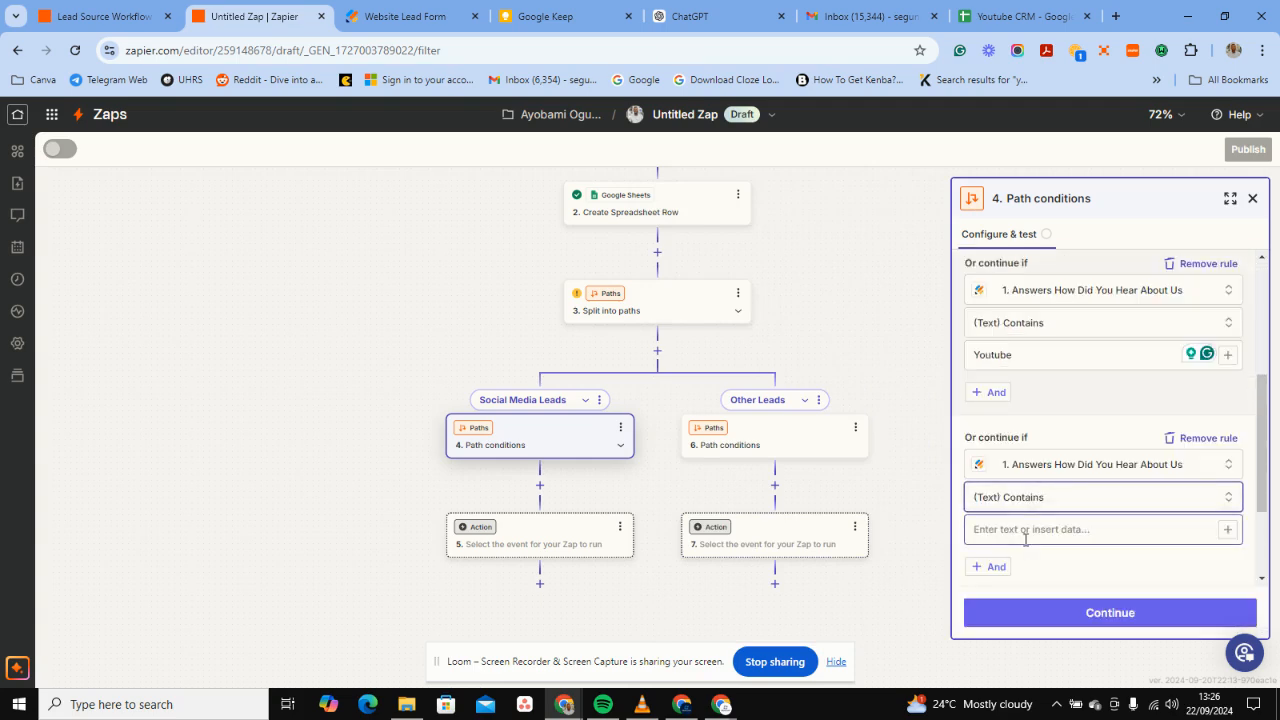
click(1026, 541)
text(Discord)
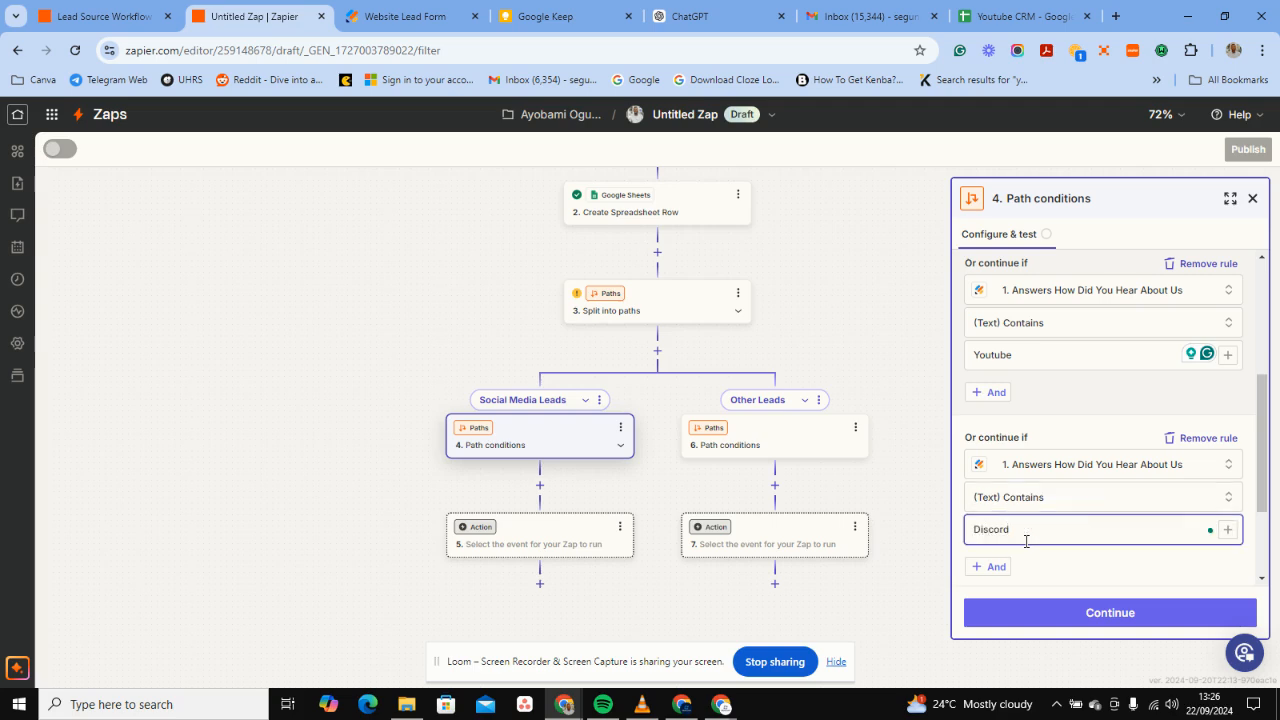
scroll(1108, 474, down, 2)
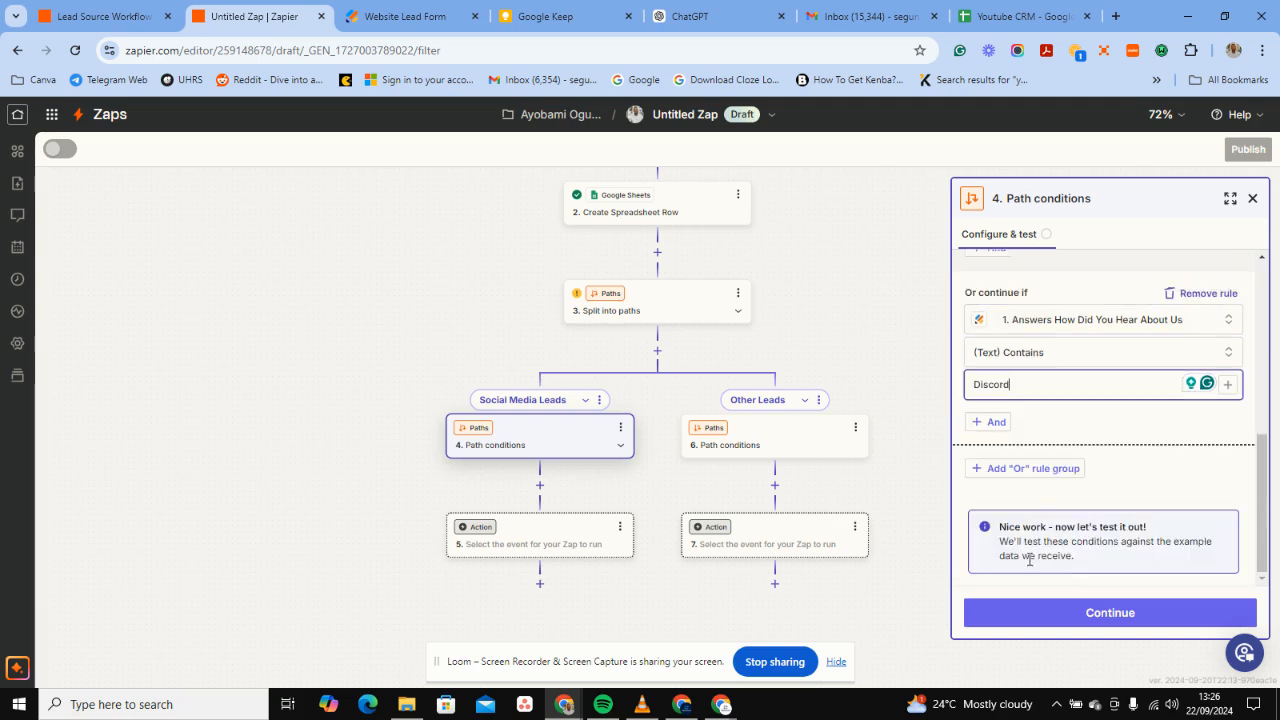
click(1004, 470)
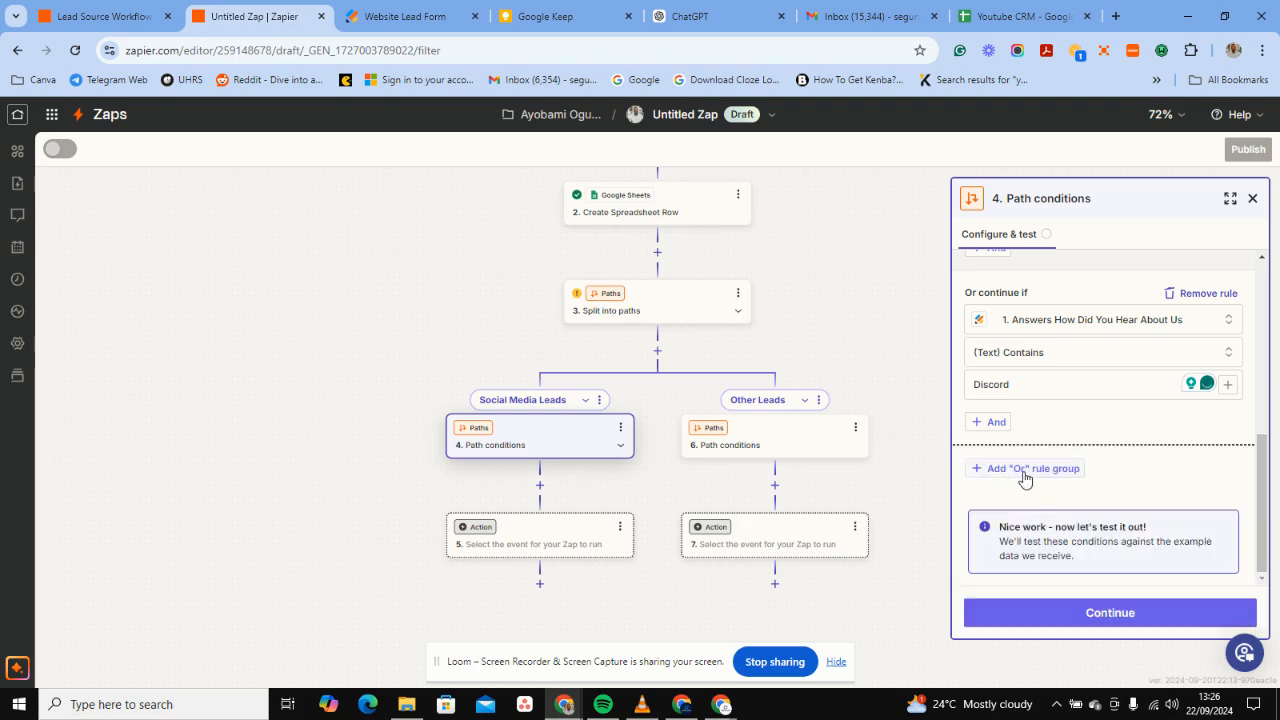
Add a fourth OR rule group based on the How Did You Hear About Us answer.
click(1024, 470)
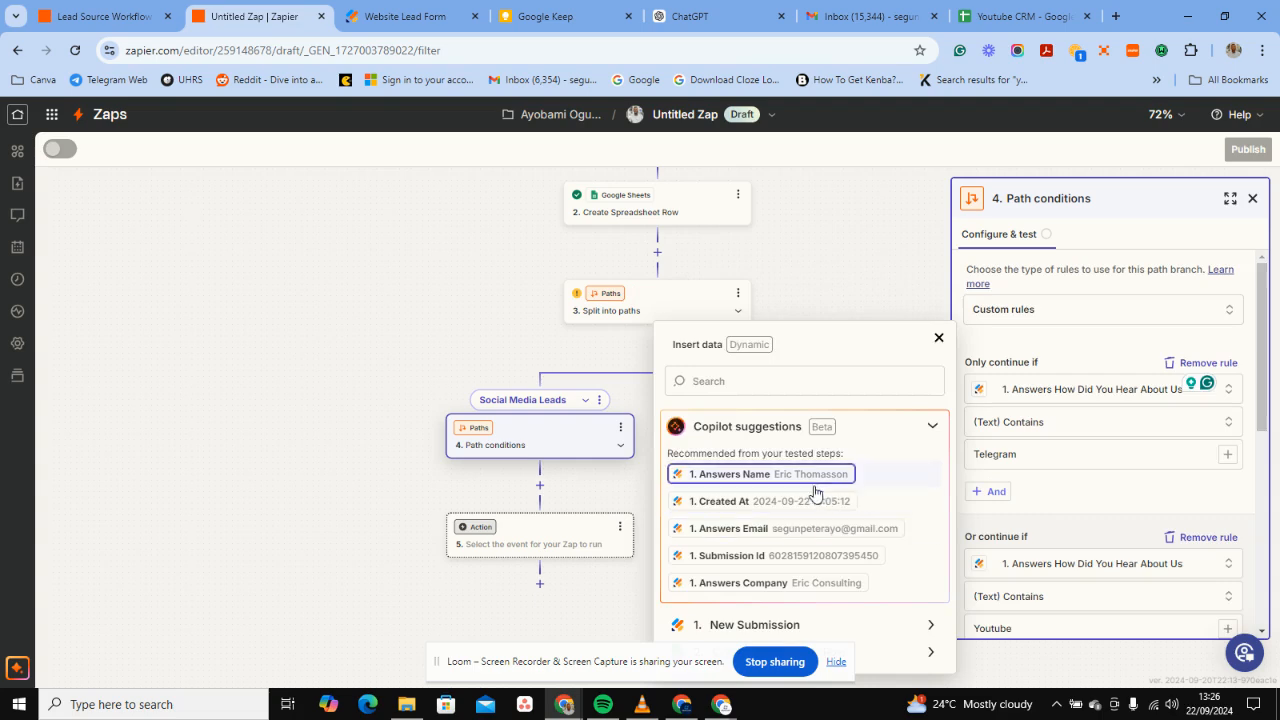
scroll(1130, 487, down, 5)
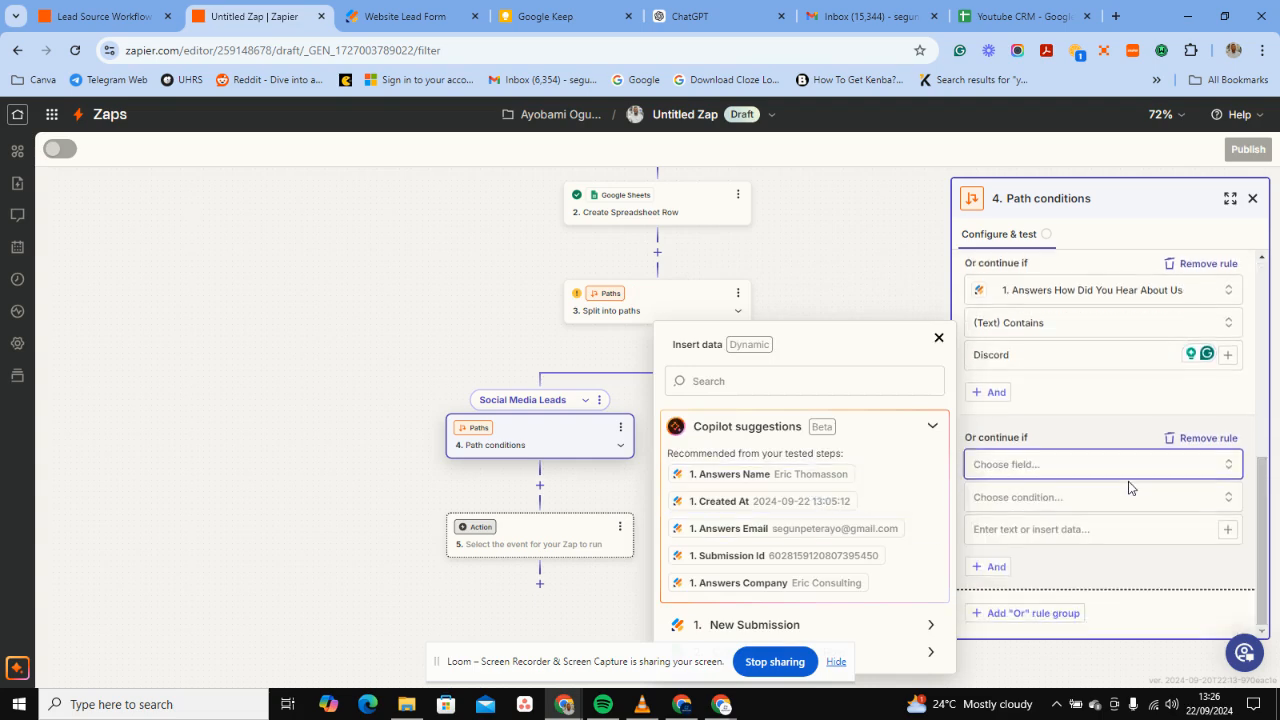
scroll(1130, 487, up, 3)
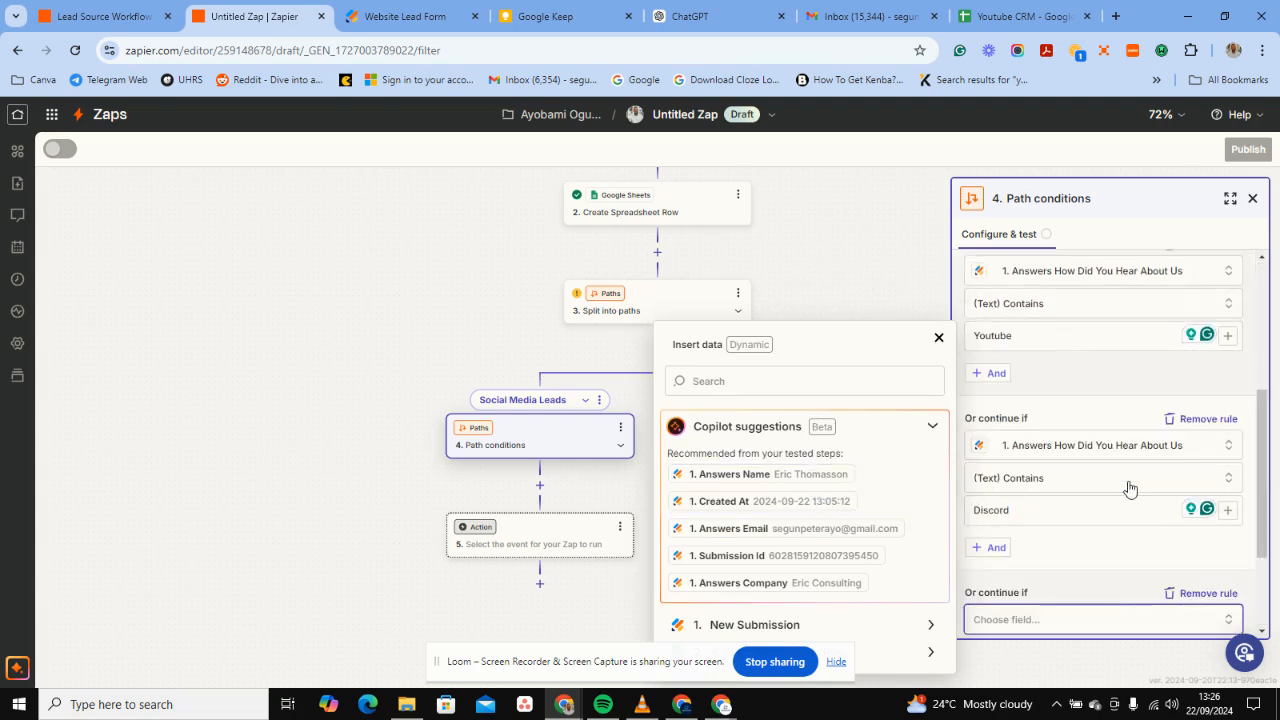
scroll(1130, 487, up, 2)
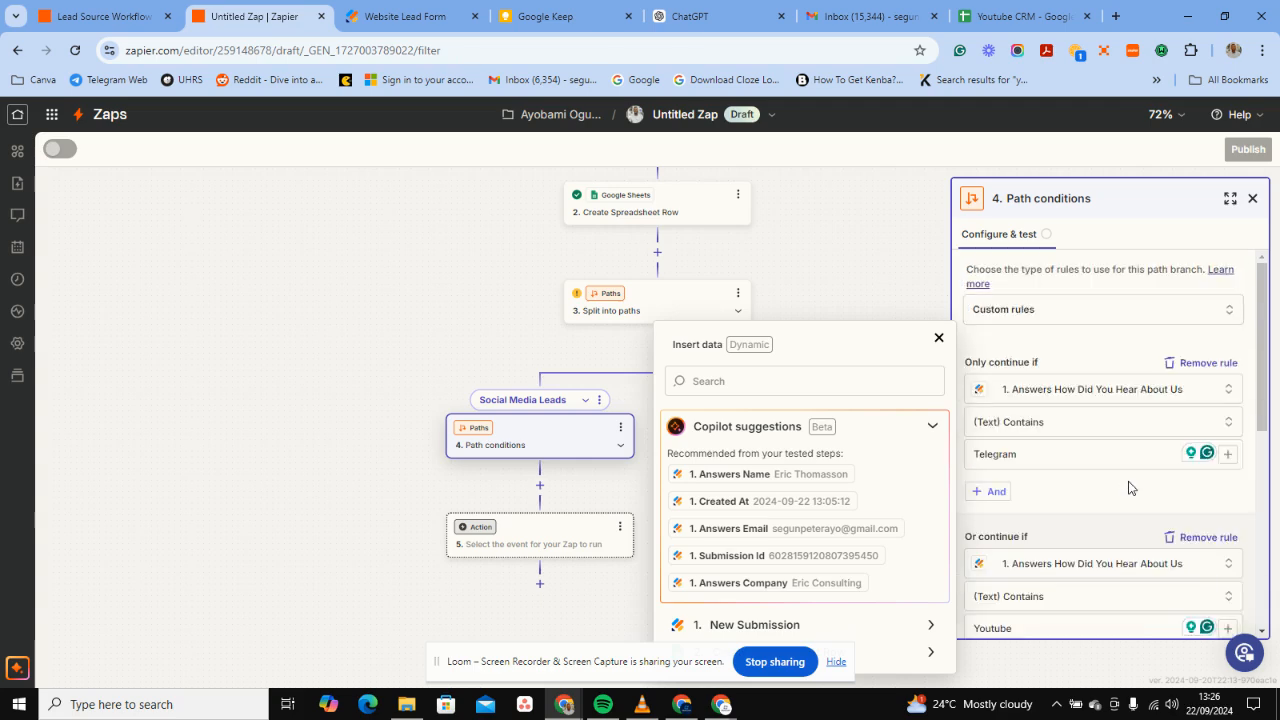
scroll(1128, 487, down, 5)
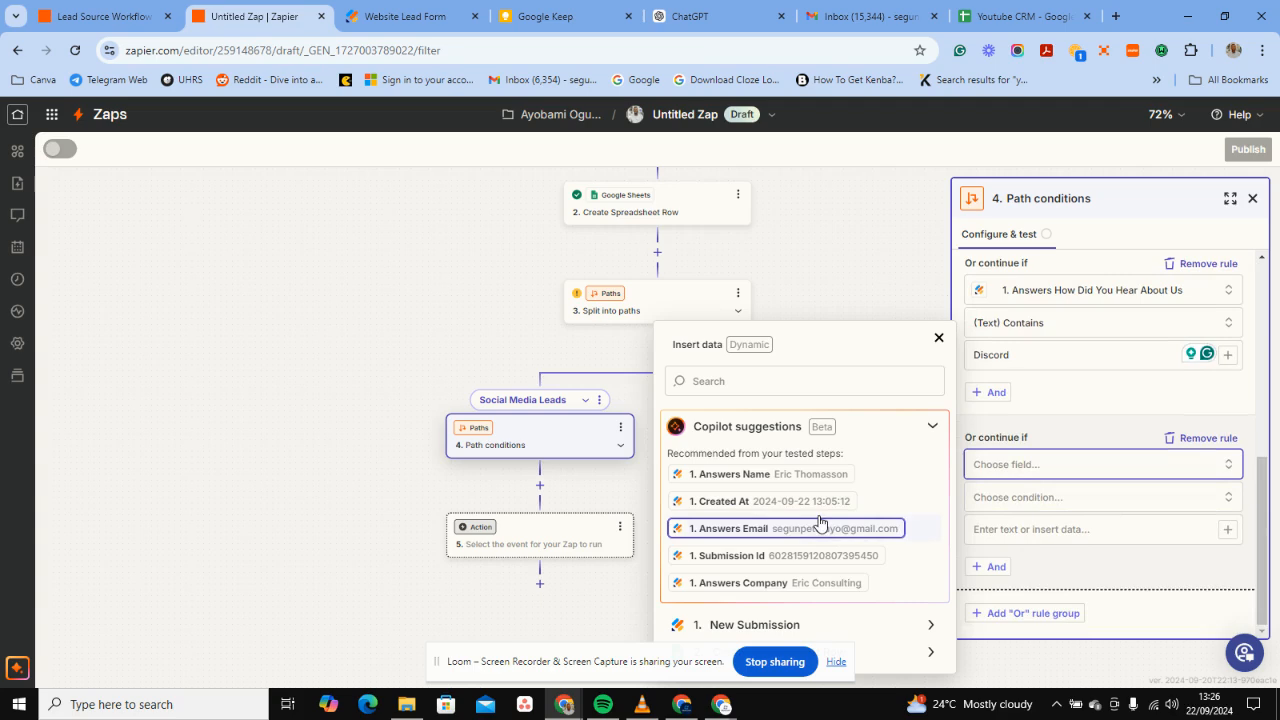
click(906, 627)
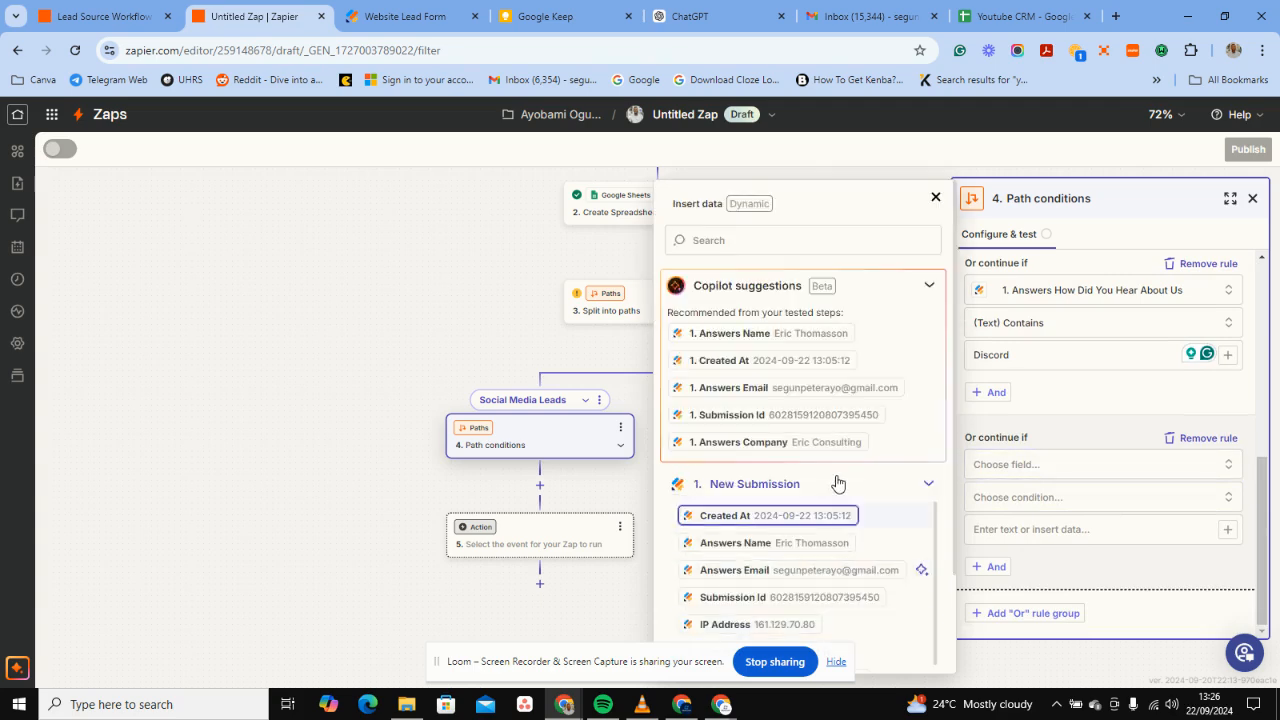
scroll(838, 483, down, 1)
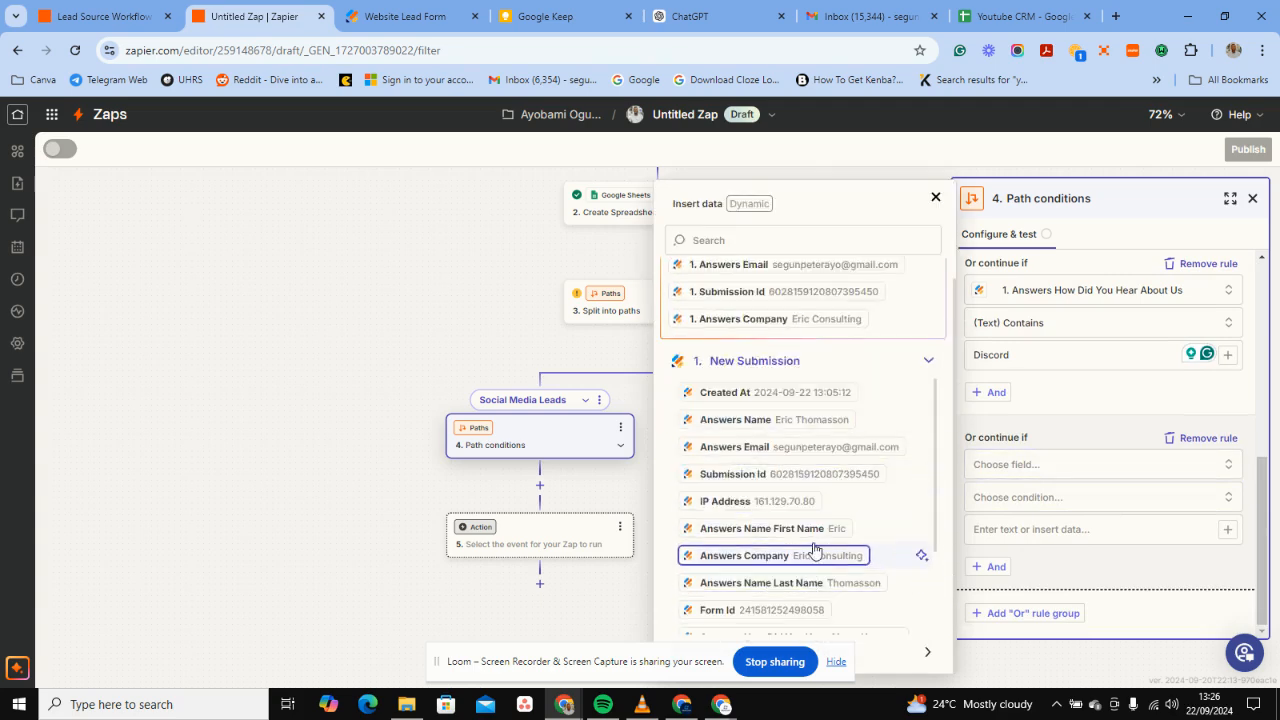
scroll(815, 548, down, 1)
scroll(815, 548, down, 2)
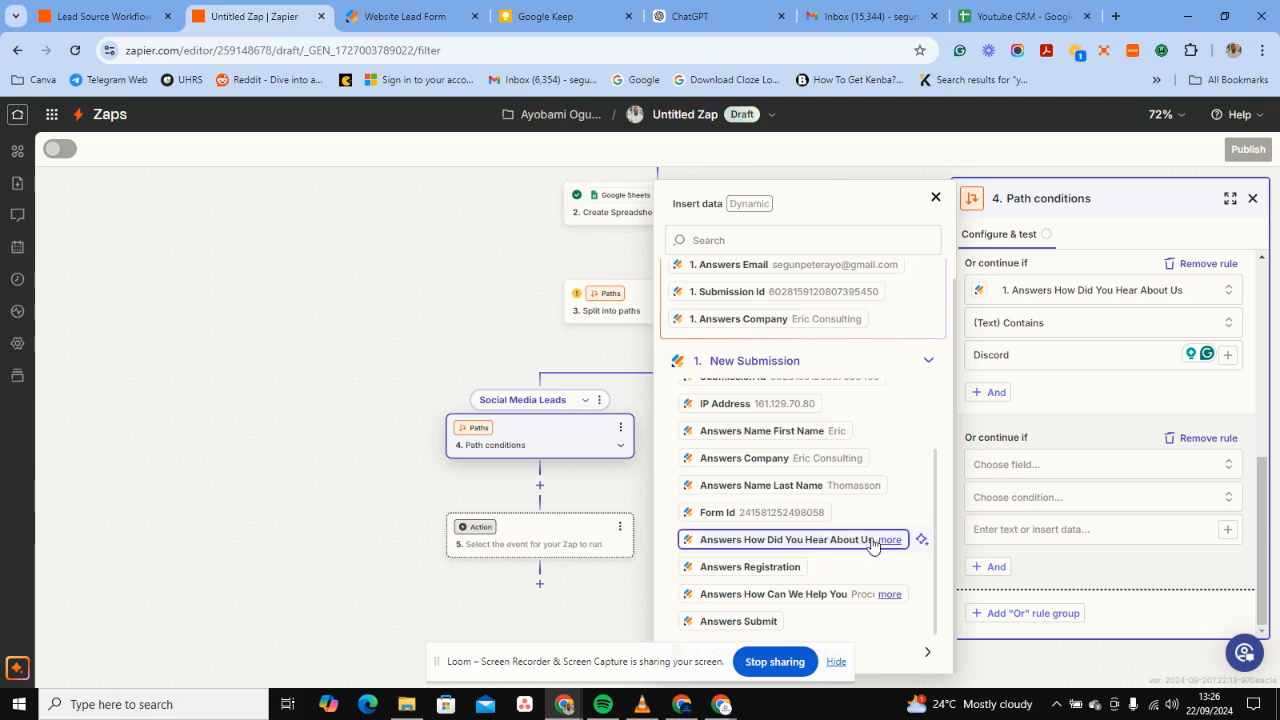
click(869, 537)
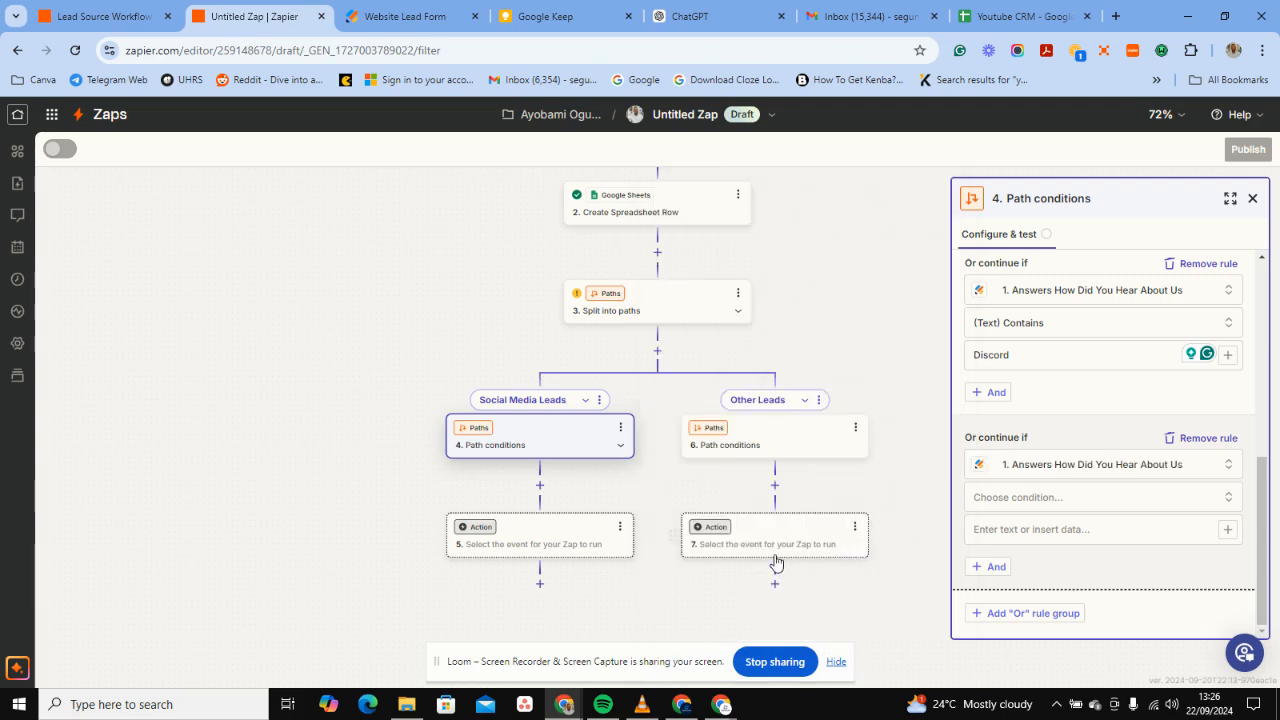
Make the fourth rule (Text) Contains Facebook and test the conditions against the sample.
click(1080, 494)
click(1023, 540)
click(1025, 538)
text(Facebook)
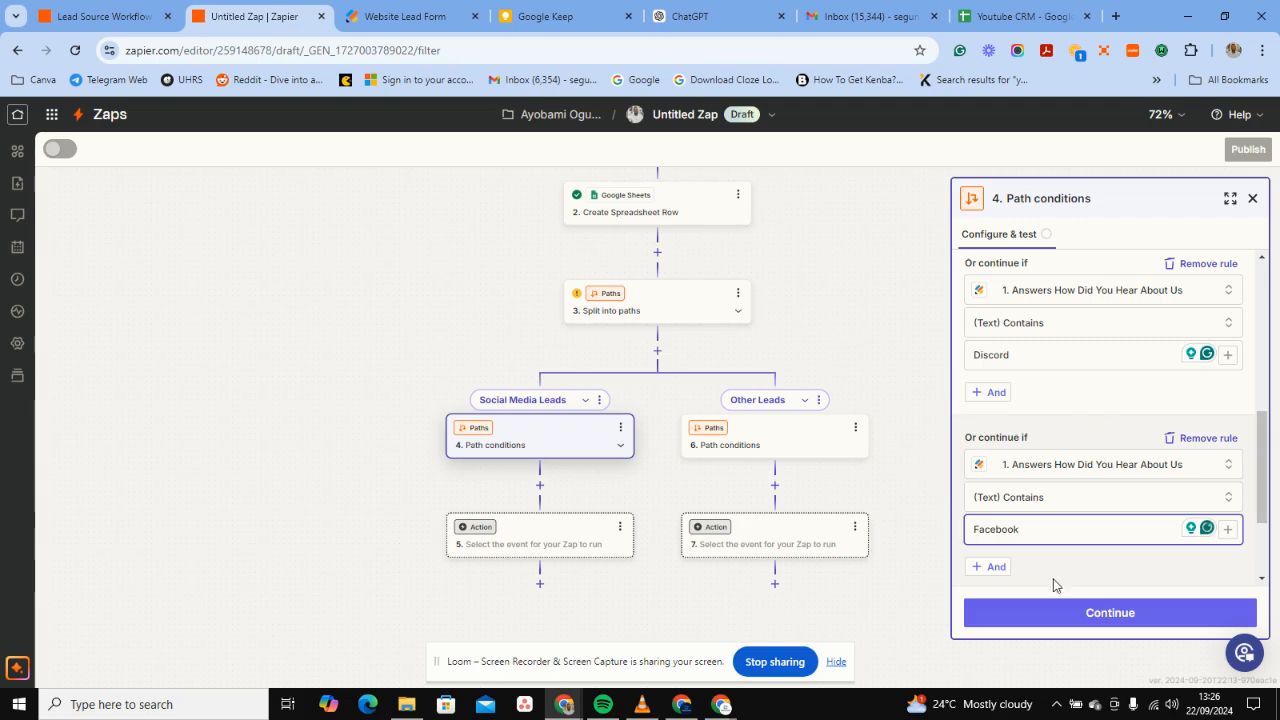
click(1023, 606)
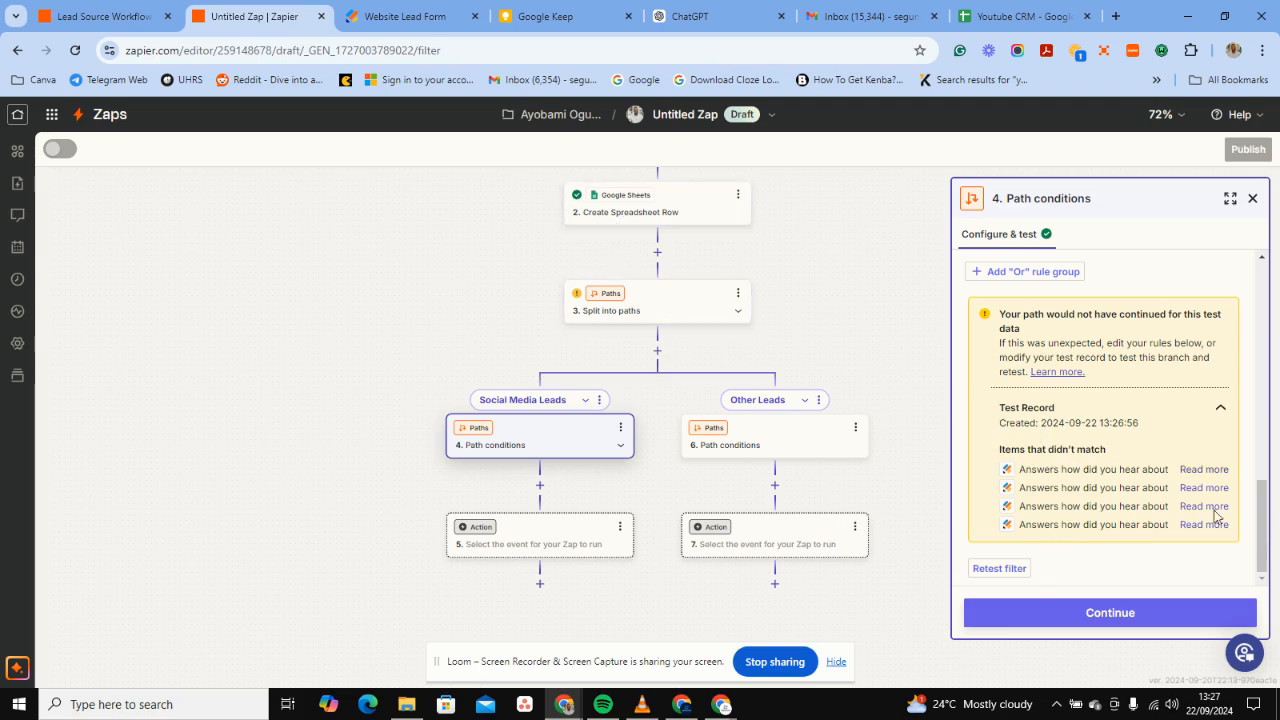
Choose Gmail with the Send Email event as the Social Media Leads action.
click(1036, 615)
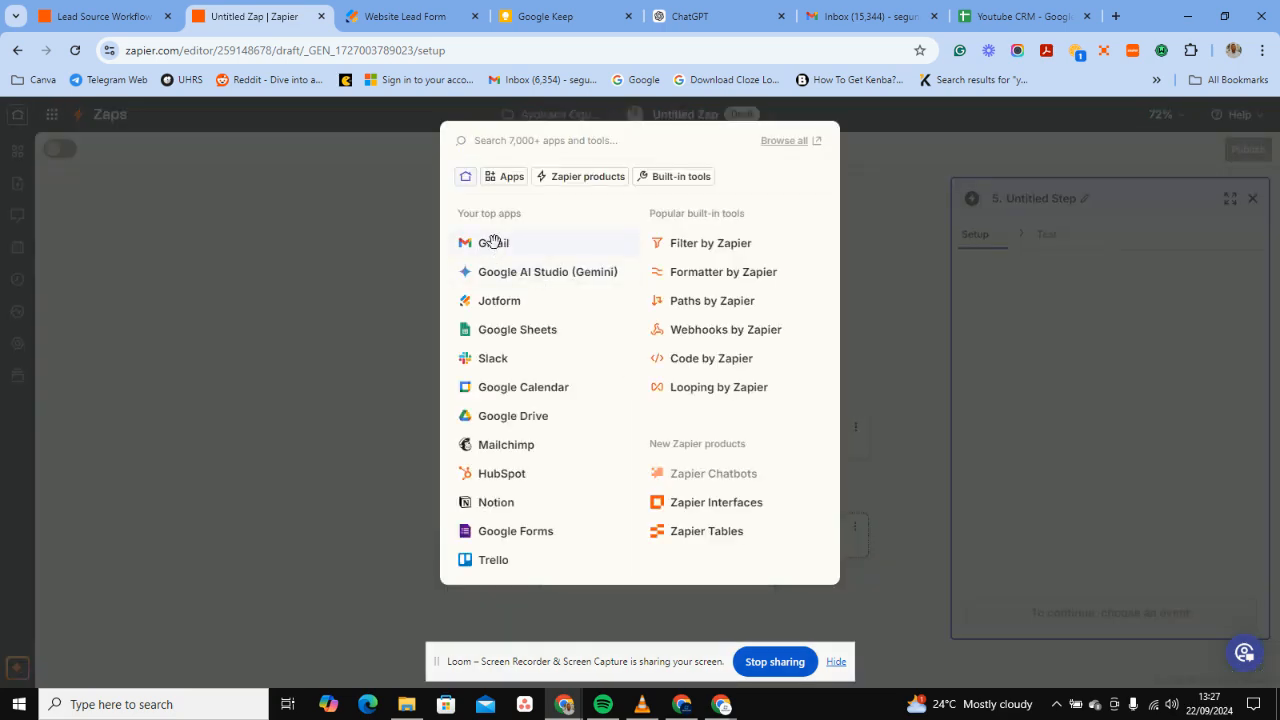
click(494, 243)
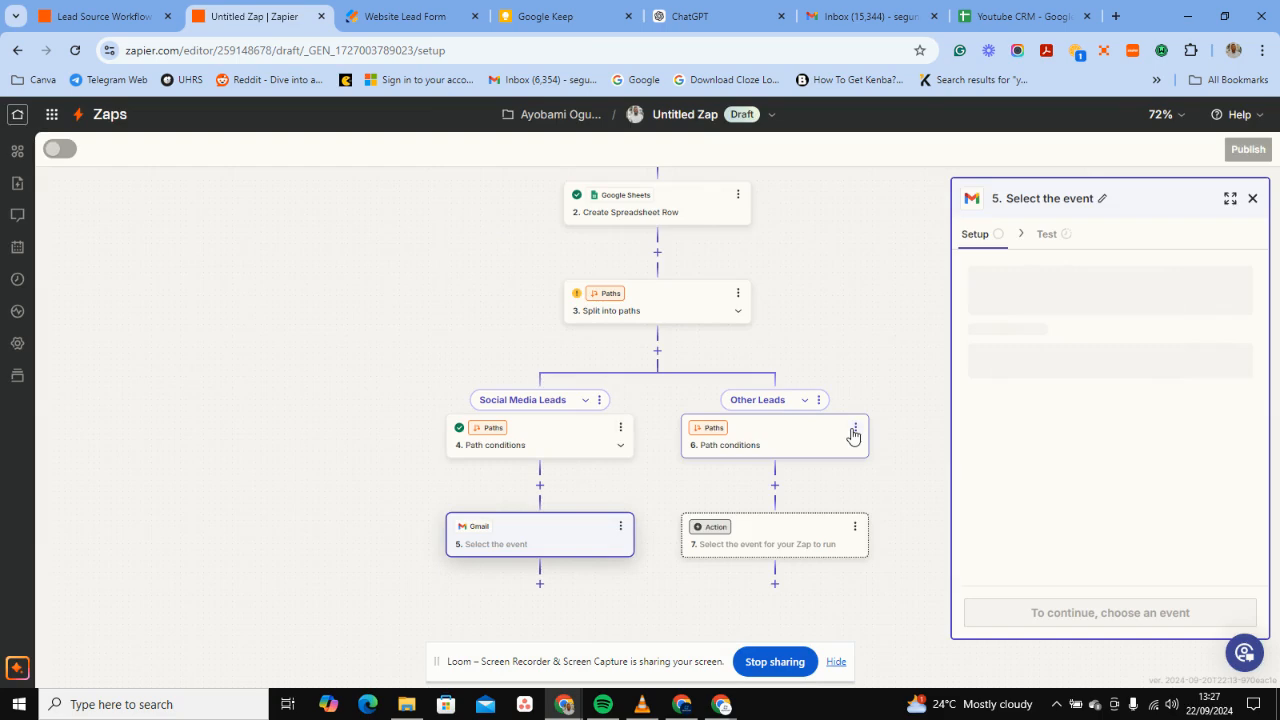
click(1080, 371)
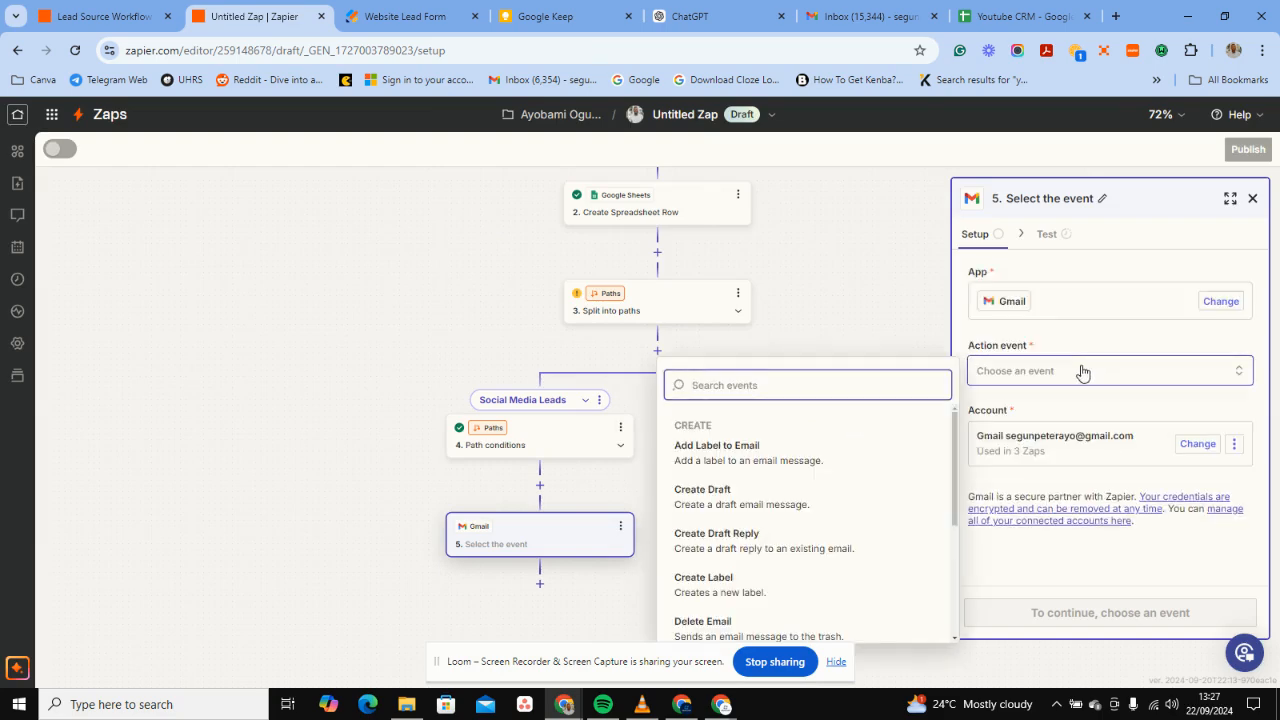
scroll(771, 586, down, 4)
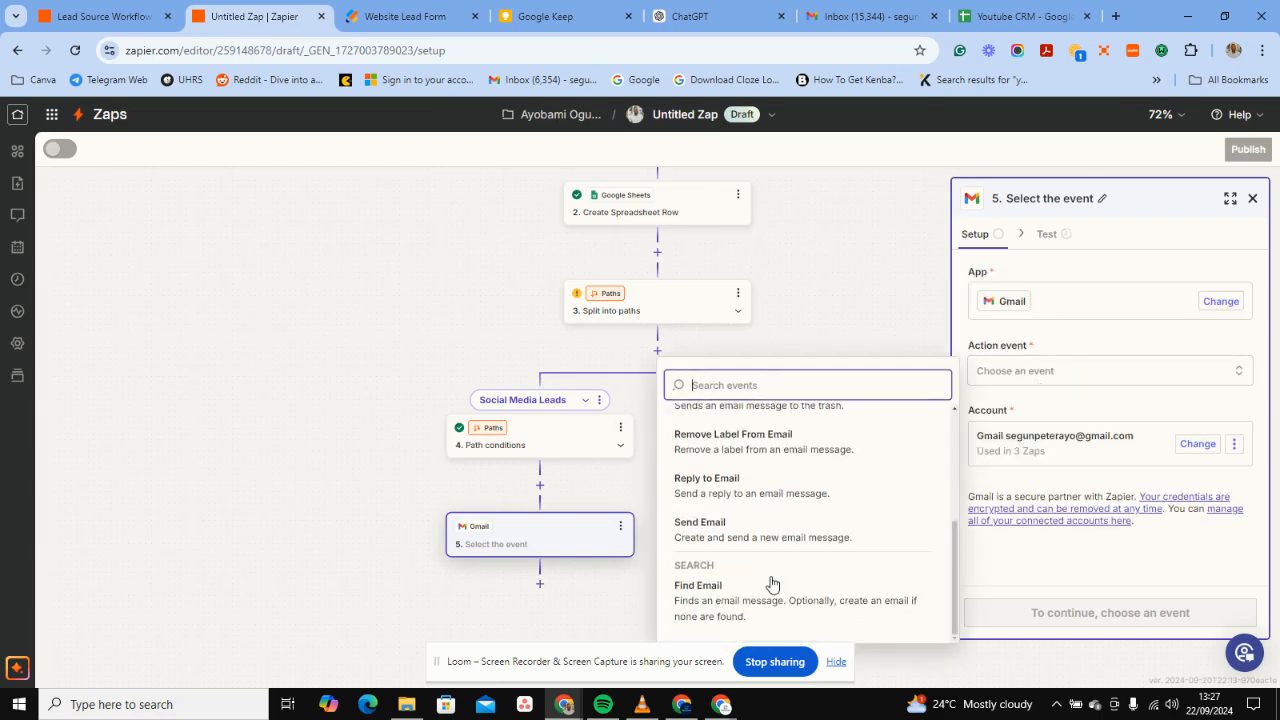
click(757, 531)
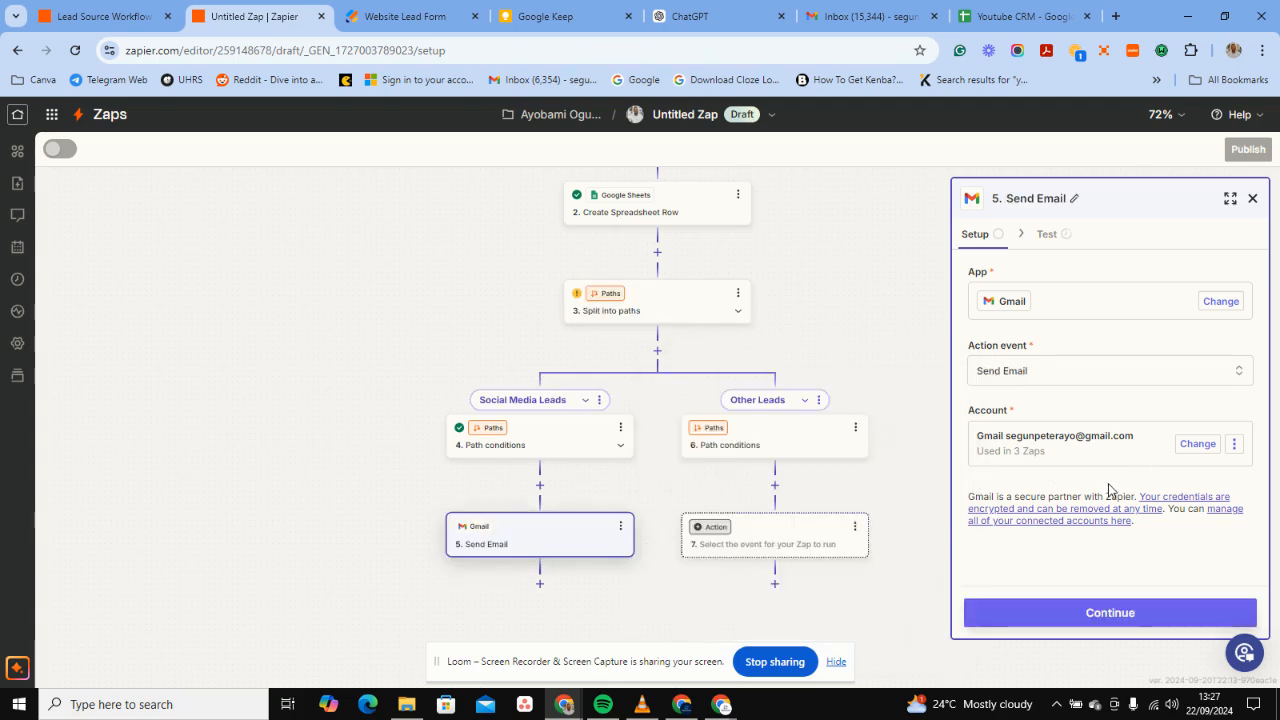
Enter the recipient's e-mail address in To and set From Name to SpagAI.
click(1059, 628)
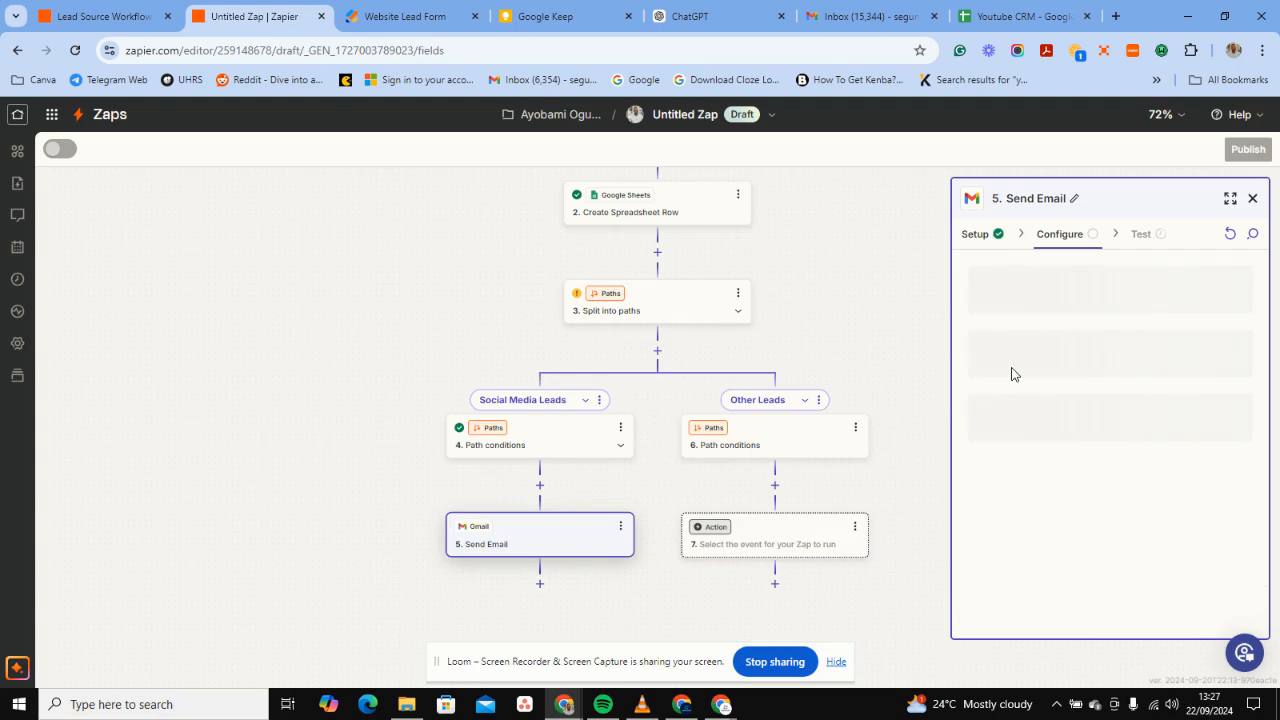
click(1045, 300)
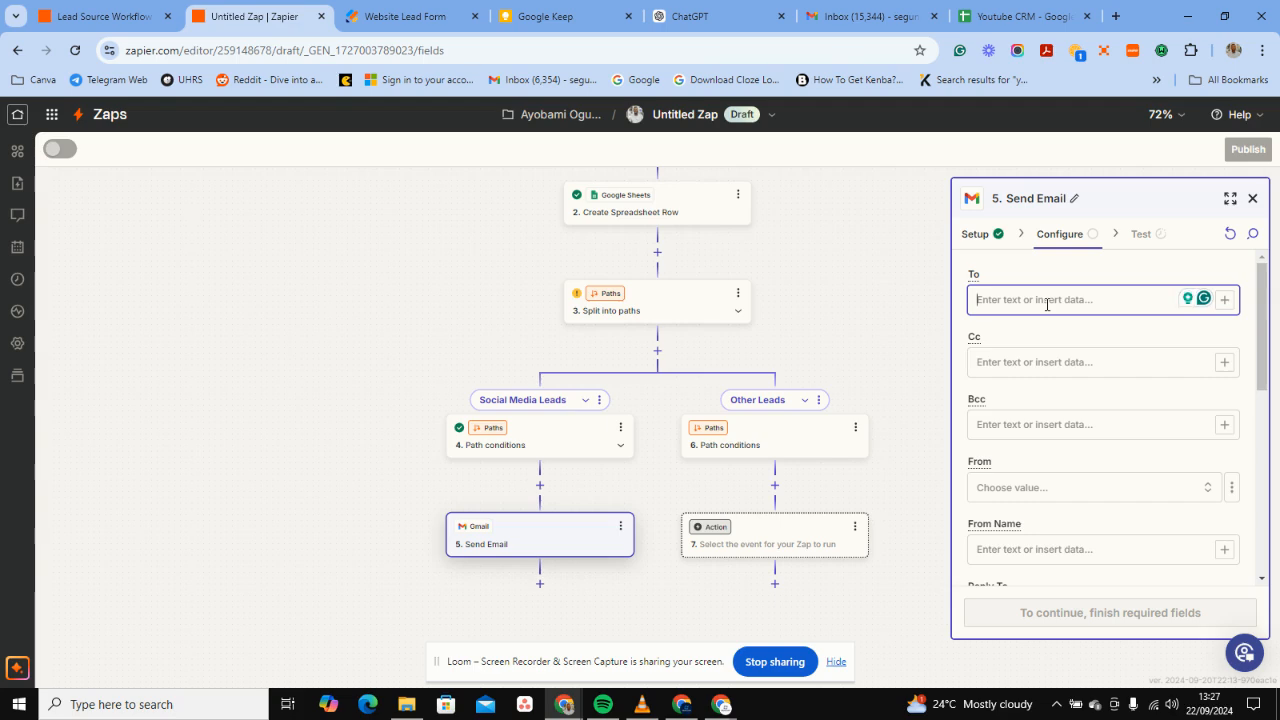
text(se)
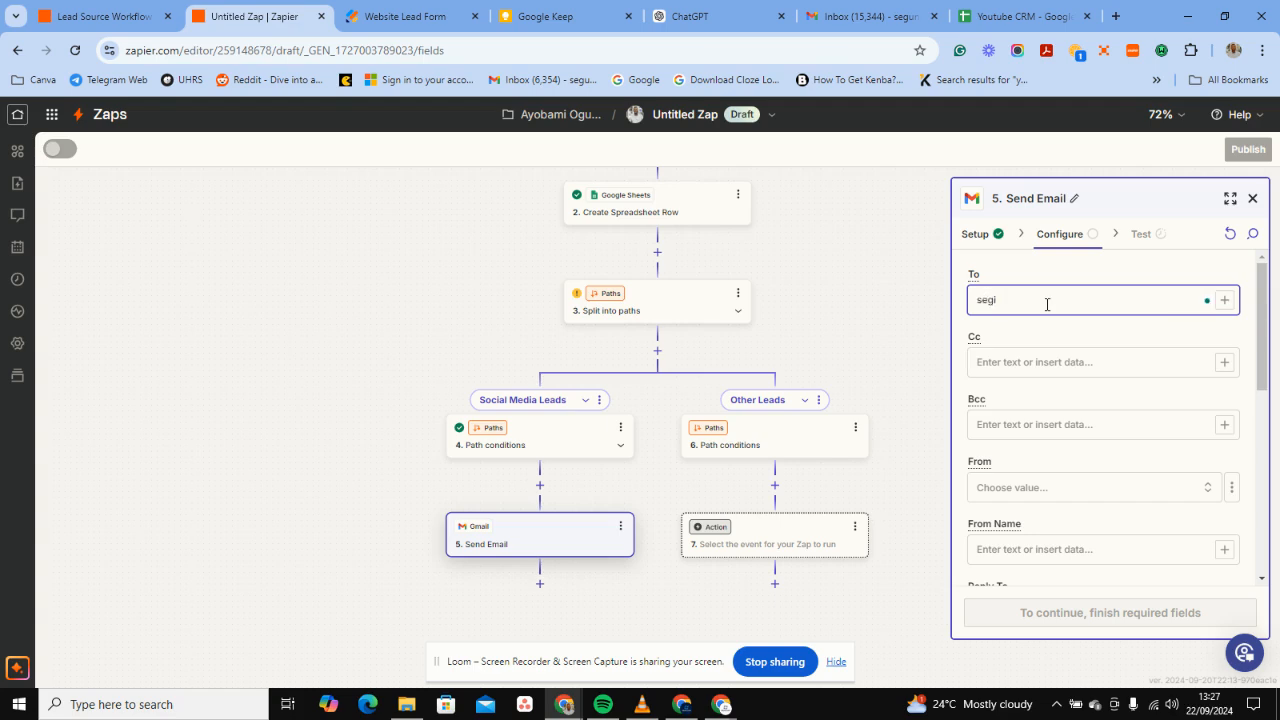
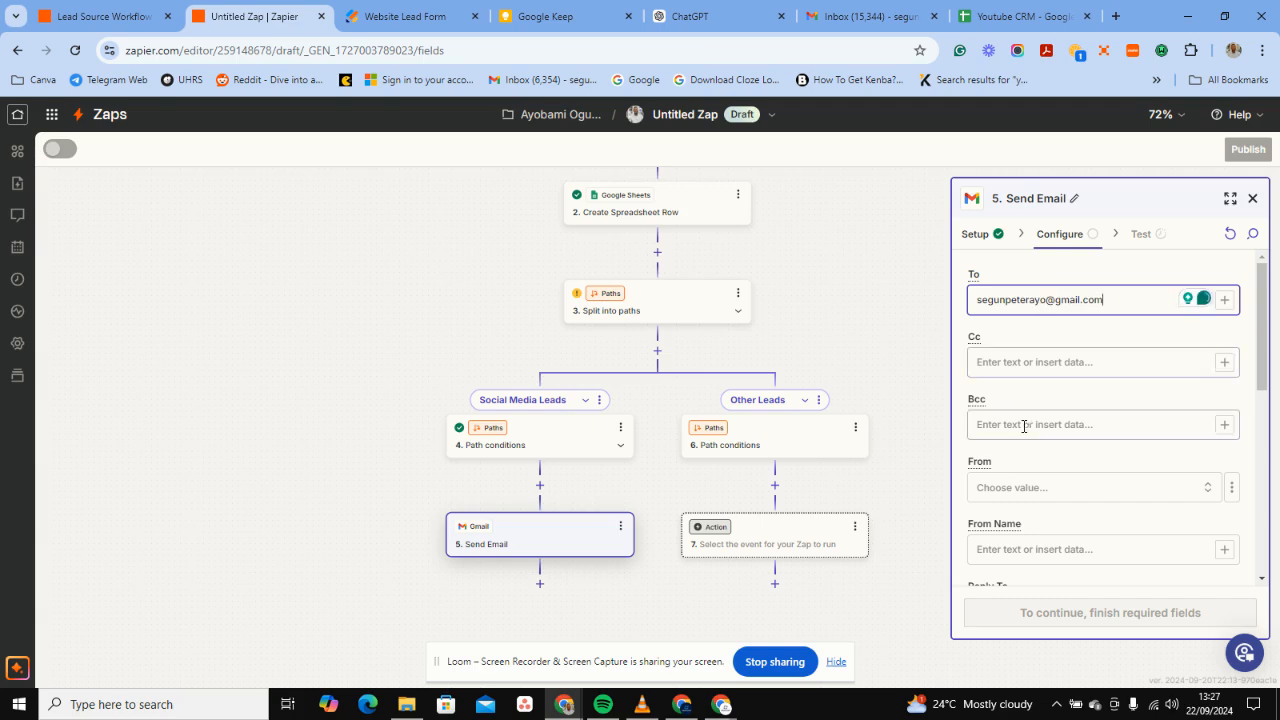
scroll(1040, 380, down, 2)
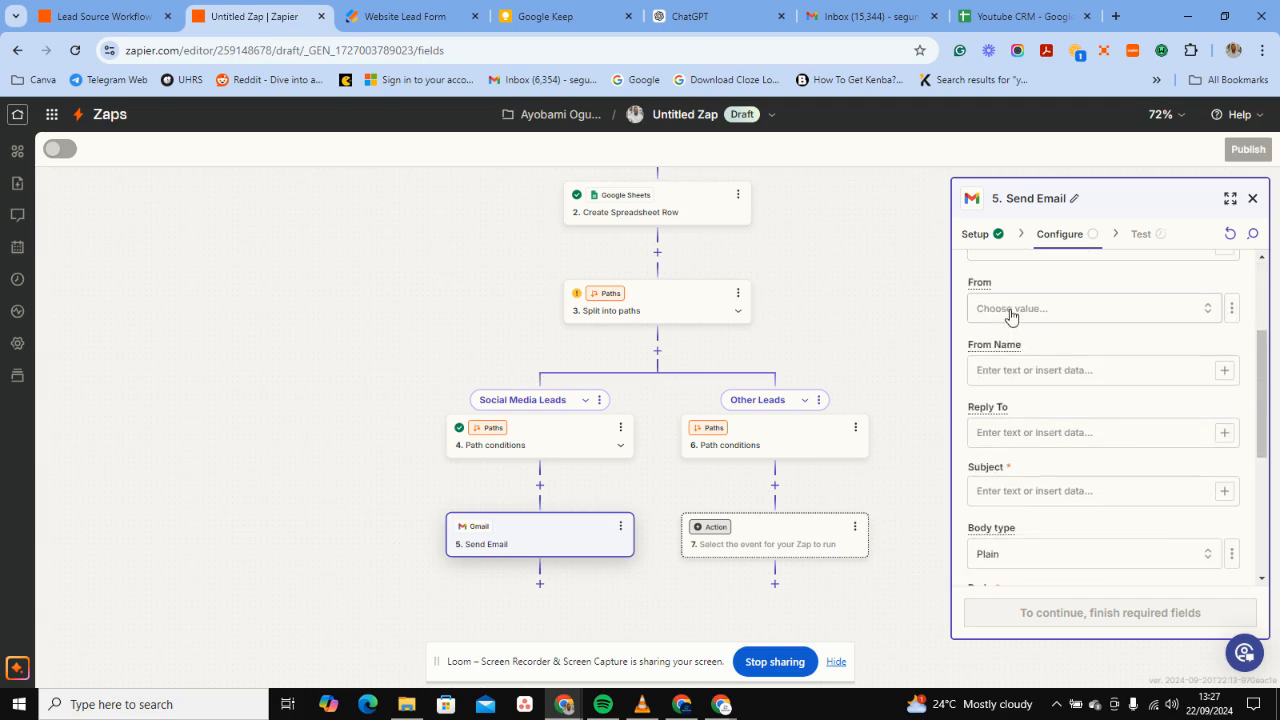
click(1003, 372)
text(Spag)
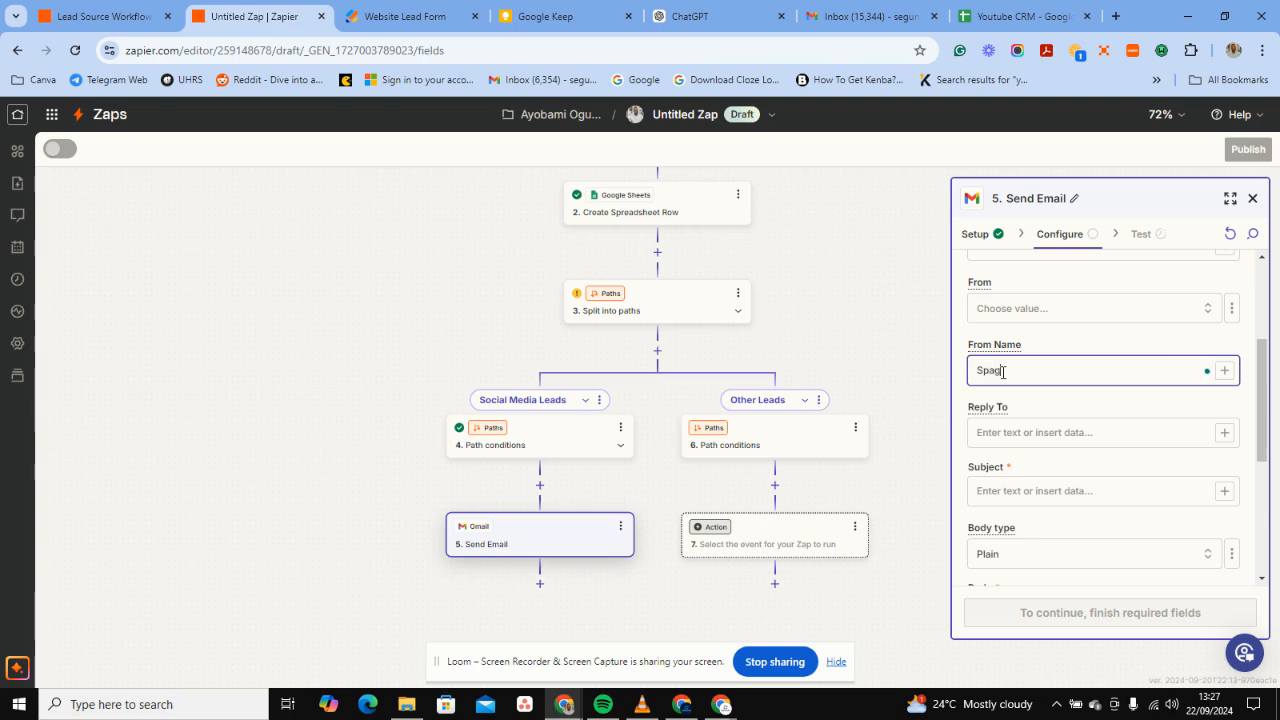
text(AI)
Set the subject to 'Welcome to our Social media Family'.
scroll(1029, 423, down, 1)
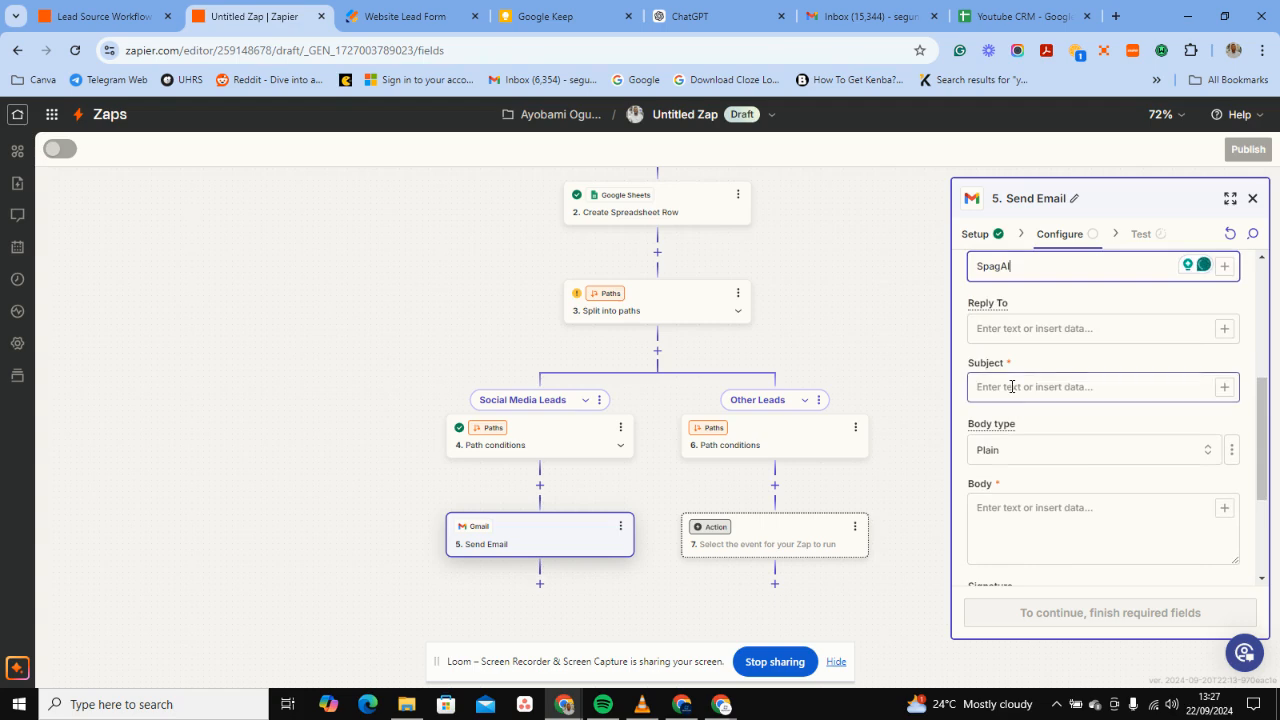
click(1012, 386)
text(wE)
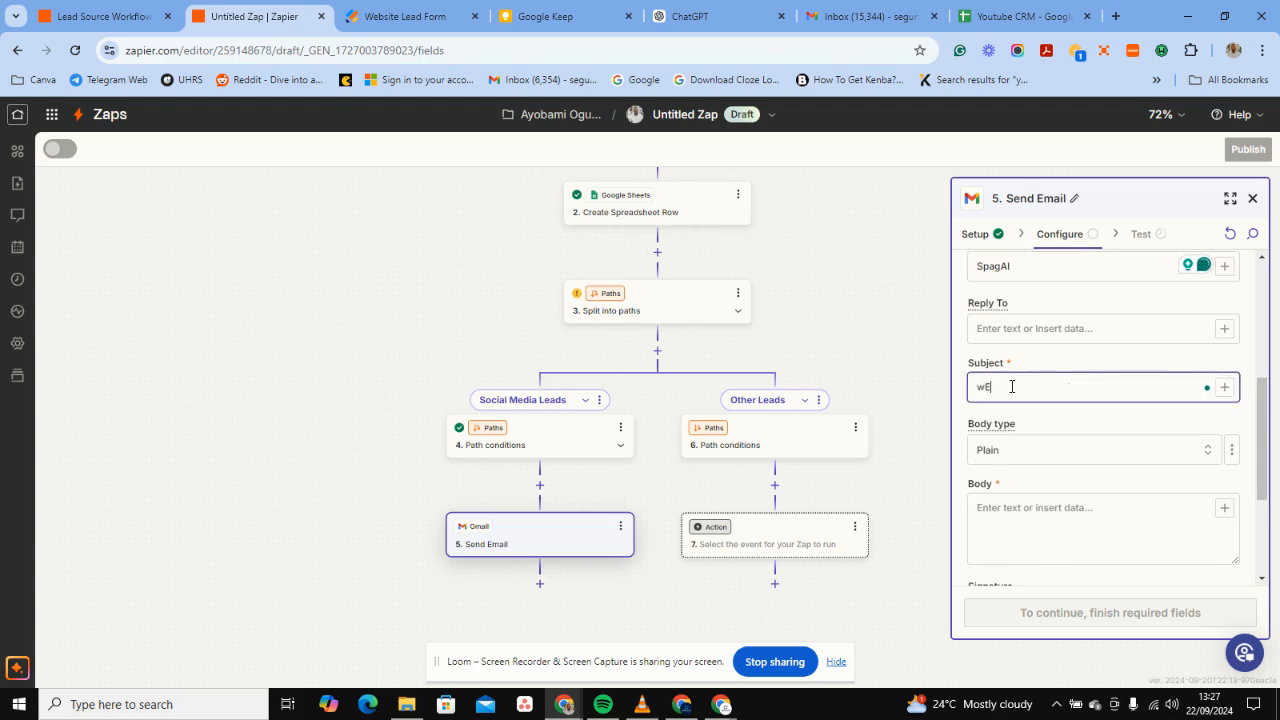
text(LCO)
key(BackSpace)
key(BackSpace)
key(BackSpace)
key(BackSpace)
key(BackSpace)
key(BackSpace)
key(BackSpace)
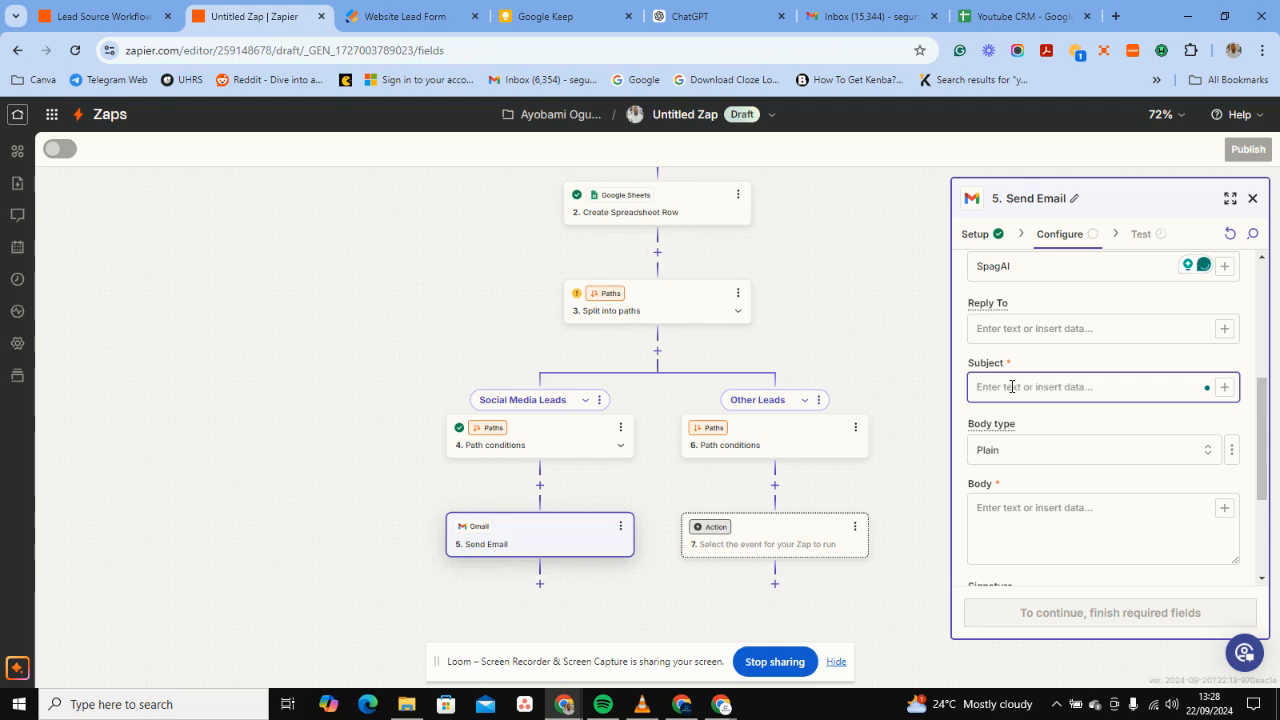
text(Welcome to our Social)
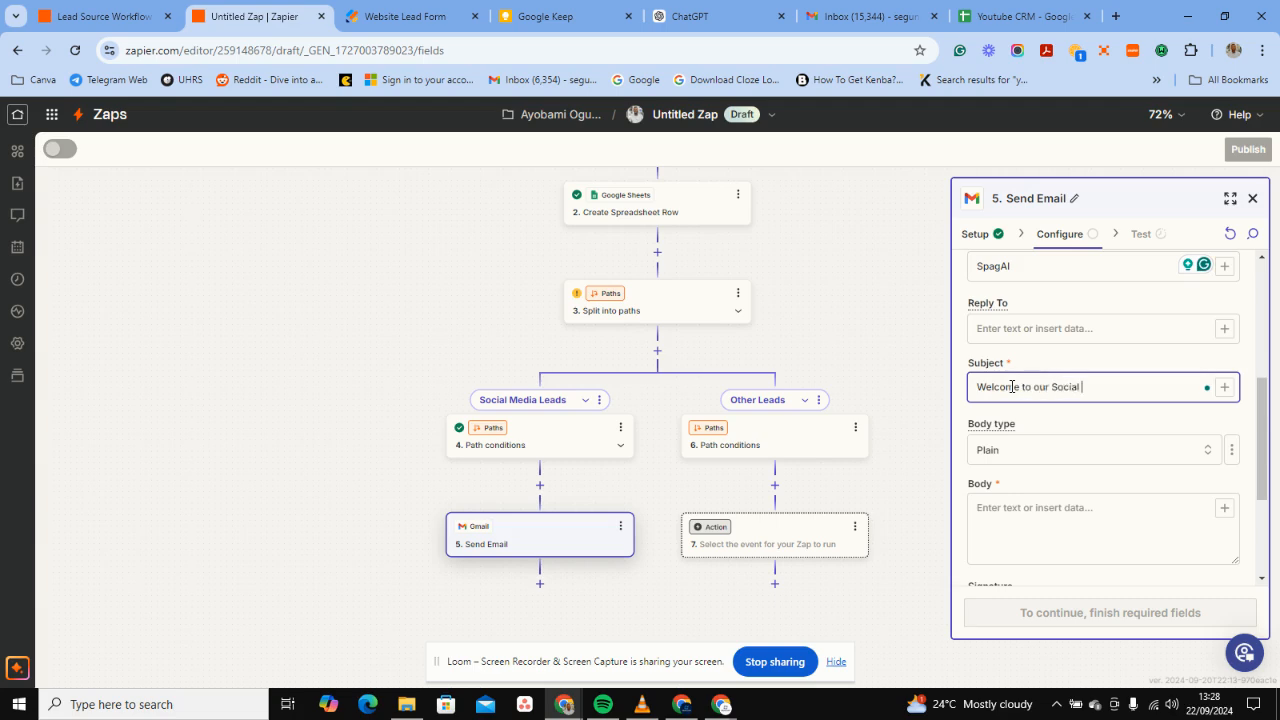
text(edia Family)
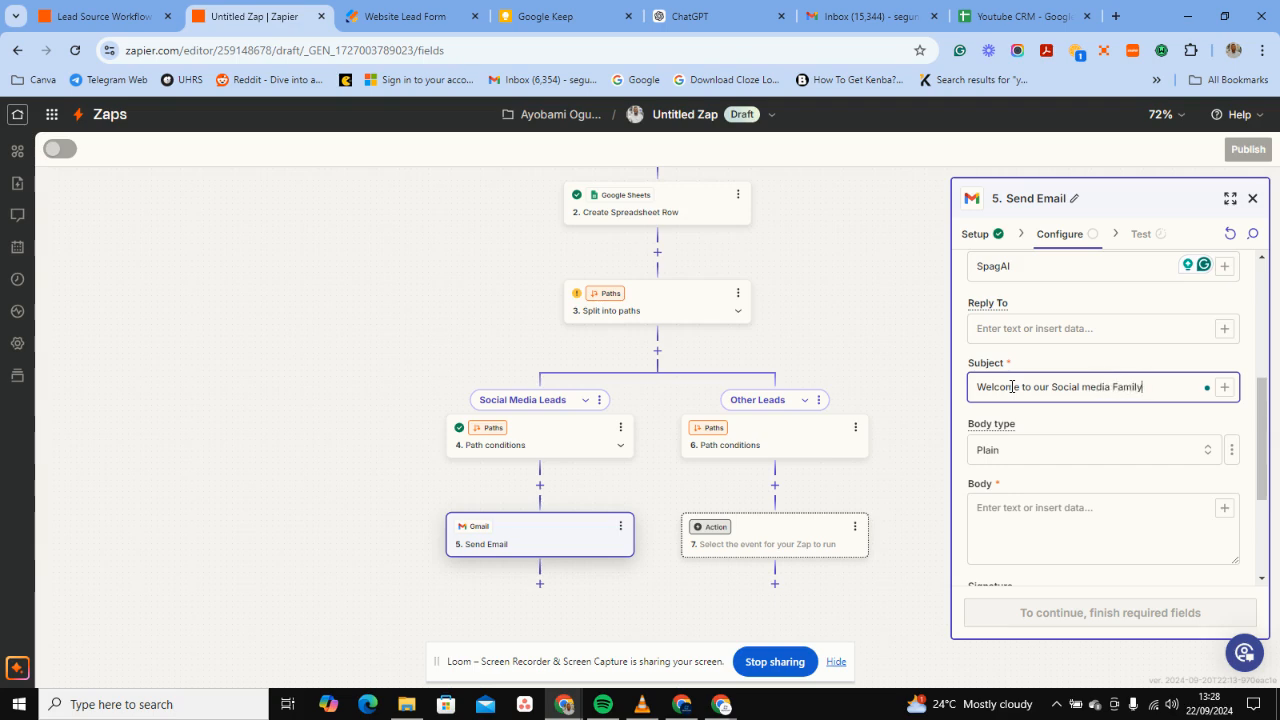
click(565, 16)
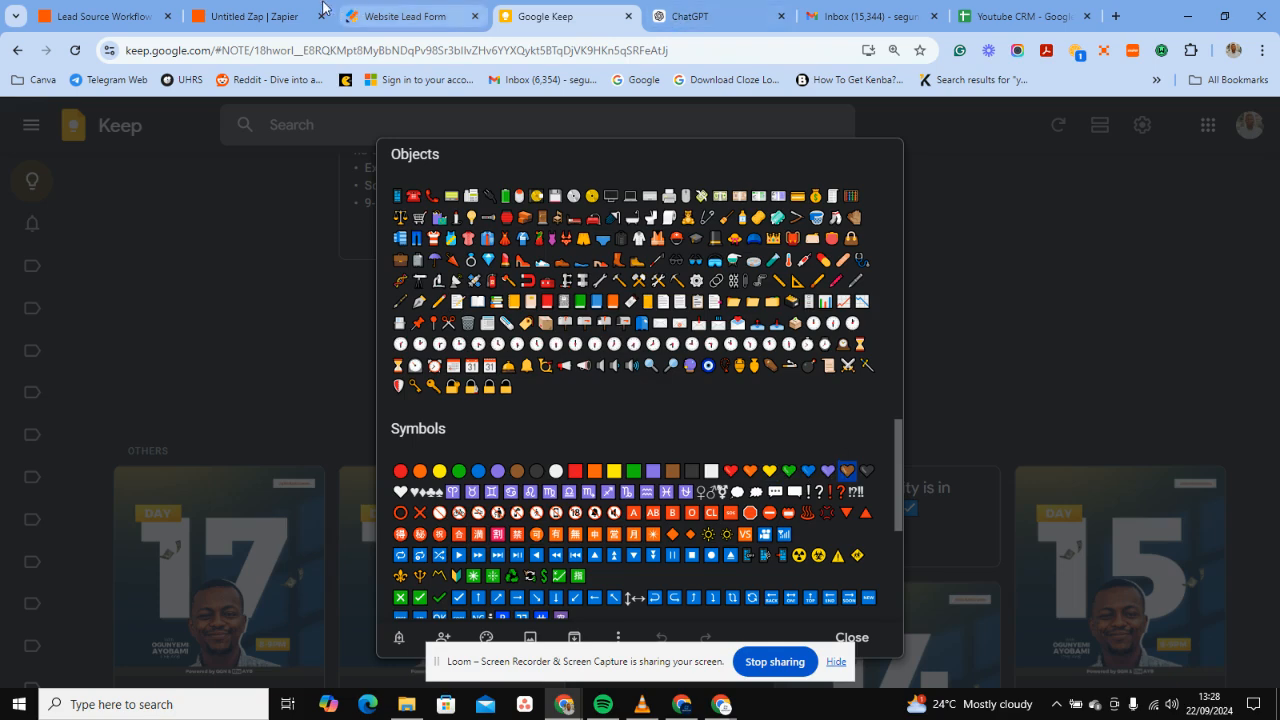
click(255, 16)
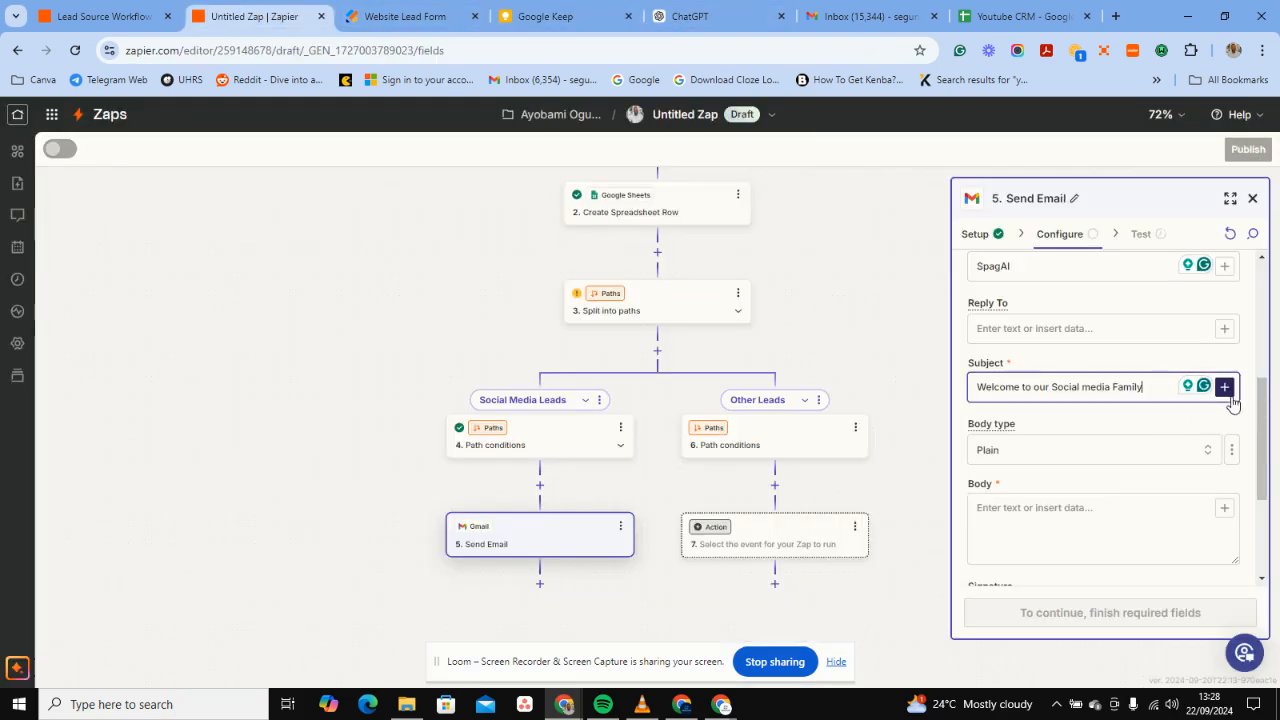
Type Hello in the email body and insert the Answers Name First Name pill.
text(- Spag AI)
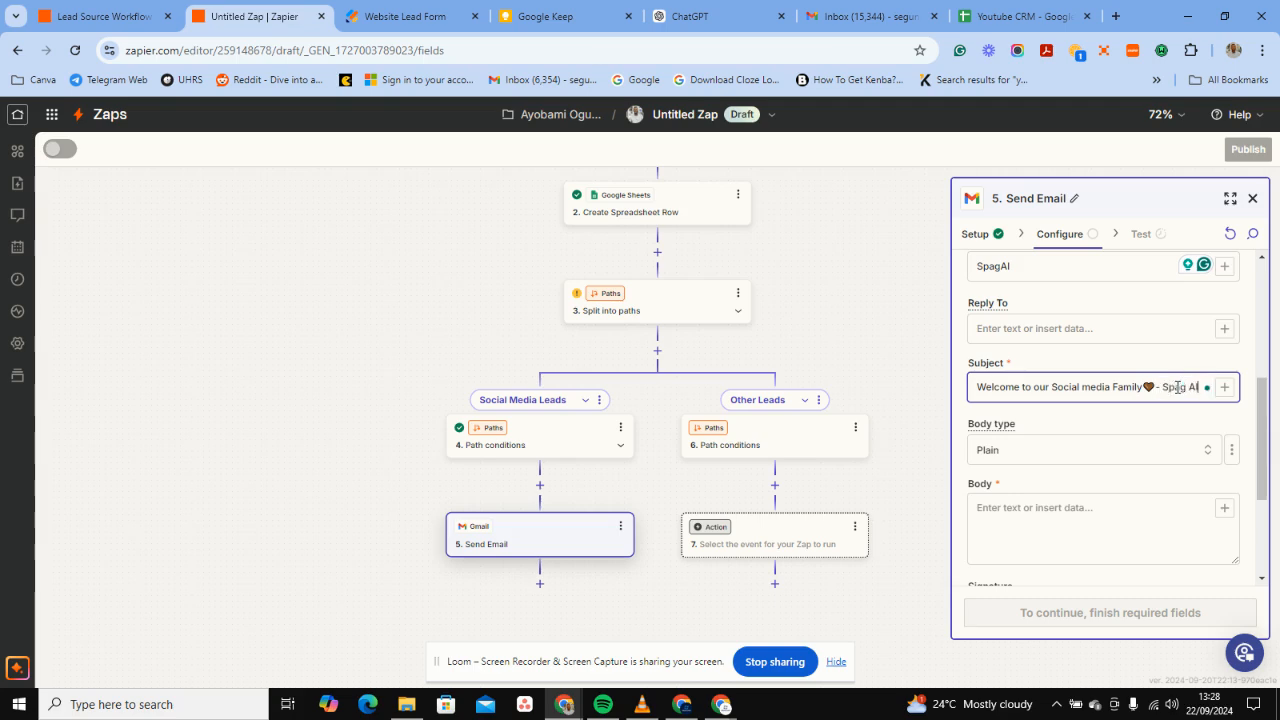
scroll(1060, 470, down, 2)
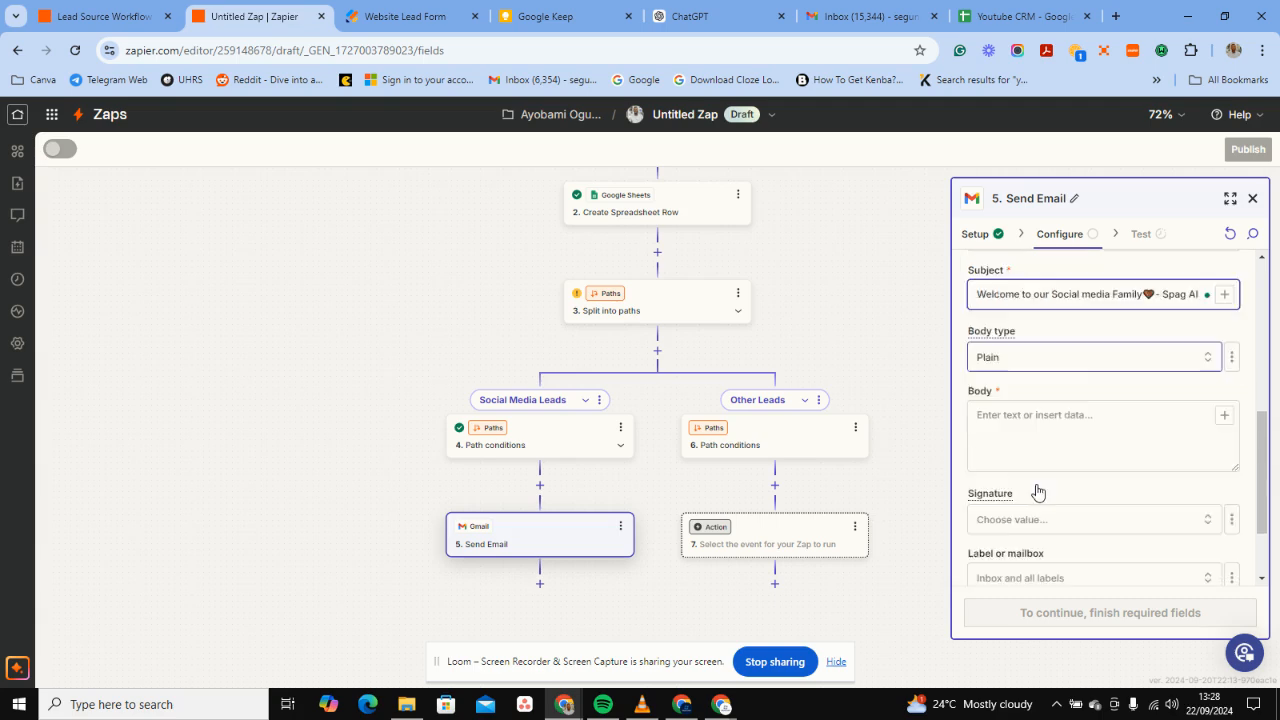
click(1008, 386)
text(HELL)
key(BackSpace)
text(Hell)
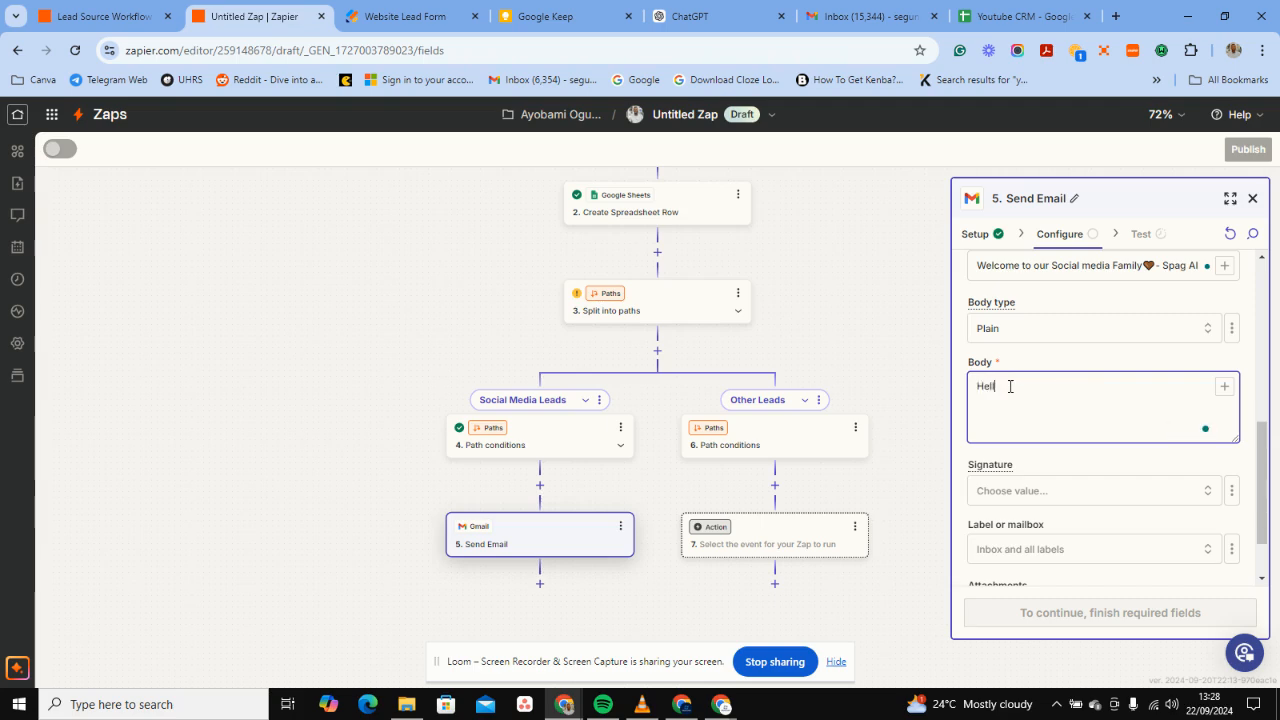
text(o)
click(1222, 389)
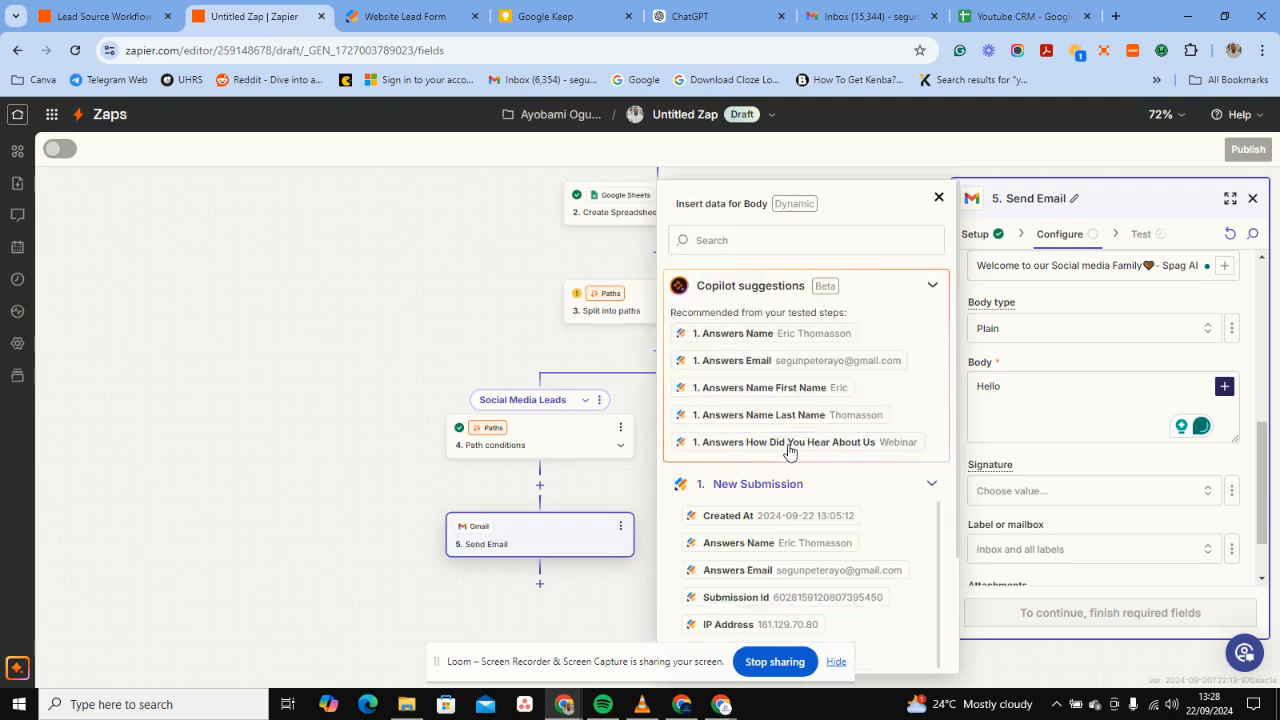
click(797, 391)
Fix the greeting to read 'Hello [First Name],' and start a new line.
click(1115, 438)
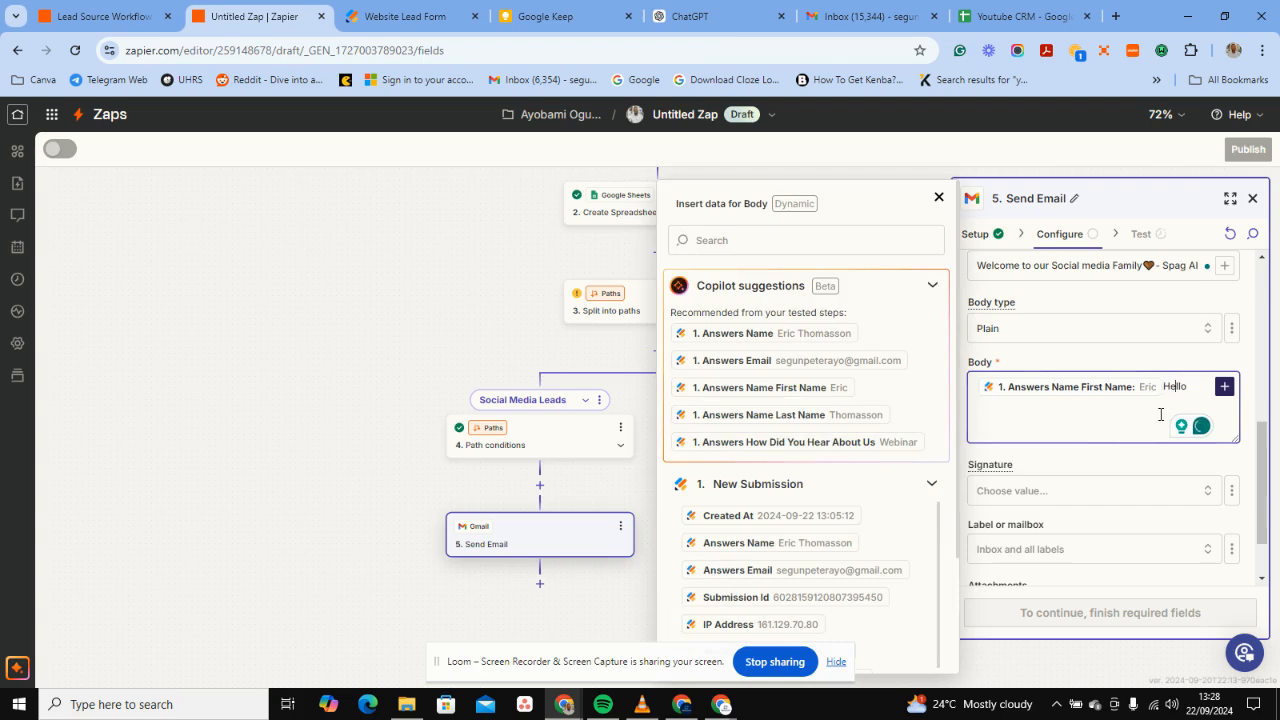
key(BackSpace)
key(BackSpace)
key(Left)
key(Left)
text(Hello)
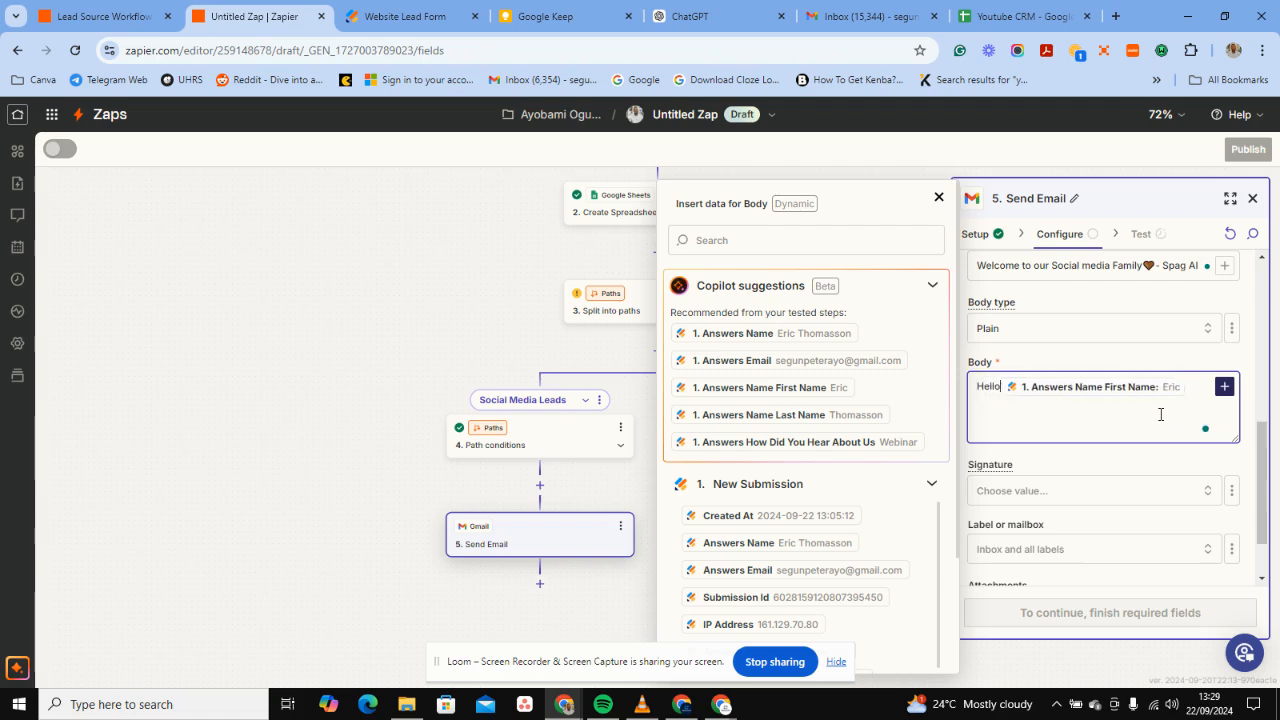
key(Right)
key(Right)
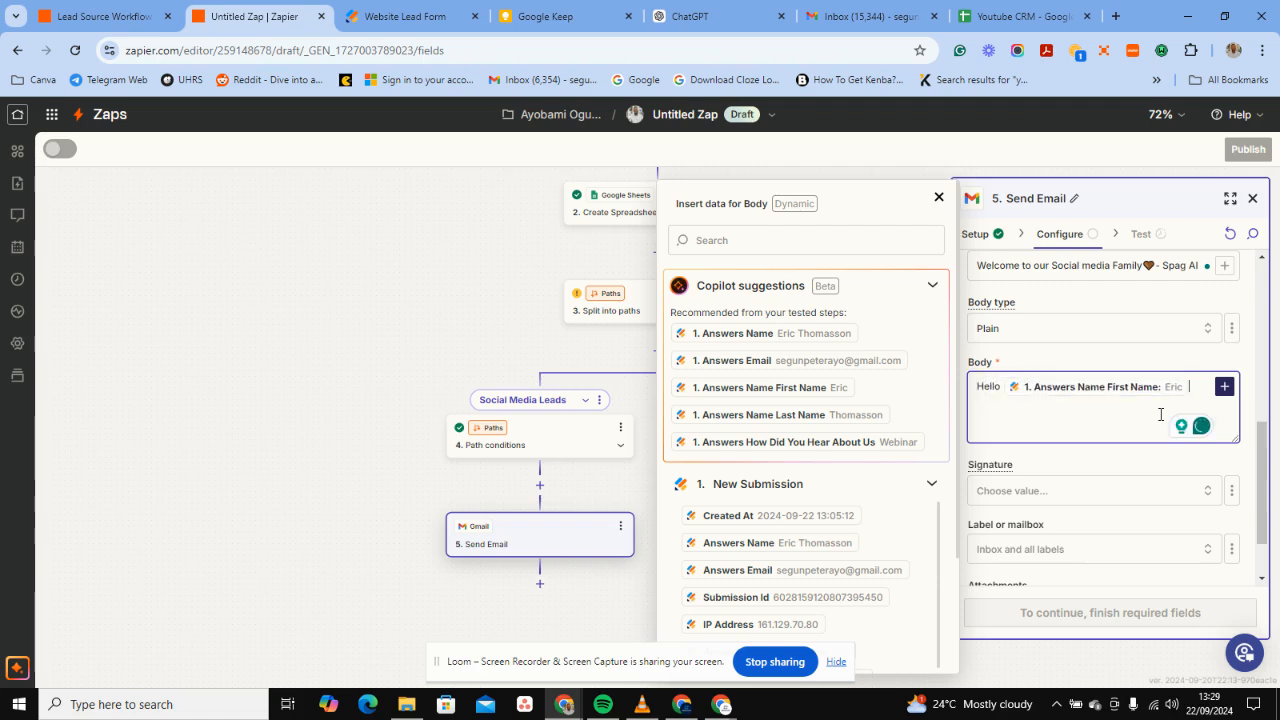
text(,)
key(Return)
Copy the ChatGPT SpagAI welcome message and paste it below the greeting in the body.
click(712, 10)
click(466, 331)
drag(483, 334, 615, 531)
key(ctrl+c)
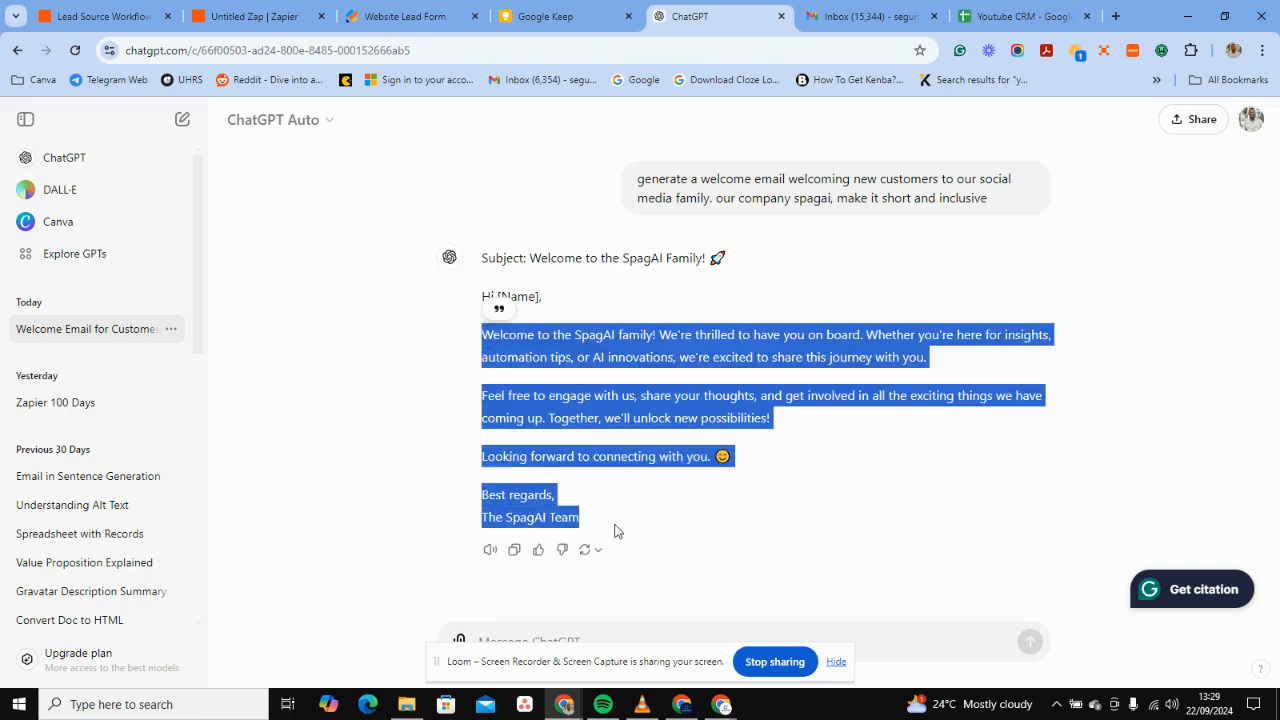
click(224, 13)
click(999, 408)
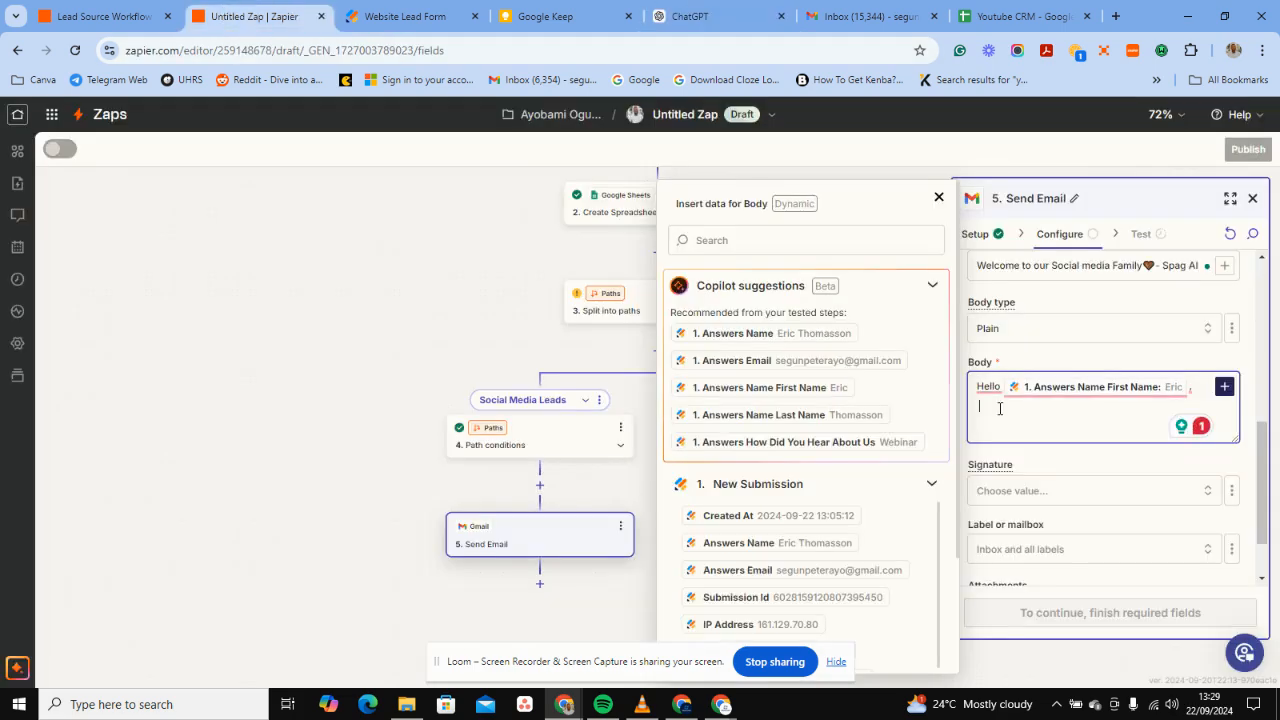
key(ctrl+v)
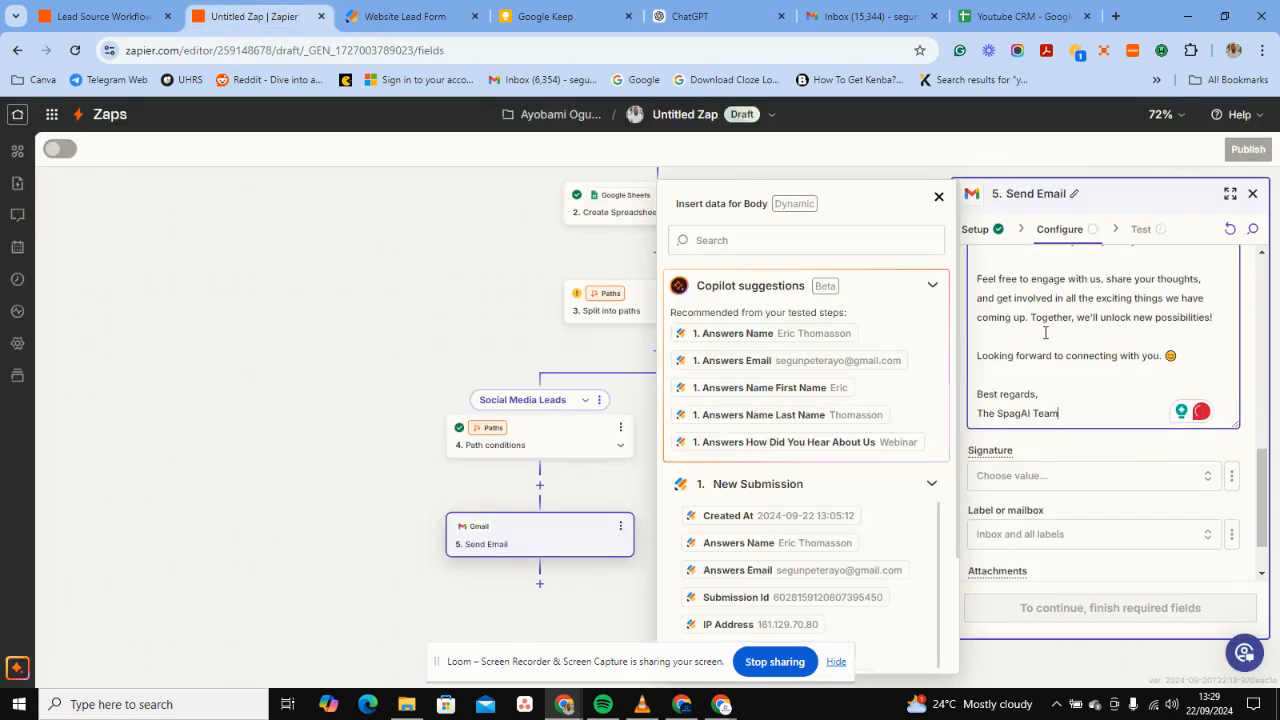
scroll(1102, 353, up, 2)
scroll(1102, 353, up, 1)
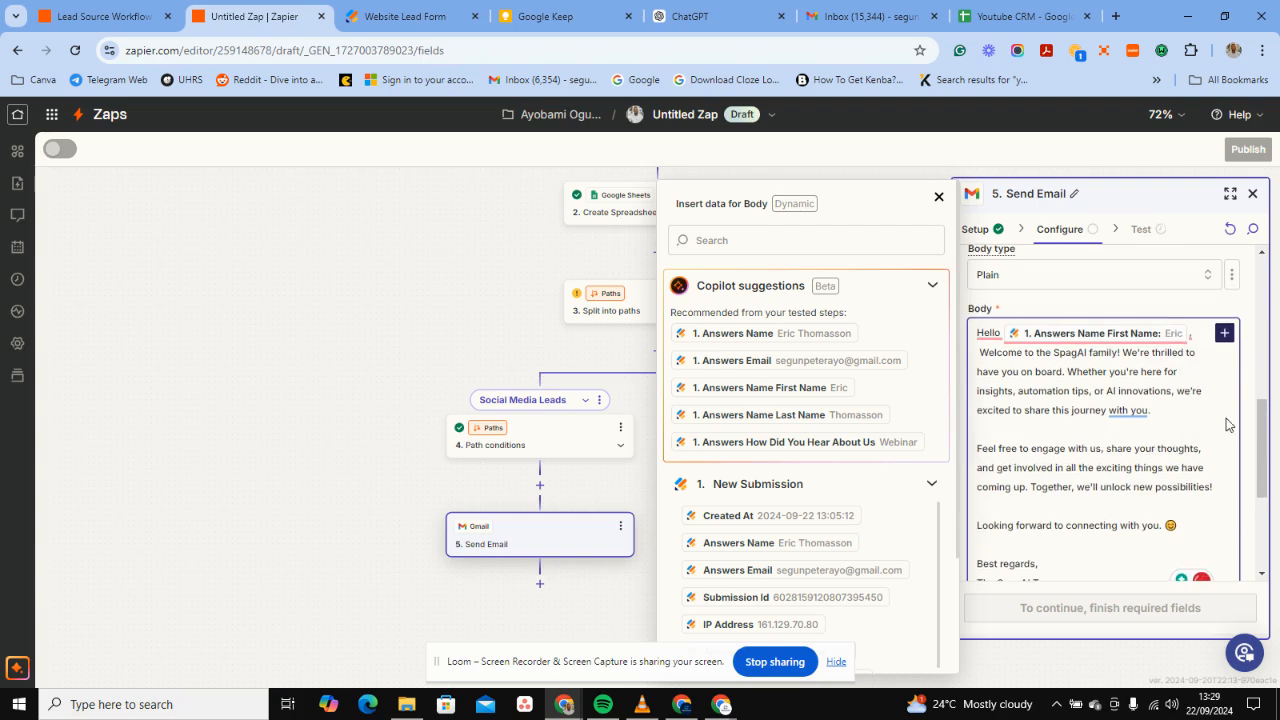
scroll(1226, 418, down, 3)
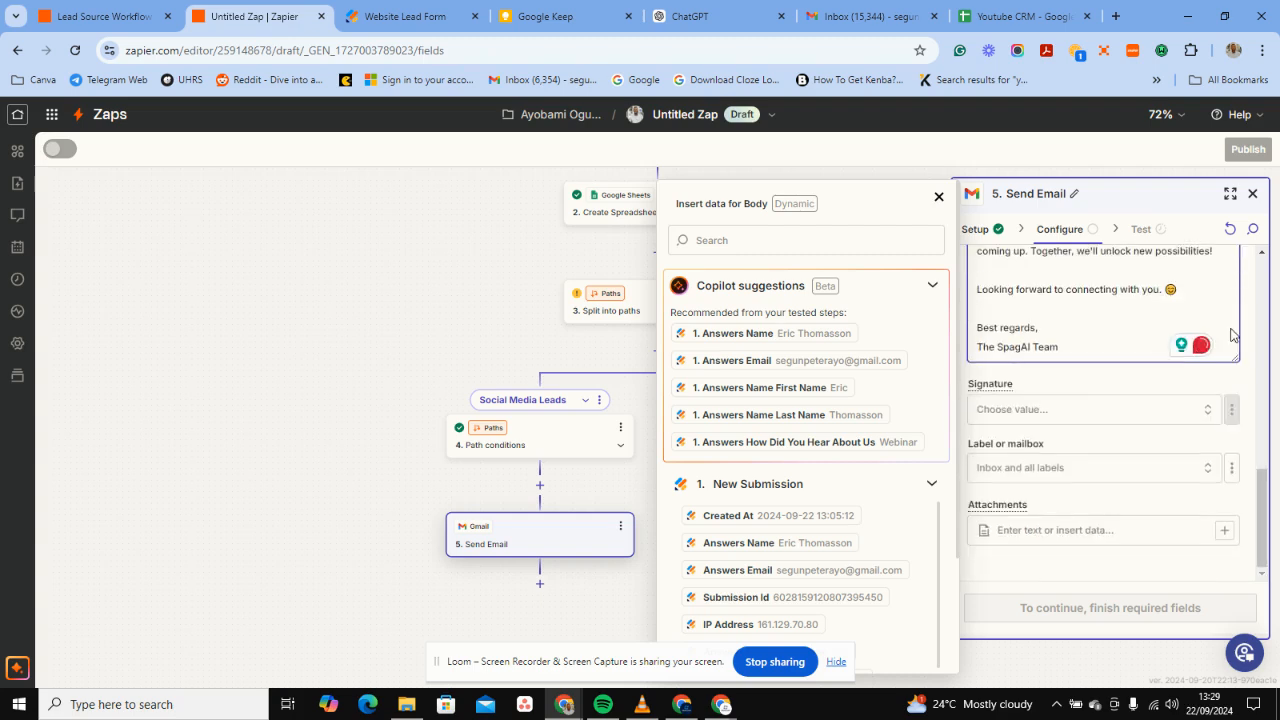
Replace the STARRED label with INBOX as the welcome email's label or mailbox.
click(987, 470)
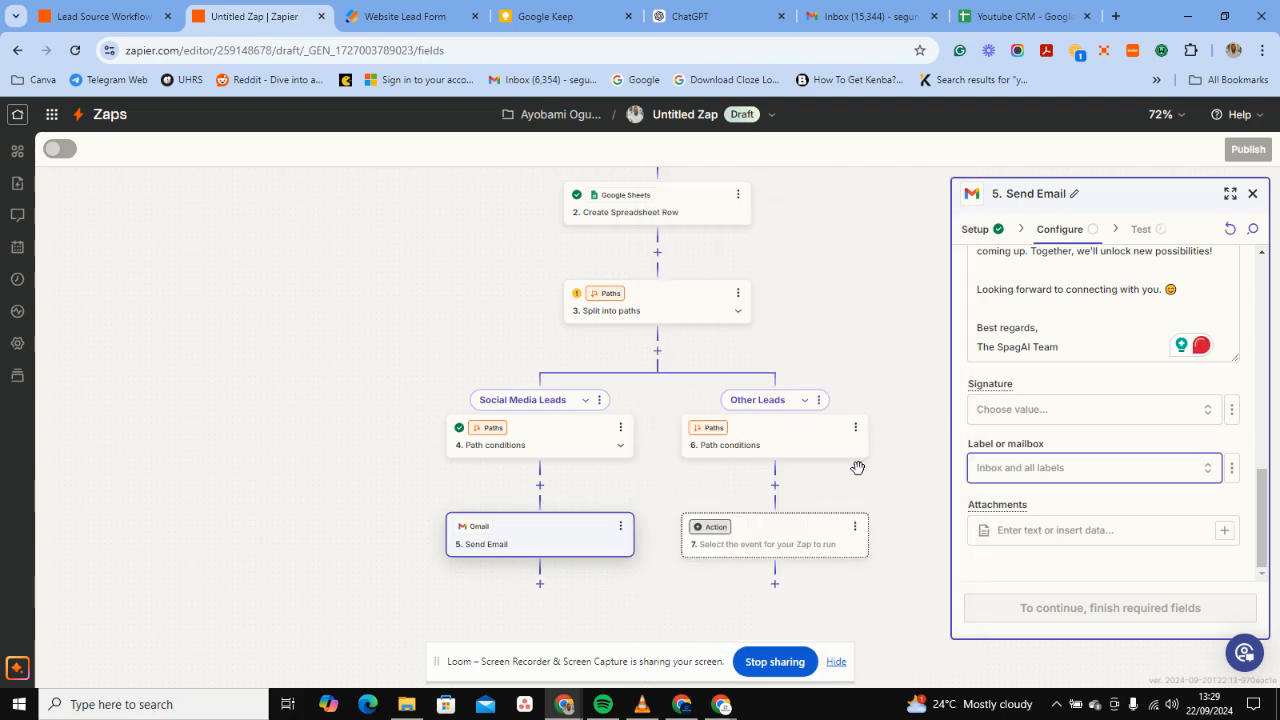
click(1013, 472)
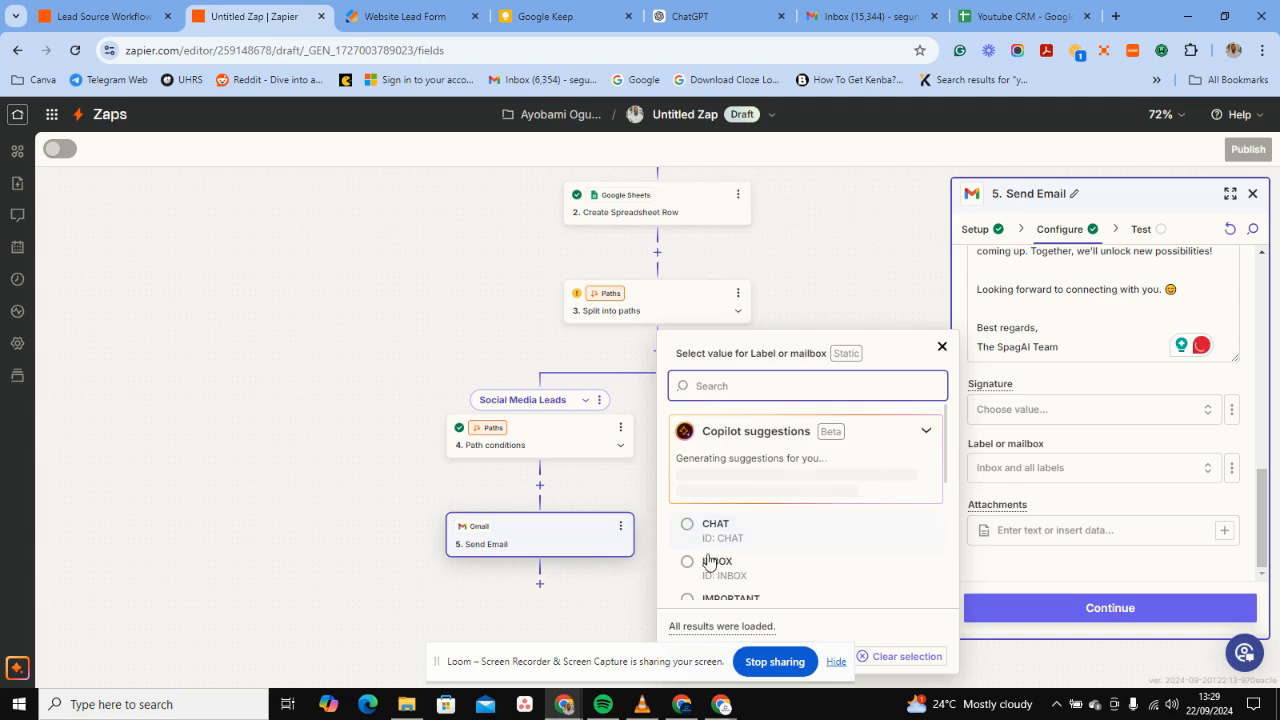
click(1145, 450)
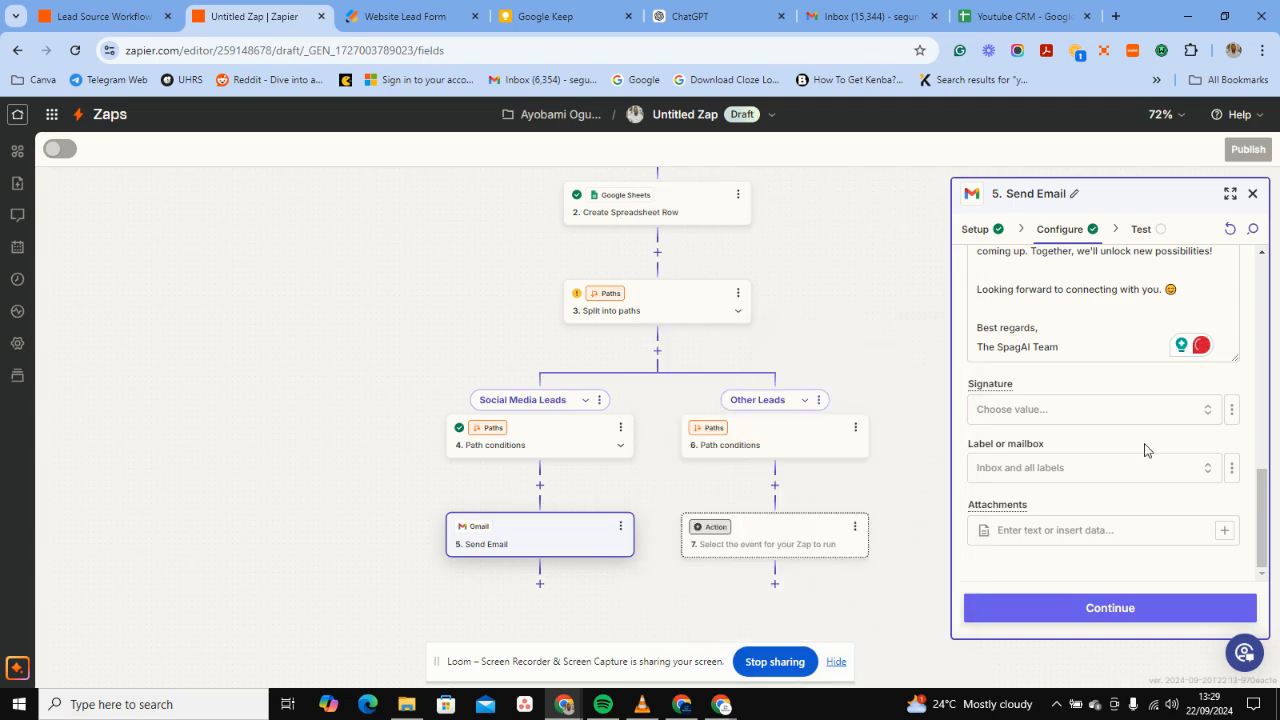
scroll(1074, 497, up, 3)
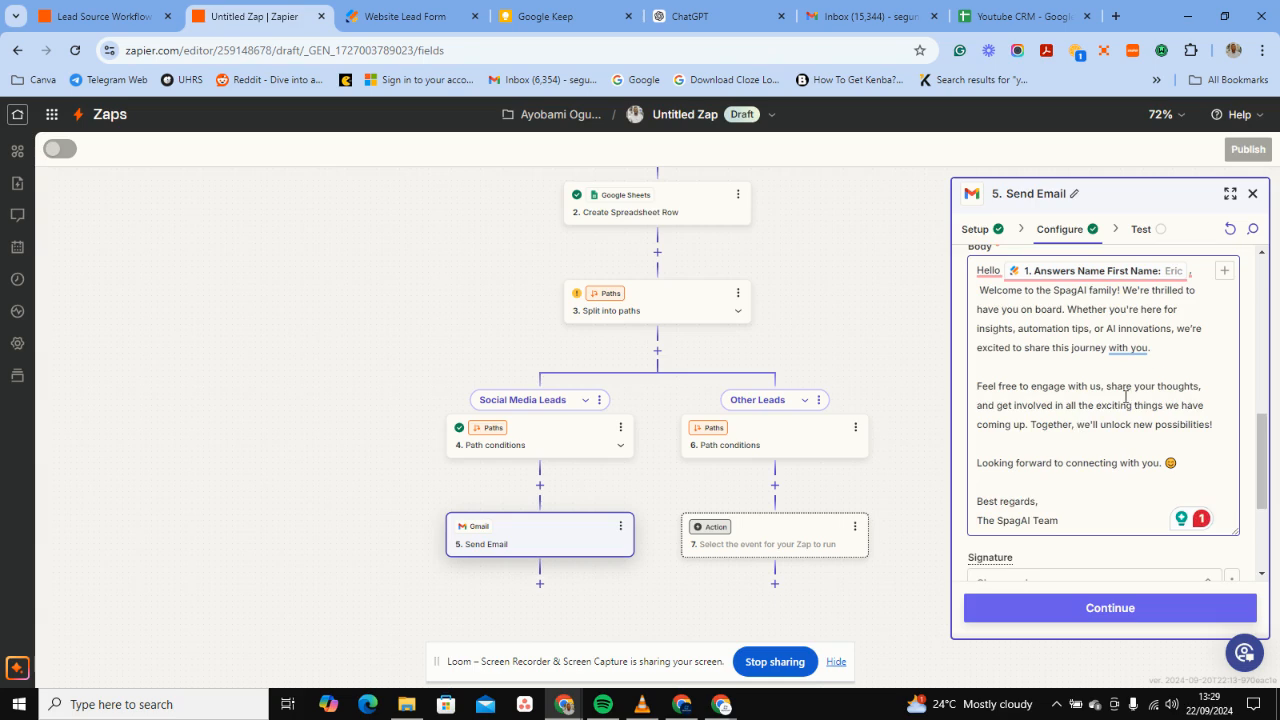
scroll(1078, 406, down, 4)
scroll(1078, 406, up, 10)
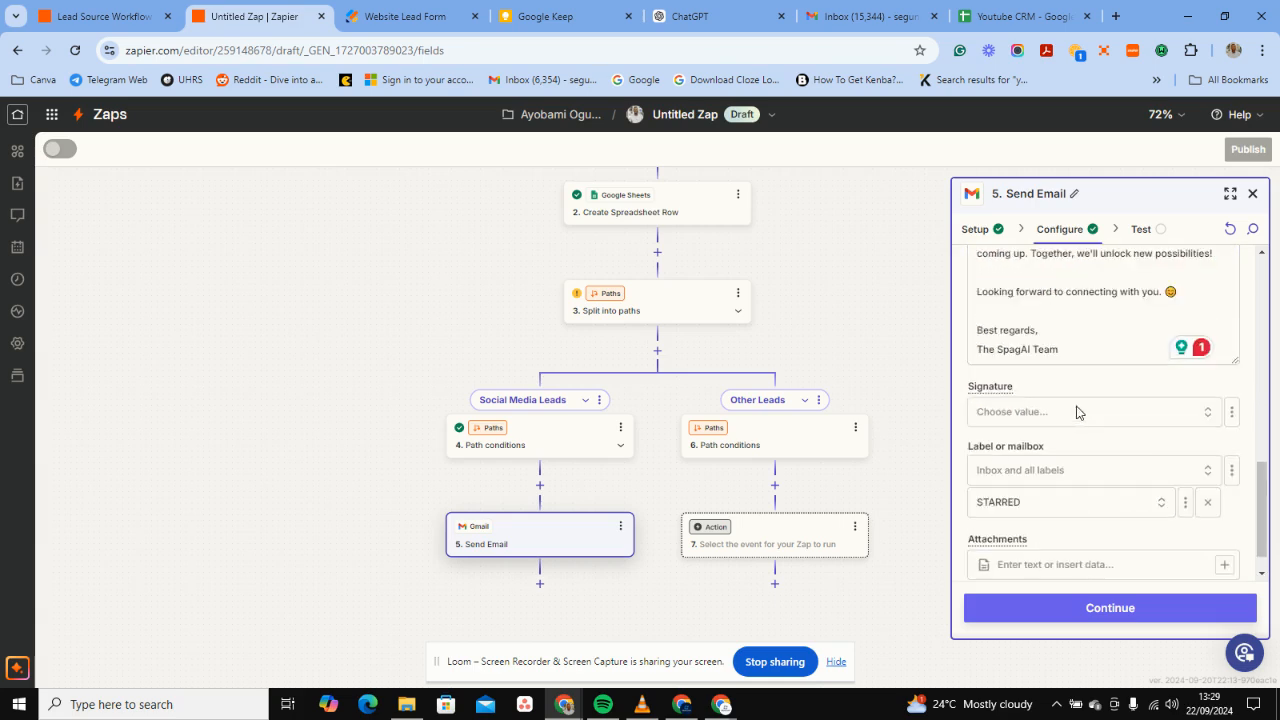
click(1146, 550)
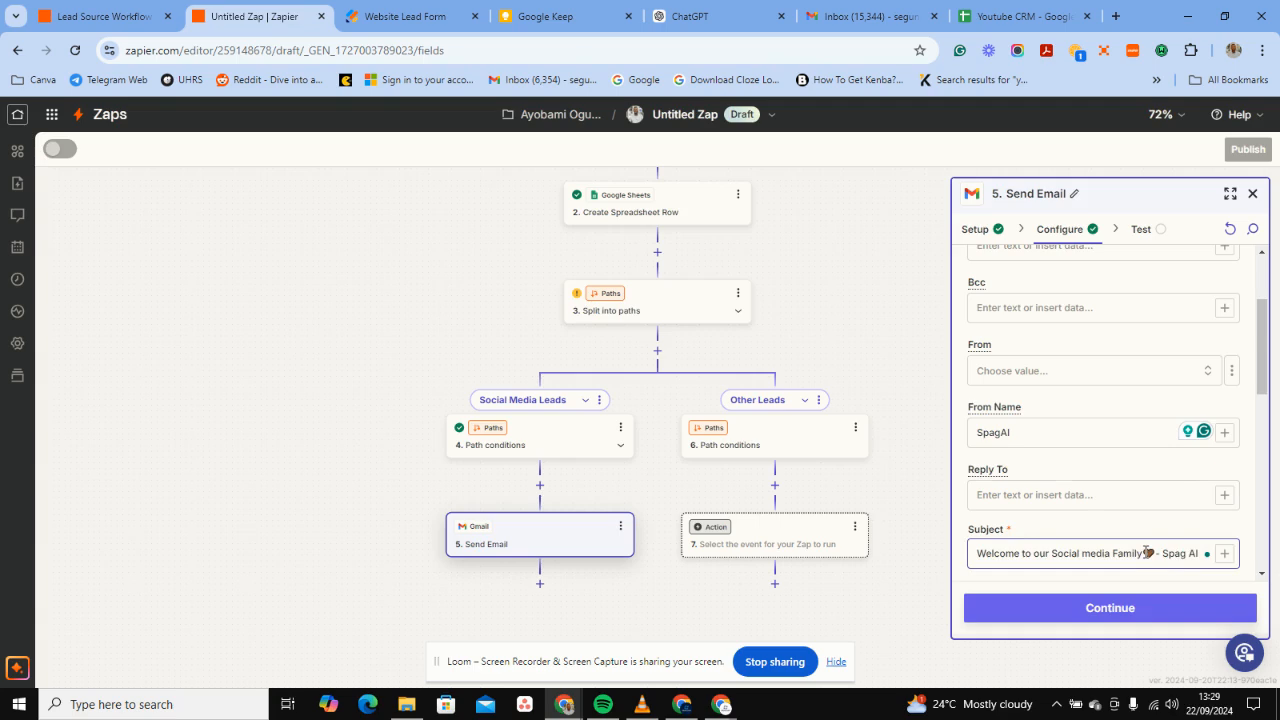
scroll(1111, 480, down, 1)
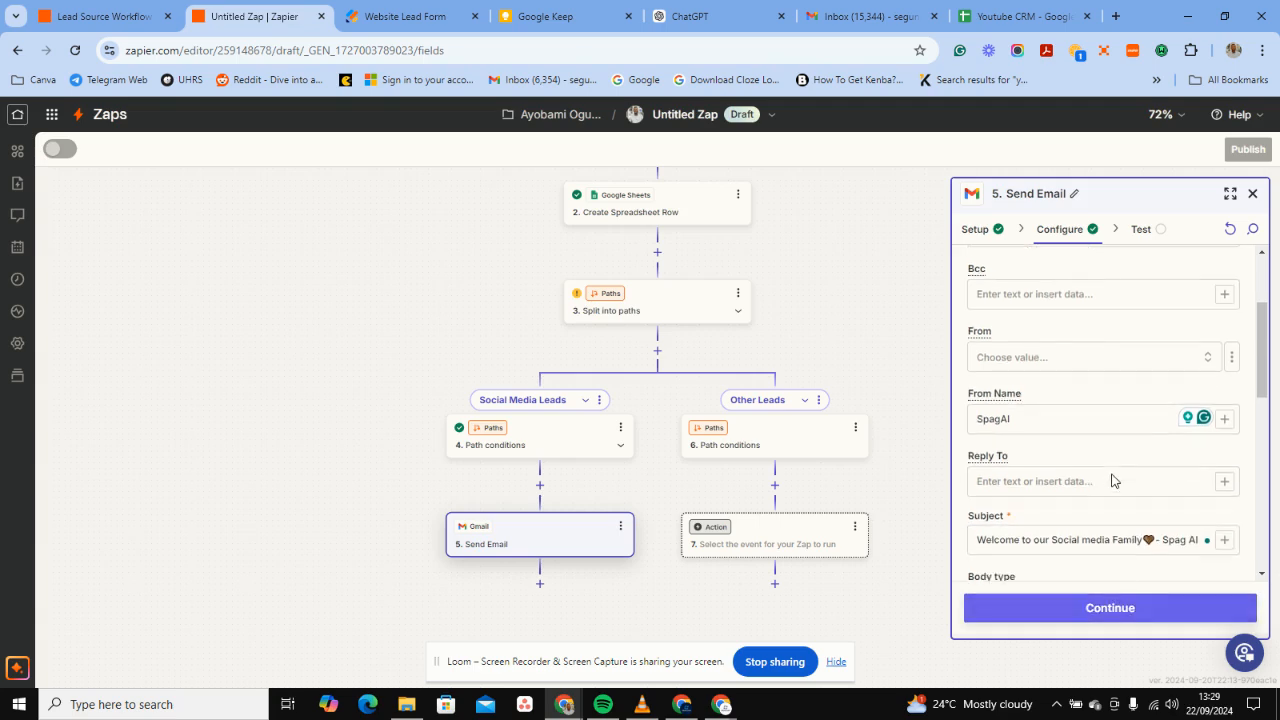
scroll(1113, 481, down, 10)
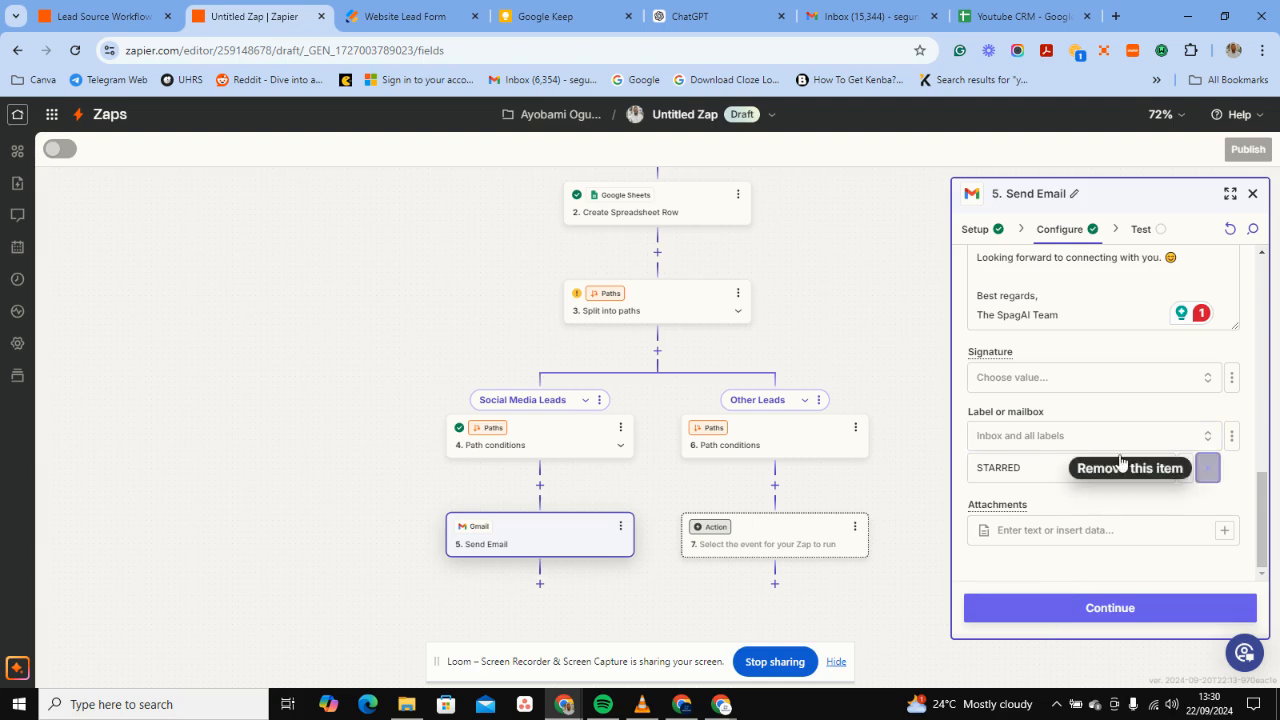
click(1209, 473)
click(1095, 468)
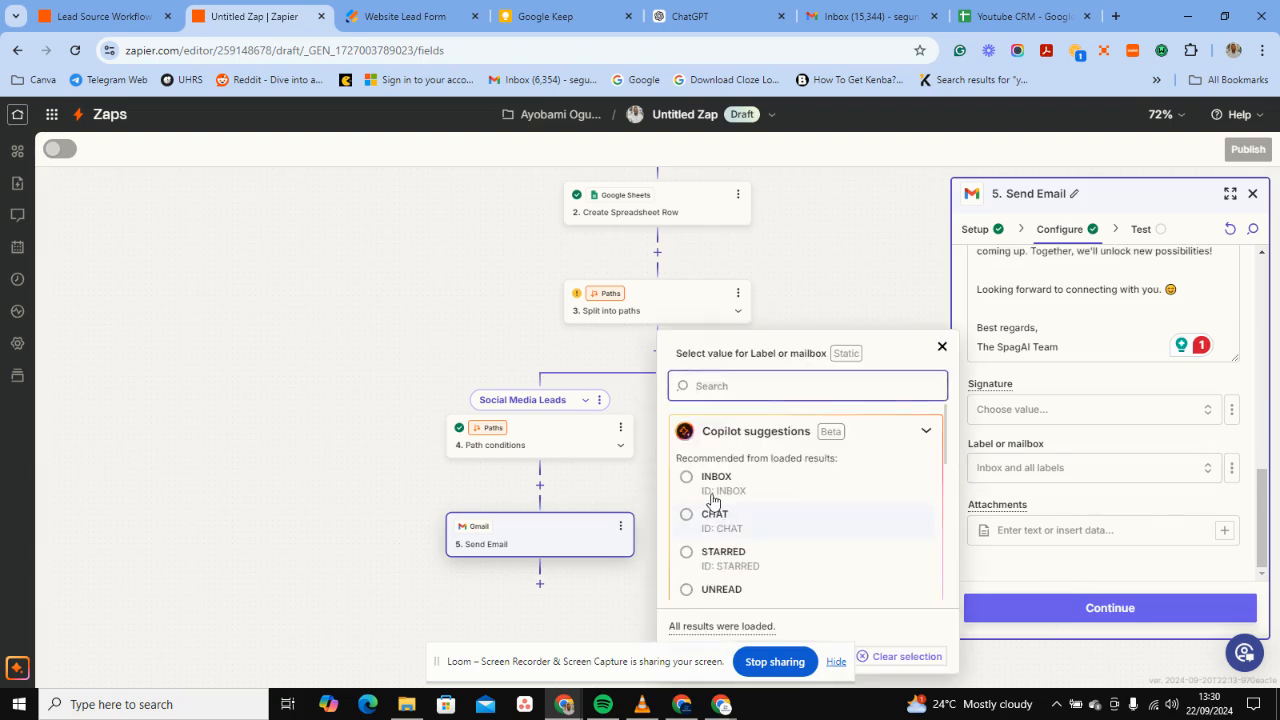
click(708, 485)
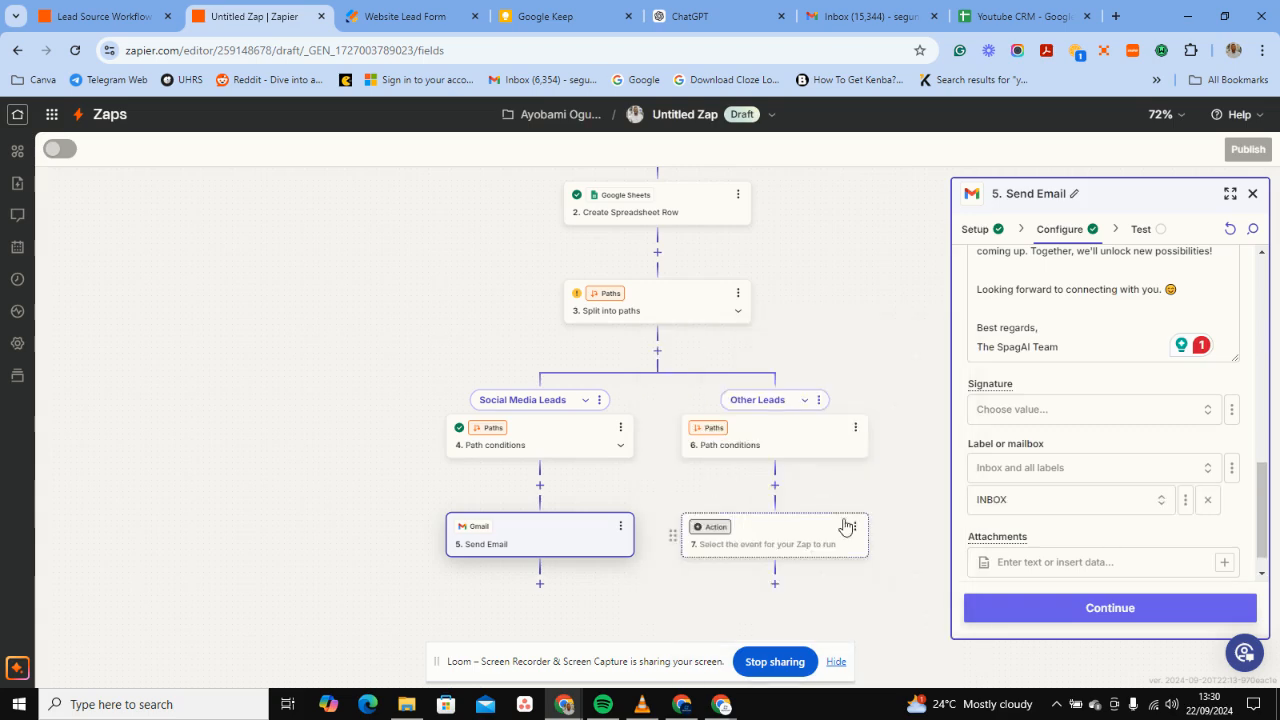
Duplicate the Send Email step and move the copy under the Other Leads path.
click(620, 530)
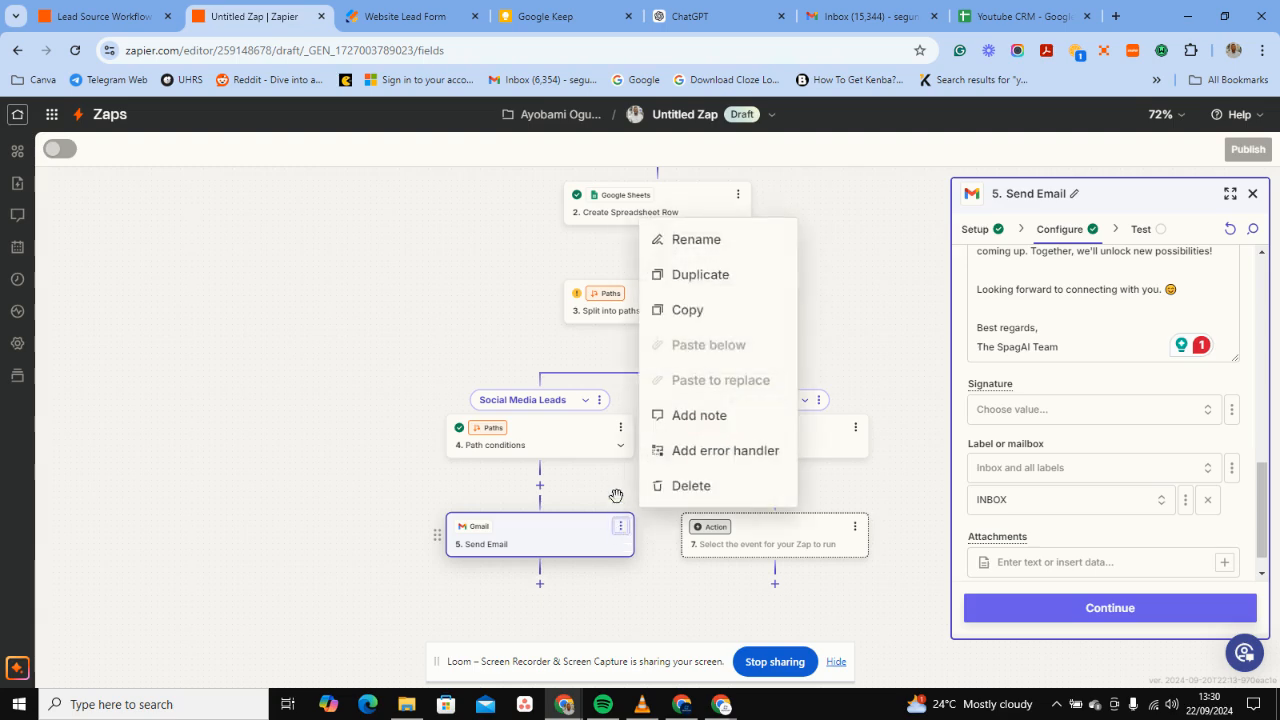
click(714, 274)
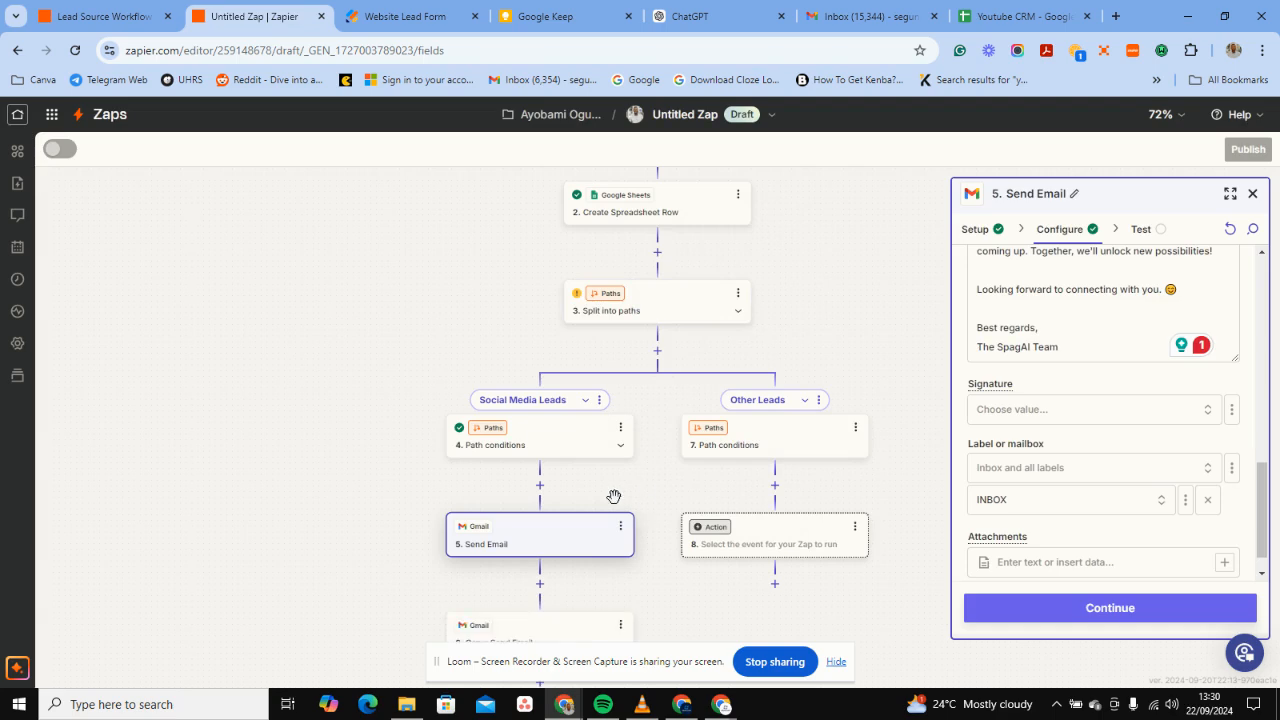
scroll(614, 503, down, 2)
drag(541, 530, 778, 352)
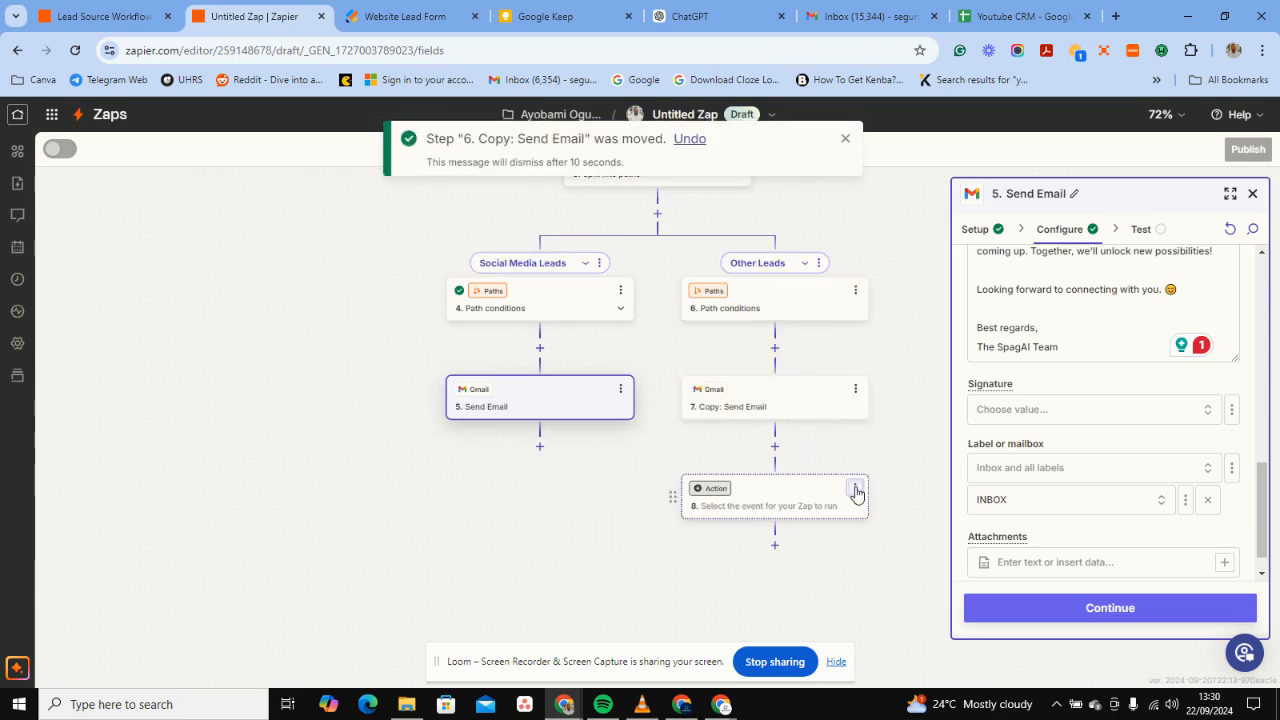
Delete the empty Action step from the Other Leads path.
click(855, 489)
click(917, 677)
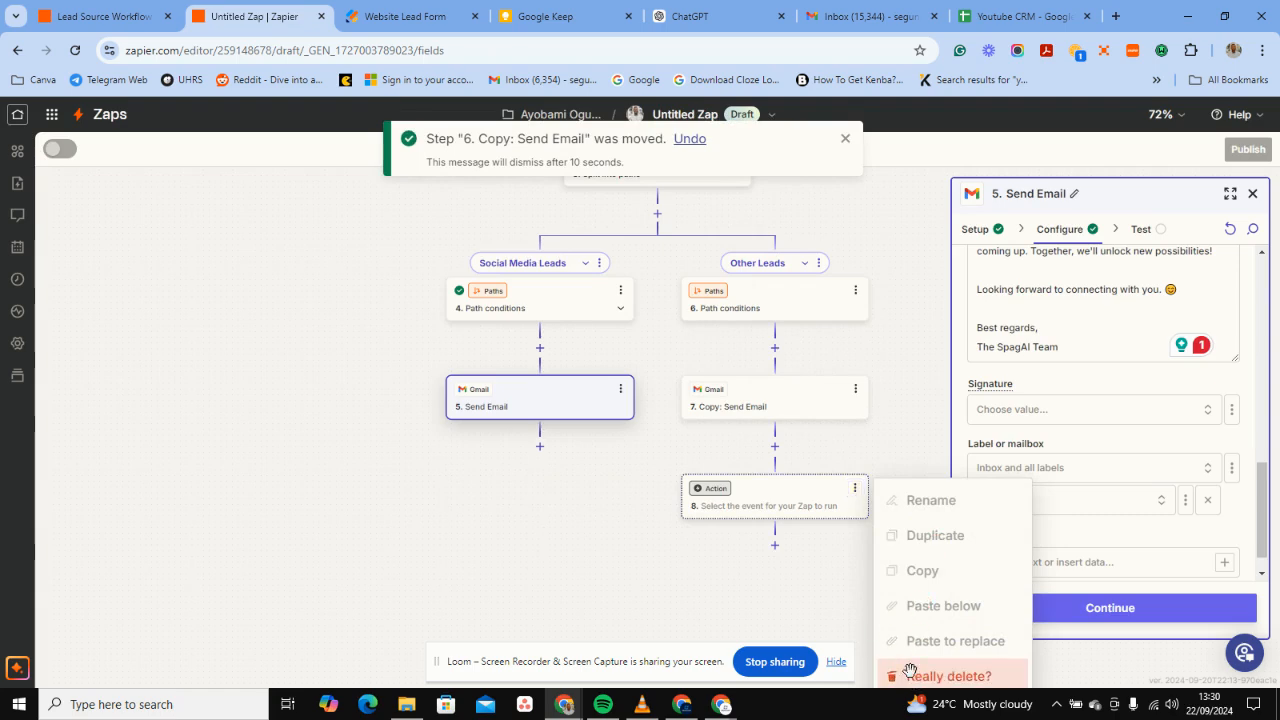
click(910, 672)
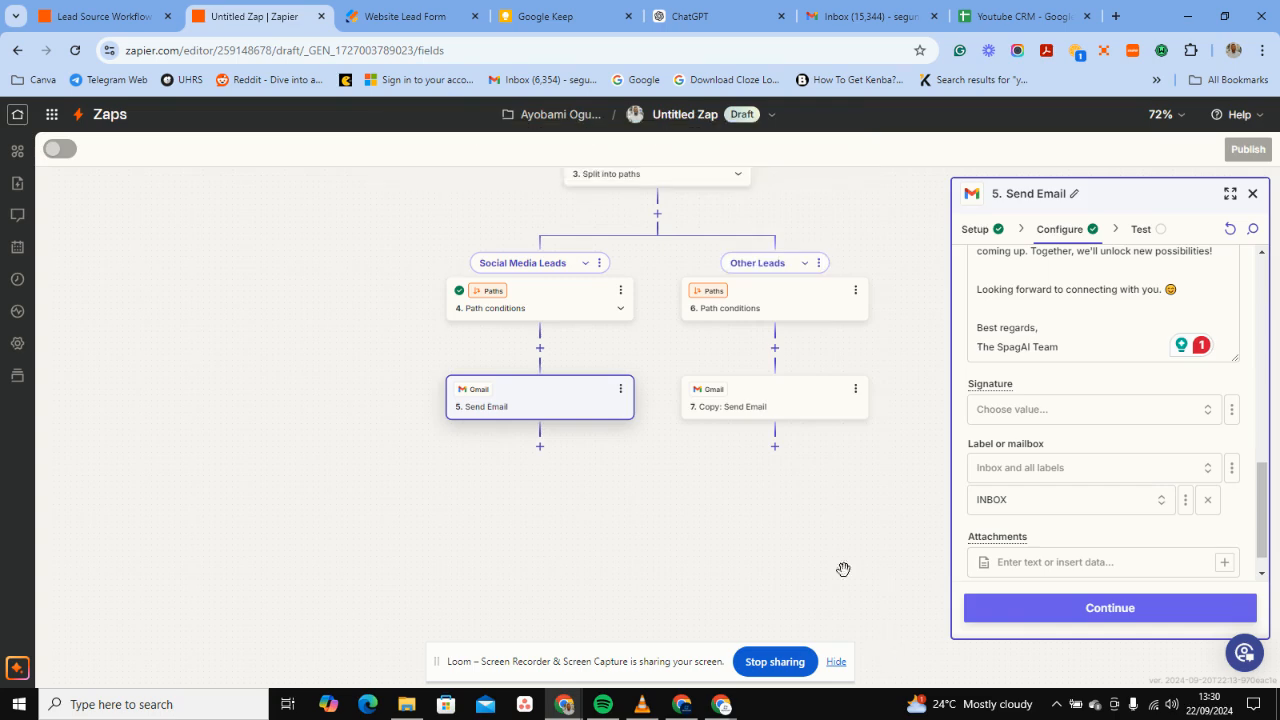
Set the Other Leads rule to How Did You Hear About Us (Text) Contains Webinar.
click(736, 304)
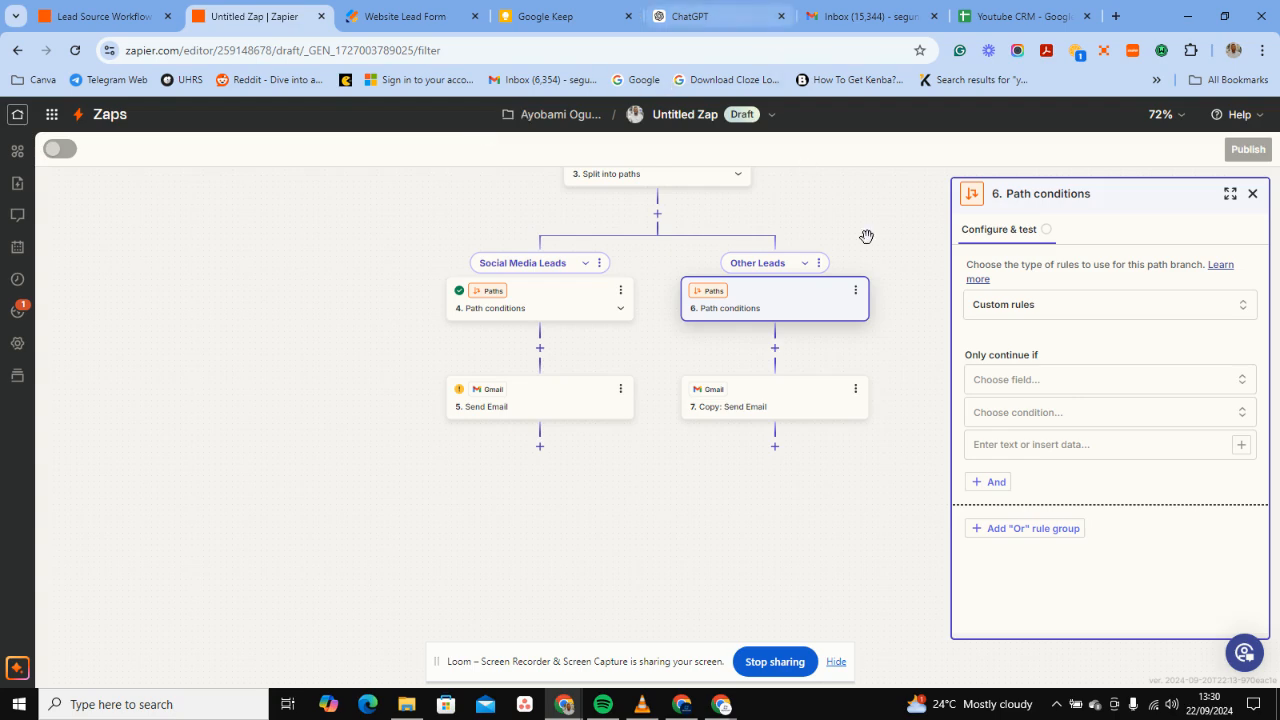
click(1022, 376)
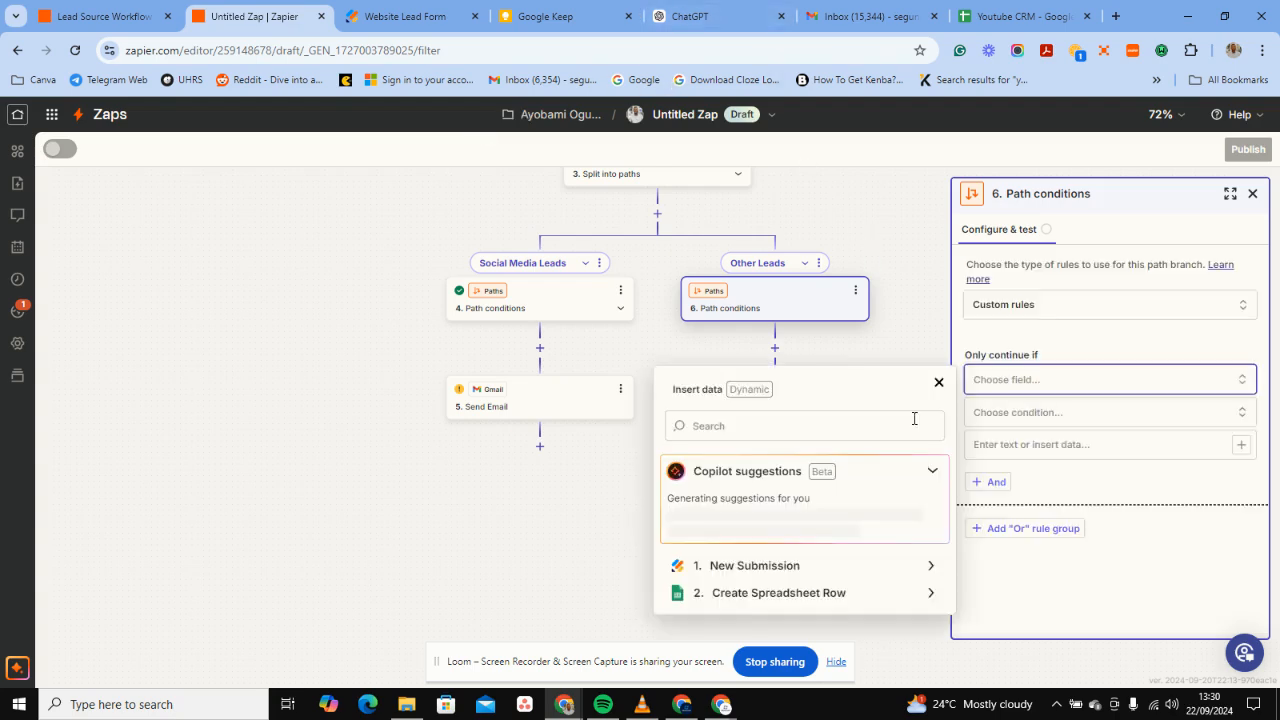
click(795, 578)
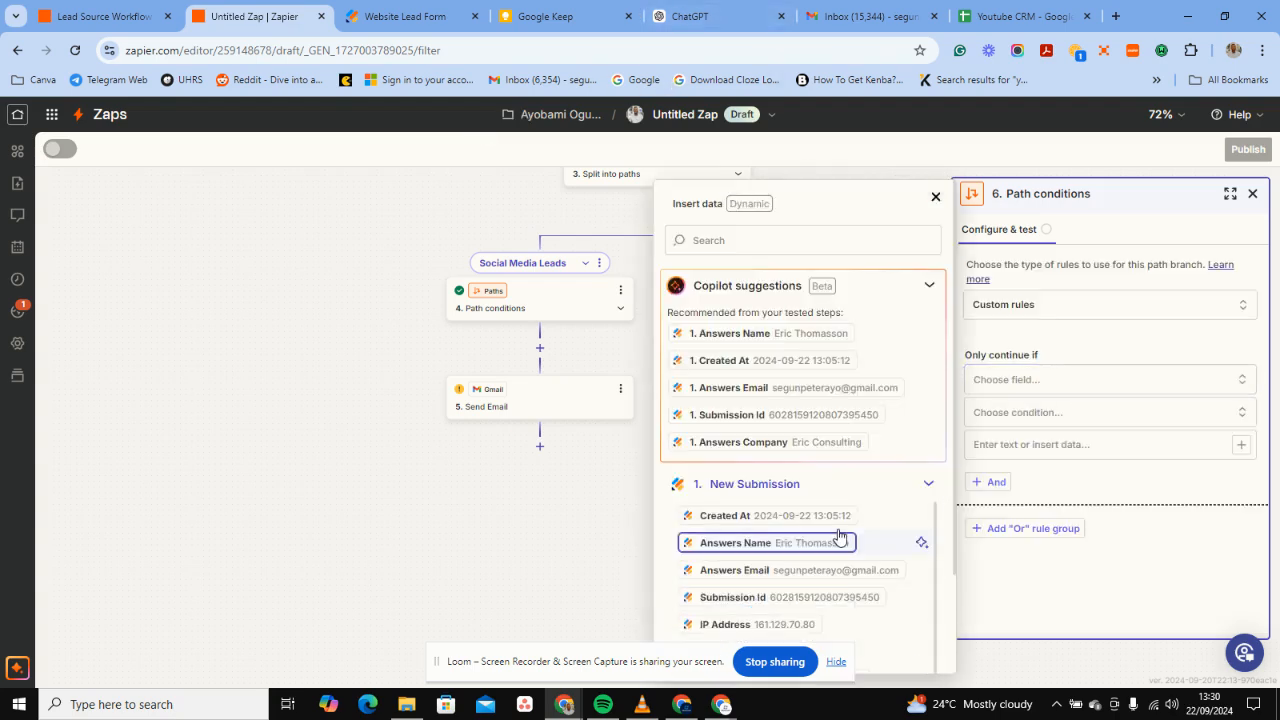
scroll(826, 580, down, 3)
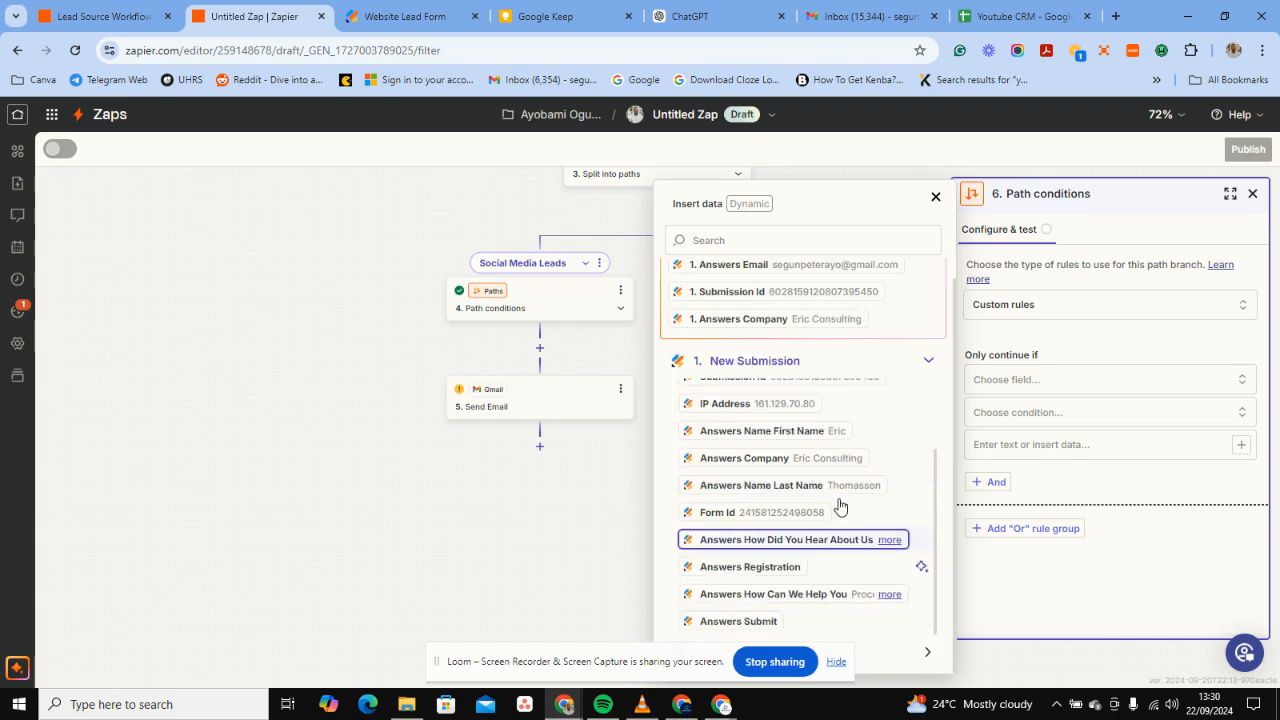
click(846, 550)
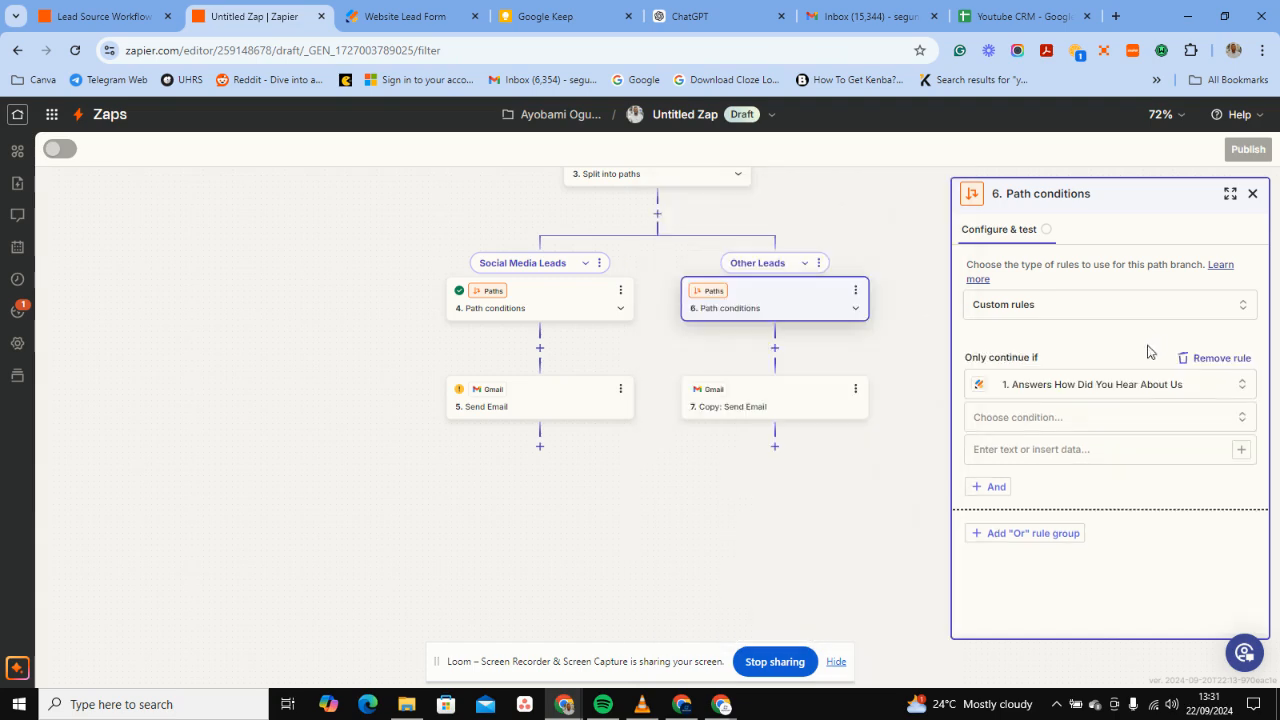
click(1094, 414)
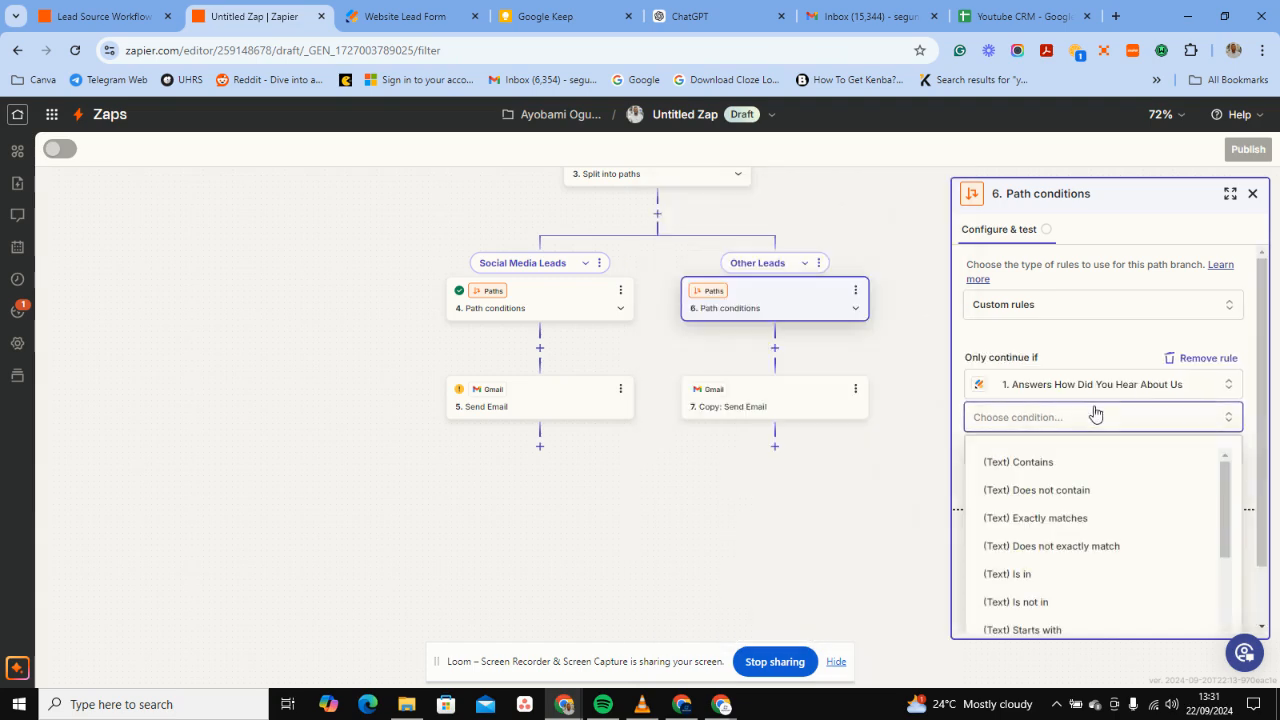
click(1040, 461)
text(Webinar)
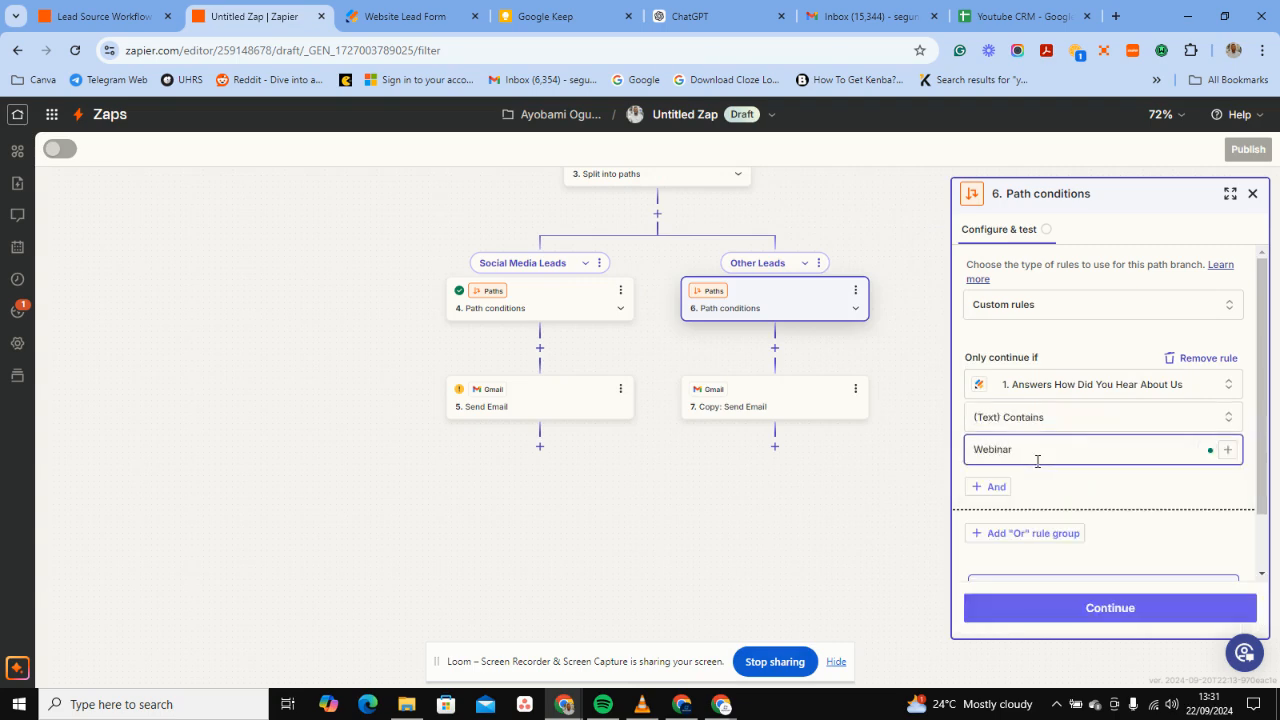
Add an Or rule: How Did You Hear About Us (Text) Contains Website.
click(1003, 533)
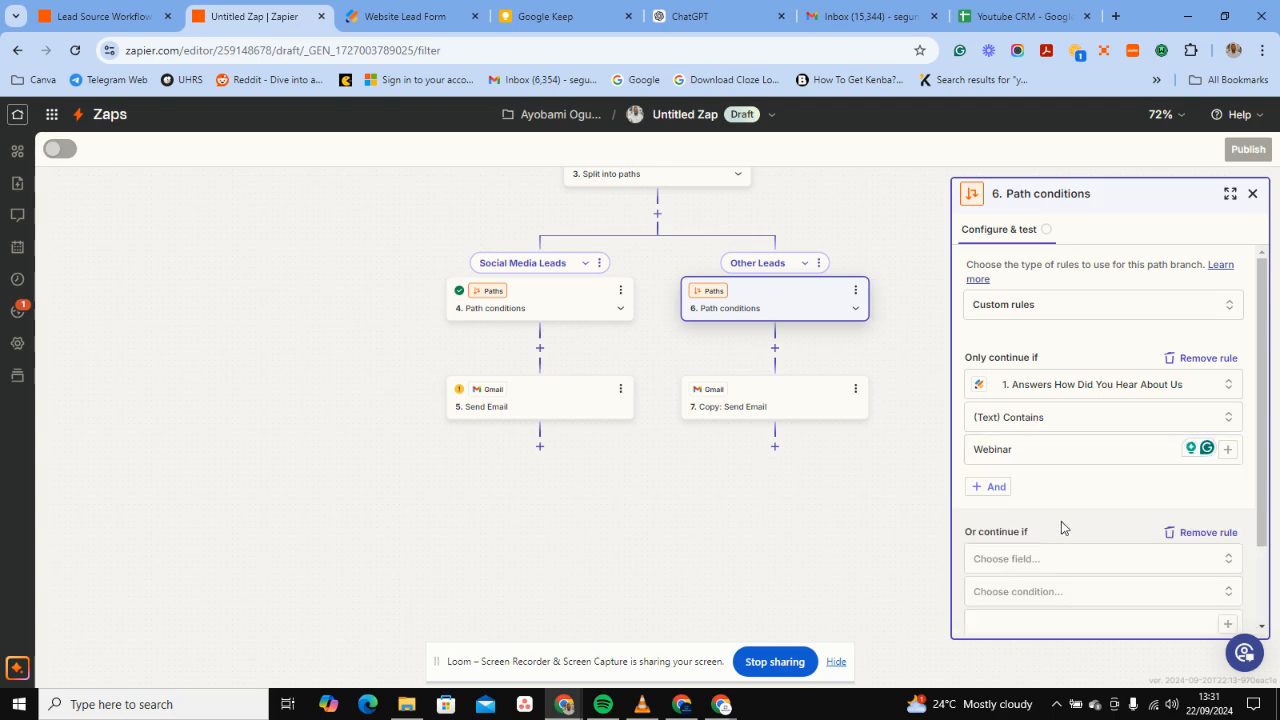
click(1011, 560)
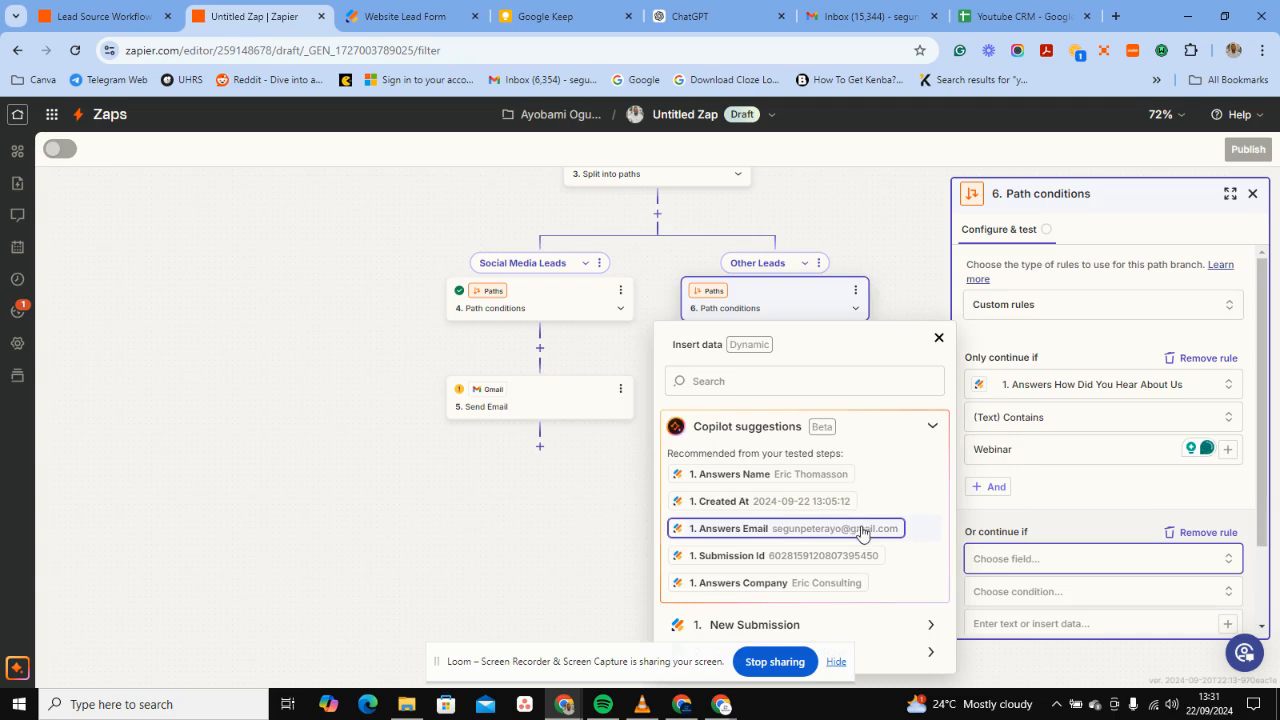
click(903, 624)
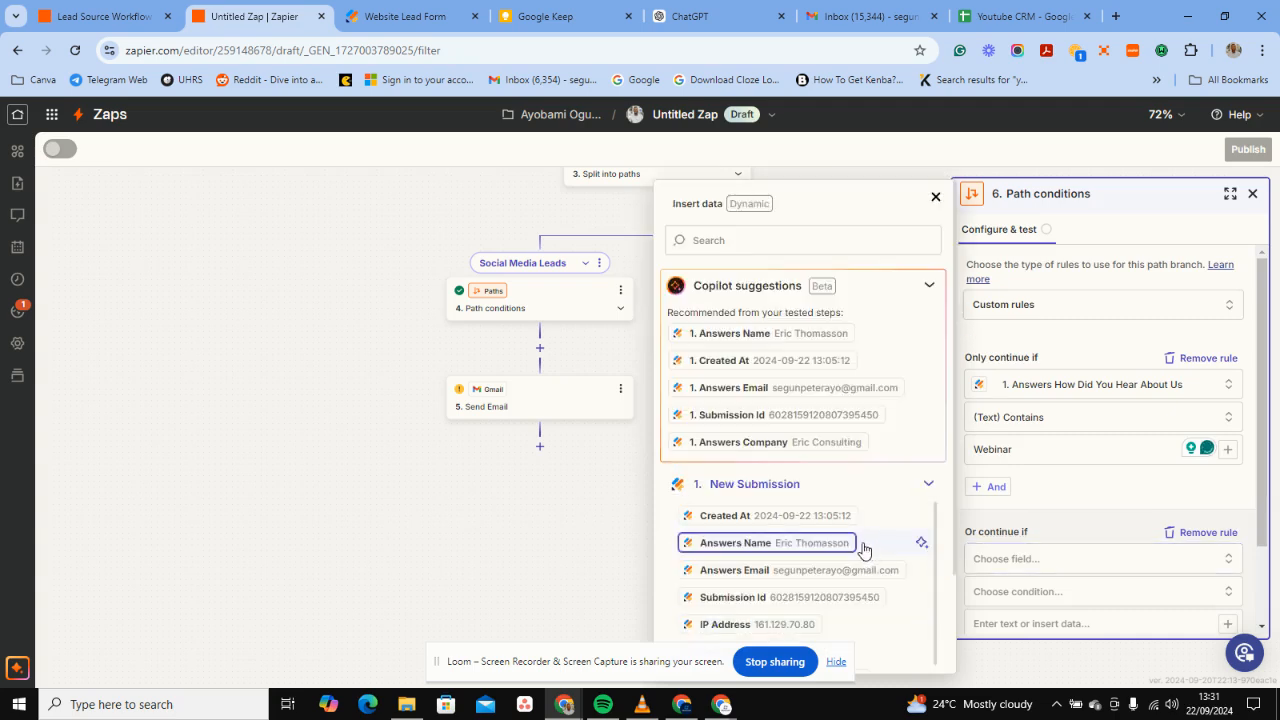
scroll(863, 550, down, 2)
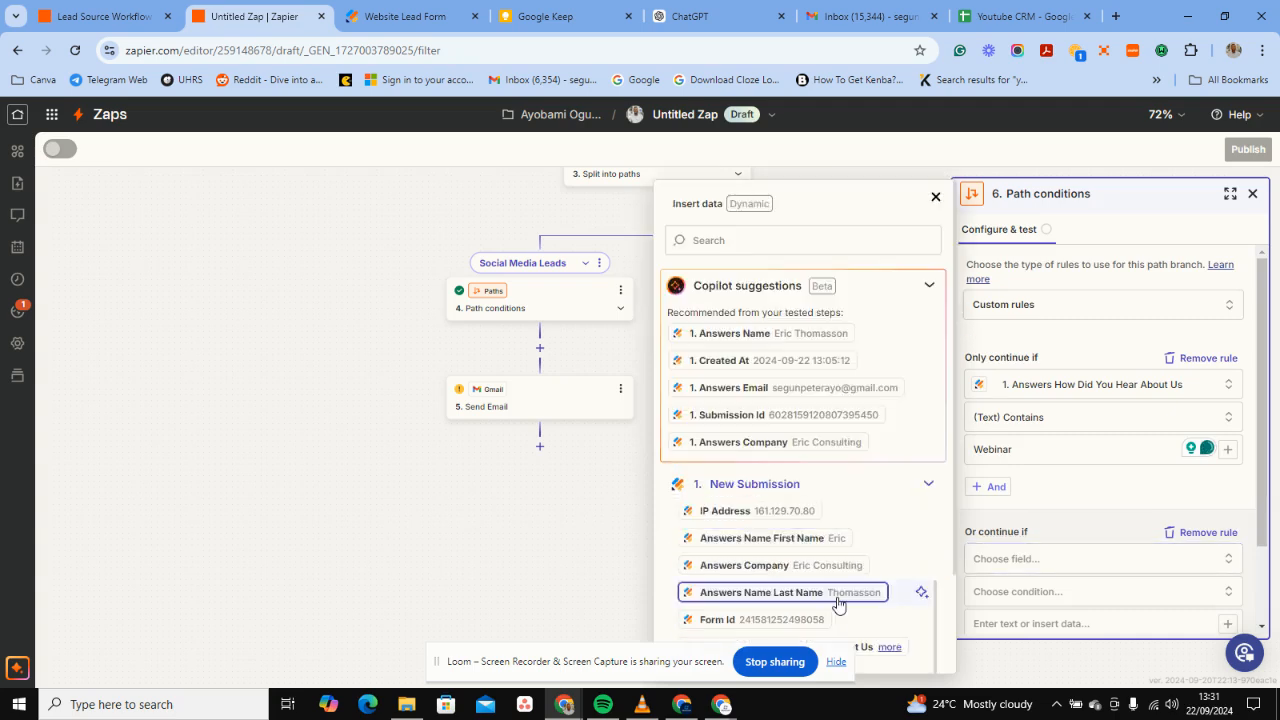
scroll(838, 604, down, 3)
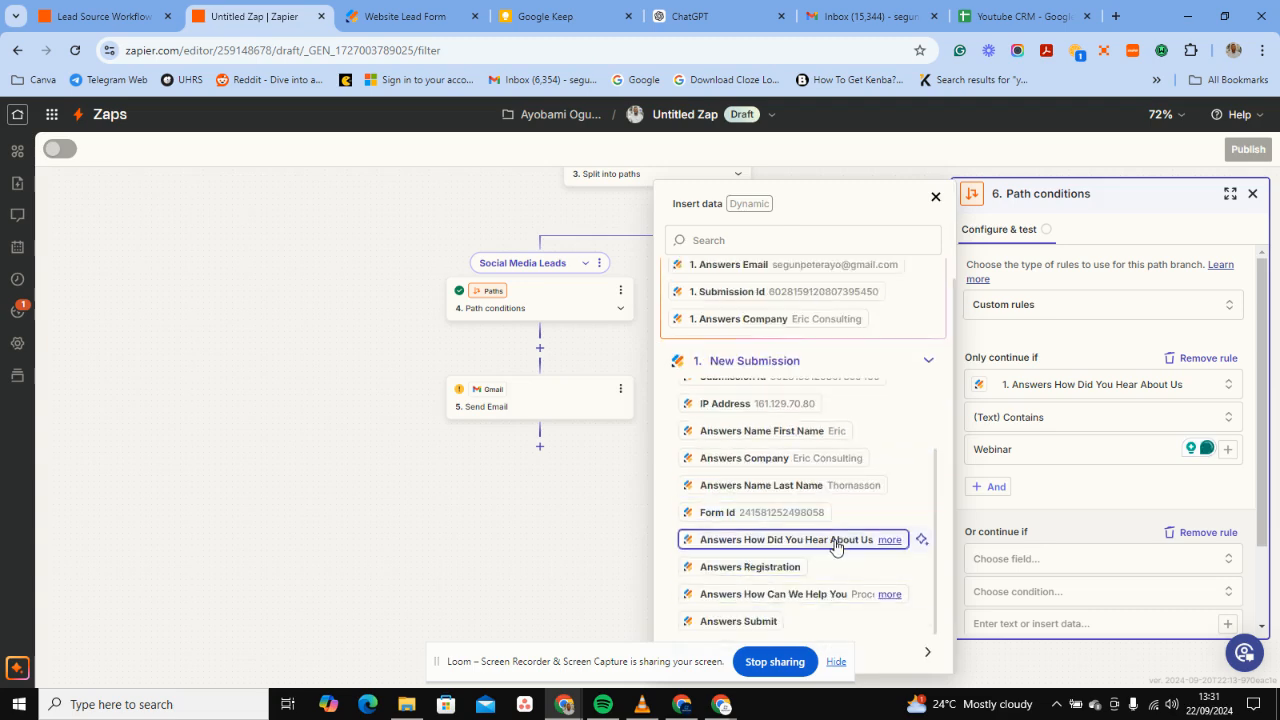
click(850, 538)
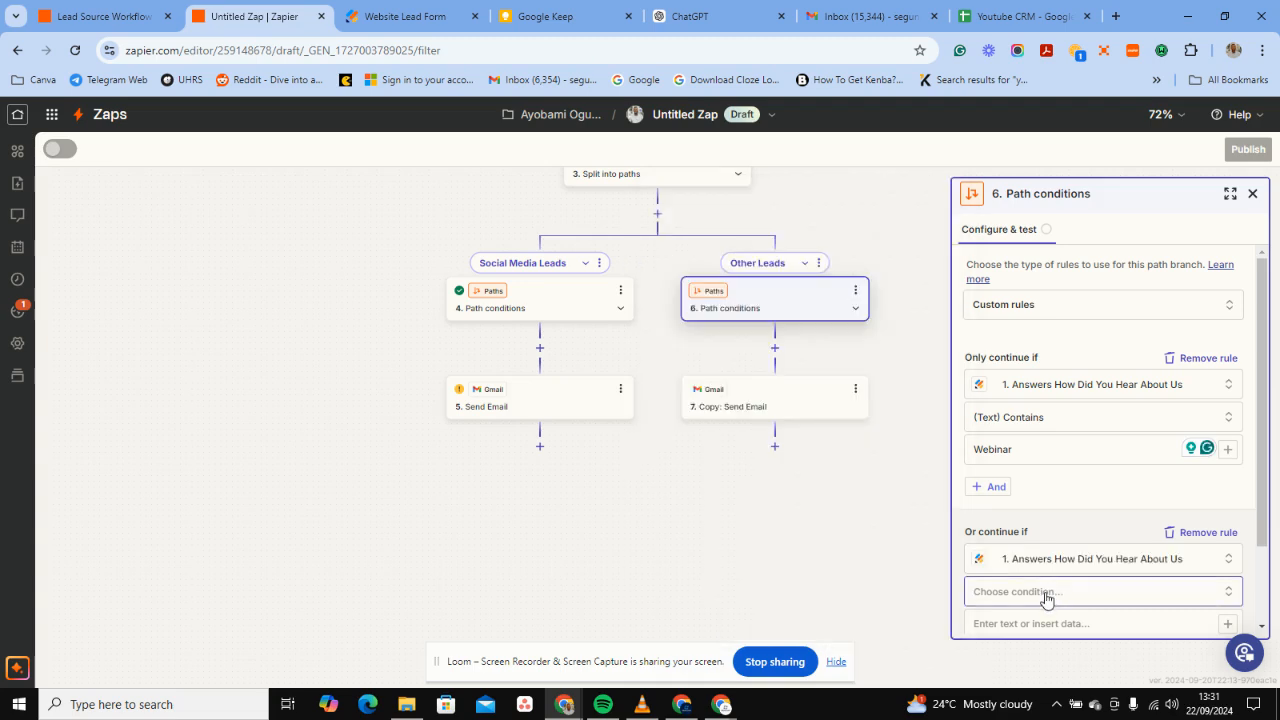
click(1046, 592)
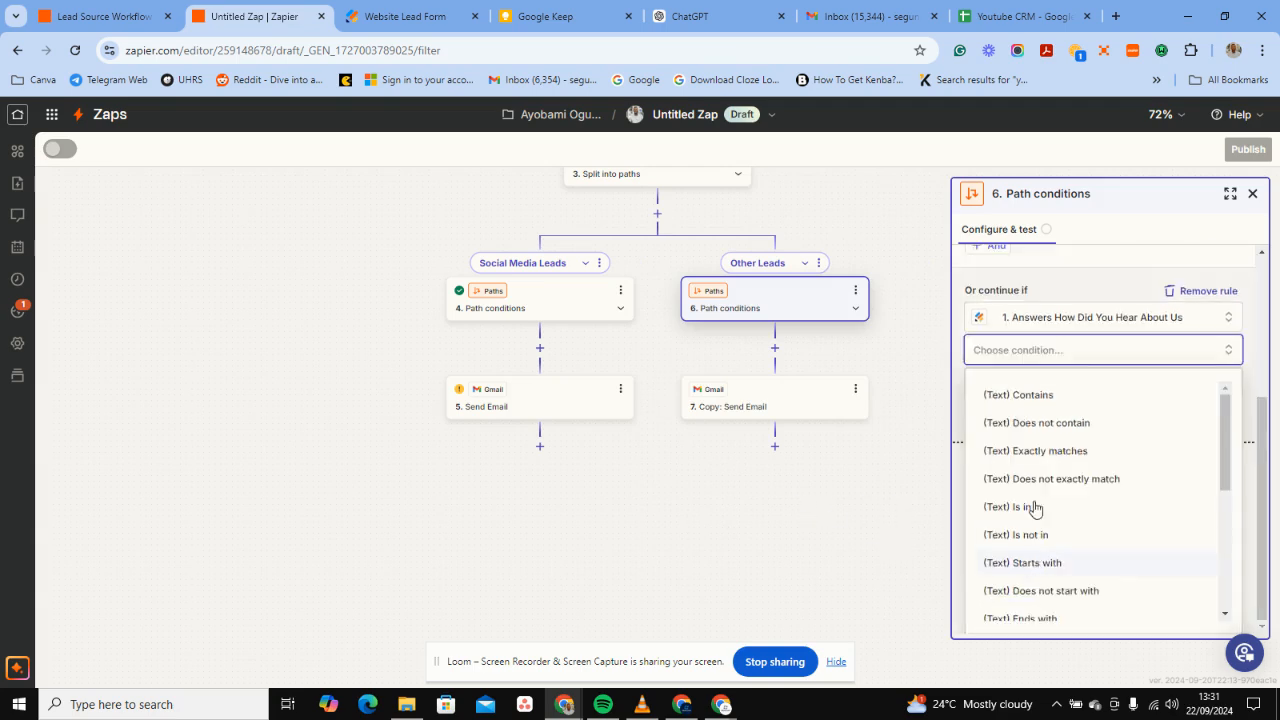
click(1028, 393)
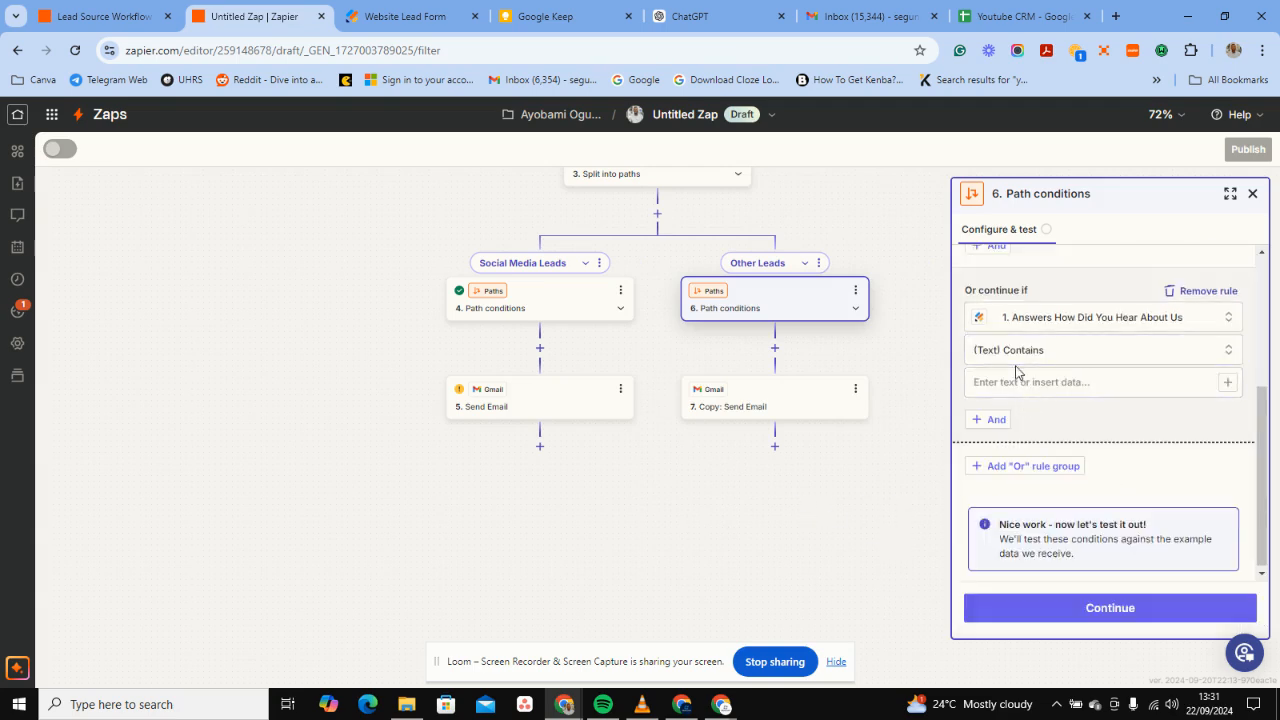
click(1013, 381)
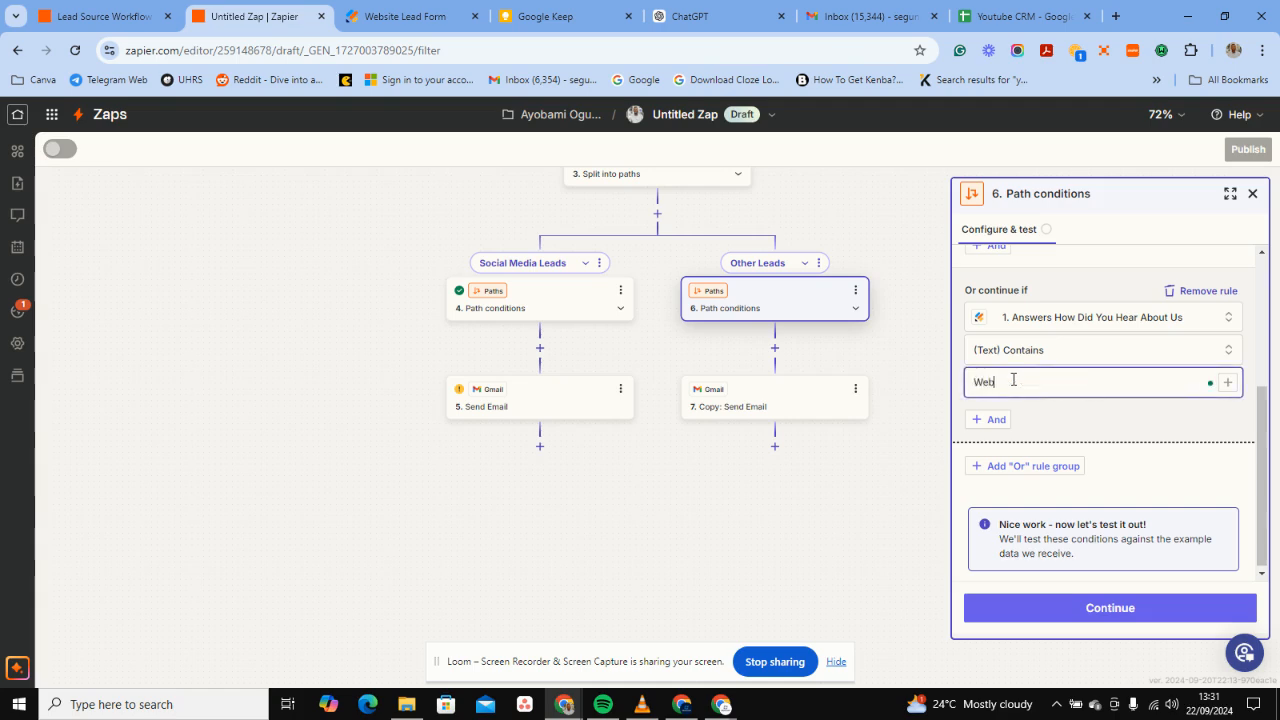
click(1090, 422)
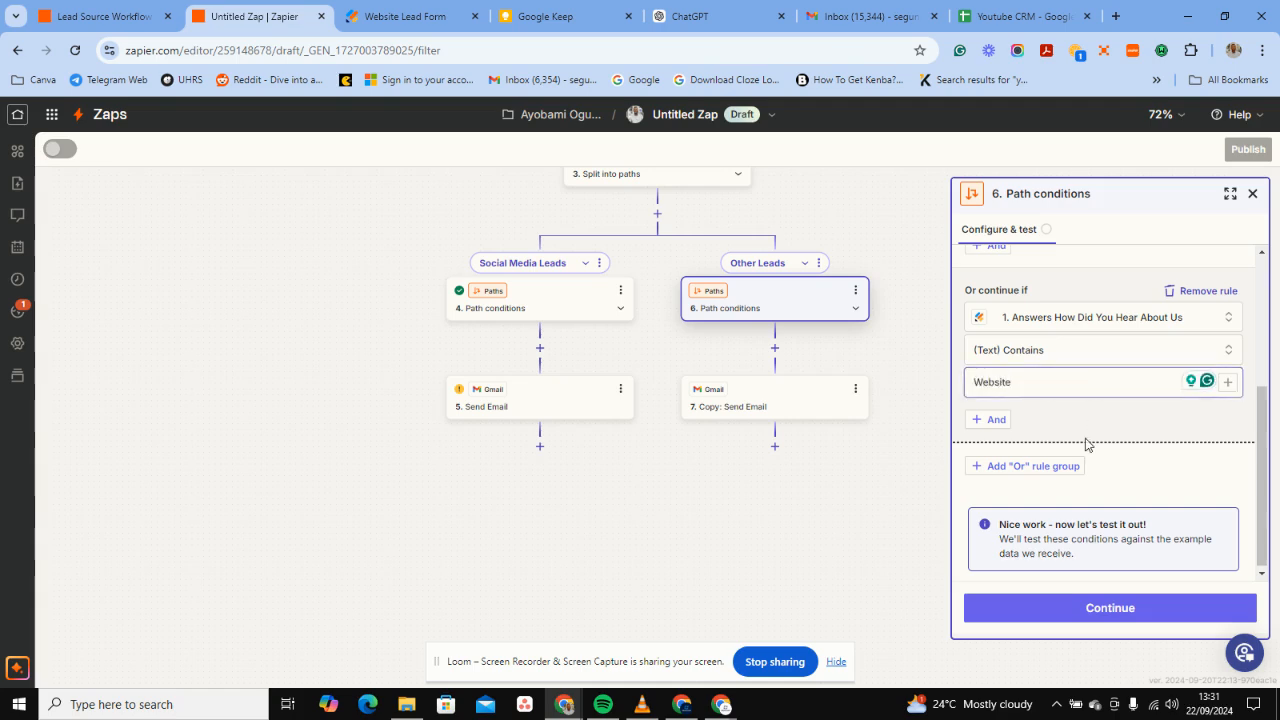
Test the Other Leads path conditions against sample data and confirm they pass.
click(1051, 600)
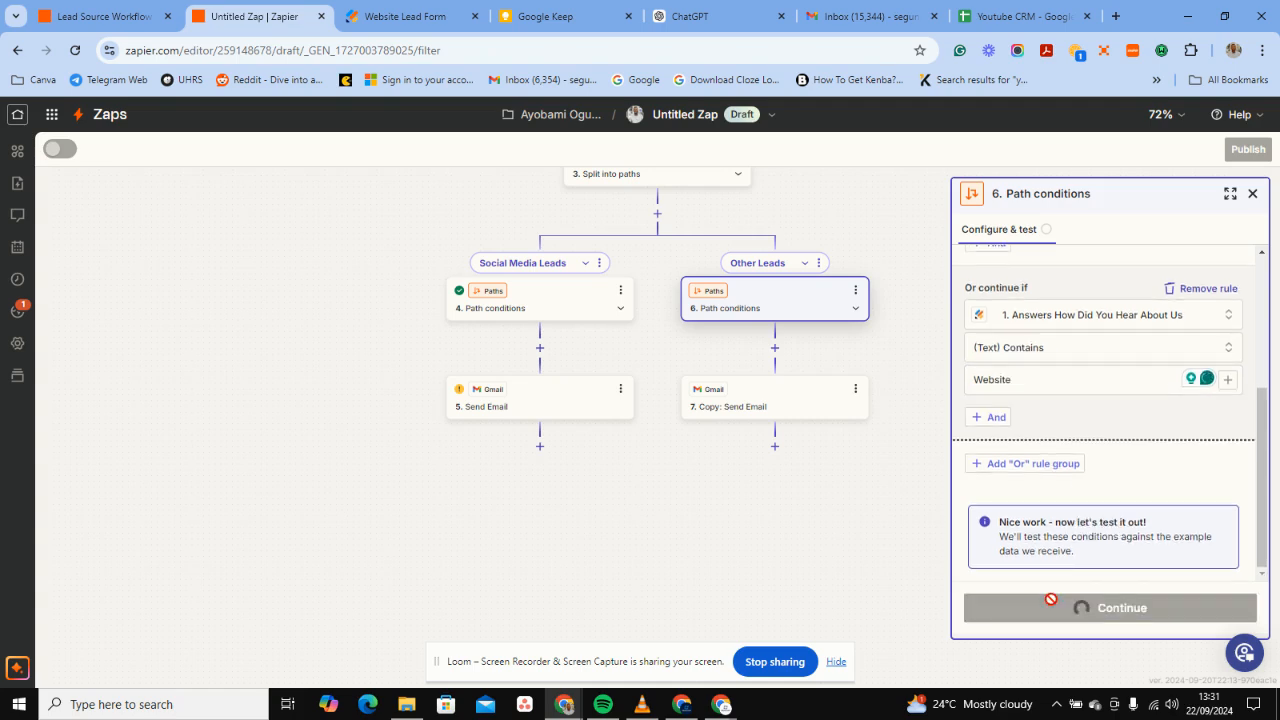
scroll(1109, 523, down, 2)
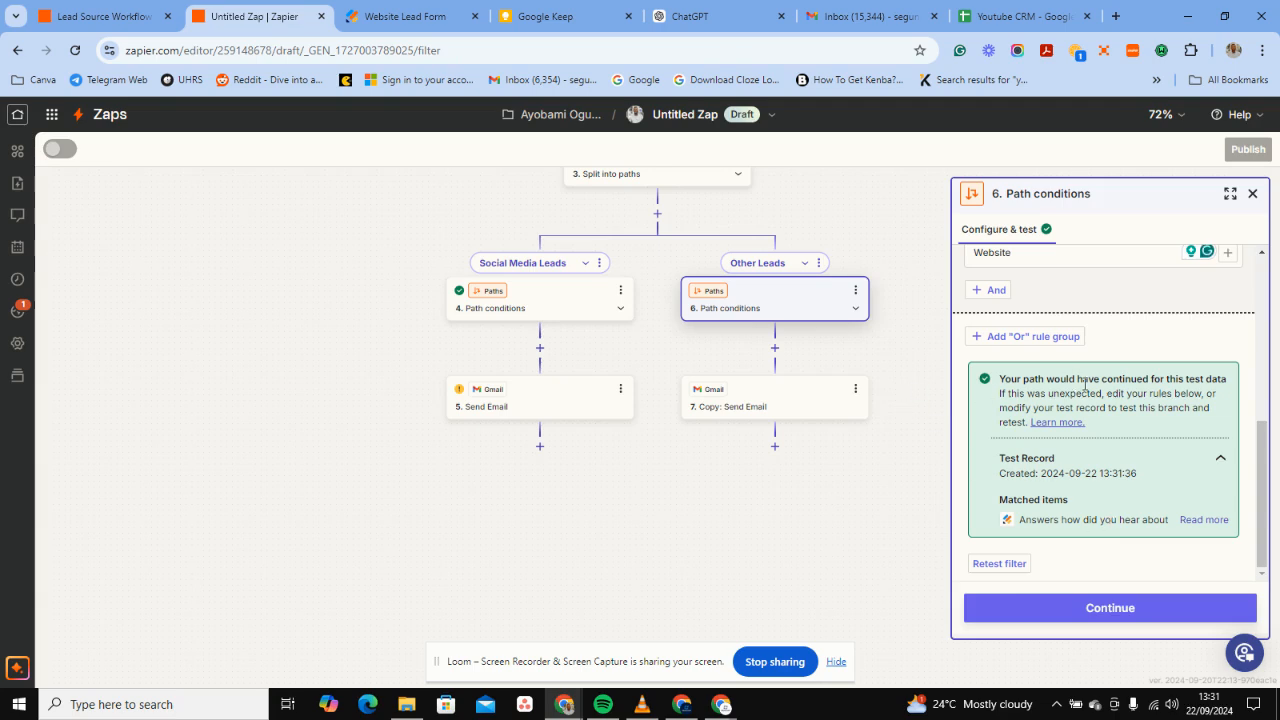
scroll(1117, 407, up, 6)
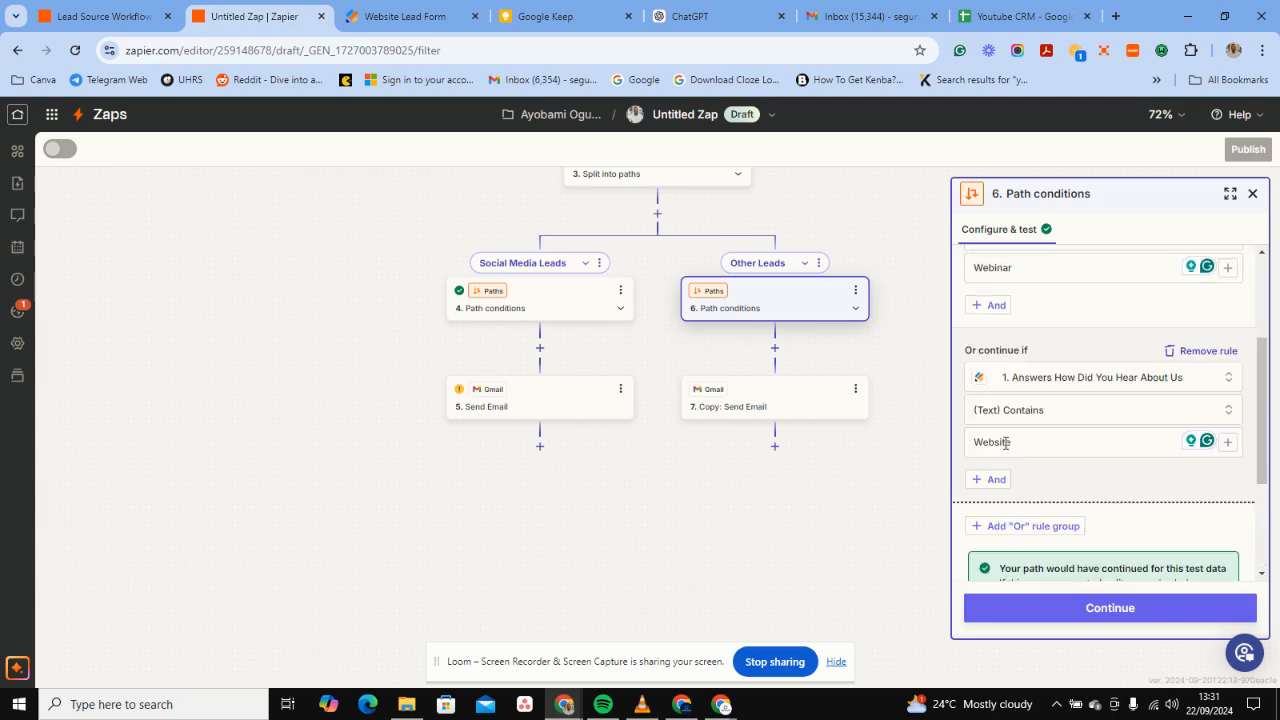
click(763, 403)
Rename the copied step from 'Copy: Send Email' to 'Send Email'.
click(1107, 194)
key(Left)
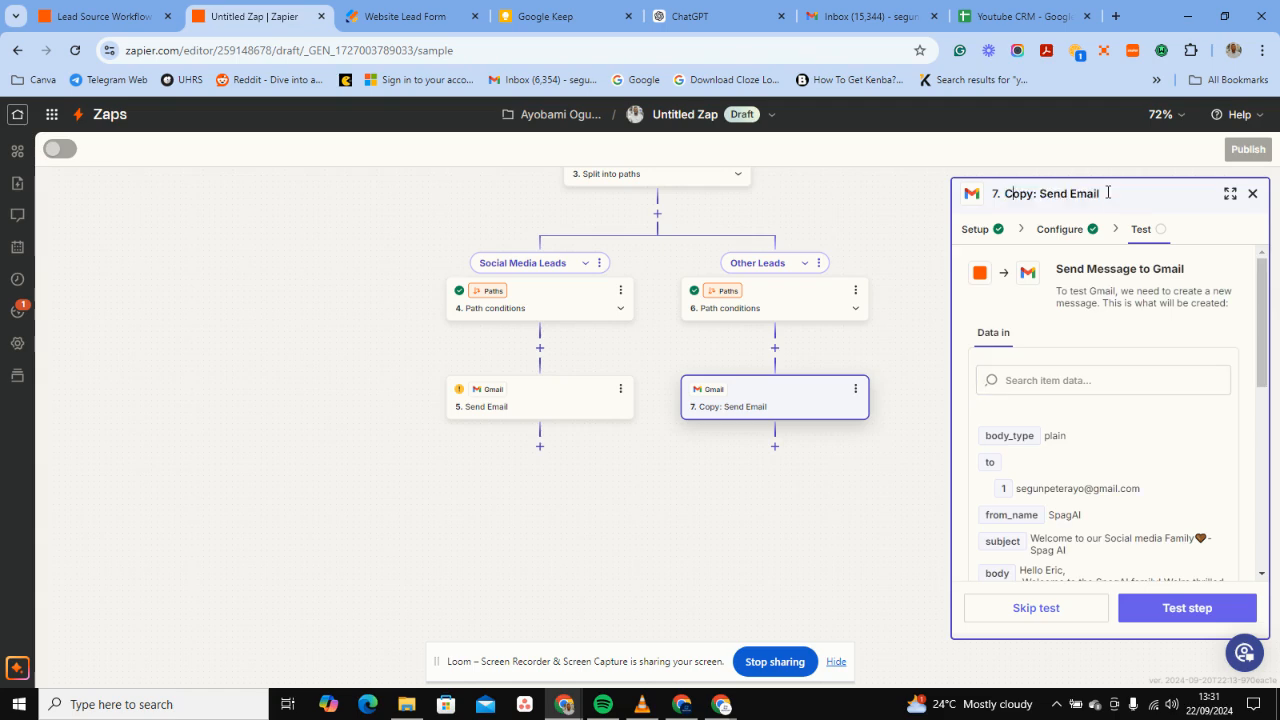
key(BackSpace)
key(BackSpace)
key(BackSpace)
key(BackSpace)
key(BackSpace)
key(BackSpace)
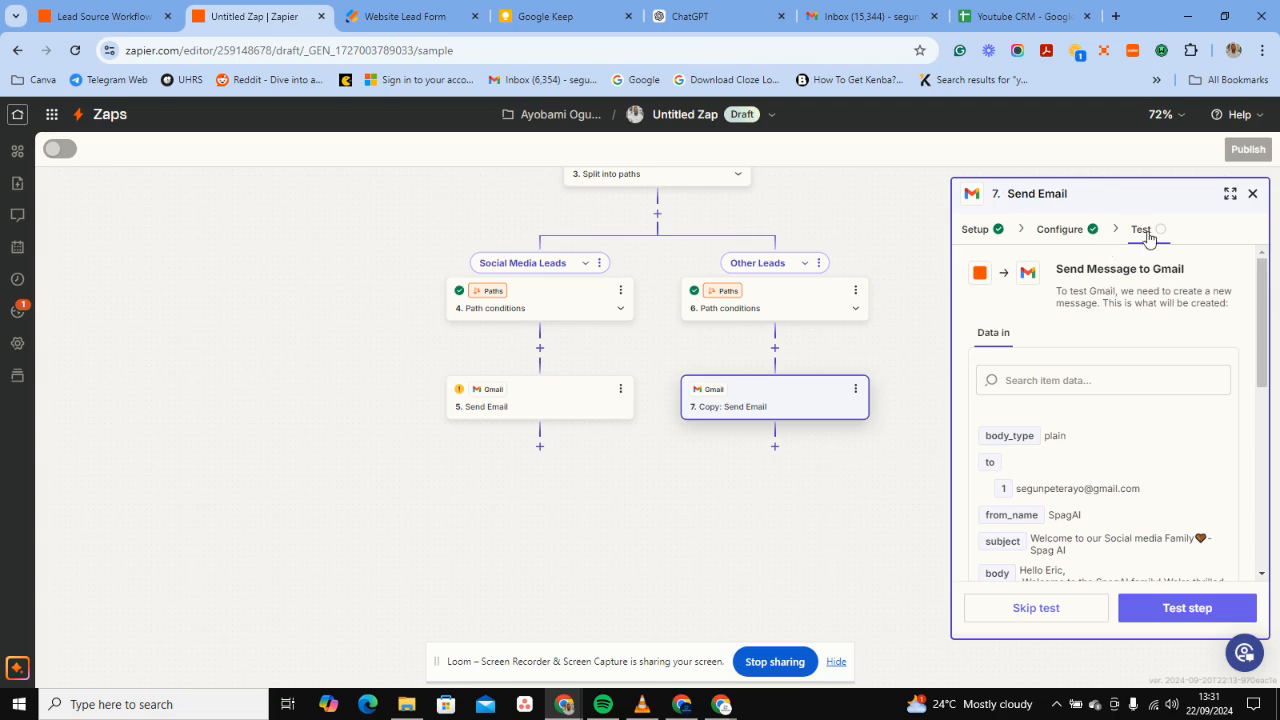
click(1072, 239)
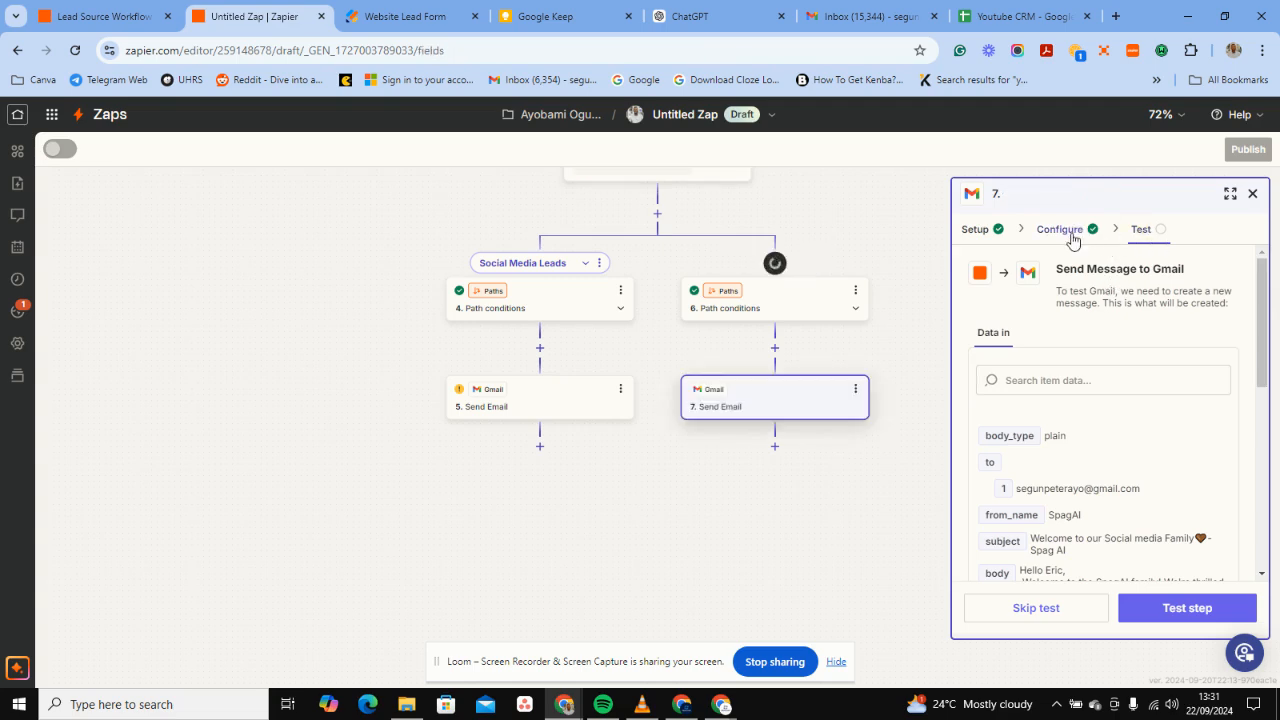
Remove 'Social media' and the orange heart from the email subject.
click(1072, 239)
scroll(1103, 357, down, 1)
scroll(1087, 366, up, 1)
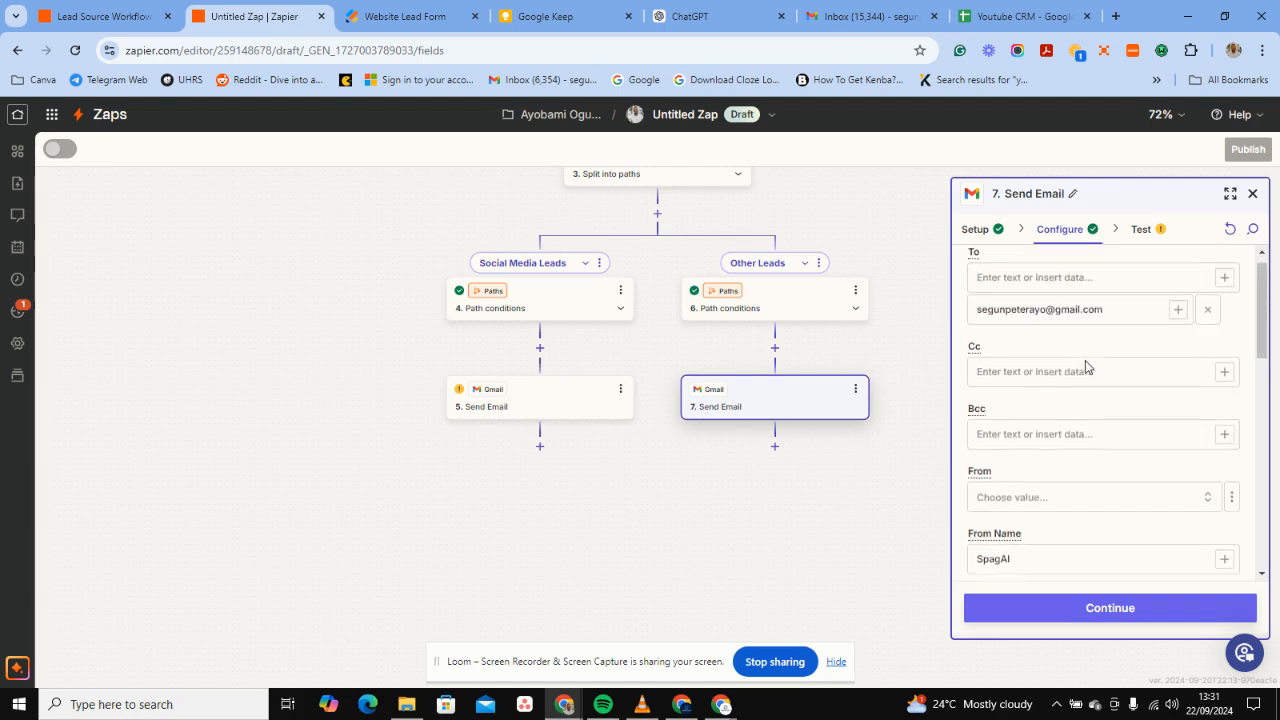
scroll(1085, 360, down, 3)
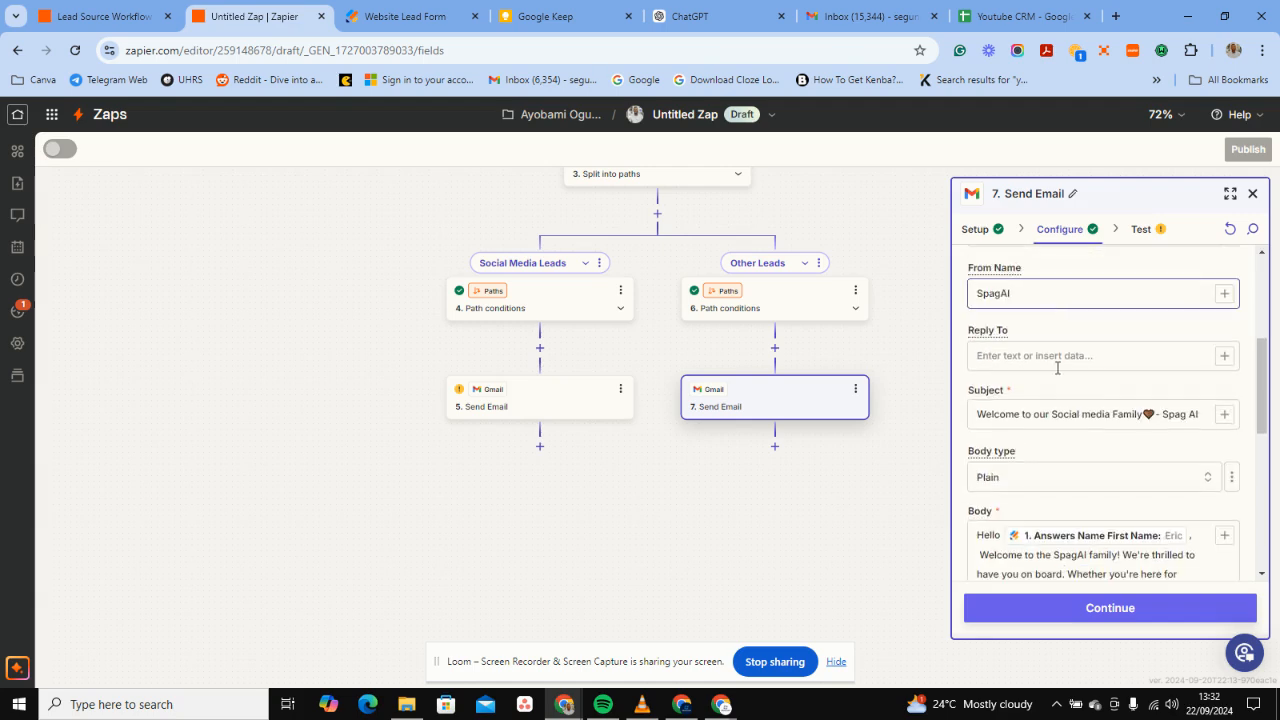
click(1110, 414)
key(BackSpace)
key(BackSpace)
key(BackSpace)
key(BackSpace)
key(BackSpace)
key(BackSpace)
key(BackSpace)
key(BackSpace)
key(BackSpace)
key(BackSpace)
key(BackSpace)
key(BackSpace)
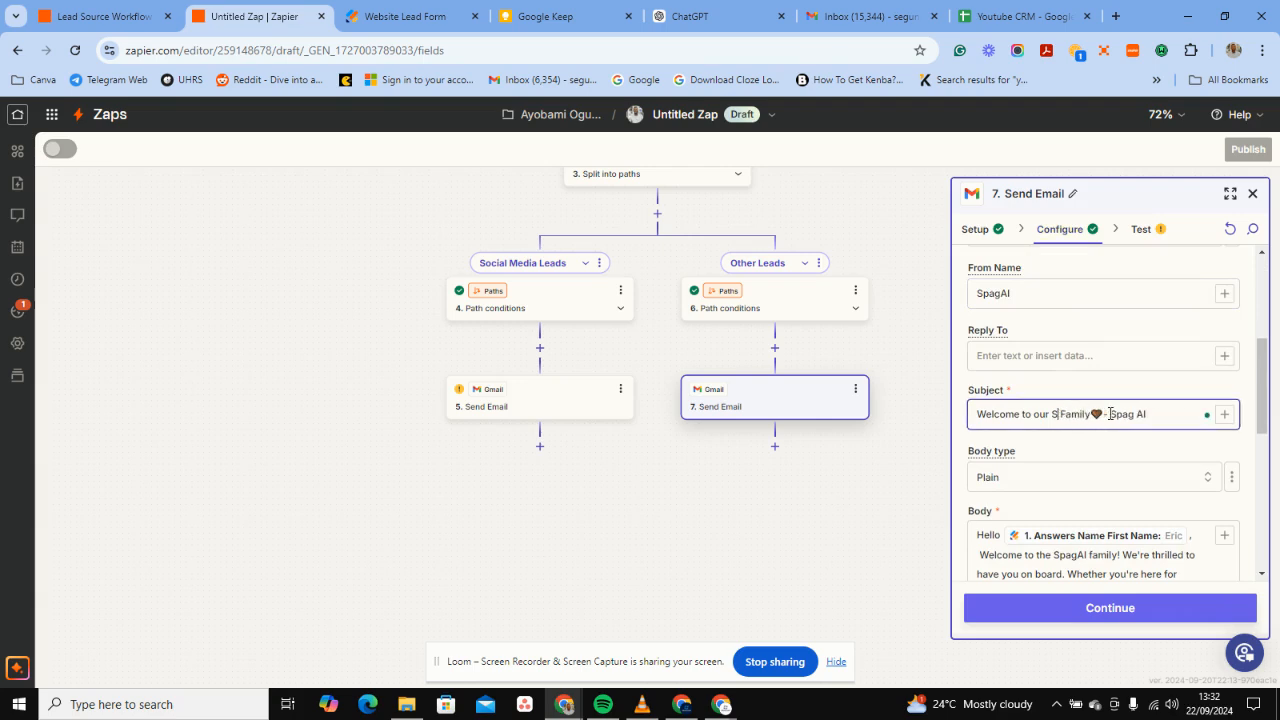
key(BackSpace)
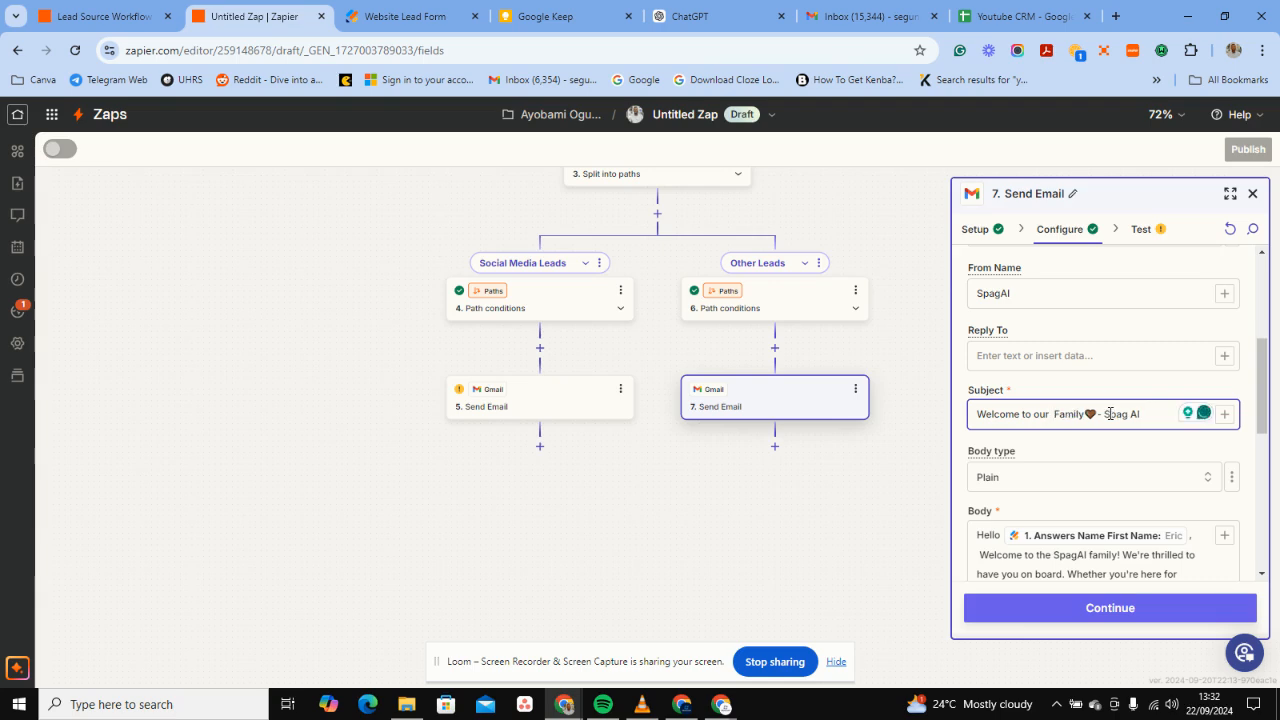
key(BackSpace)
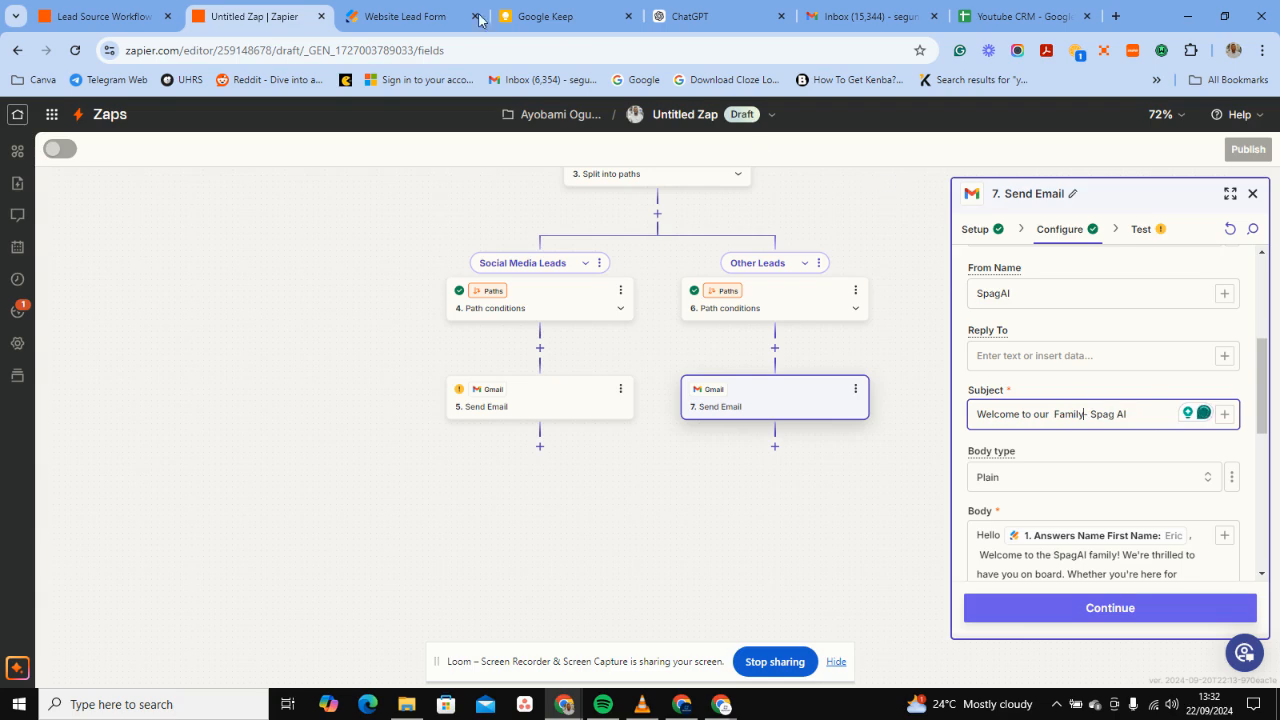
Select the black heart emoji in the Google Keep emoji note.
click(540, 16)
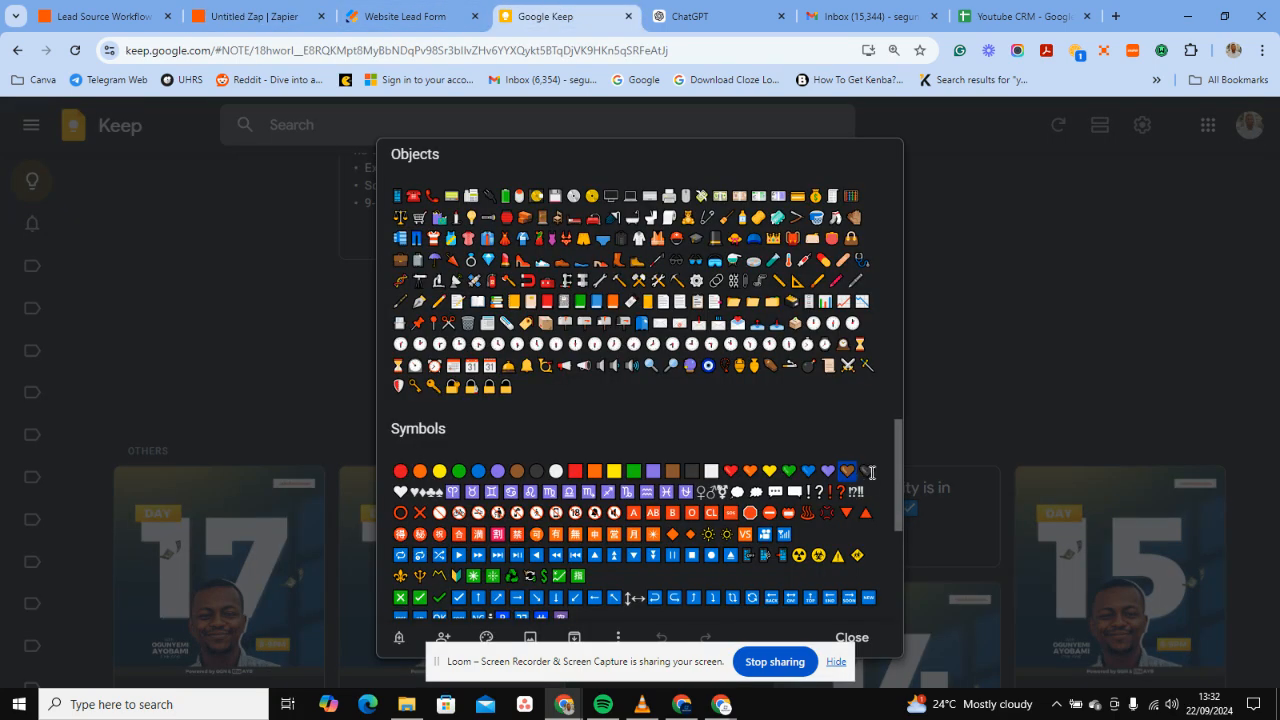
drag(875, 473, 722, 471)
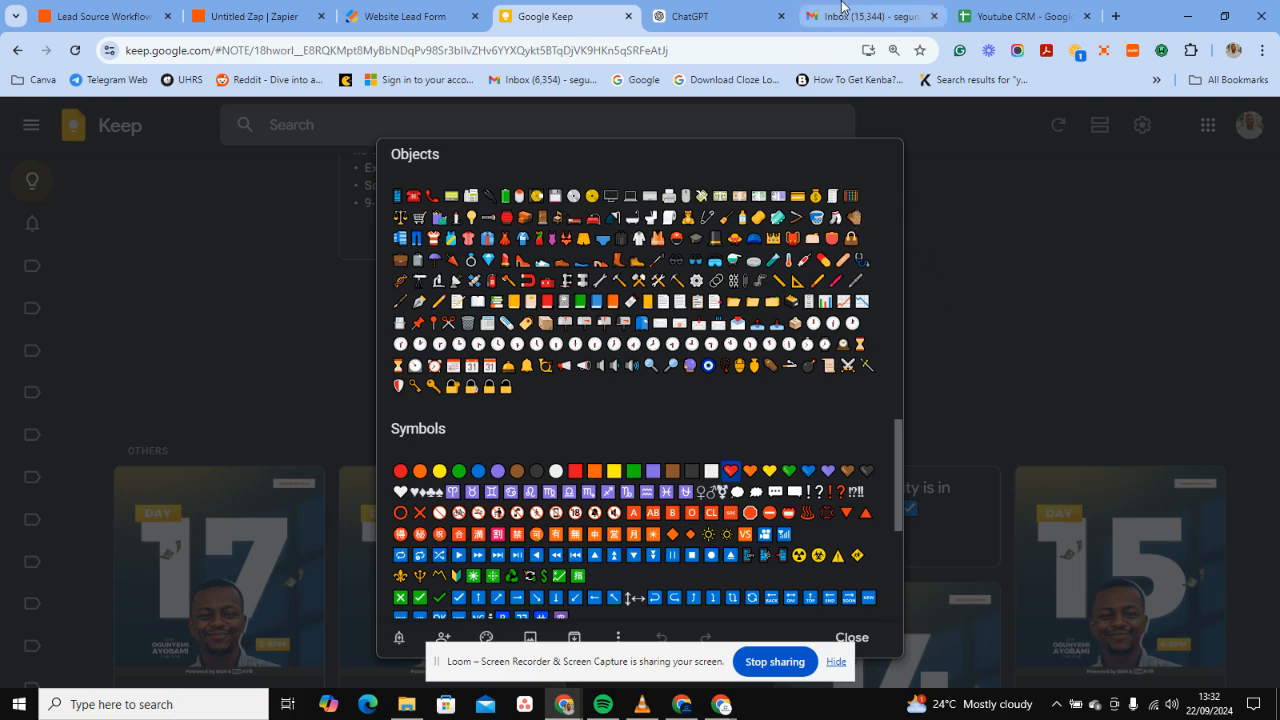
Paste the black heart after 'Family' in the subject and open the email body.
click(266, 14)
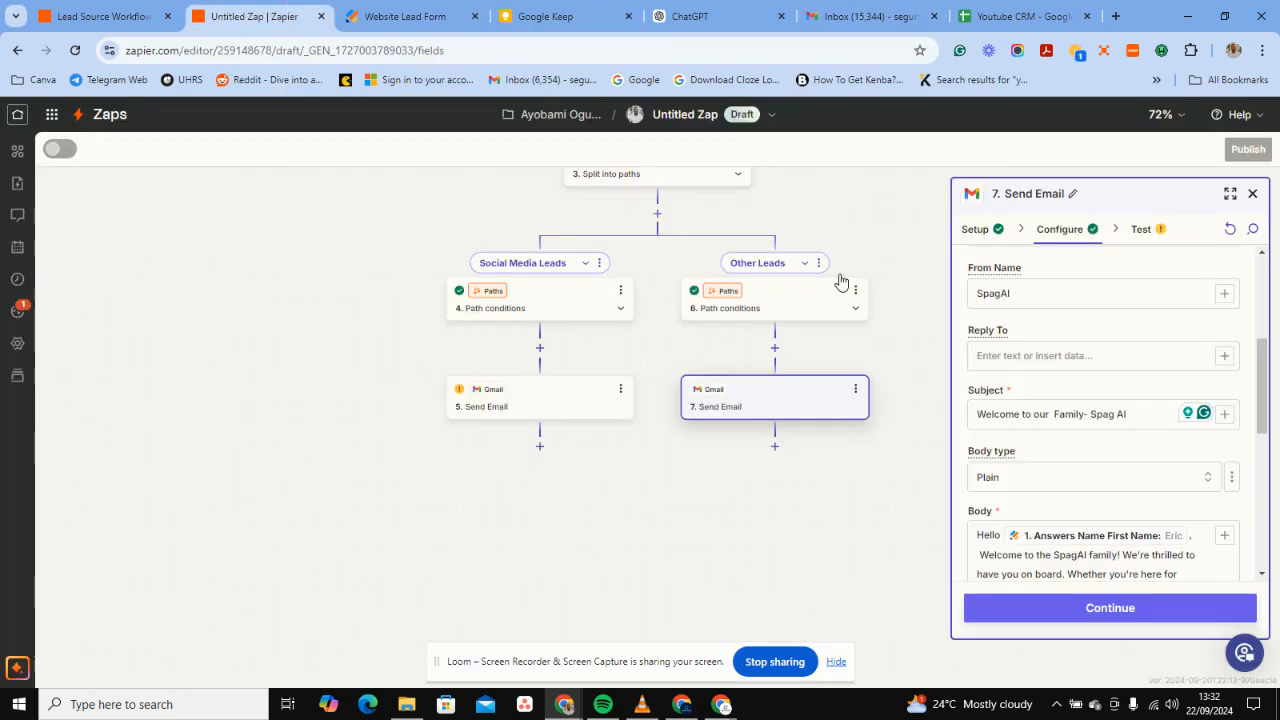
key(ctrl+v)
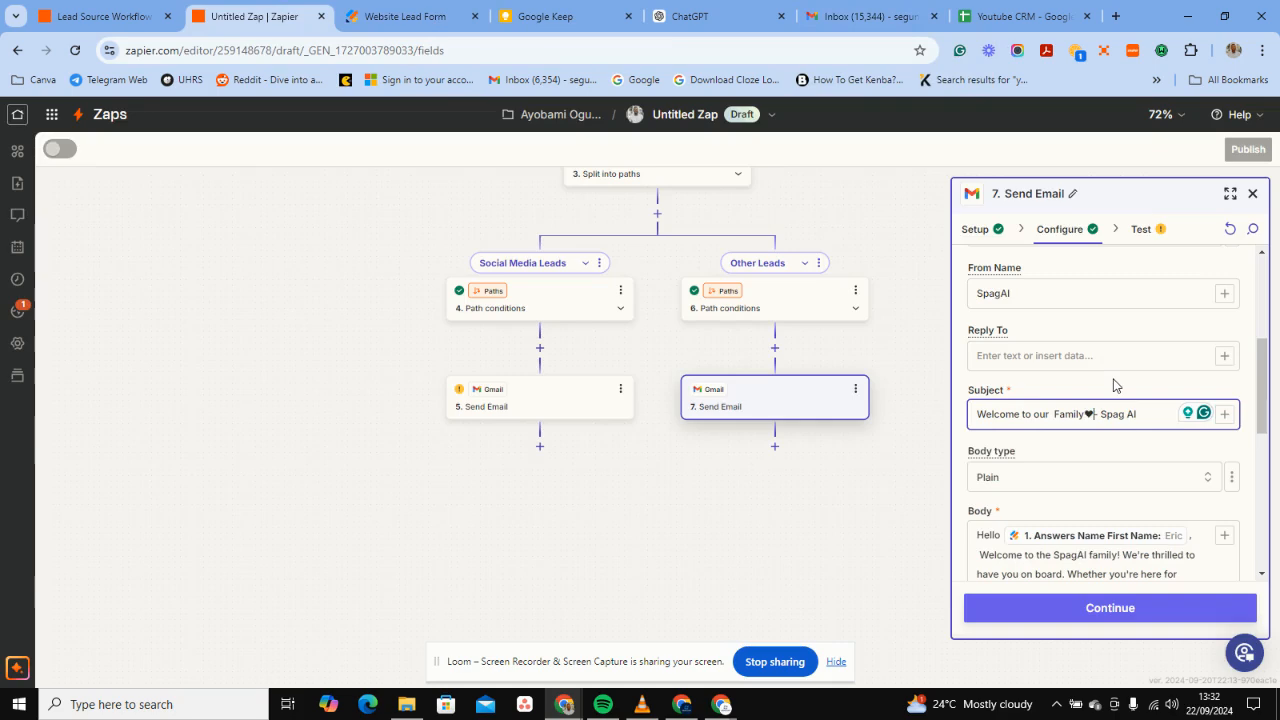
scroll(1160, 474, down, 3)
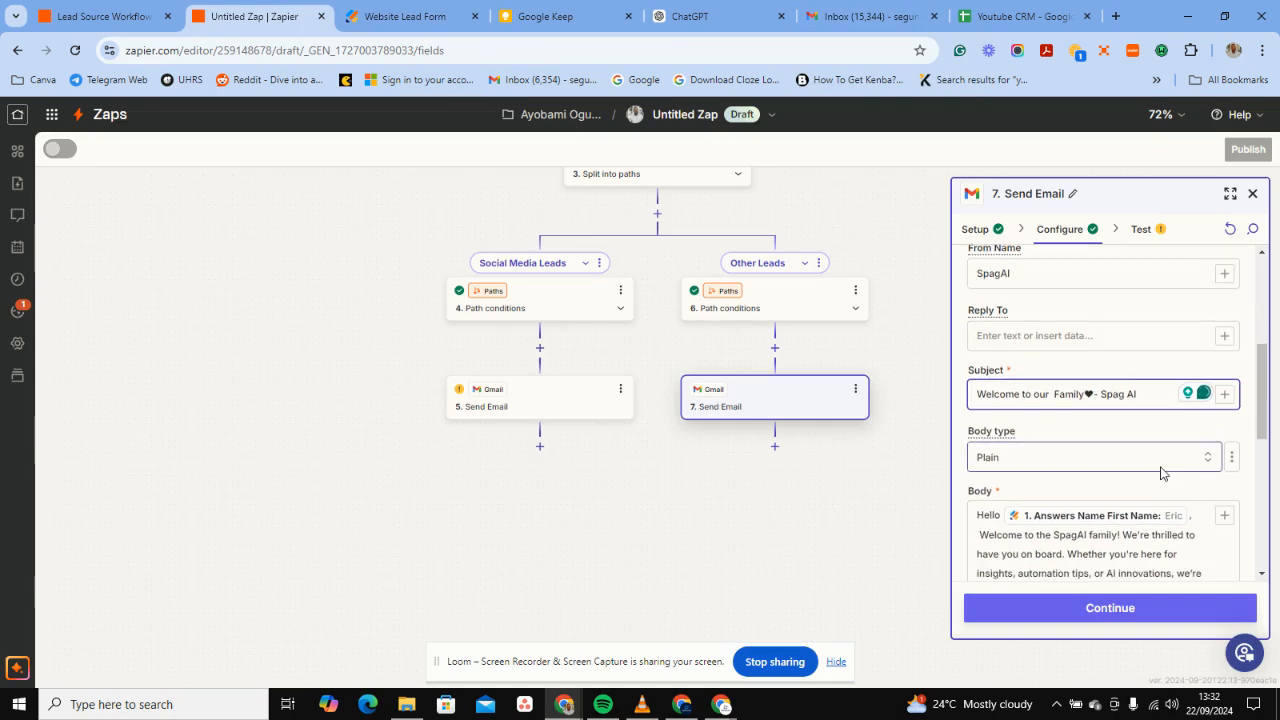
click(1100, 445)
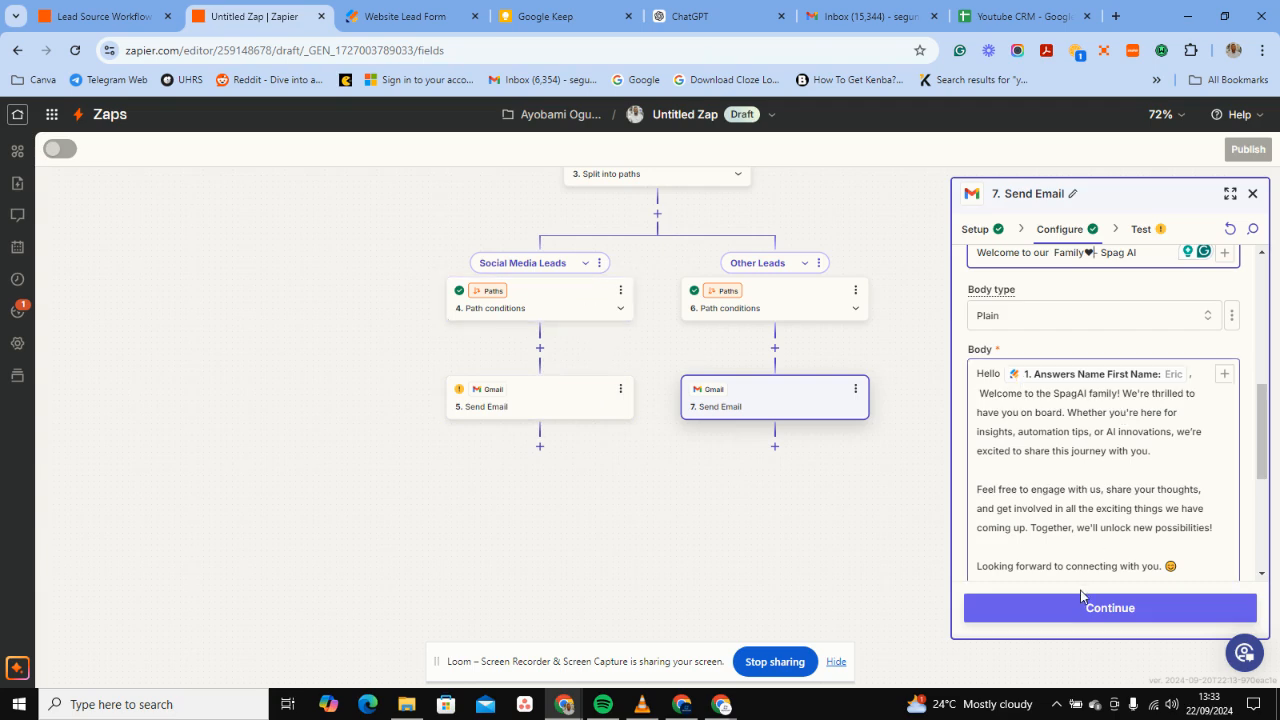
Skip the tests on both Send Email steps (5 and 7) so each shows complete.
click(1068, 612)
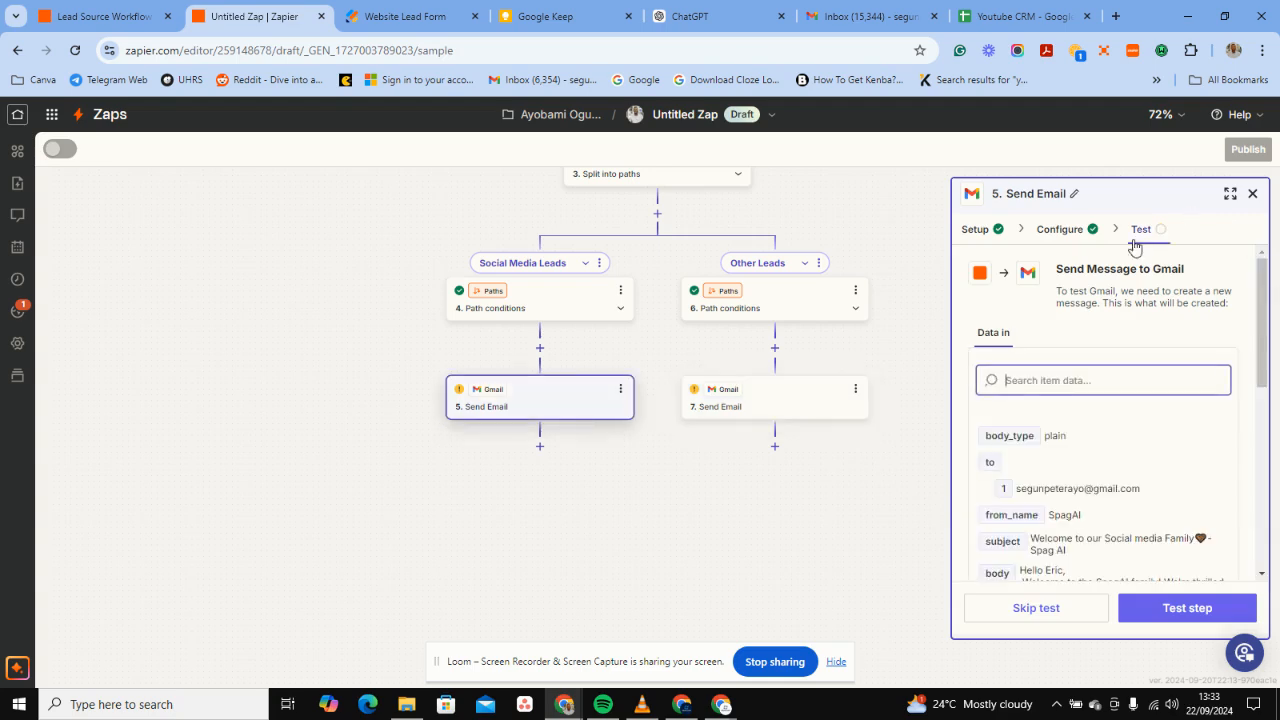
click(1057, 598)
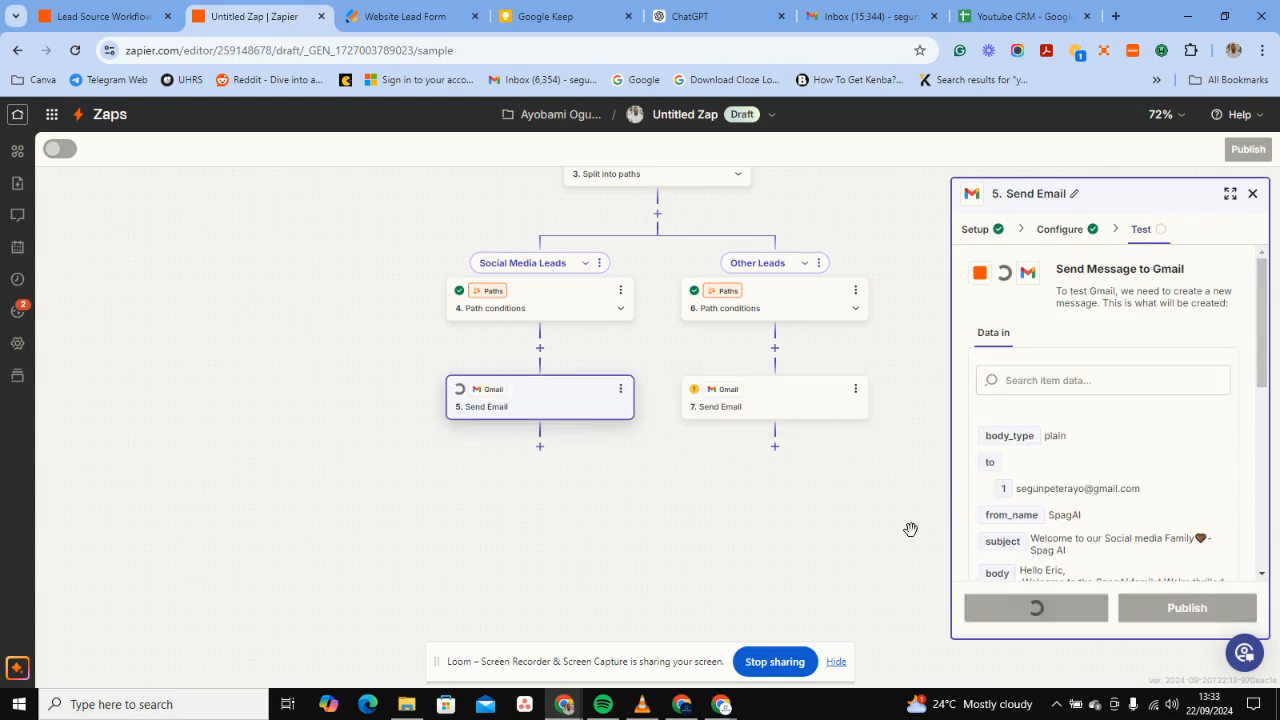
click(787, 403)
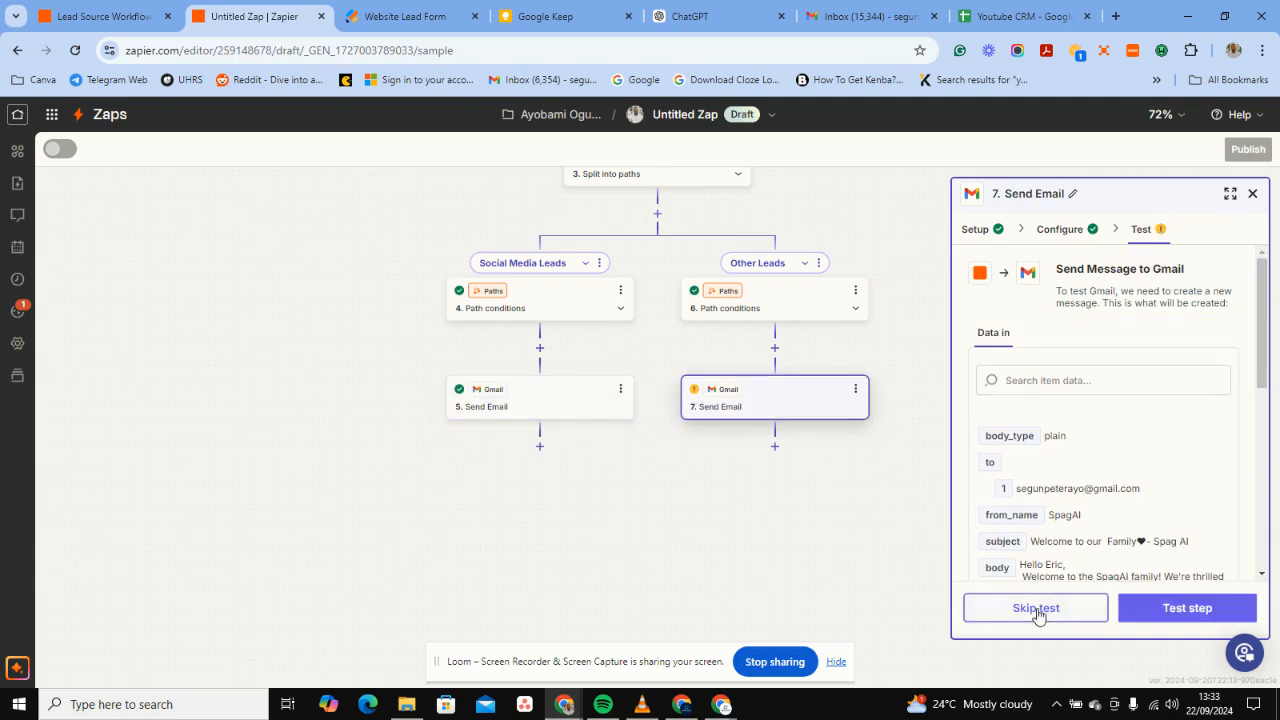
click(1036, 608)
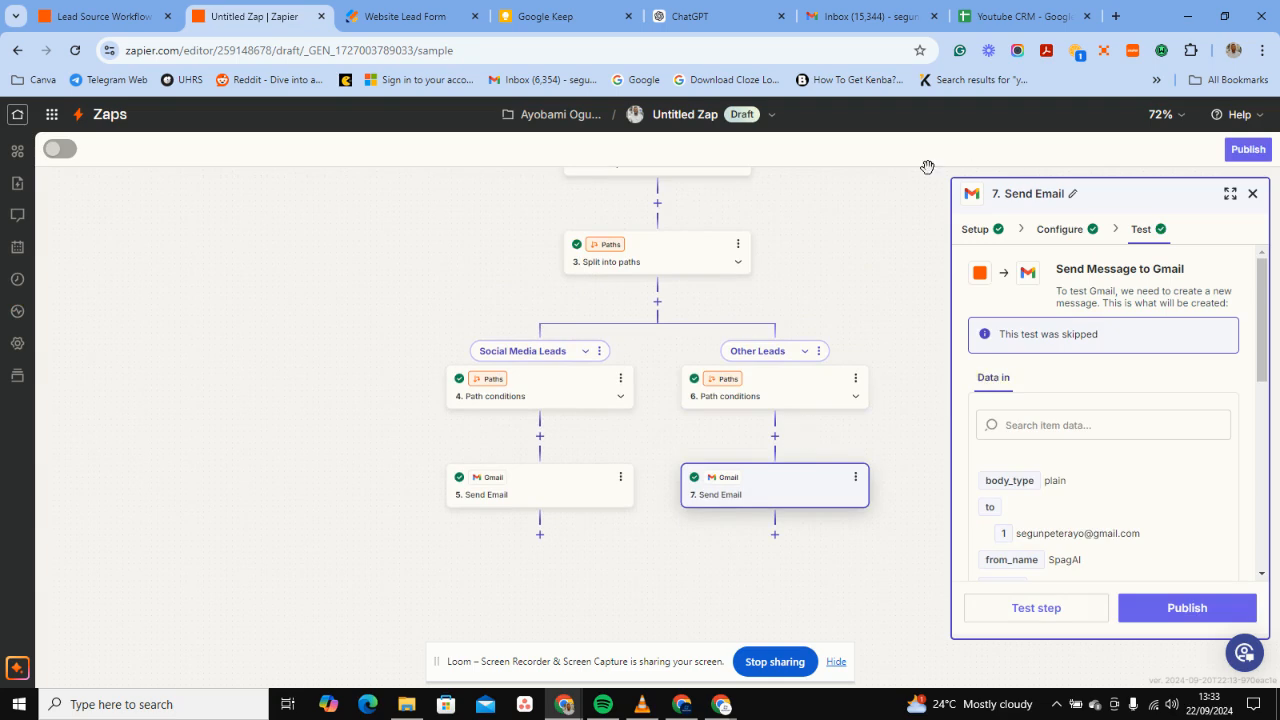
Switch off the older Lead Source Workflow zap and return to the draft zap.
click(107, 18)
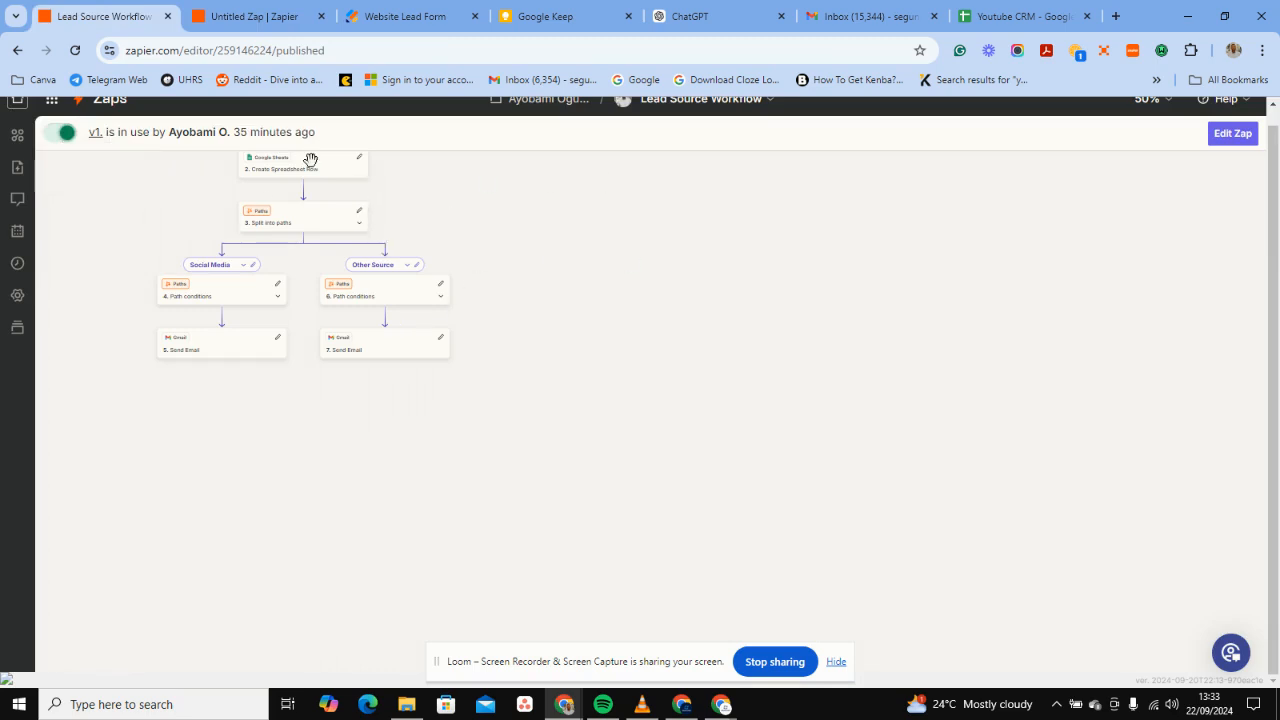
click(62, 132)
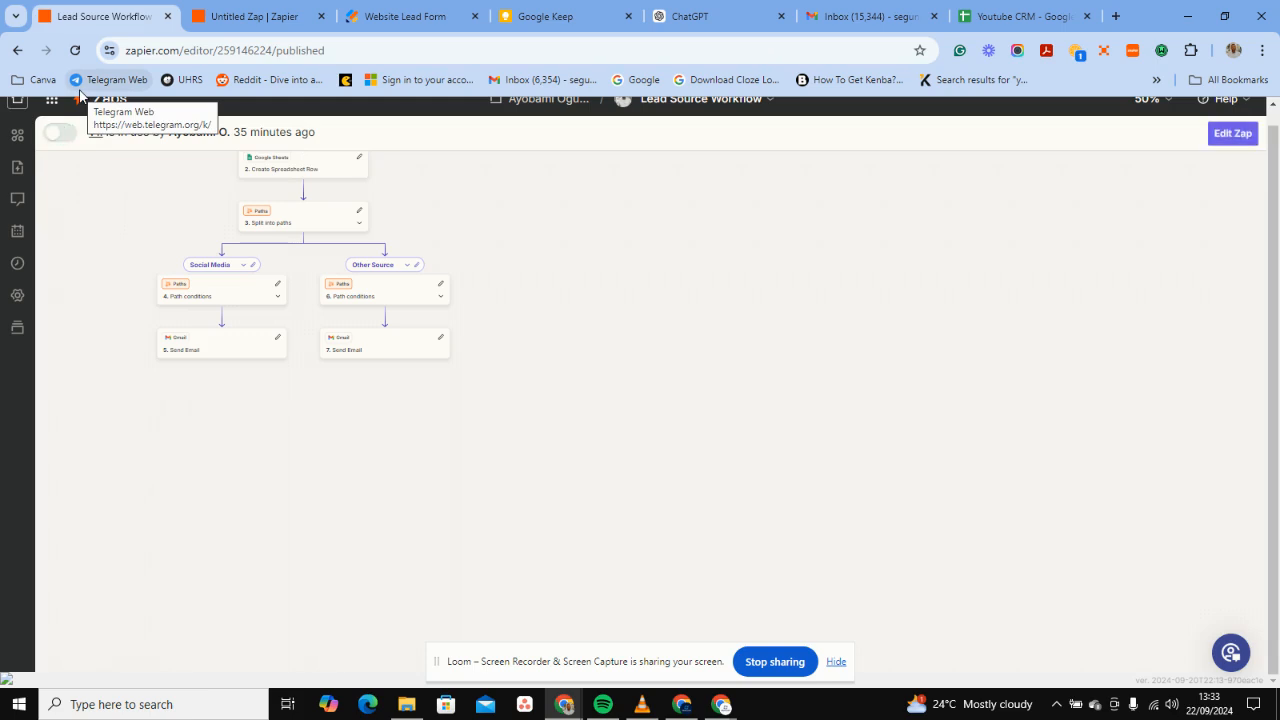
click(248, 16)
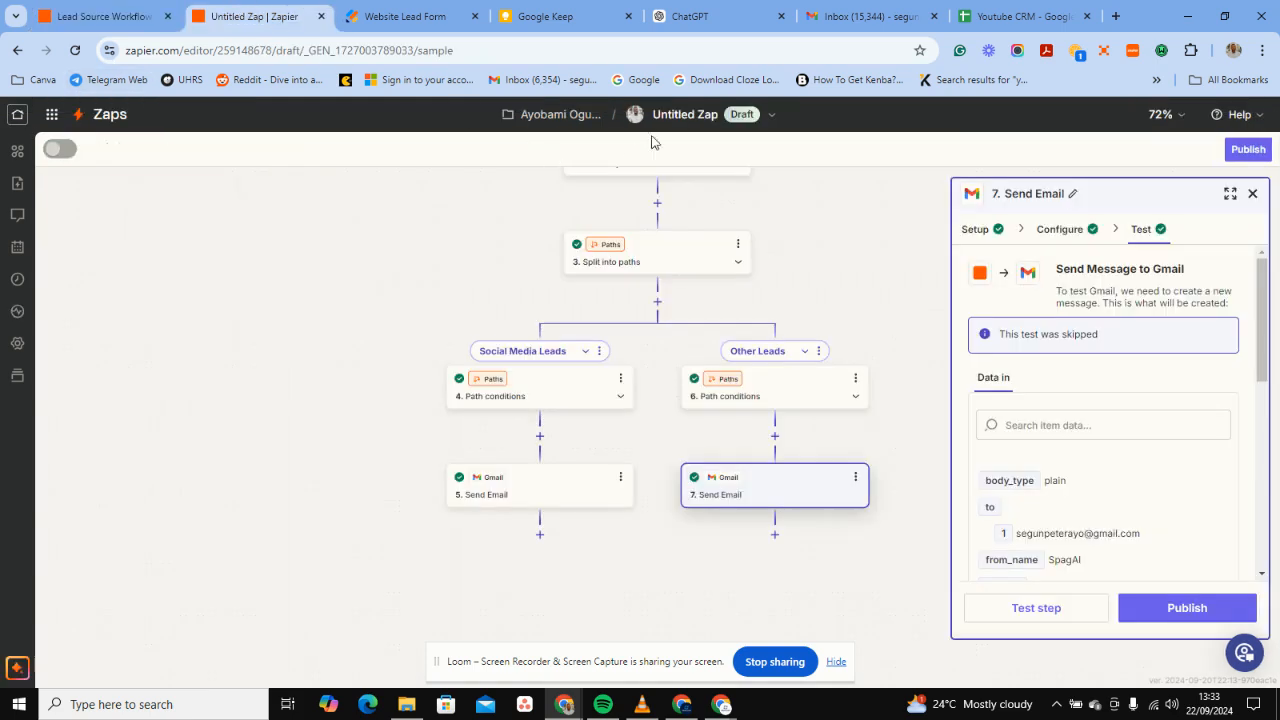
Rename the draft zap to 'Lead source workflow'.
click(680, 124)
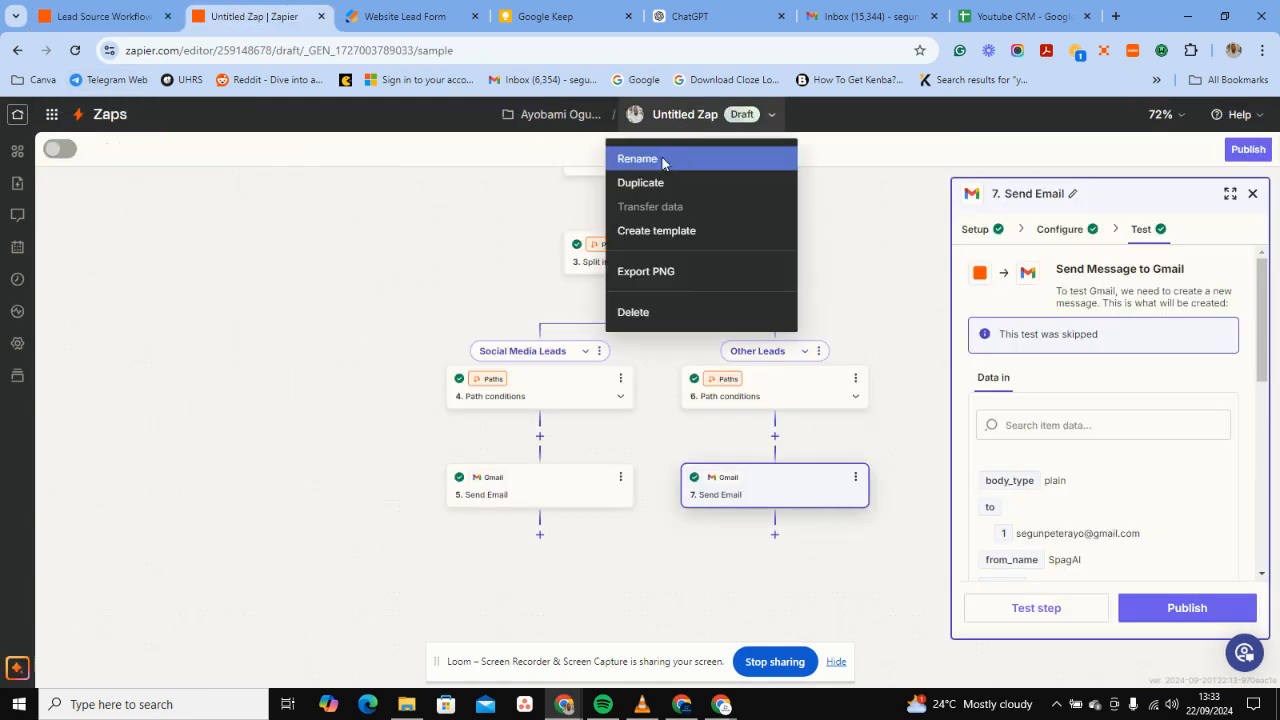
click(663, 163)
key(BackSpace)
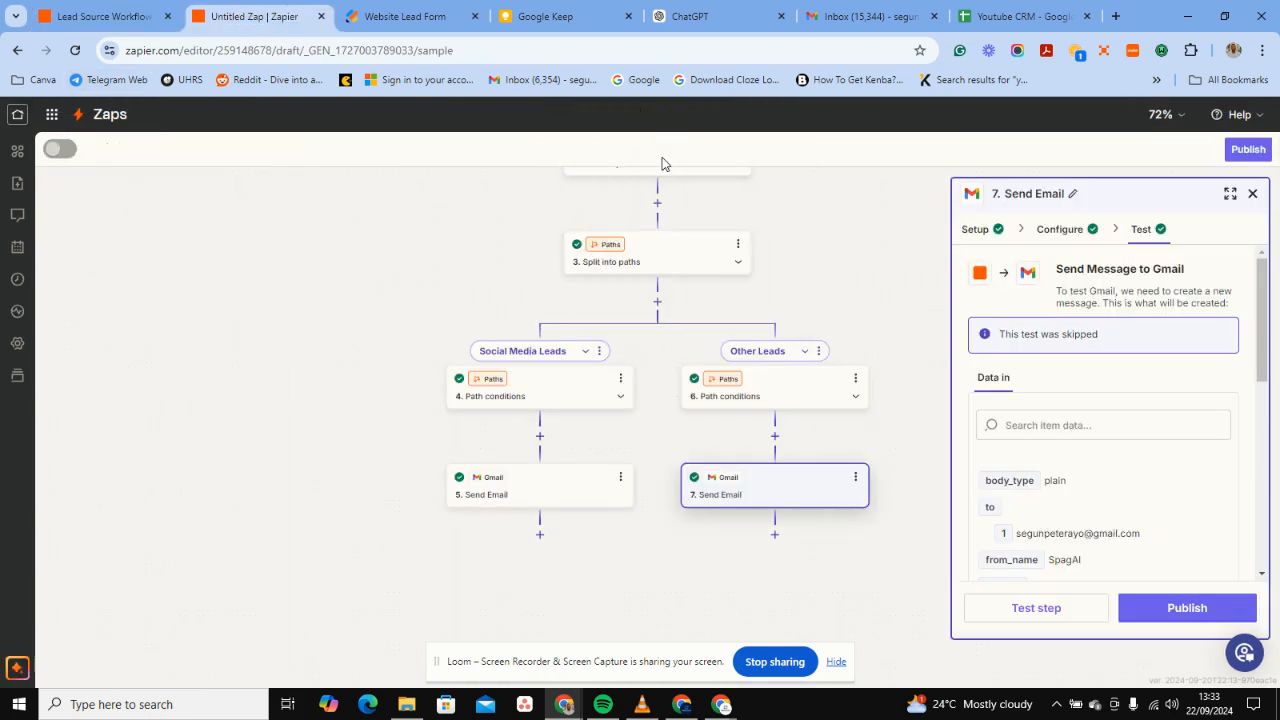
text(Lead)
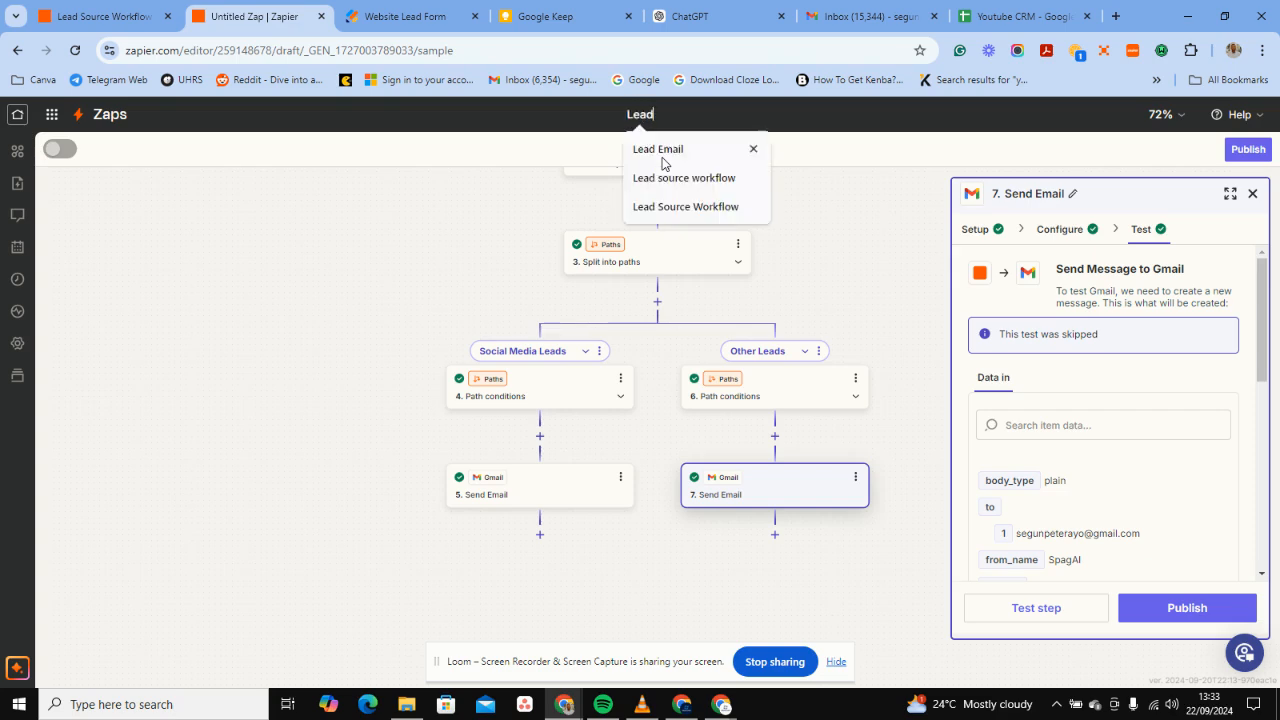
click(665, 178)
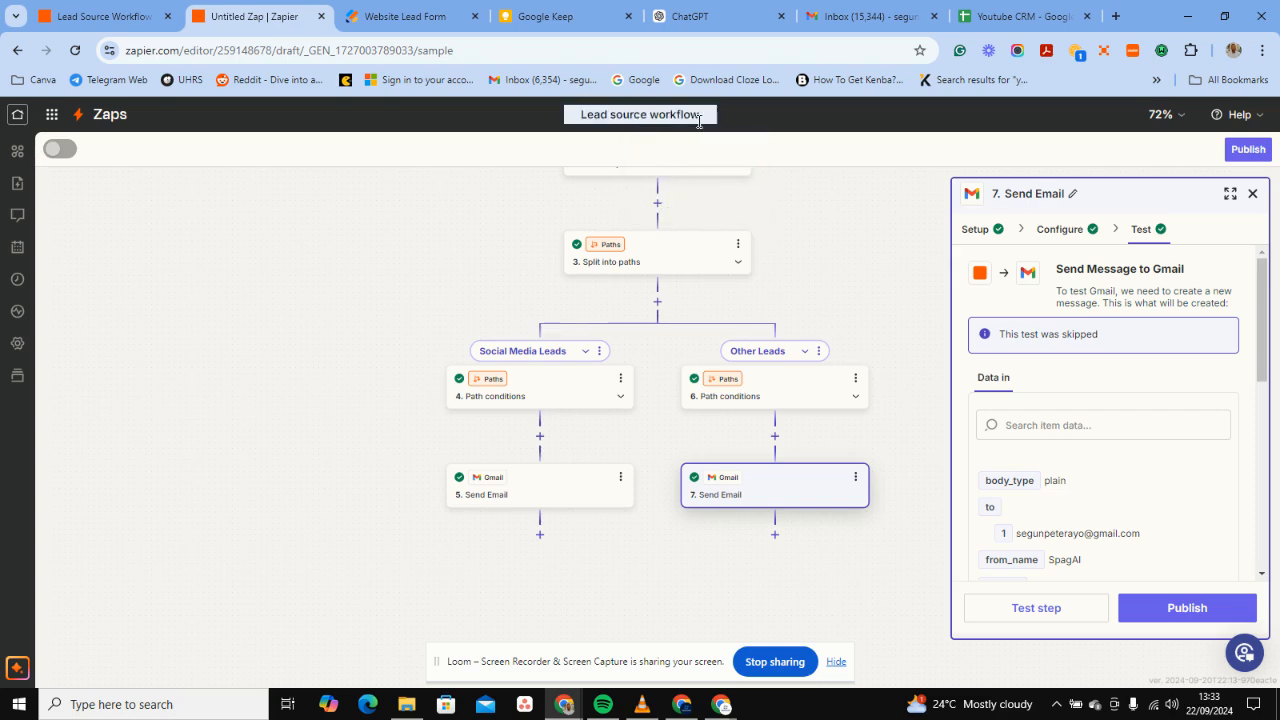
click(698, 117)
key(Return)
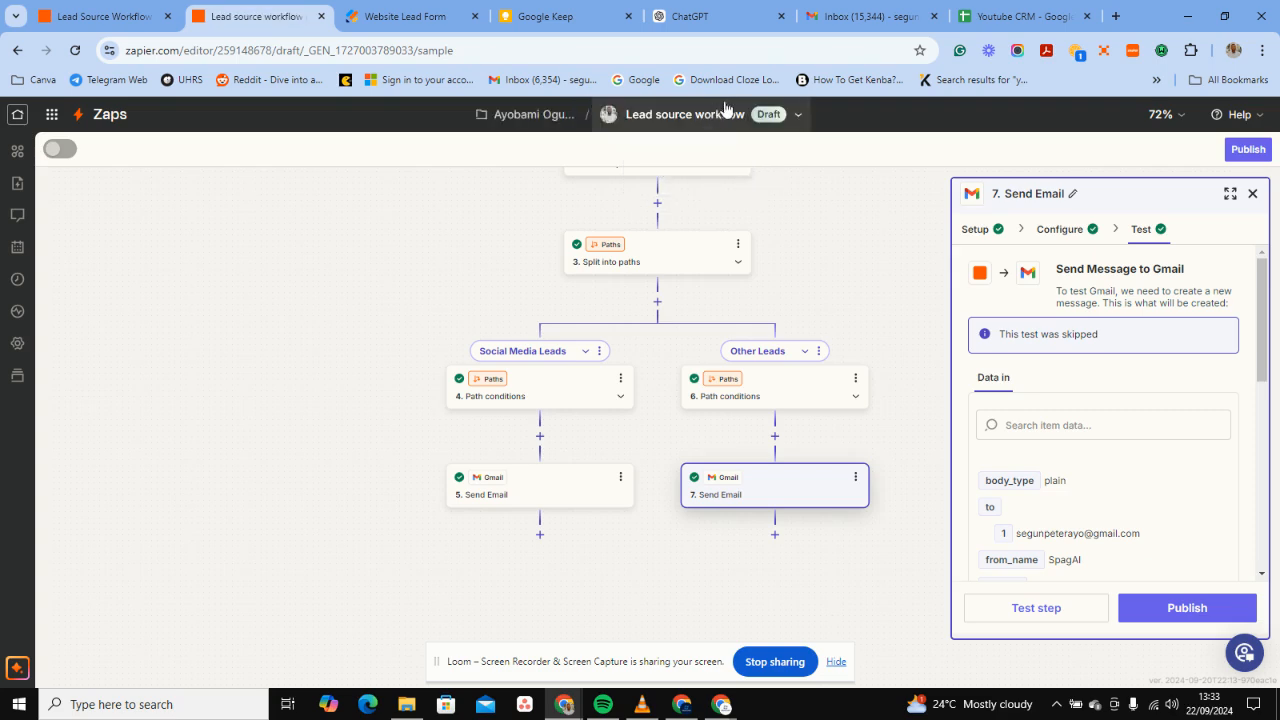
Extend the zap title to 'Lead source workflow new' and start publishing.
click(730, 110)
click(725, 116)
click(716, 124)
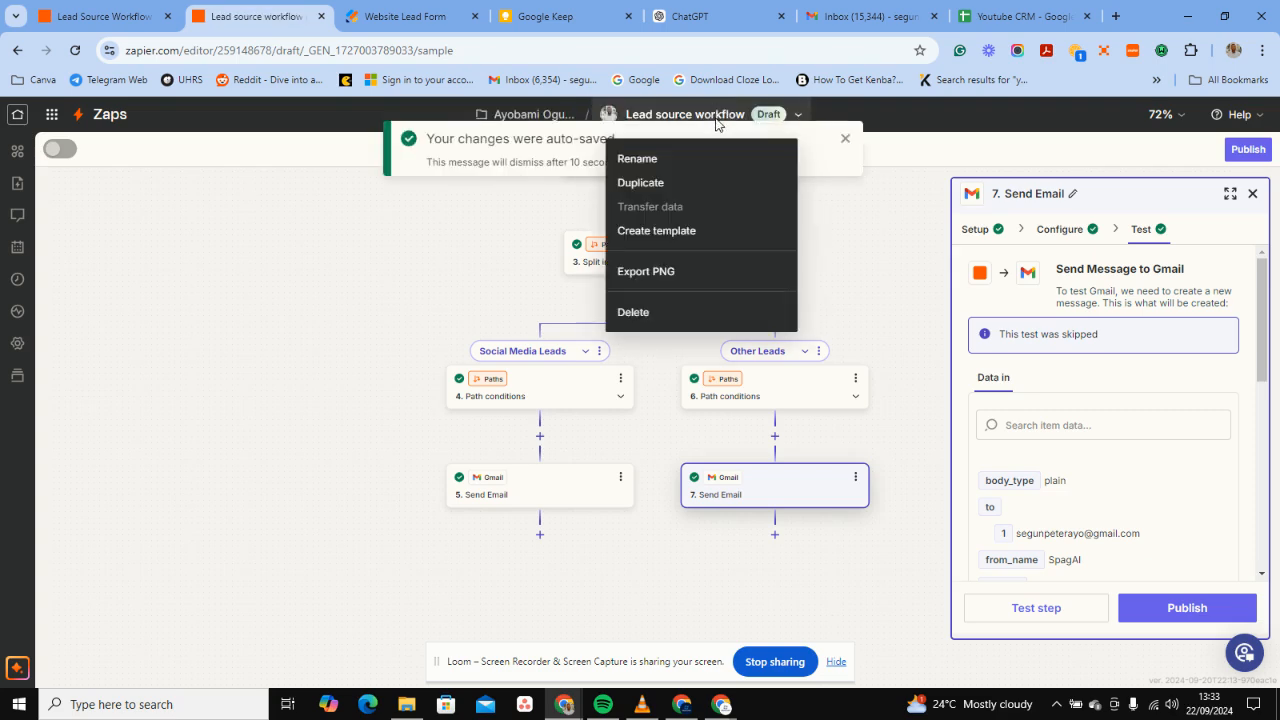
click(691, 162)
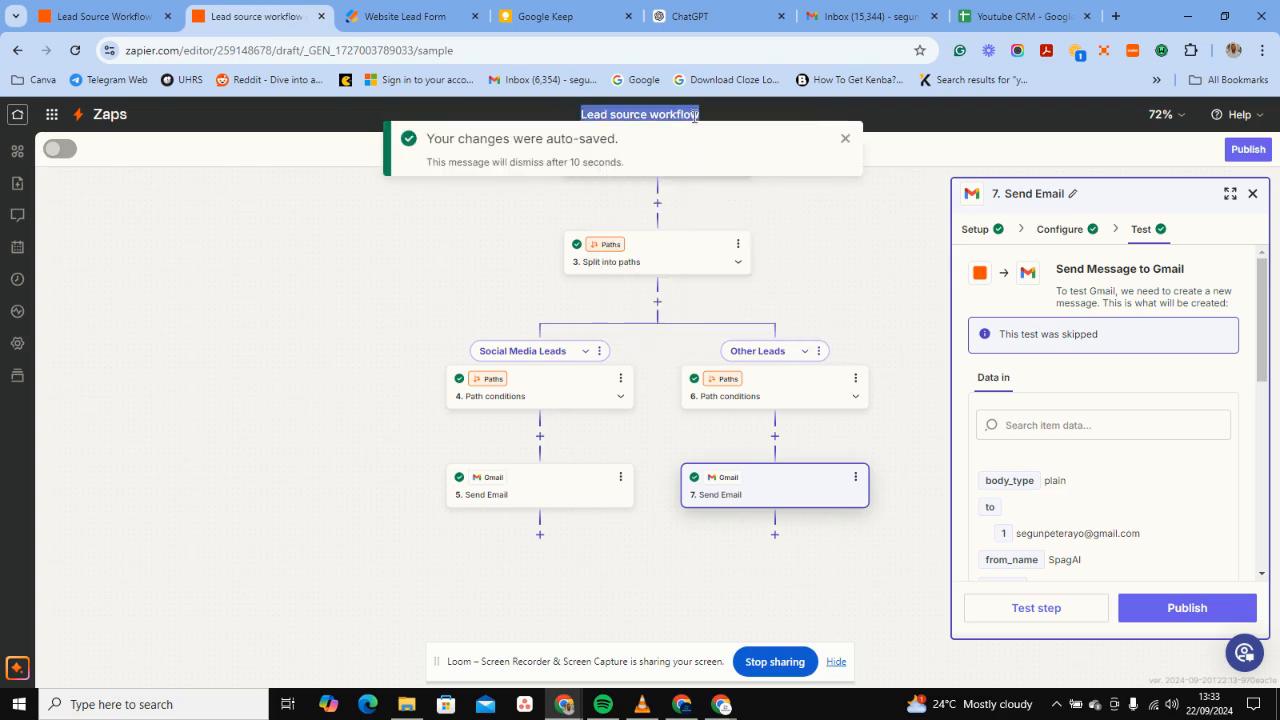
click(693, 117)
text(he)
text(w)
key(Return)
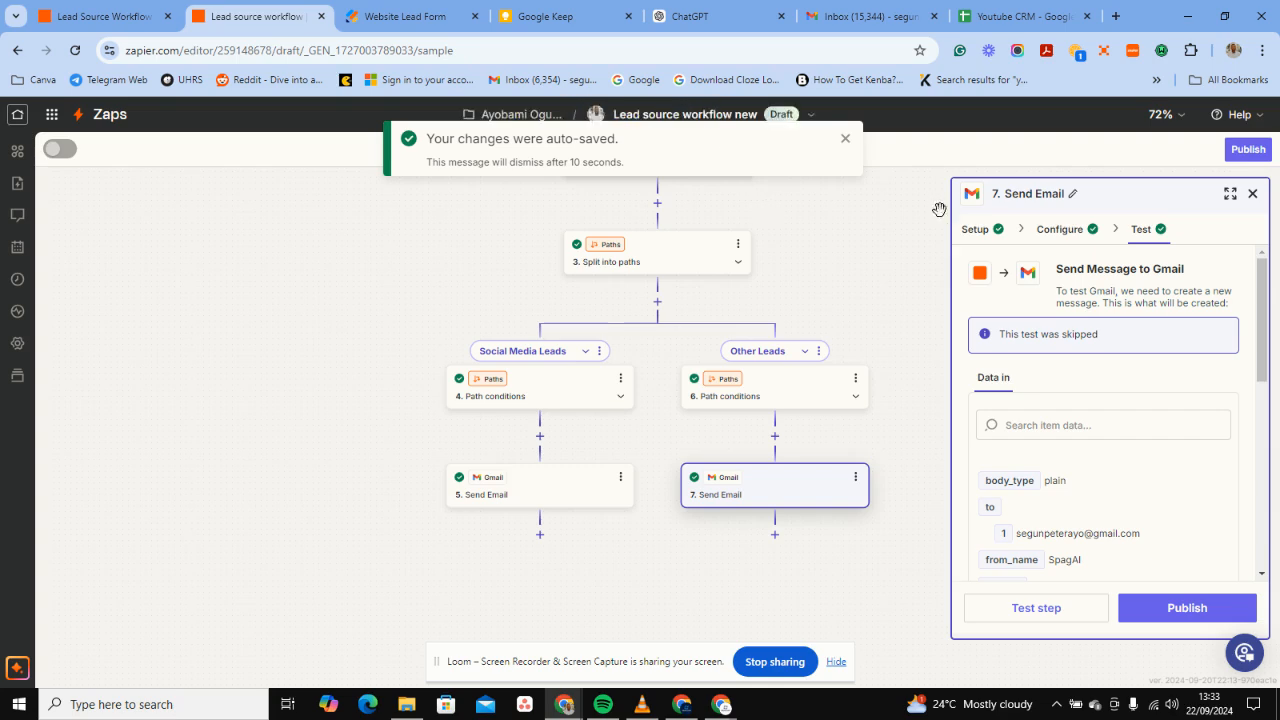
click(1248, 151)
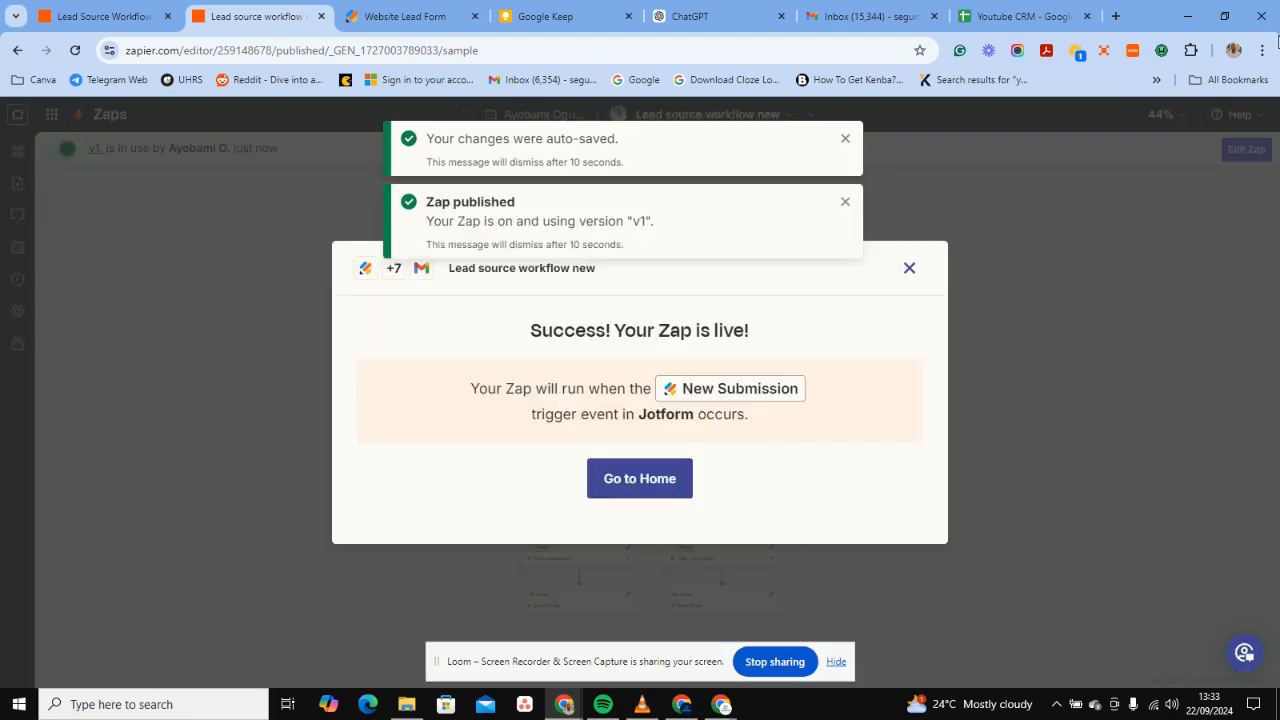
Dismiss the 'Your Zap is live' confirmation.
click(910, 269)
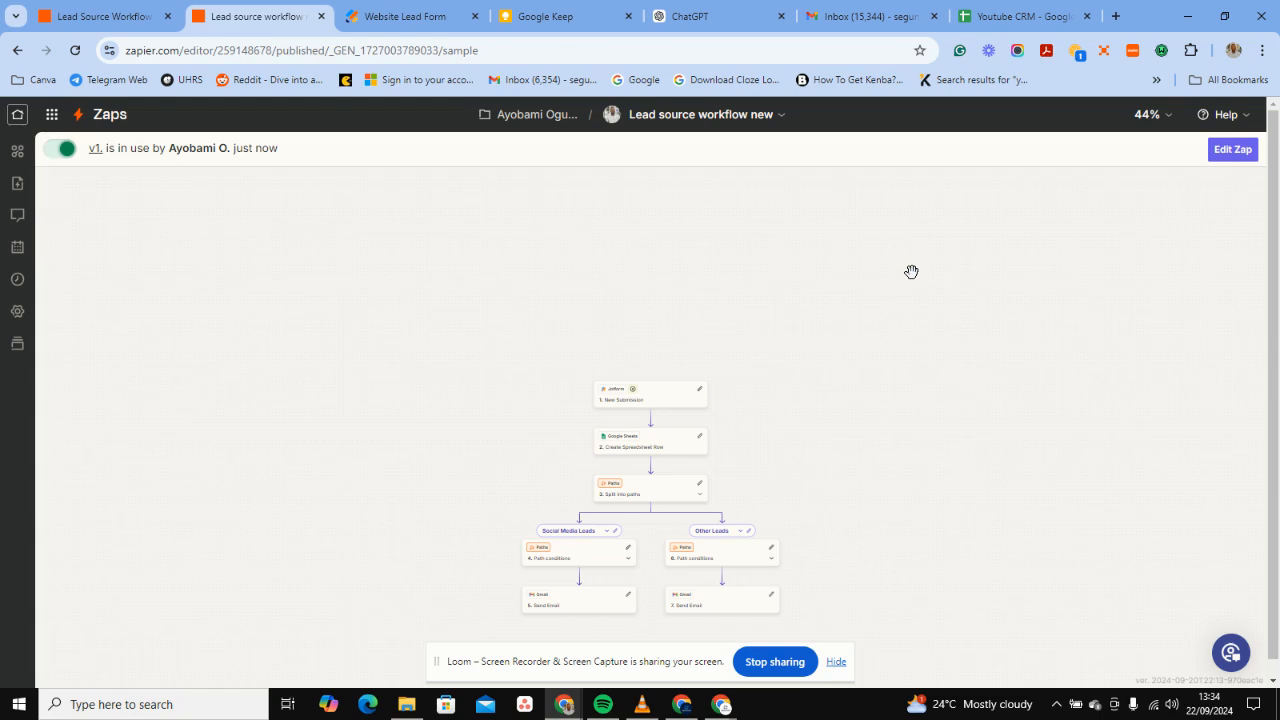
Trash the three lead-form emails and two SpagAI welcome emails at the top of Gmail.
click(818, 24)
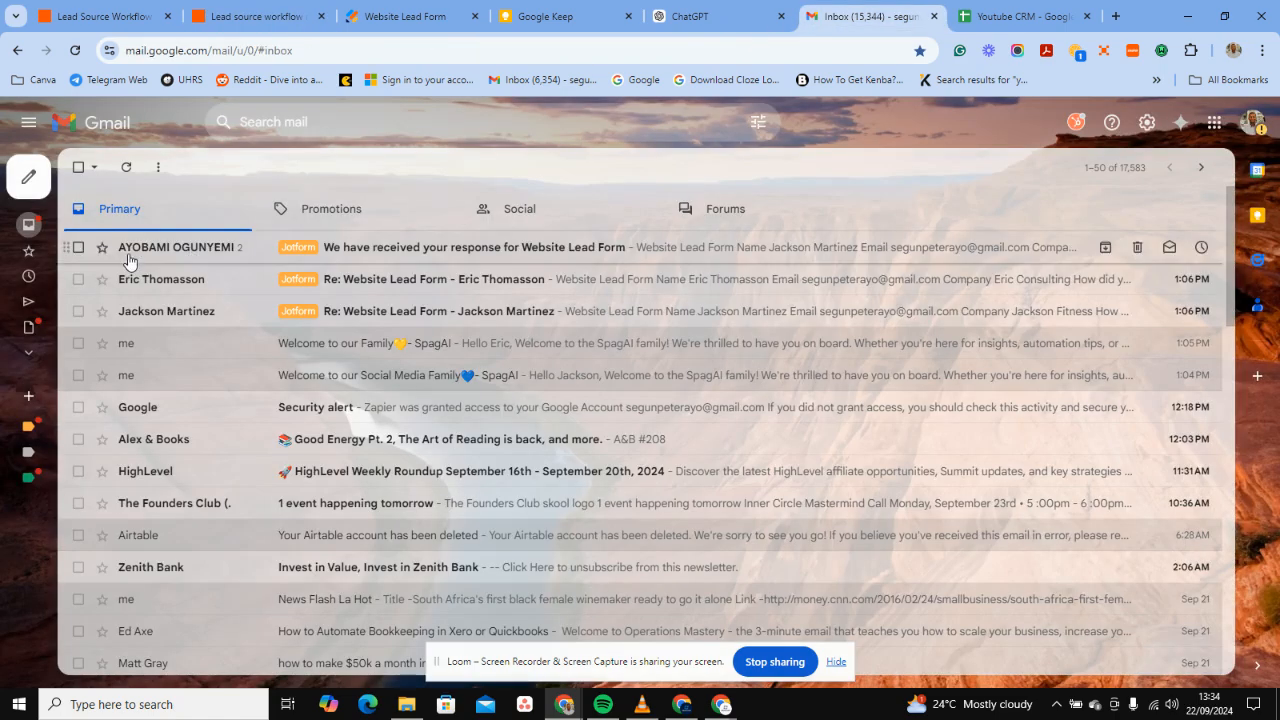
click(78, 247)
click(78, 279)
click(78, 311)
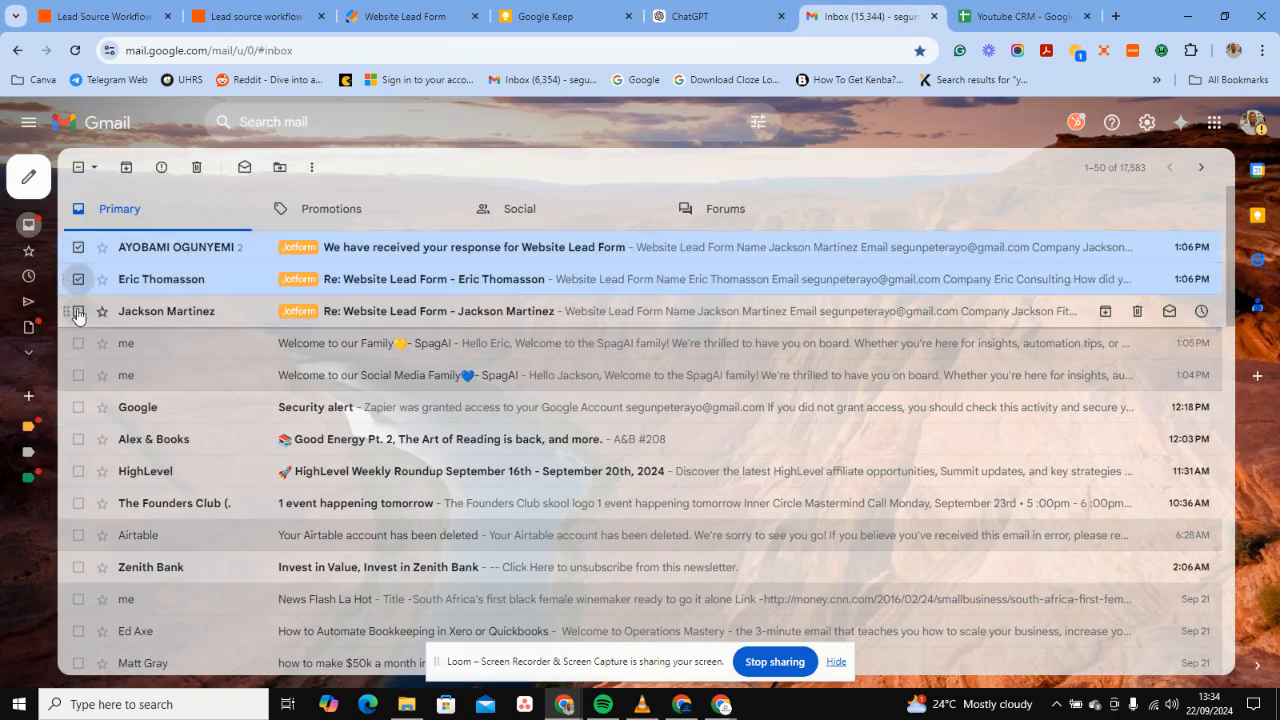
click(78, 343)
click(78, 375)
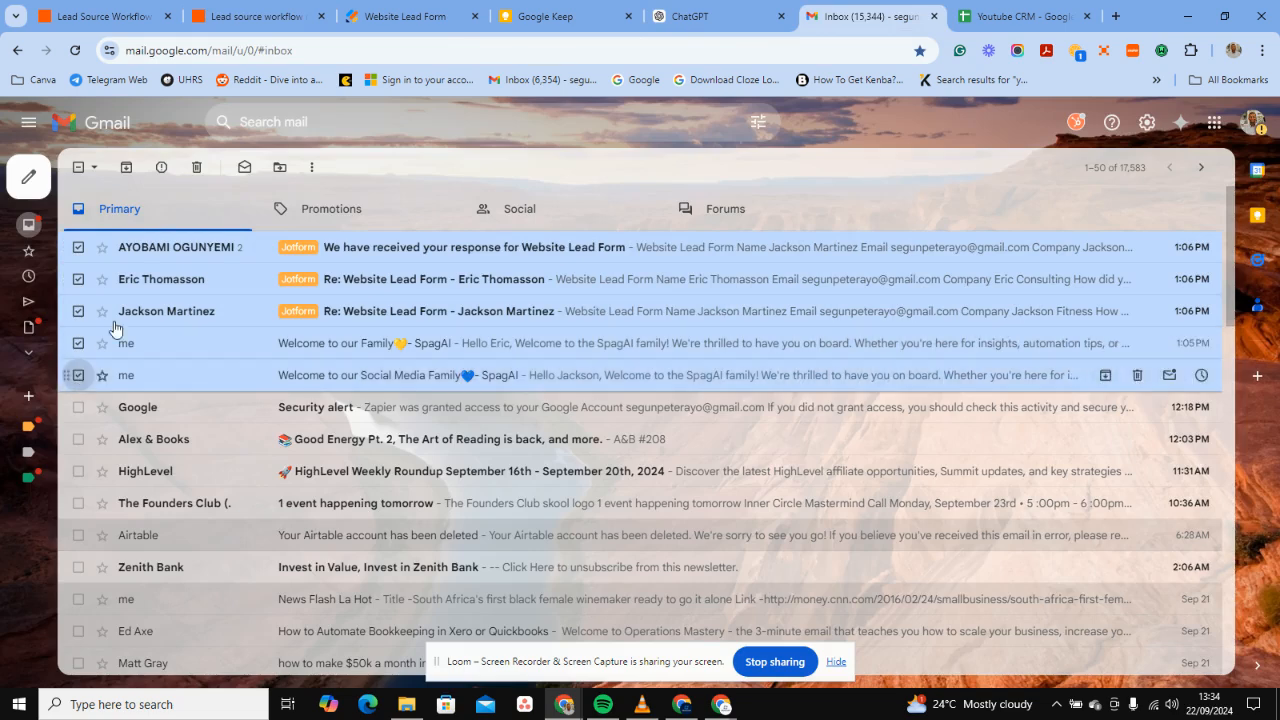
click(196, 167)
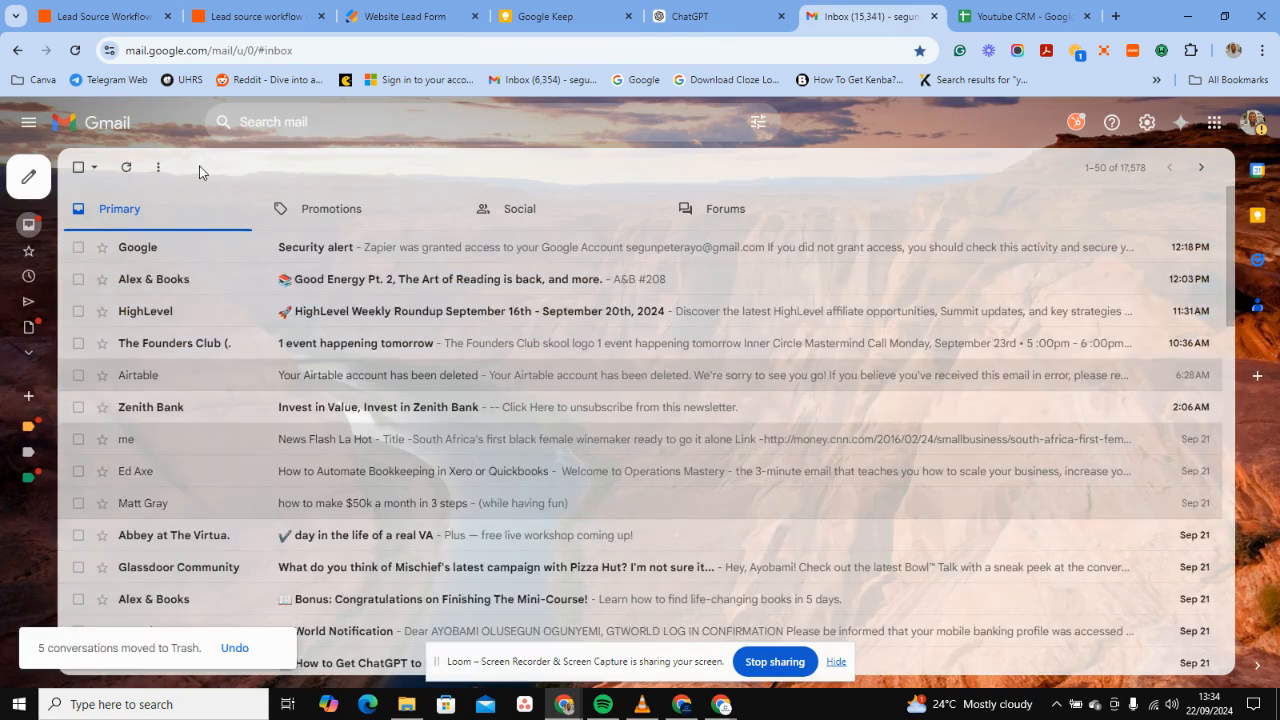
Replace the lead's first and last name on the Website Lead Form.
click(410, 16)
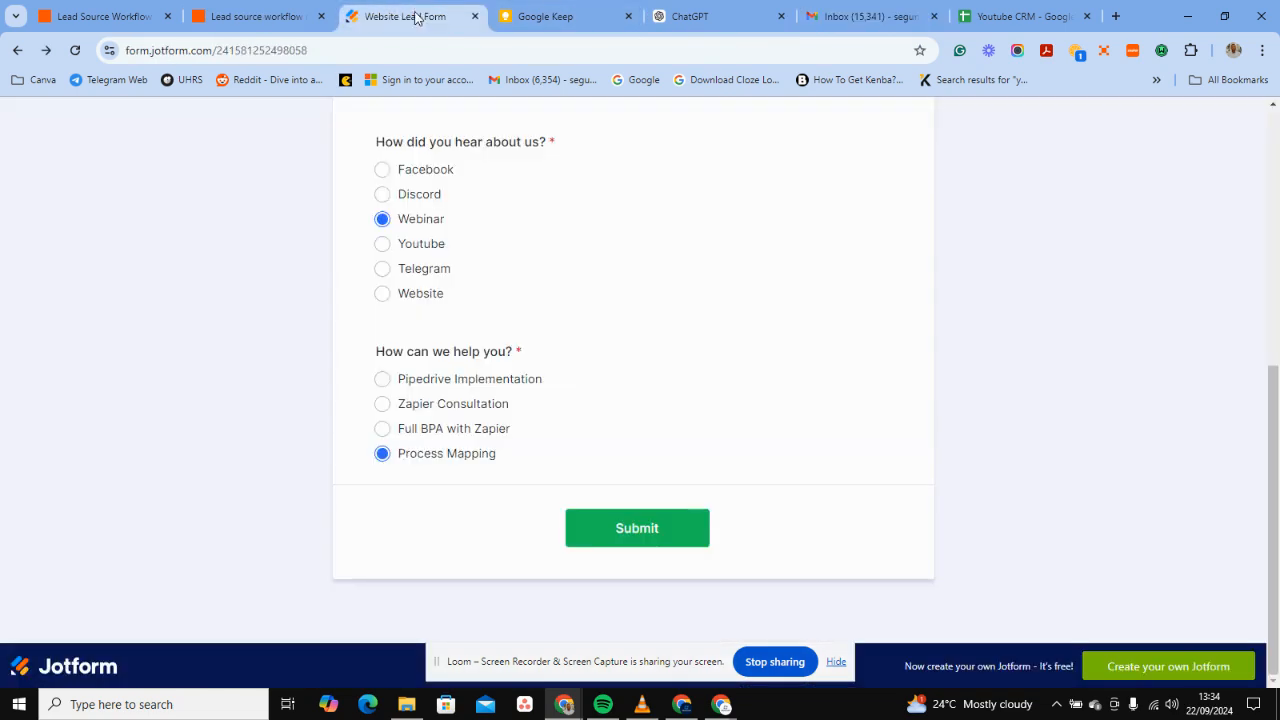
scroll(600, 290, up, 5)
click(554, 334)
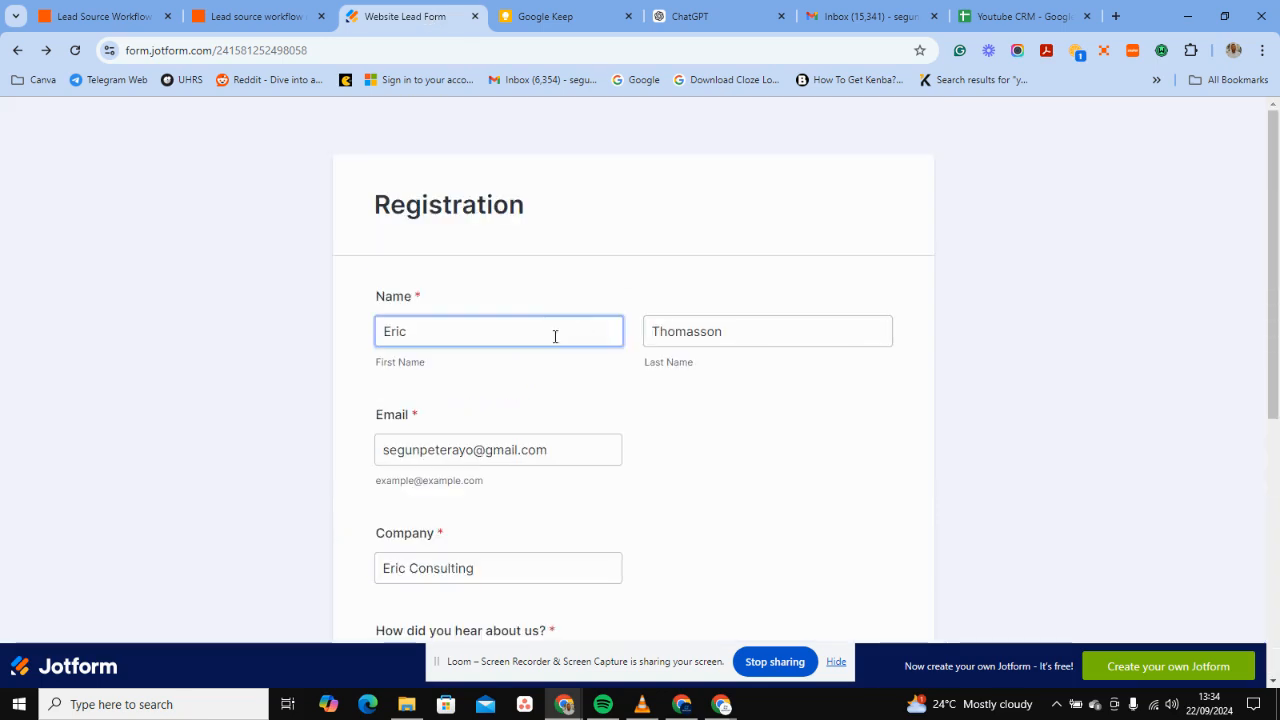
key(BackSpace)
key(BackSpace)
key(BackSpace)
key(BackSpace)
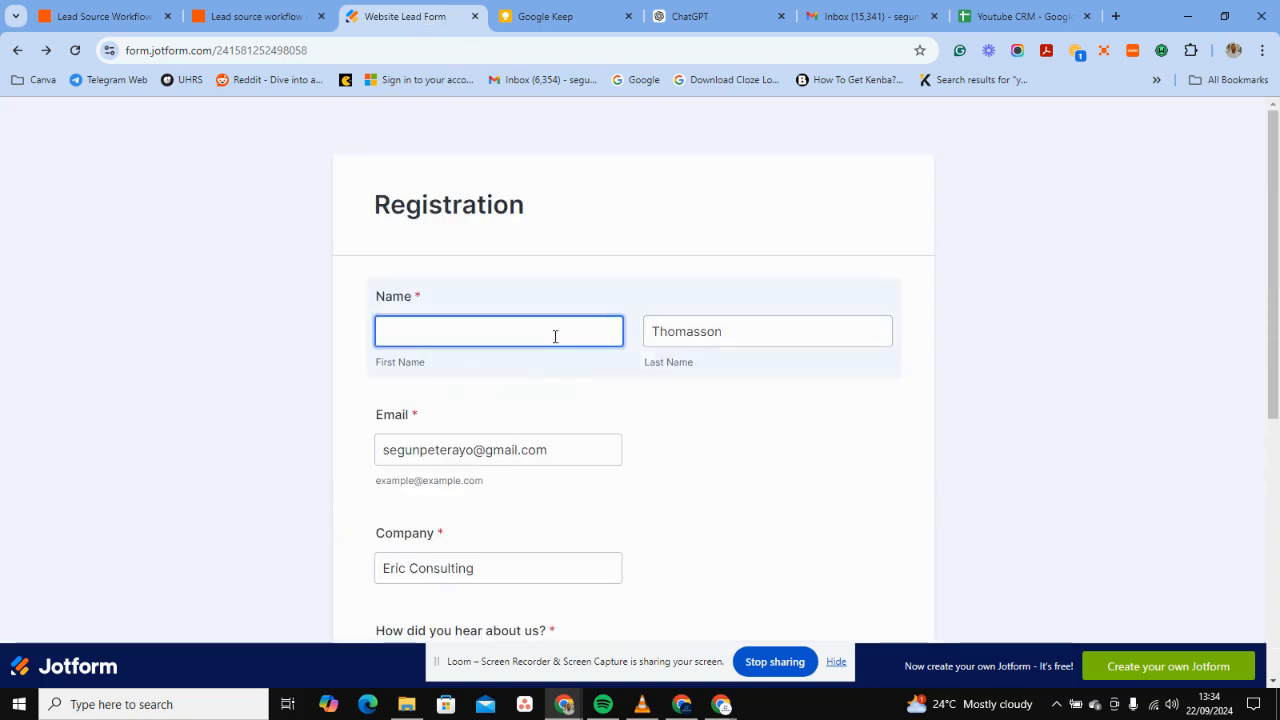
click(723, 331)
key(BackSpace)
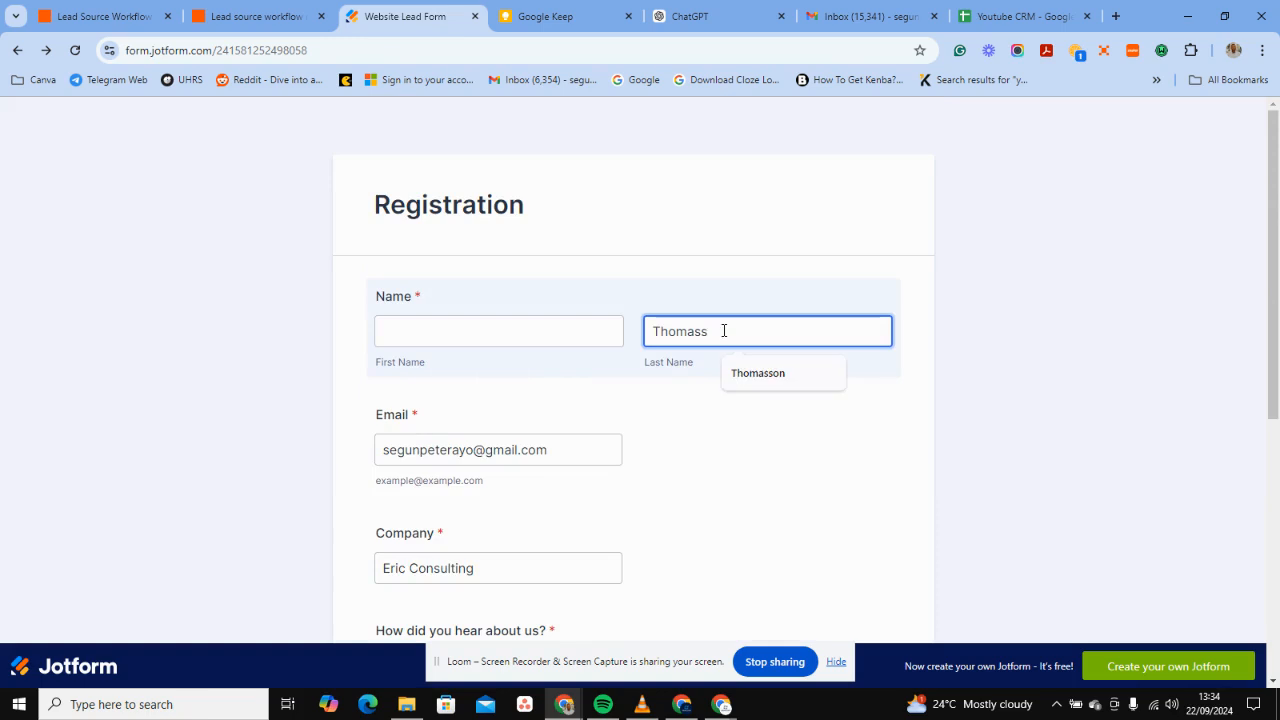
key(BackSpace)
key(BackSpace)
key(BackSpace)
key(BackSpace)
key(BackSpace)
key(BackSpace)
key(BackSpace)
click(577, 336)
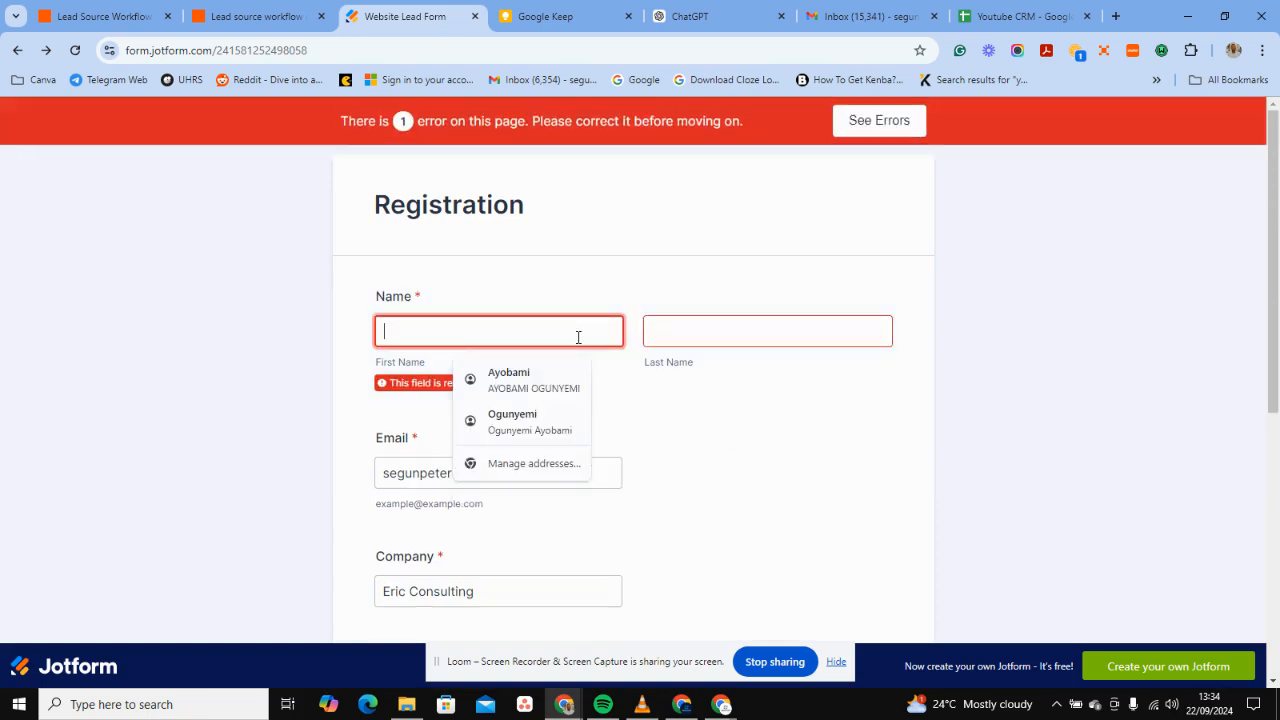
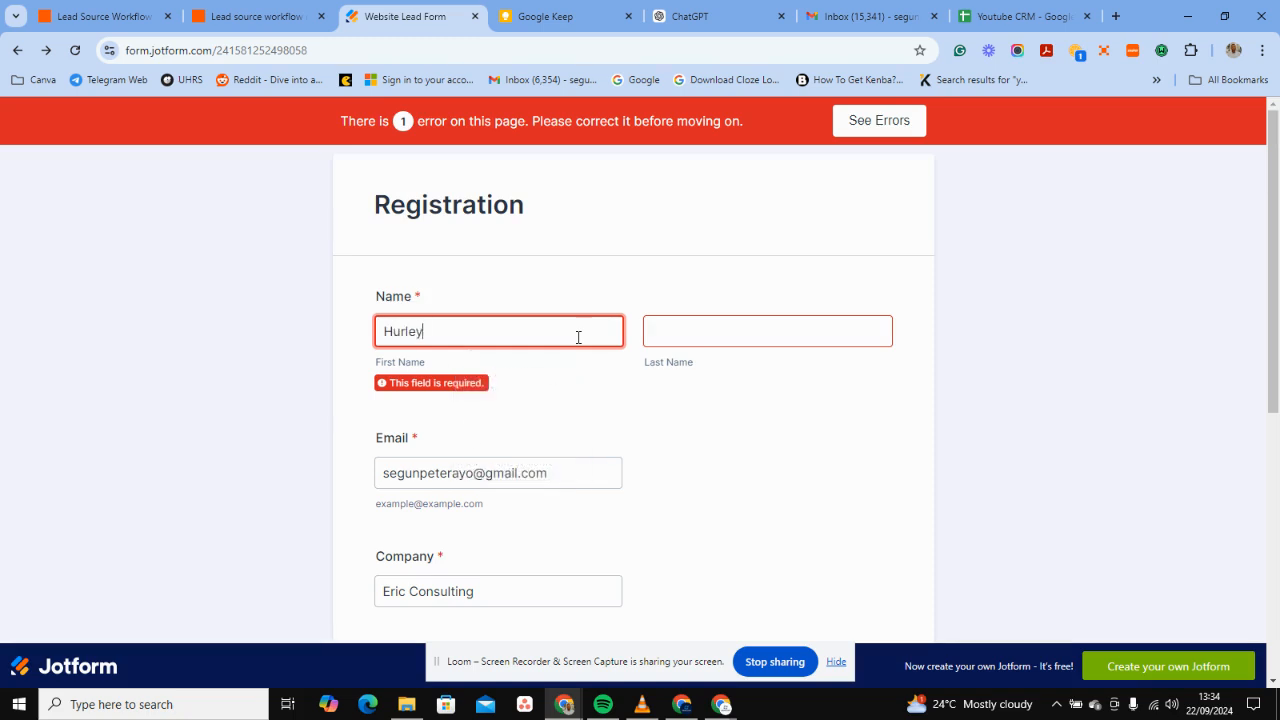
click(722, 335)
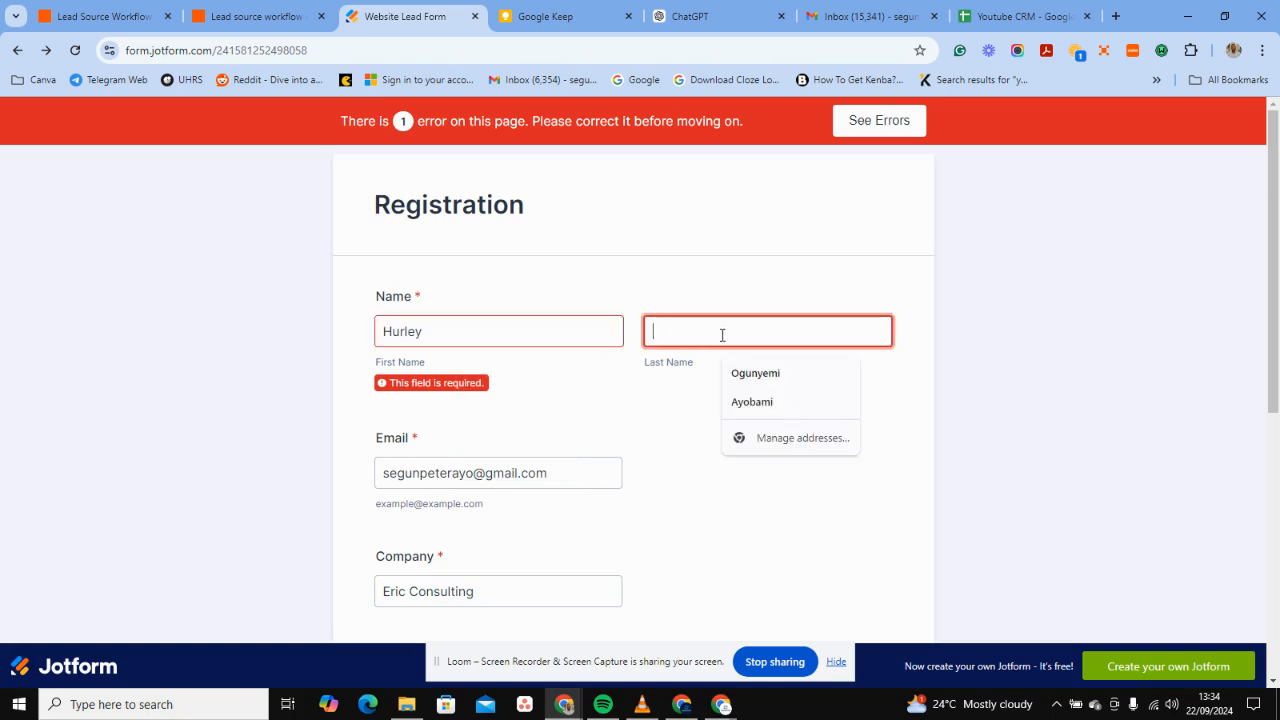
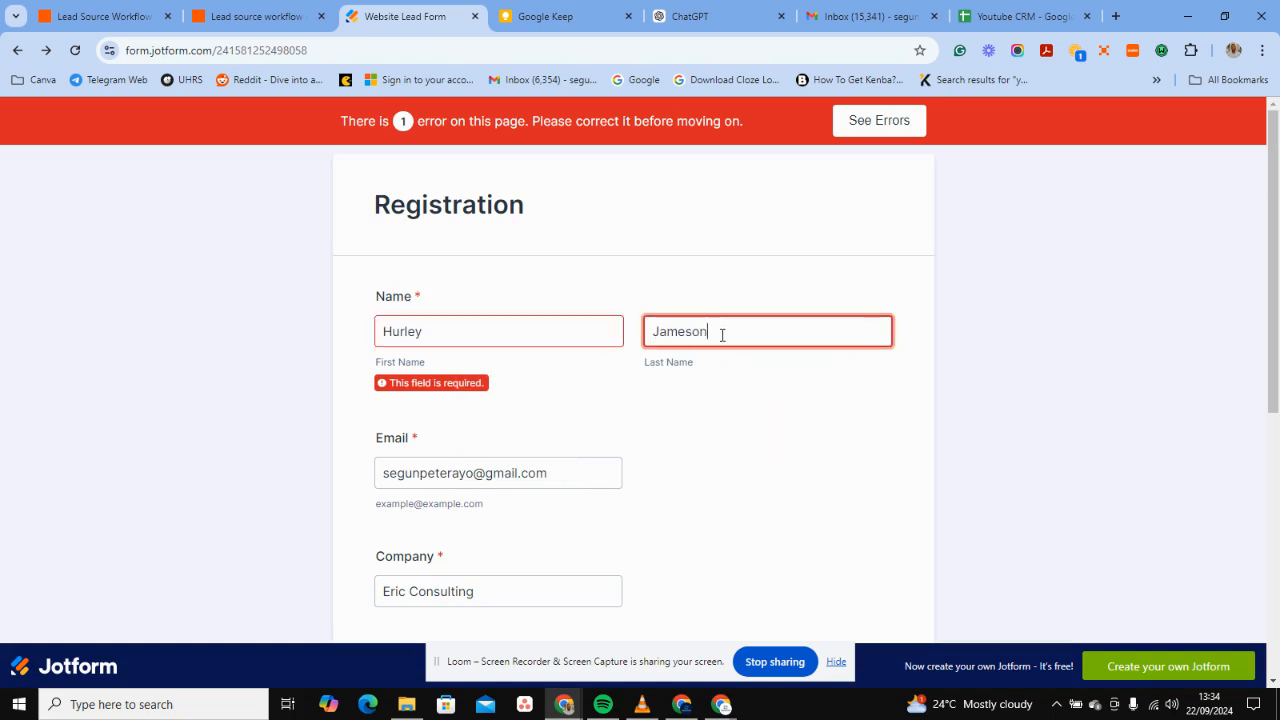
click(576, 475)
Change the company name to 'Hurley LLC'.
click(563, 452)
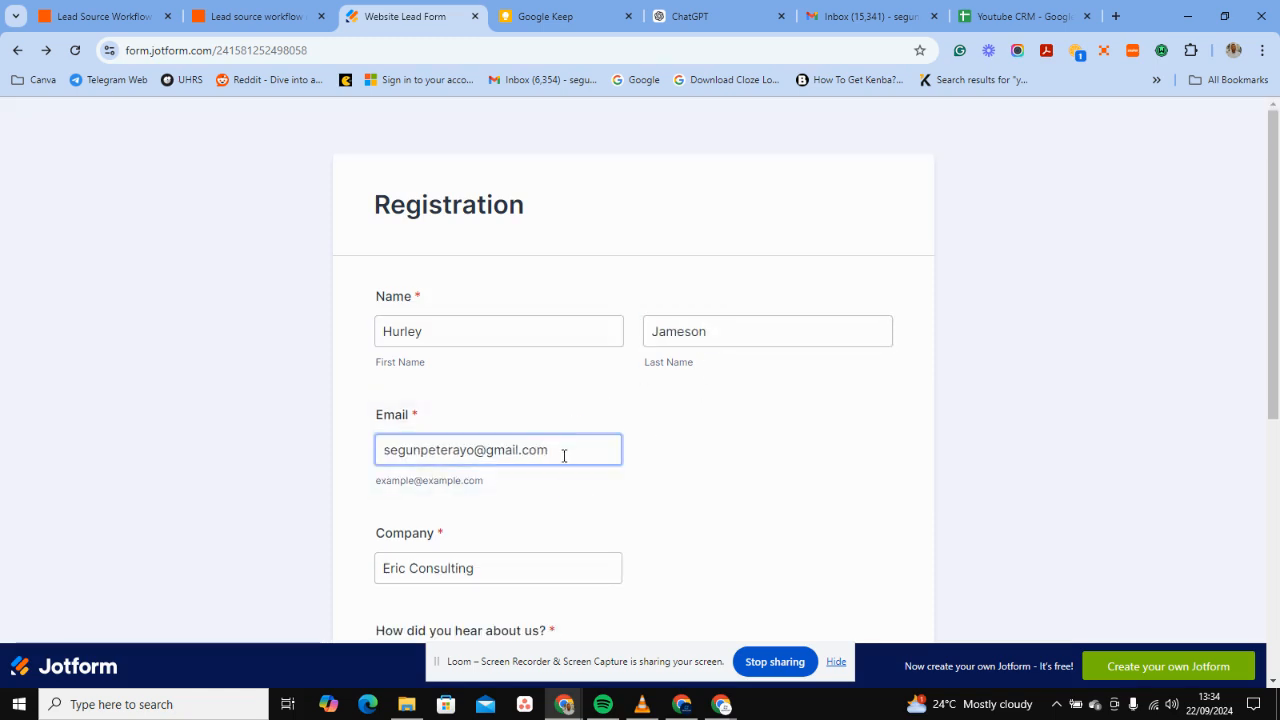
scroll(569, 450, down, 1)
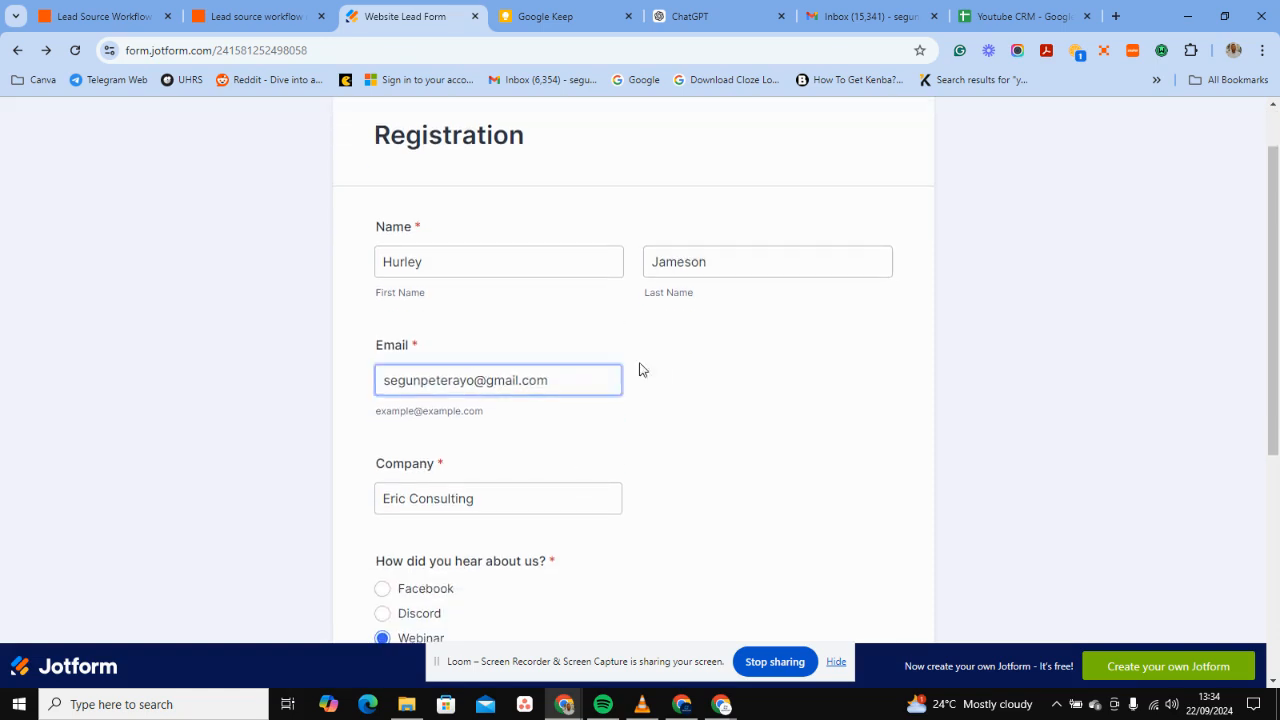
scroll(574, 486, down, 3)
click(474, 195)
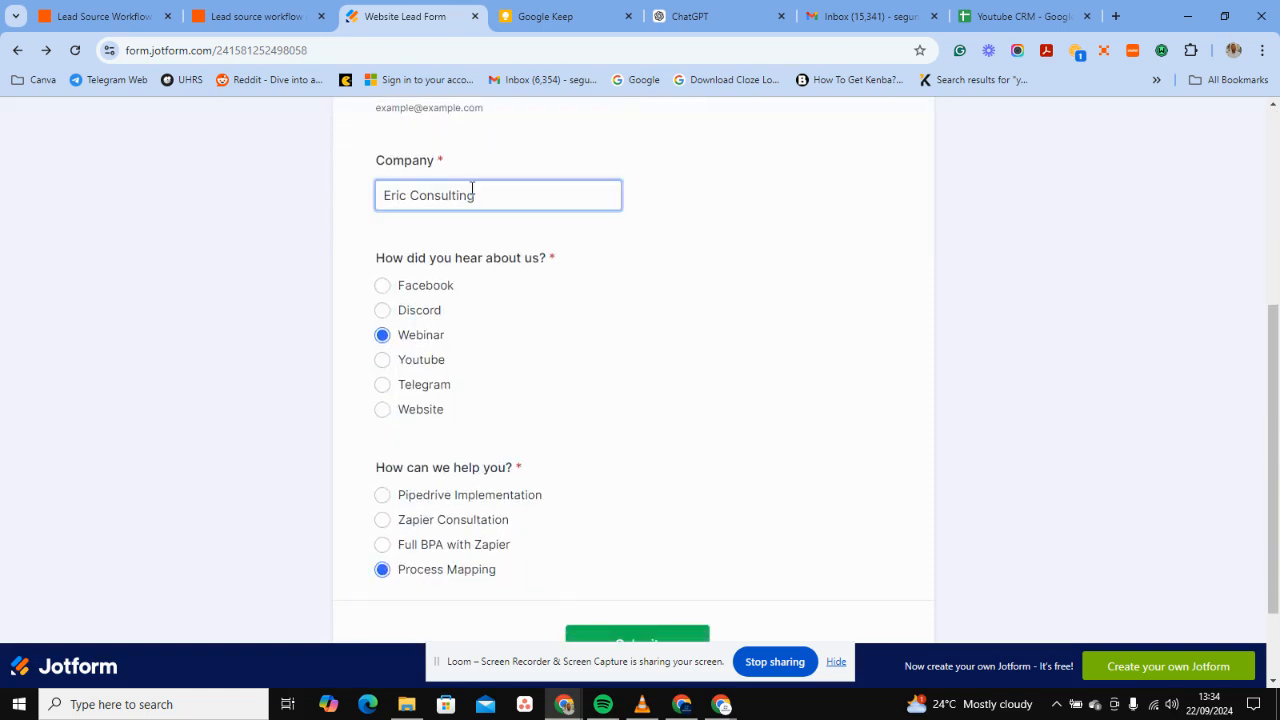
key(BackSpace)
key(BackSpace)
key(BackSpace)
key(BackSpace)
key(BackSpace)
key(BackSpace)
key(BackSpace)
key(BackSpace)
key(BackSpace)
key(BackSpace)
key(BackSpace)
key(BackSpace)
key(BackSpace)
key(BackSpace)
key(BackSpace)
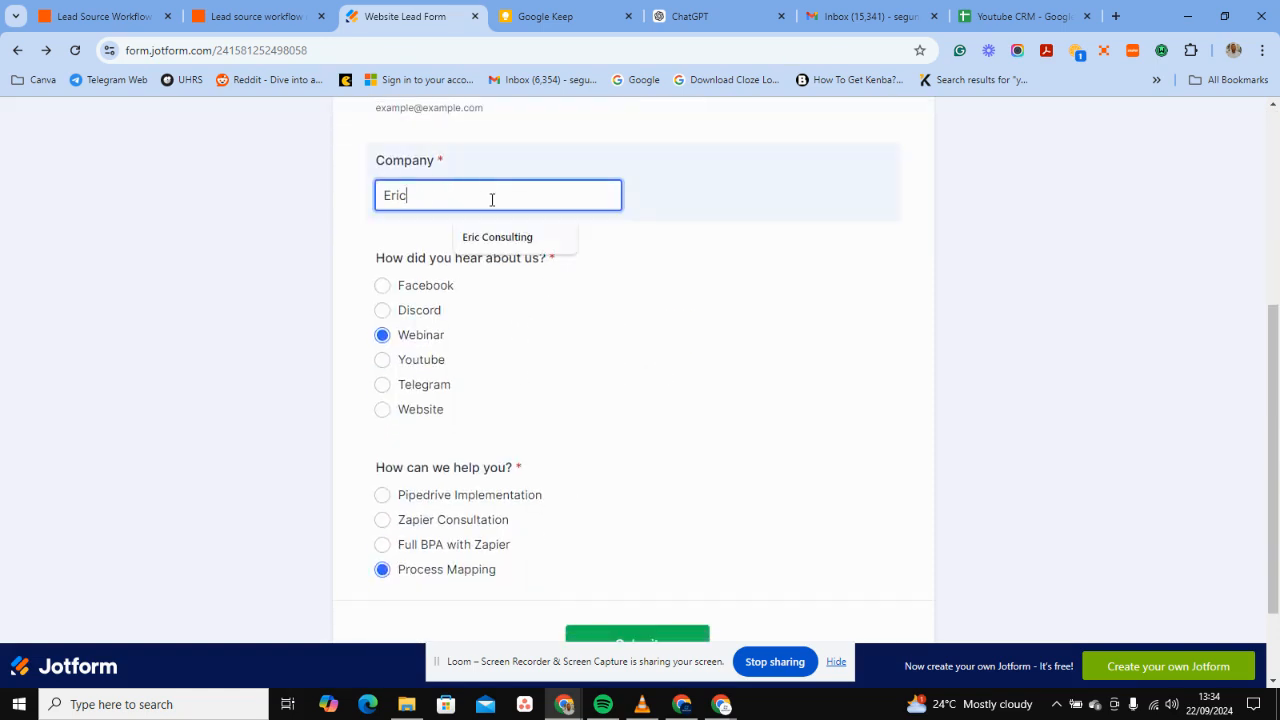
text(J)
key(BackSpace)
text(hurley)
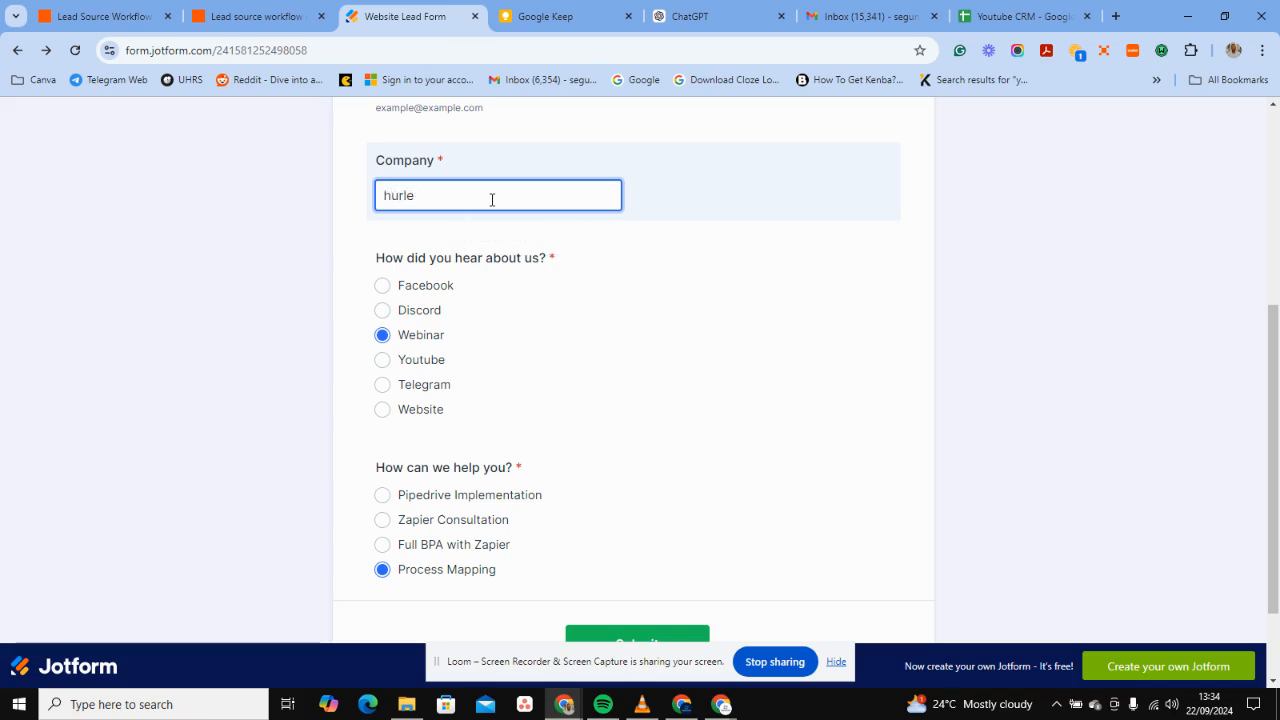
key(BackSpace)
key(BackSpace)
text(Hurley LLC)
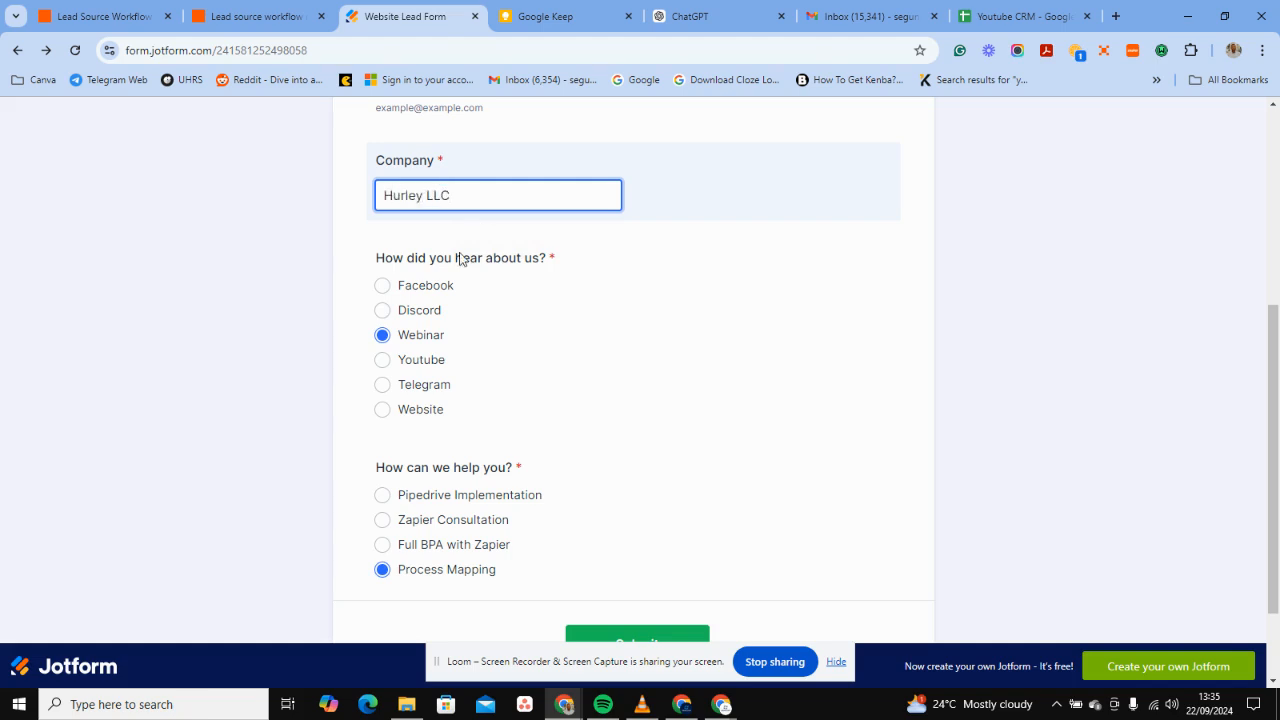
Choose Facebook as lead source and Zapier Consultation as the need, then submit.
click(386, 291)
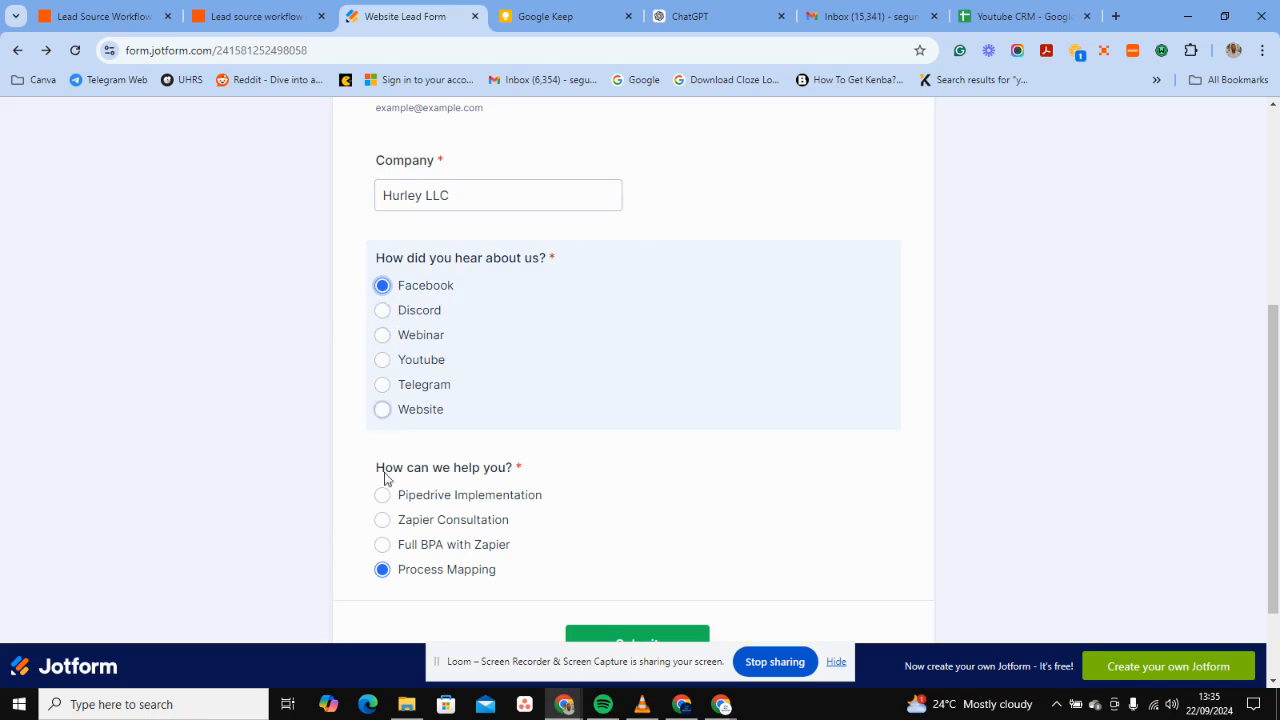
click(381, 521)
scroll(571, 518, down, 1)
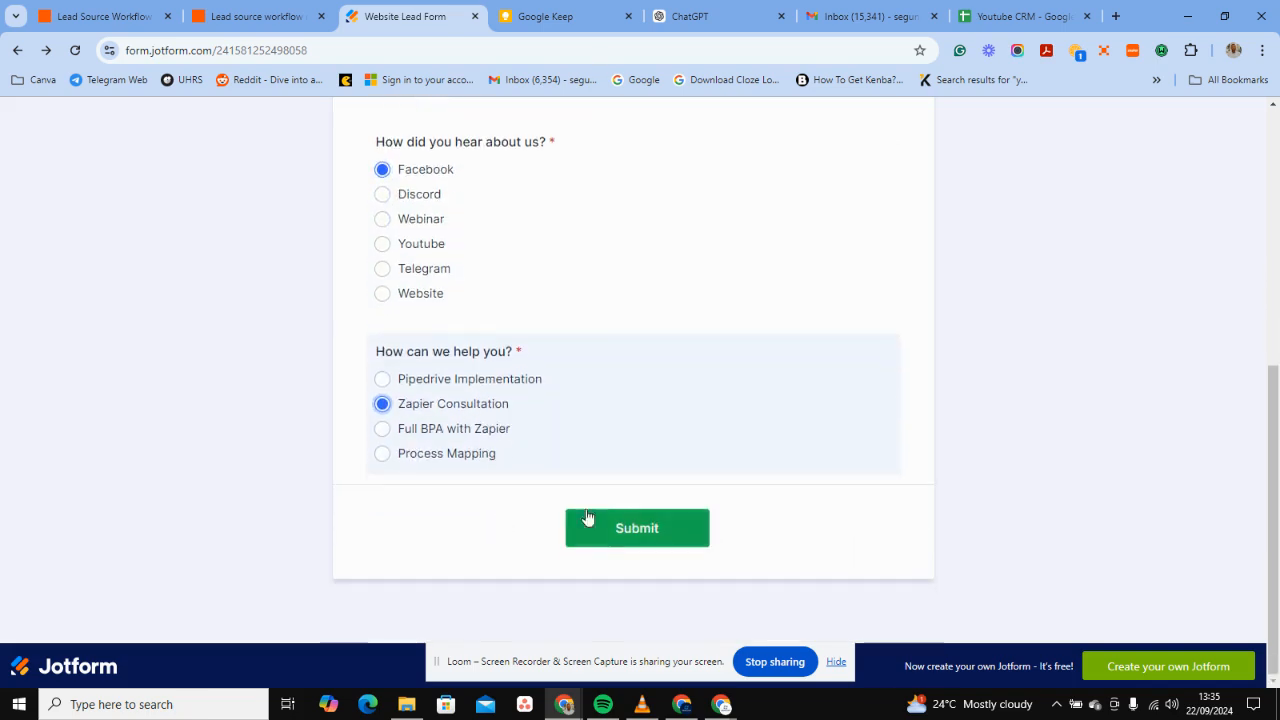
click(603, 528)
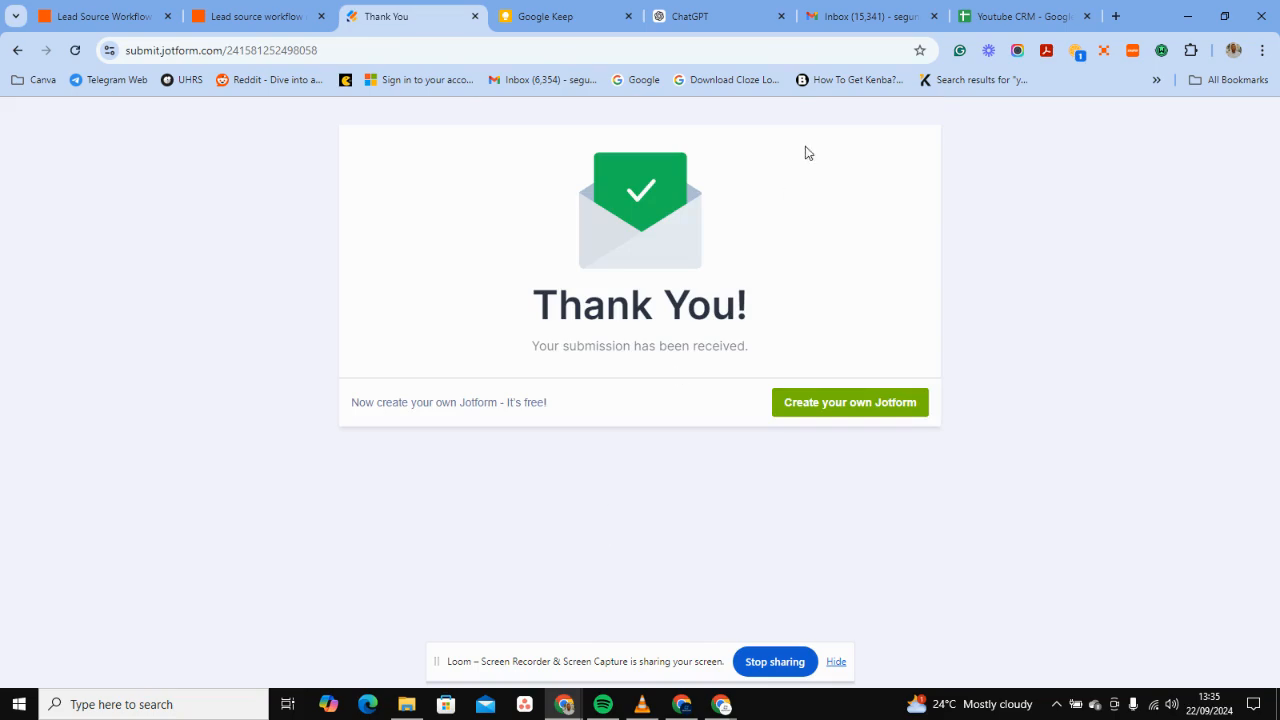
click(830, 14)
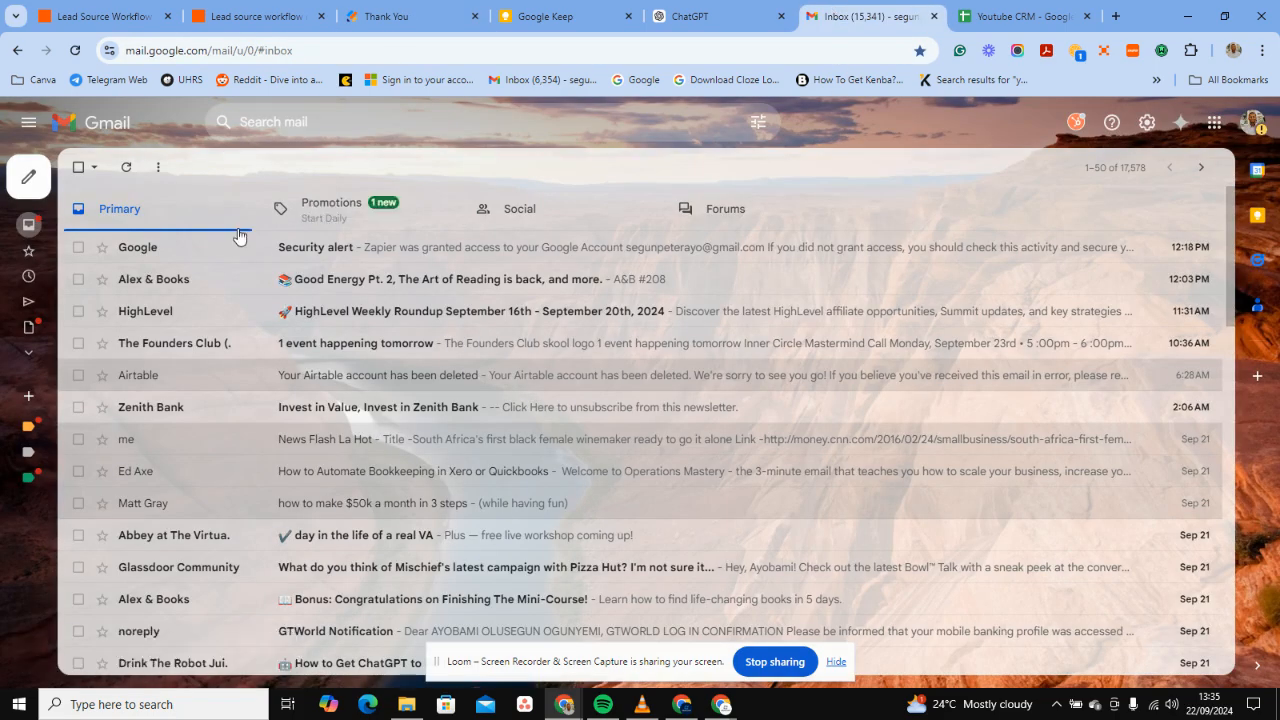
Refresh Gmail, read 'Welcome to our Social media Family', then go back to the Jotform form.
click(125, 178)
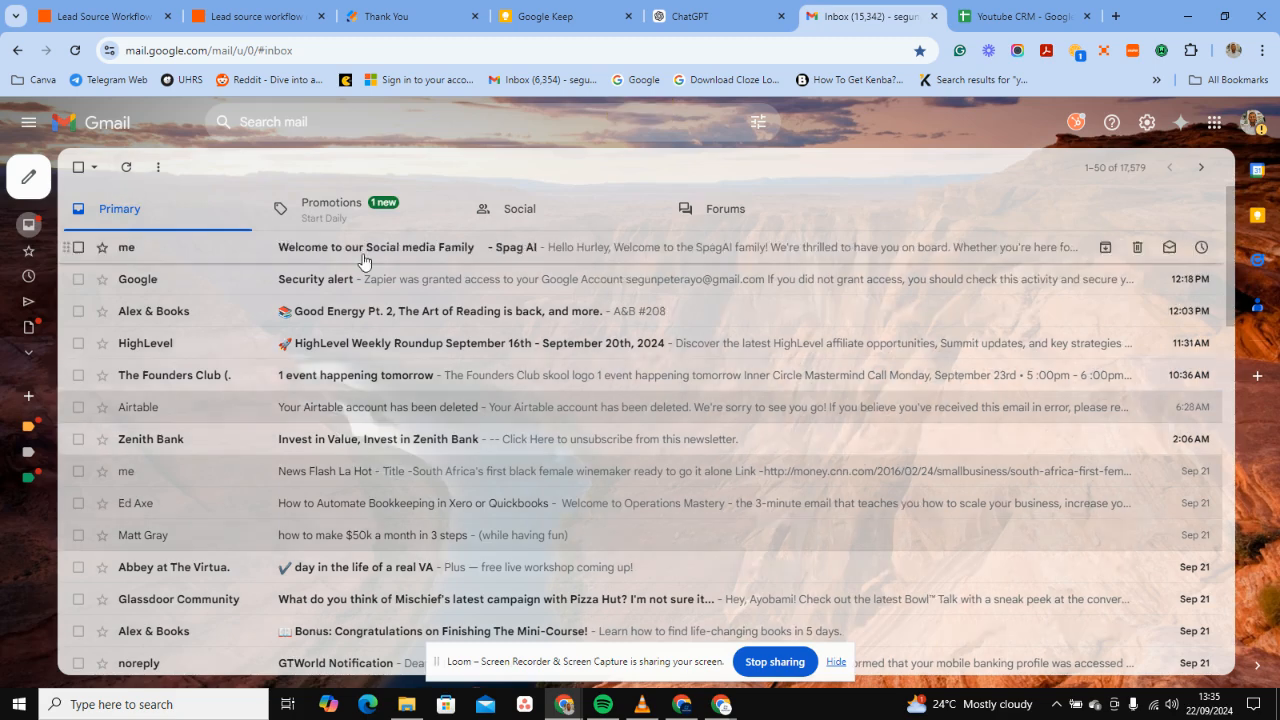
click(399, 245)
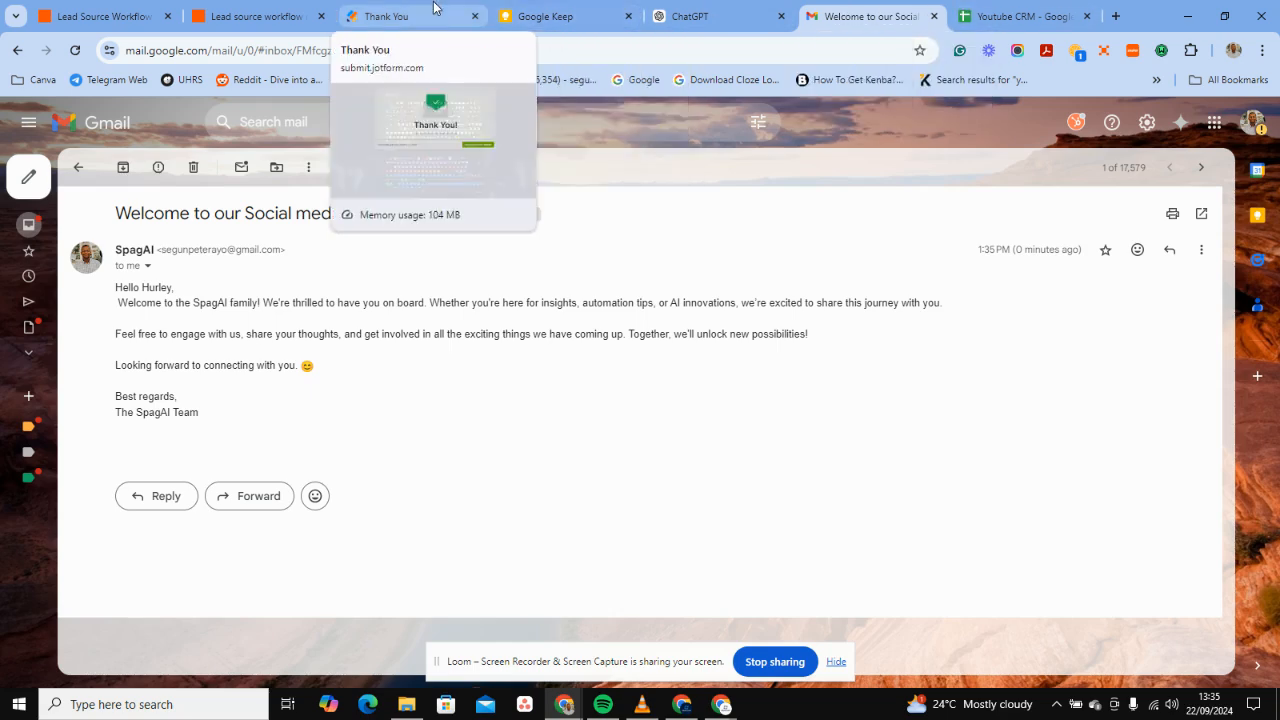
click(405, 16)
click(16, 50)
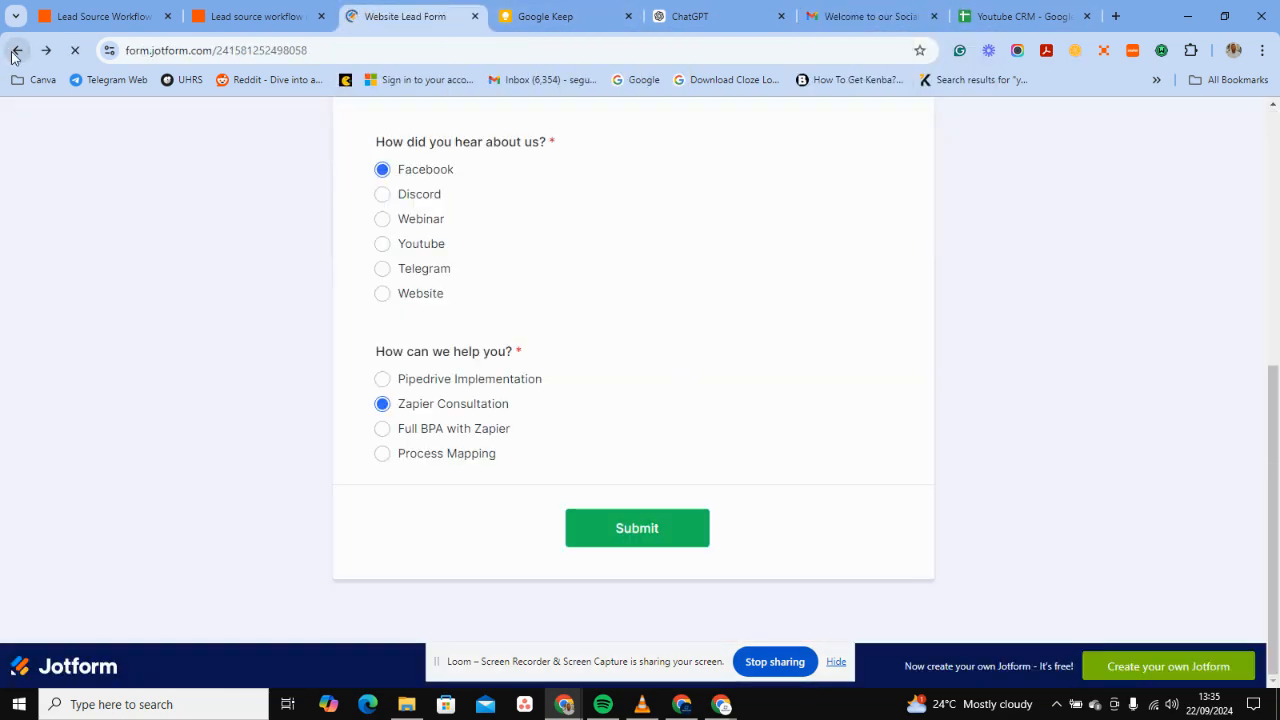
Replace the lead's first name with a new one.
scroll(423, 277, up, 4)
click(514, 191)
key(BackSpace)
key(BackSpace)
key(BackSpace)
key(BackSpace)
key(BackSpace)
key(BackSpace)
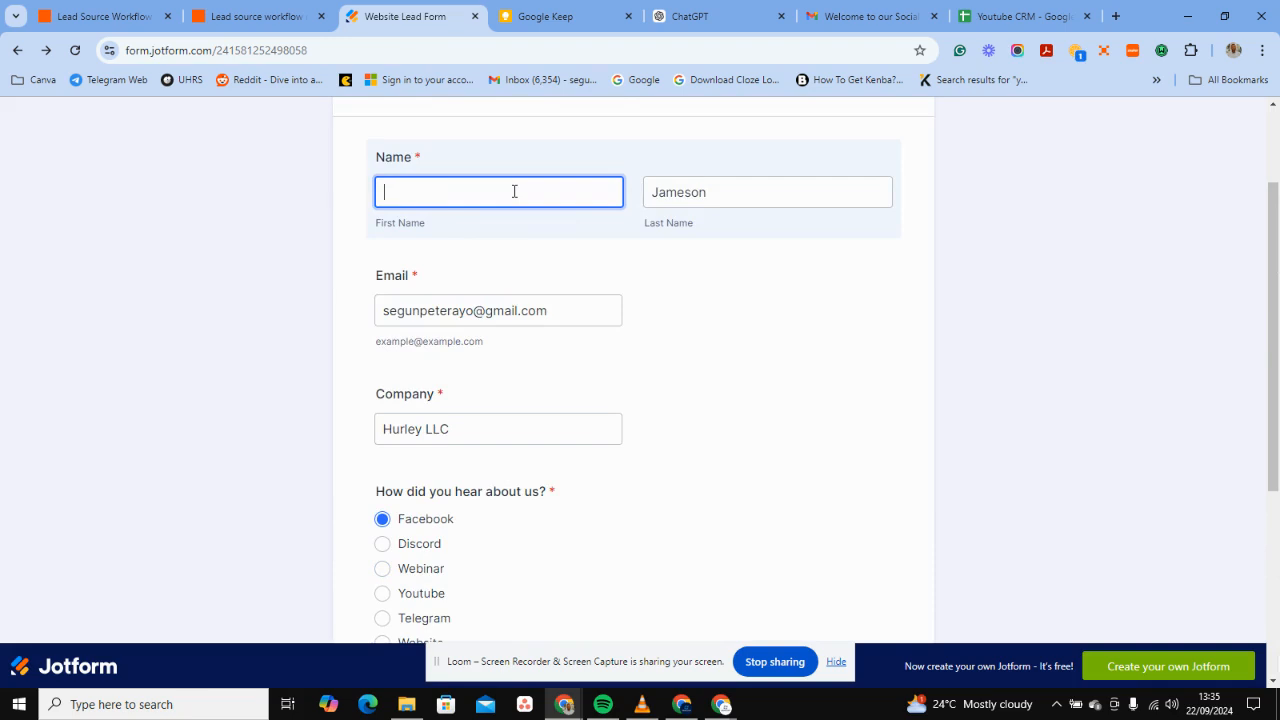
text(f)
Replace the lead's last name with a new one.
key(BackSpace)
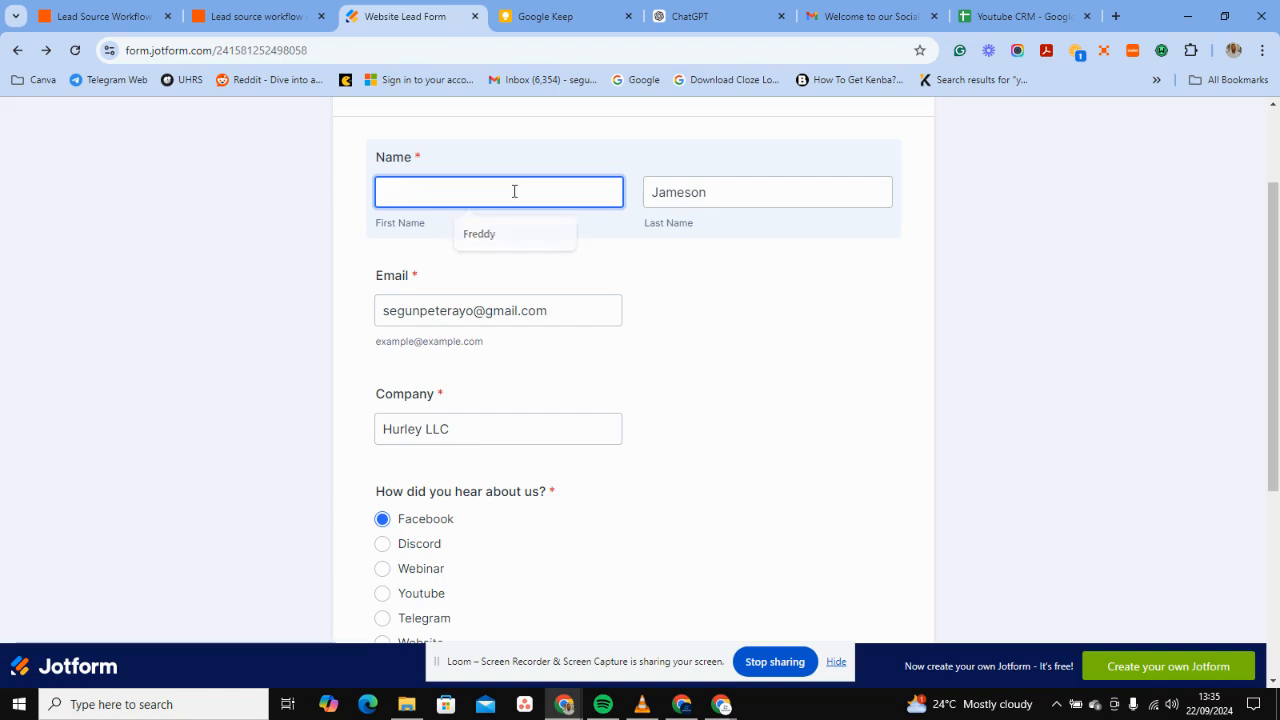
click(760, 187)
key(BackSpace)
key(BackSpace)
key(BackSpace)
key(BackSpace)
key(BackSpace)
key(BackSpace)
key(BackSpace)
text(J)
key(BackSpace)
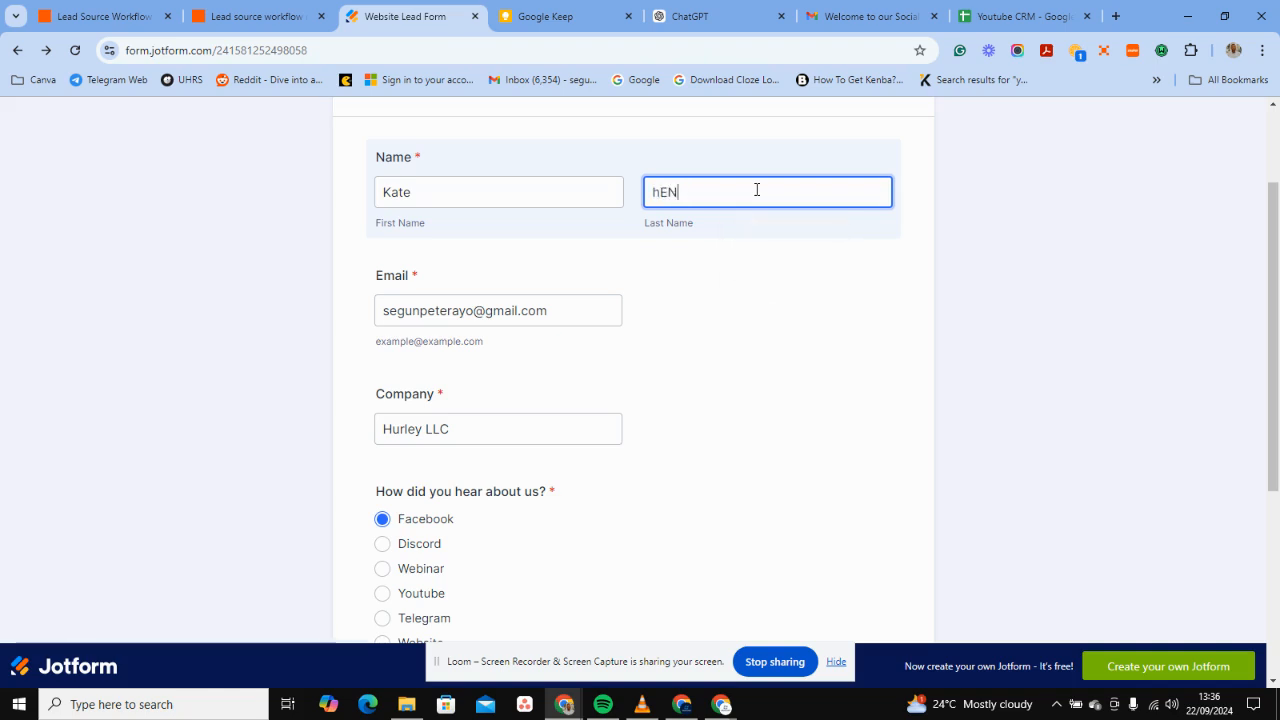
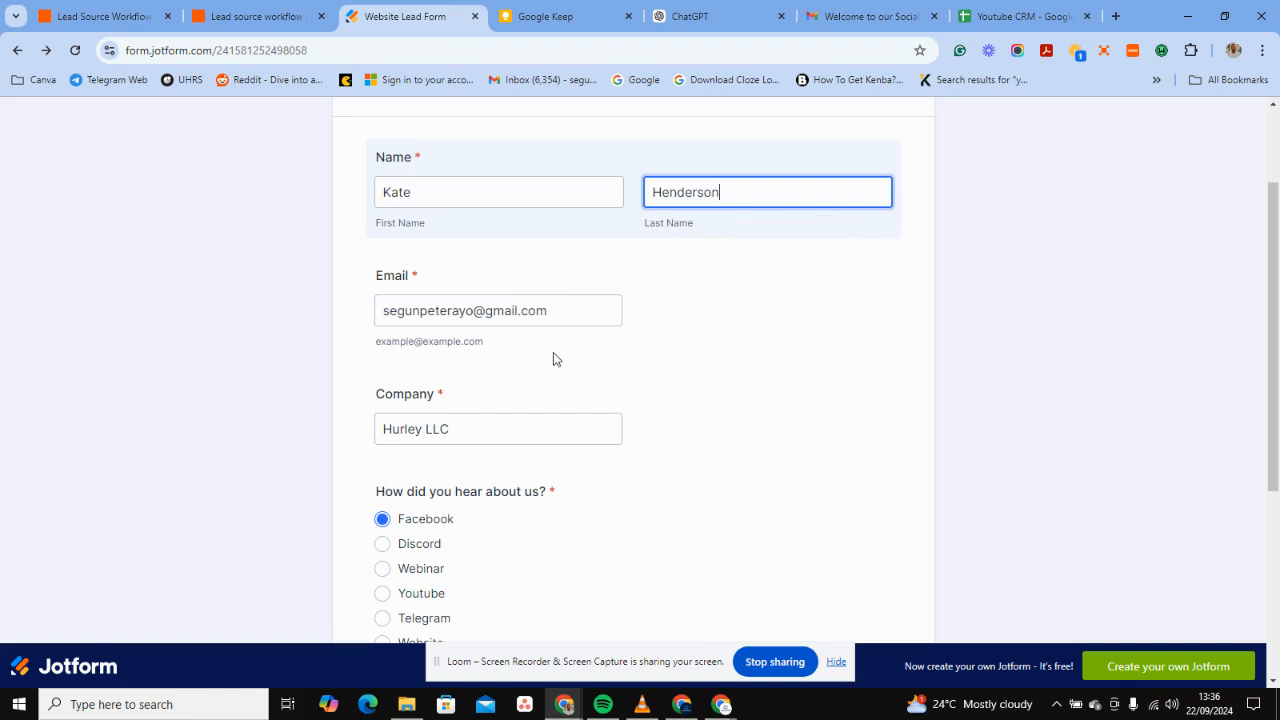
Set company to 'Henderson Rentals', pick Webinar and Pipedrive Implementation, and submit.
click(504, 437)
key(BackSpace)
key(BackSpace)
key(BackSpace)
key(BackSpace)
key(BackSpace)
key(BackSpace)
key(BackSpace)
key(BackSpace)
key(BackSpace)
key(BackSpace)
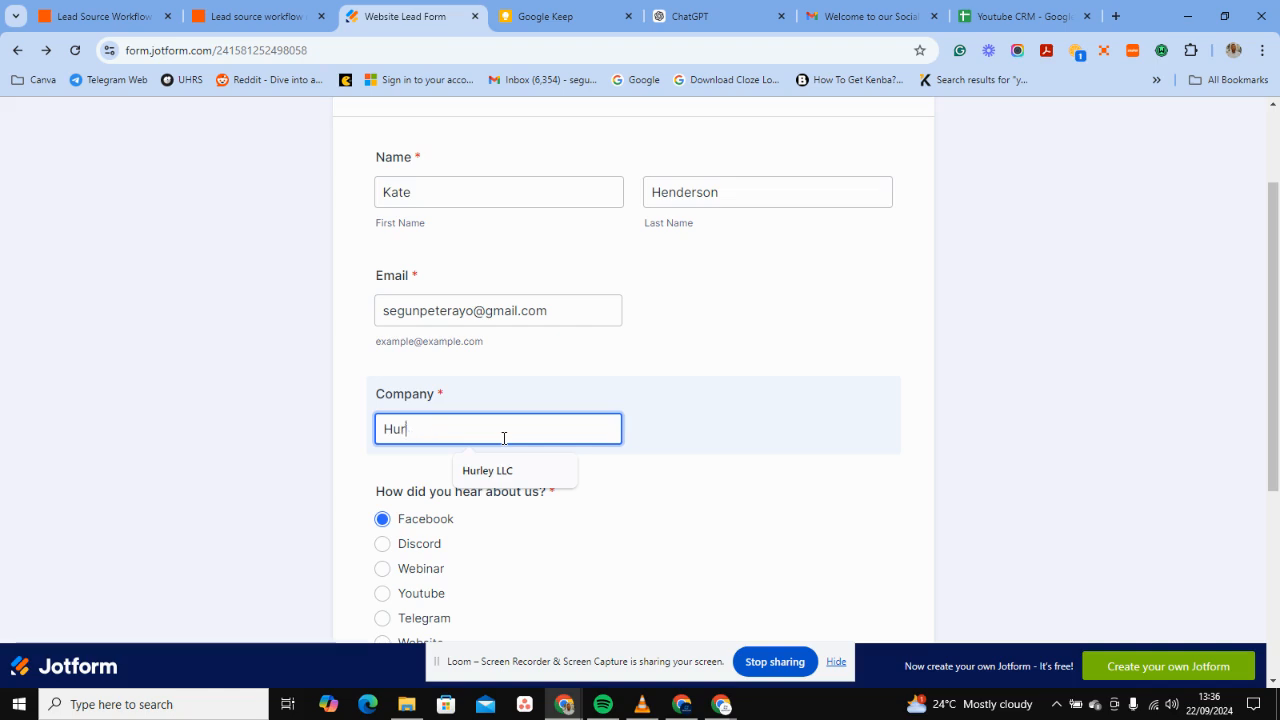
text(Henderson Rentals)
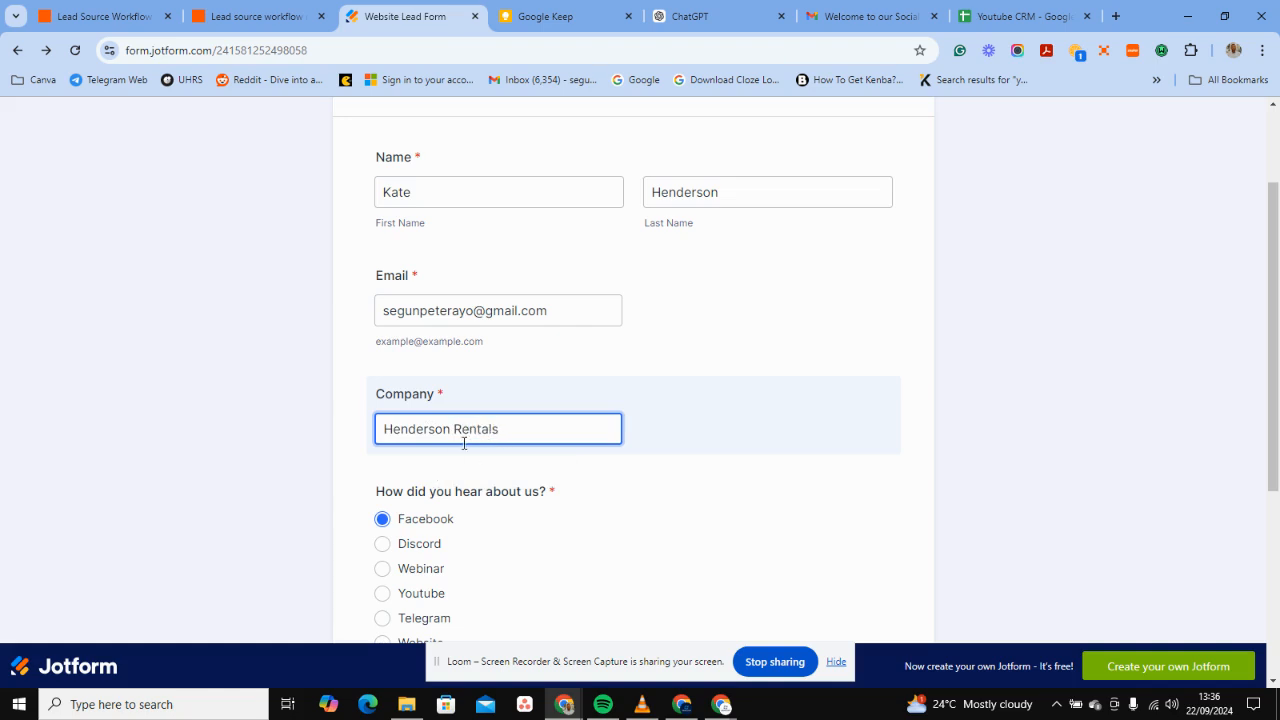
scroll(535, 417, down, 2)
click(383, 404)
scroll(575, 385, down, 2)
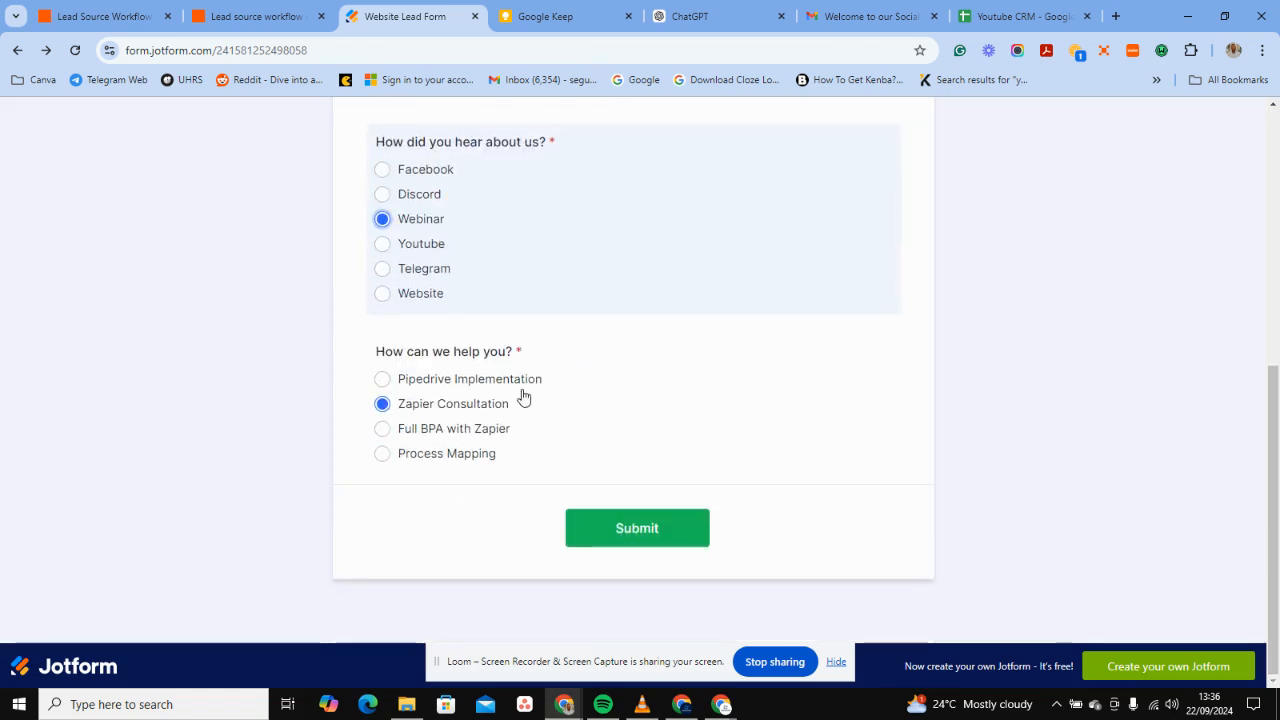
click(382, 379)
click(622, 533)
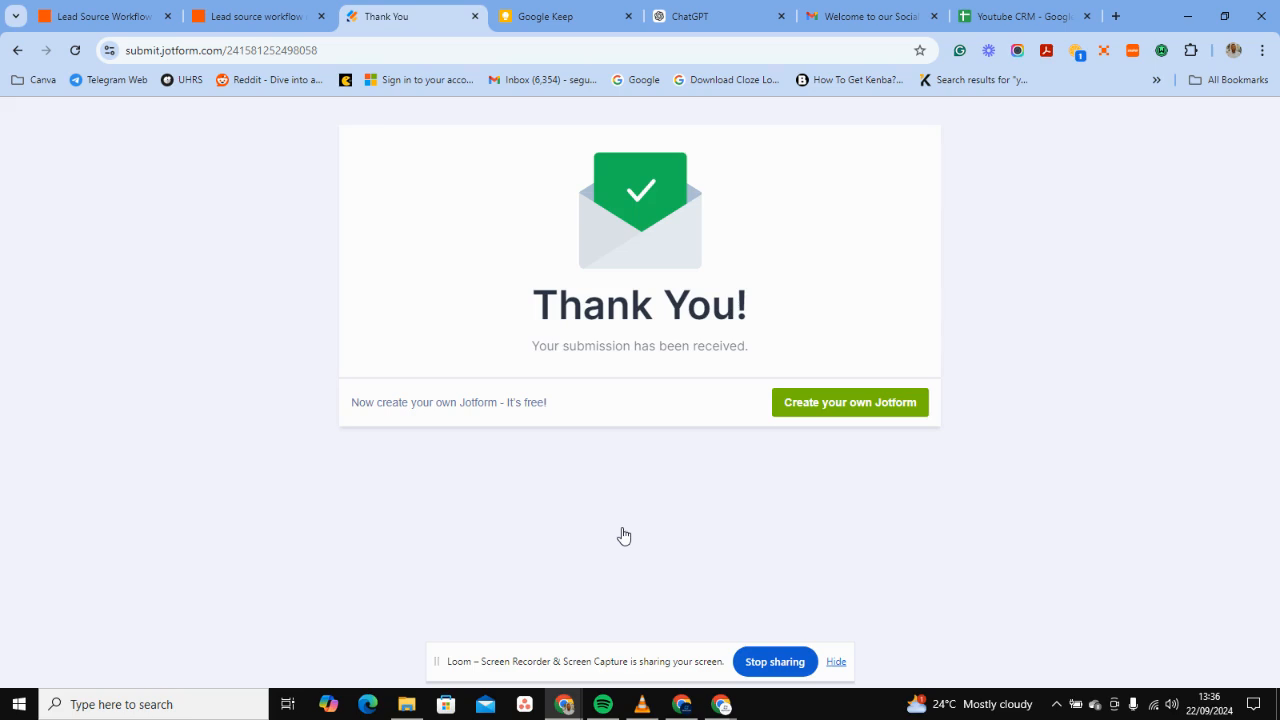
Open the newest 'Welcome to our Family' SpagAI email sent for the Webinar lead.
click(840, 14)
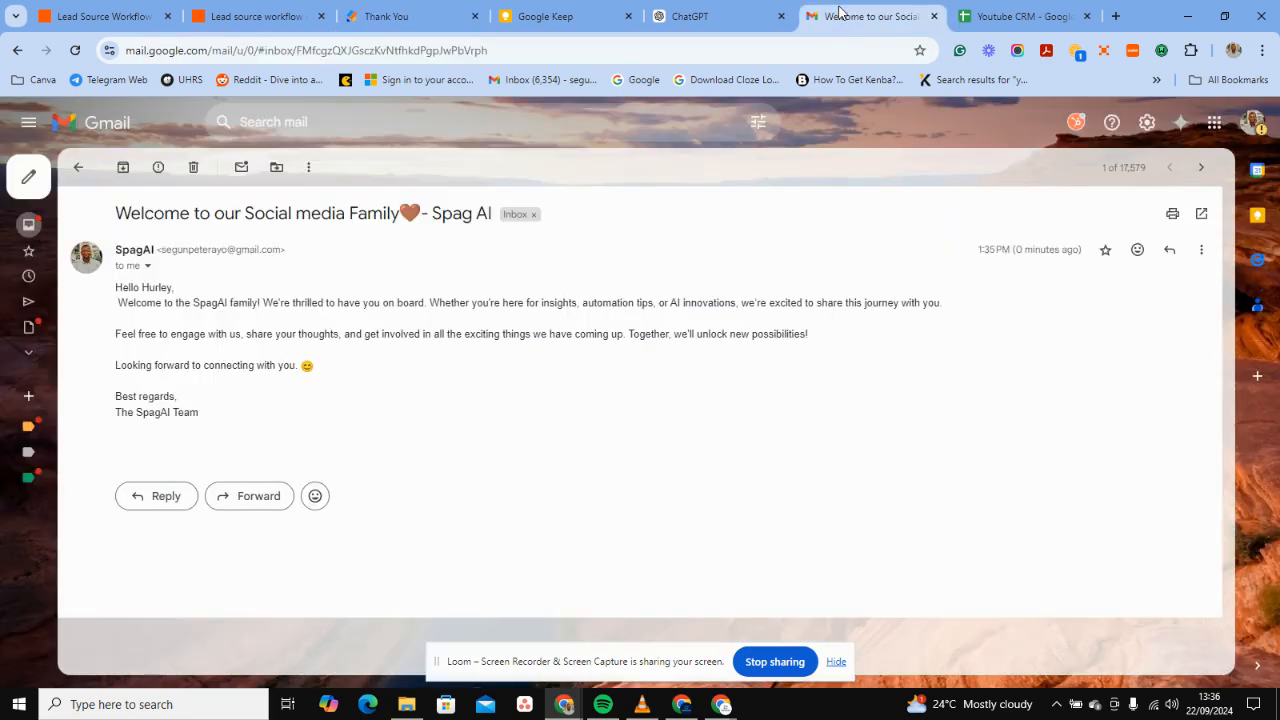
click(77, 168)
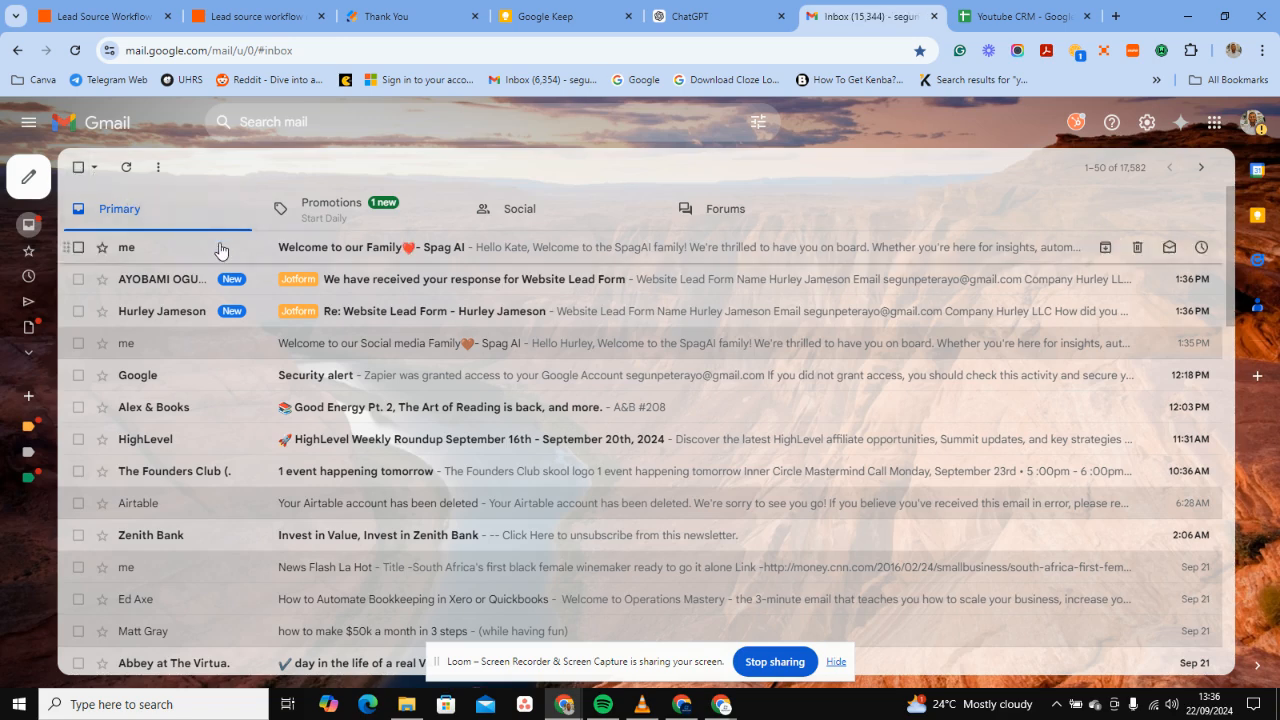
click(220, 250)
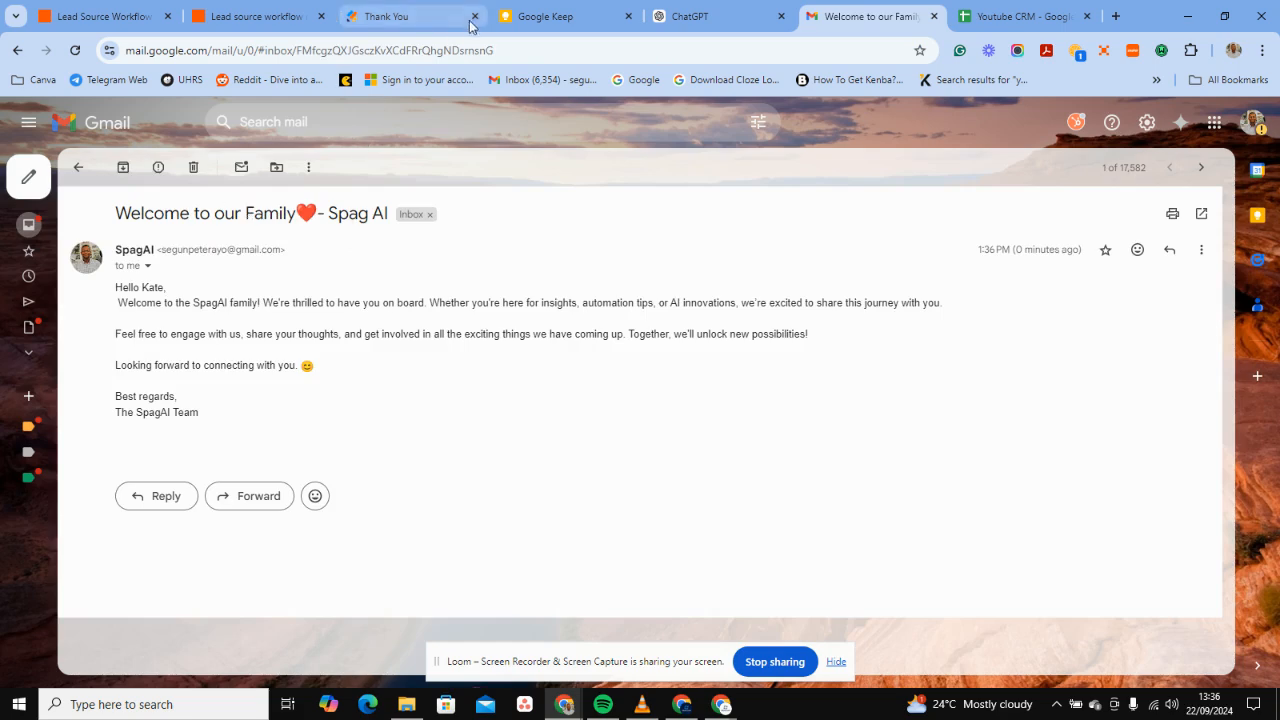
click(237, 8)
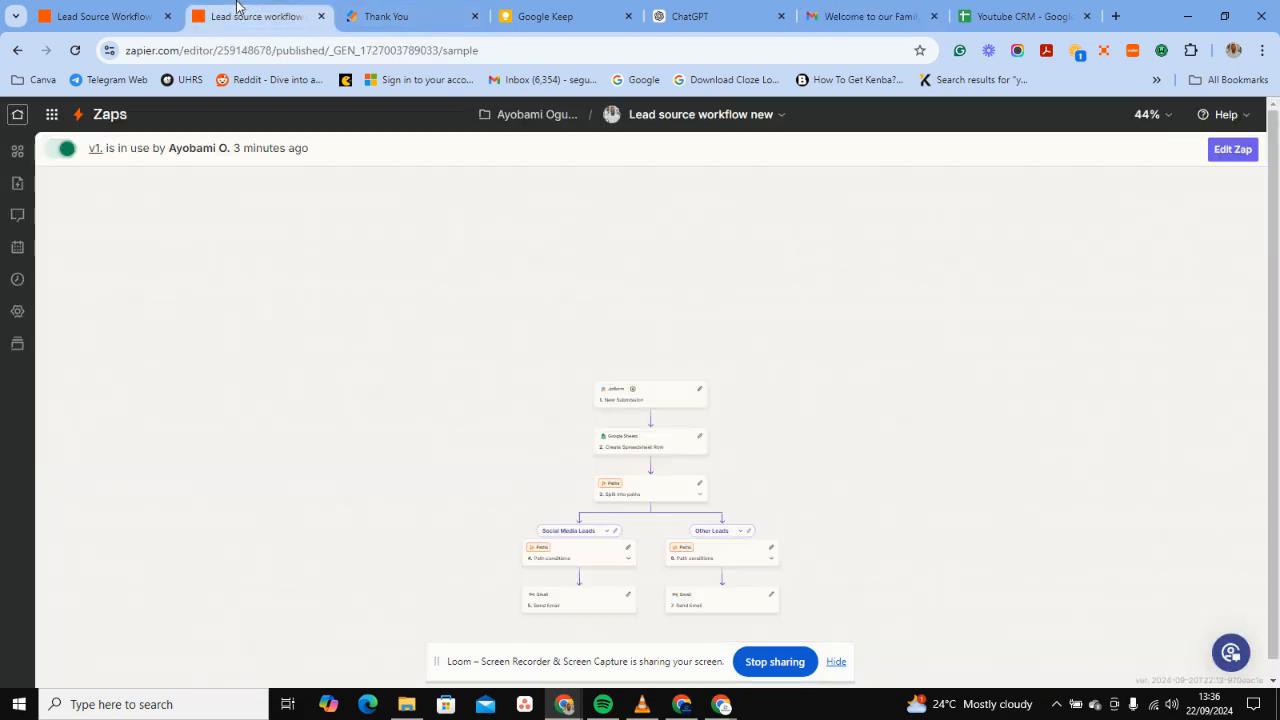
Review the older Lead Source Workflow zap, then bring up another Chrome window's new tab.
click(120, 10)
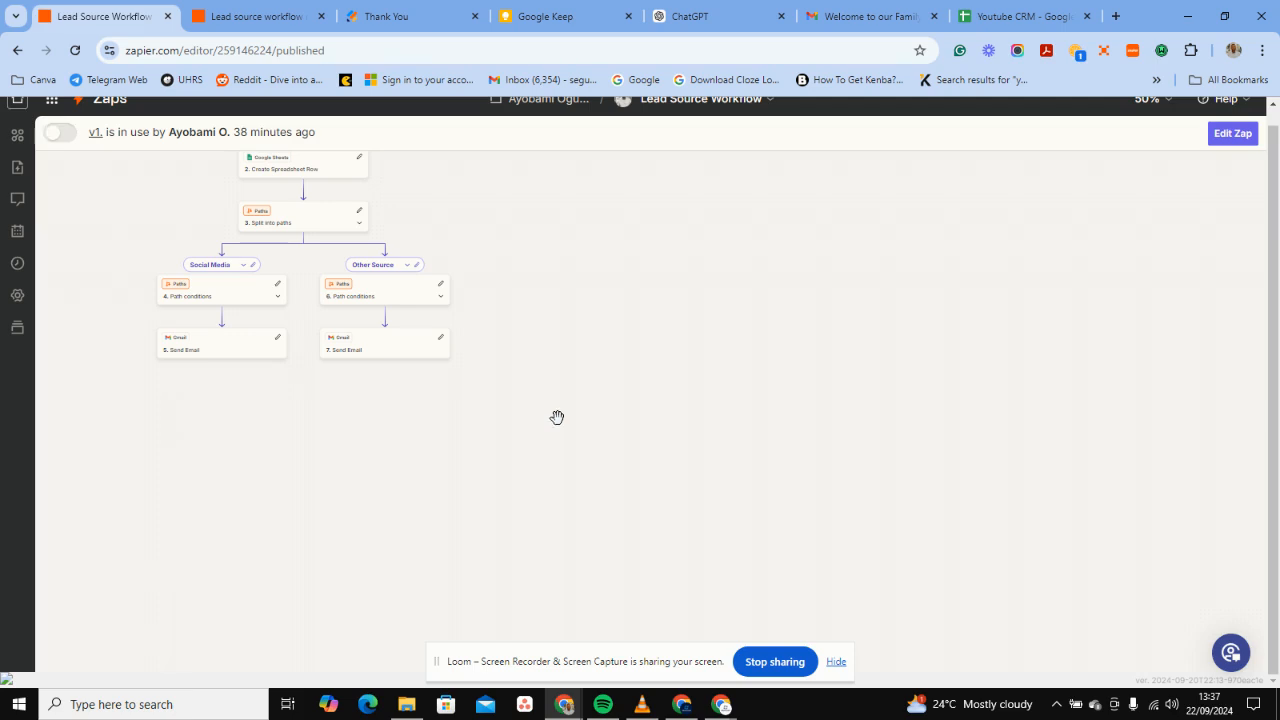
click(548, 667)
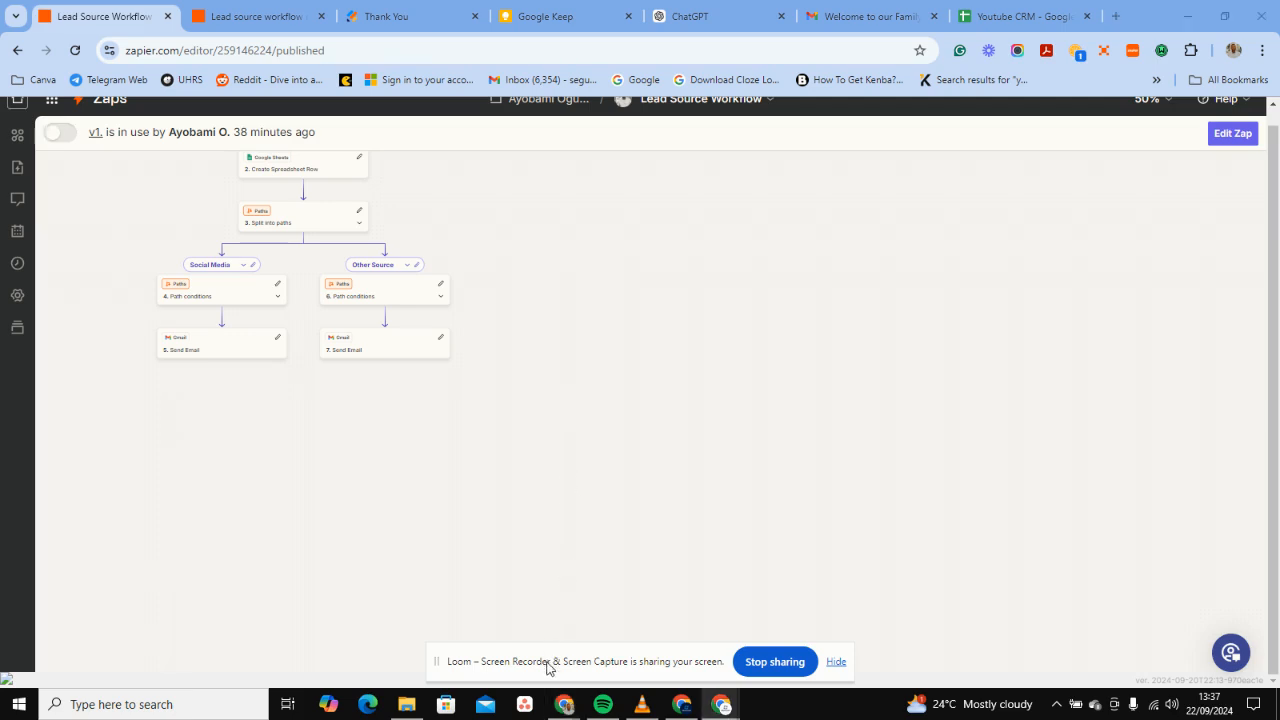
click(680, 708)
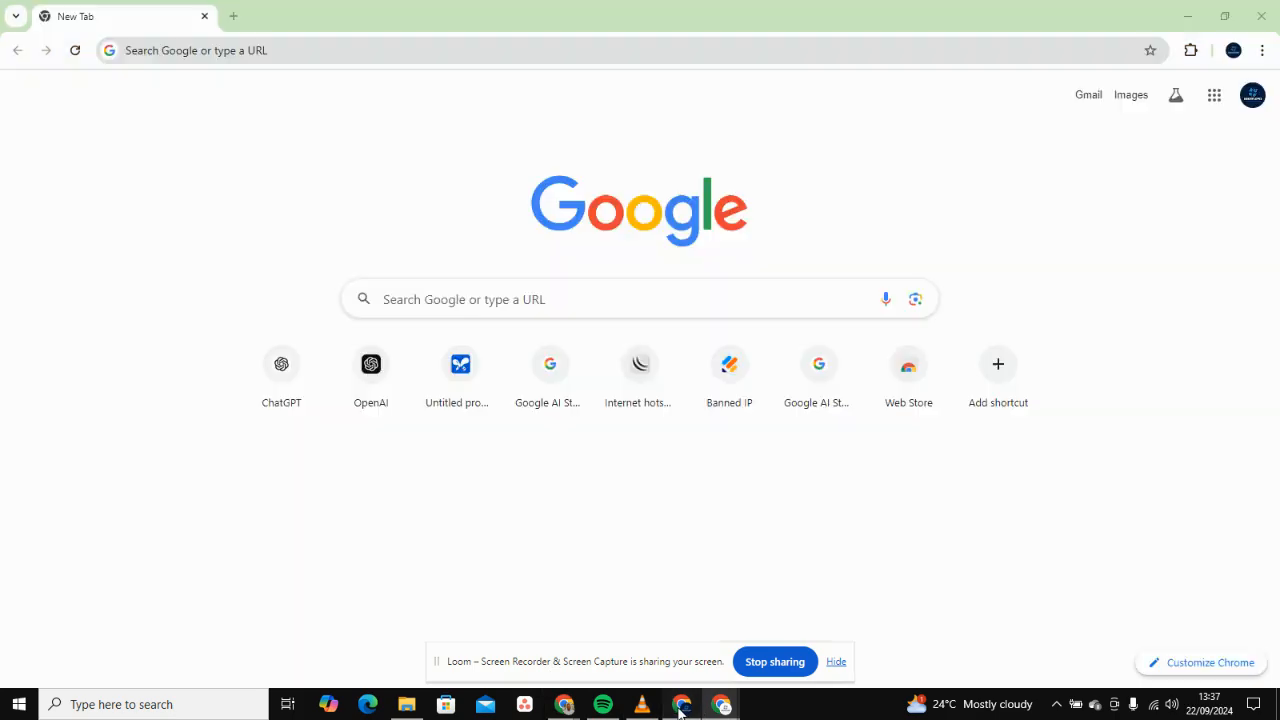
mouse_move(667, 705)
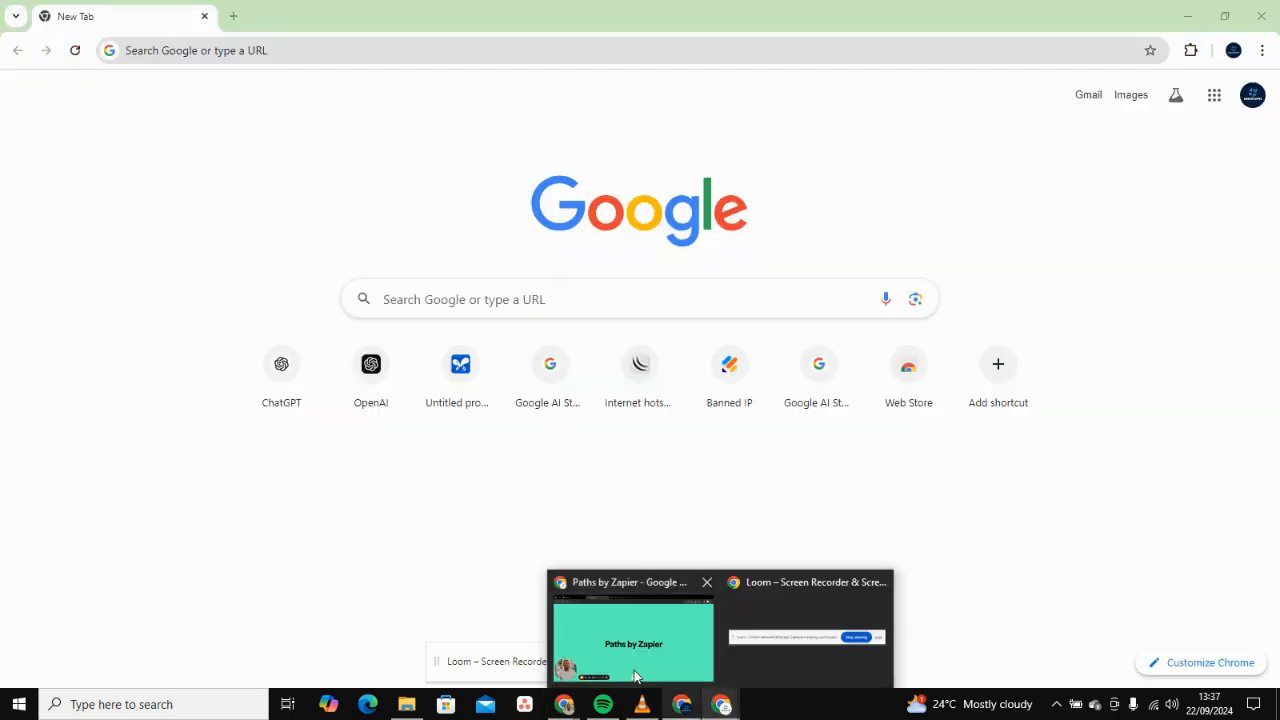